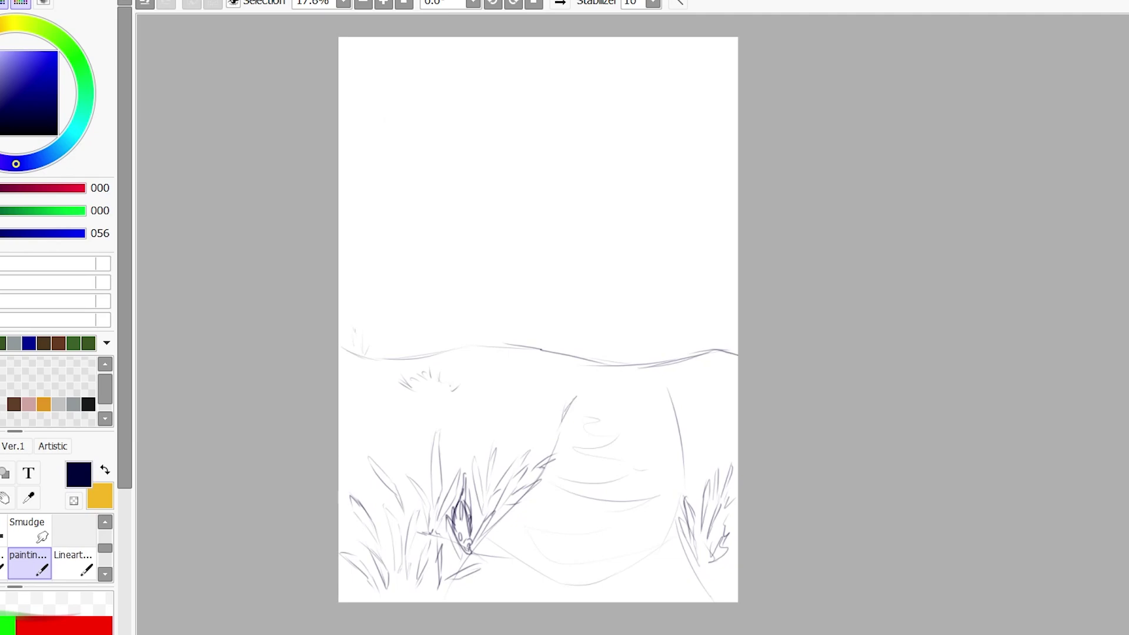
# Sketch pointed grass leaves in the right foreground clump and a small pebble on the ground at the canvas's lower edge
pyautogui.scroll(1, 708, 350)
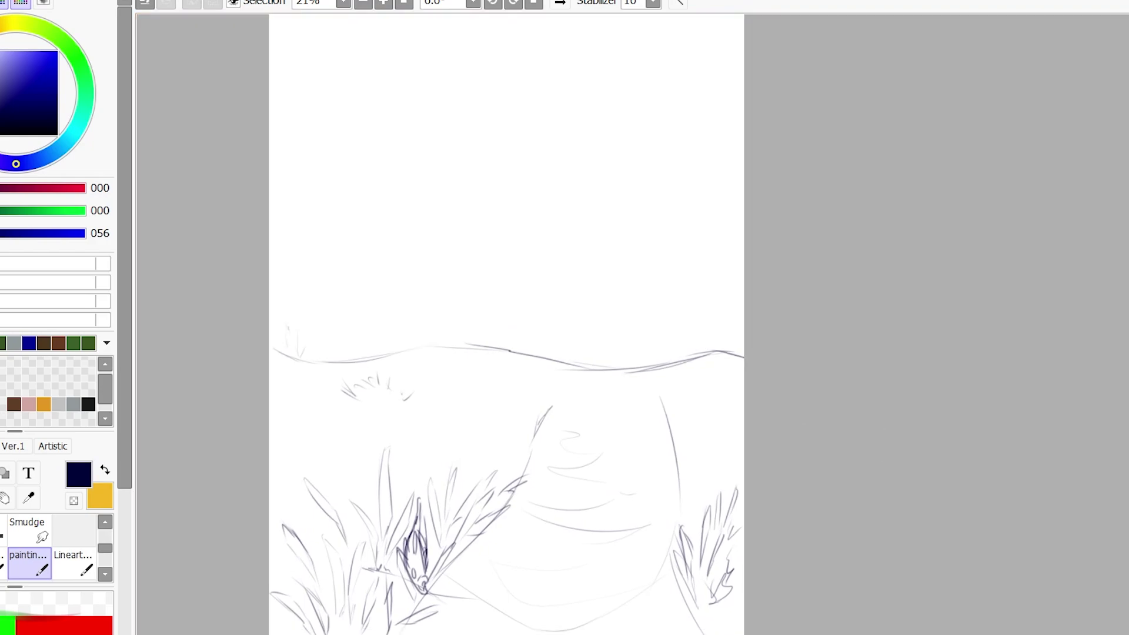
pyautogui.moveTo(565, 613); pyautogui.dragTo(595, 630)
pyautogui.moveTo(713, 585); pyautogui.dragTo(713, 630)
pyautogui.moveTo(700, 564); pyautogui.dragTo(729, 632)
pyautogui.moveTo(664, 565); pyautogui.dragTo(693, 611)
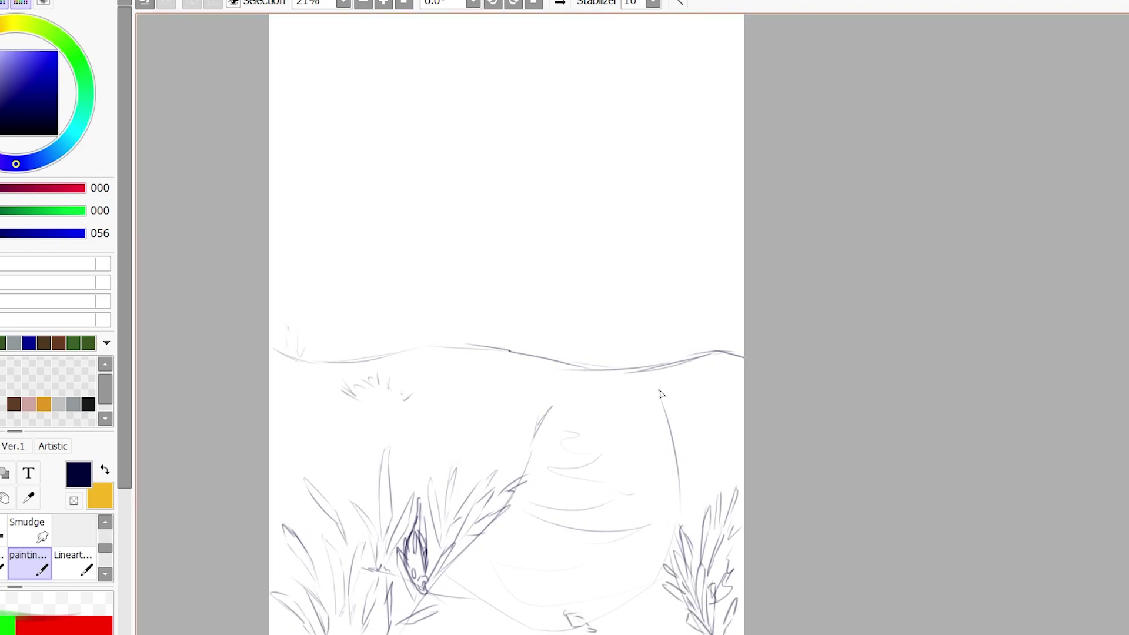
# Choose dark red (106, 0, 0) and sketch the head circle plus a long S-shaped gesture line rising above it
pyautogui.click(47, 110)
pyautogui.click(28, 101)
pyautogui.moveTo(549, 517); pyautogui.dragTo(547, 516)
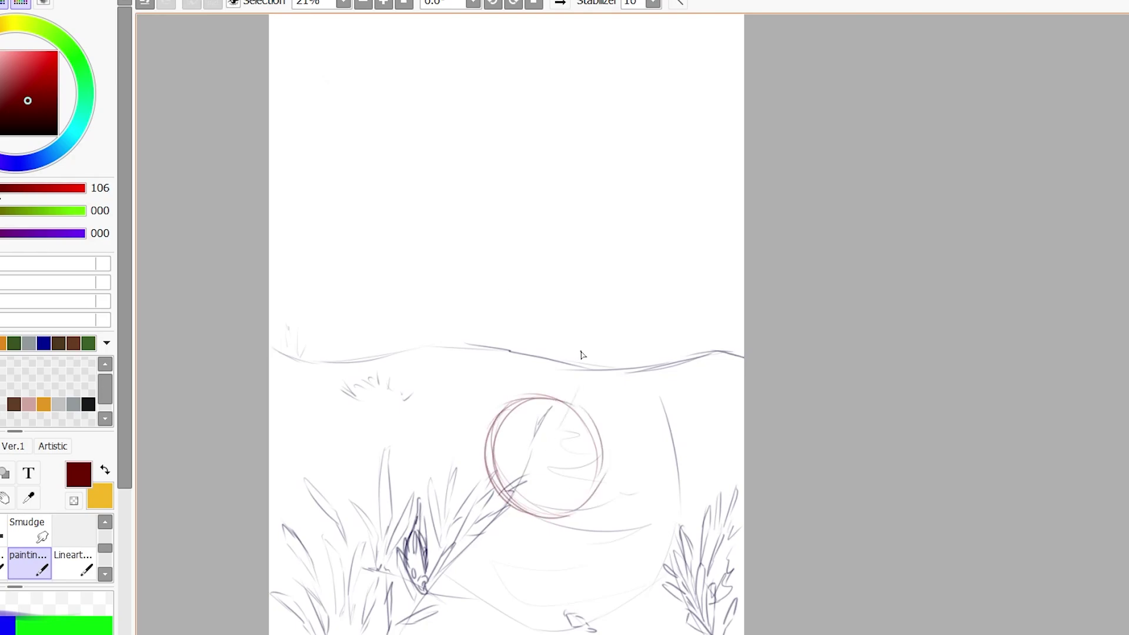
pyautogui.moveTo(578, 371); pyautogui.dragTo(567, 134)
# Block in the creature's open-jawed snout, cheek and facial guide lines over the head circle
pyautogui.moveTo(519, 430); pyautogui.dragTo(489, 503)
pyautogui.moveTo(445, 438); pyautogui.dragTo(517, 555)
pyautogui.moveTo(608, 469)
pyautogui.mouseDown()
pyautogui.moveTo(565, 514)
pyautogui.moveTo(558, 457)
pyautogui.mouseUp()
pyautogui.moveTo(488, 474); pyautogui.dragTo(518, 509)
pyautogui.moveTo(539, 420); pyautogui.dragTo(543, 399)
pyautogui.moveTo(579, 398)
pyautogui.mouseDown()
pyautogui.moveTo(589, 404)
pyautogui.moveTo(557, 395)
pyautogui.mouseUp()
pyautogui.moveTo(461, 468); pyautogui.dragTo(505, 488)
pyautogui.moveTo(503, 413); pyautogui.dragTo(498, 423)
pyautogui.moveTo(484, 474); pyautogui.dragTo(495, 500)
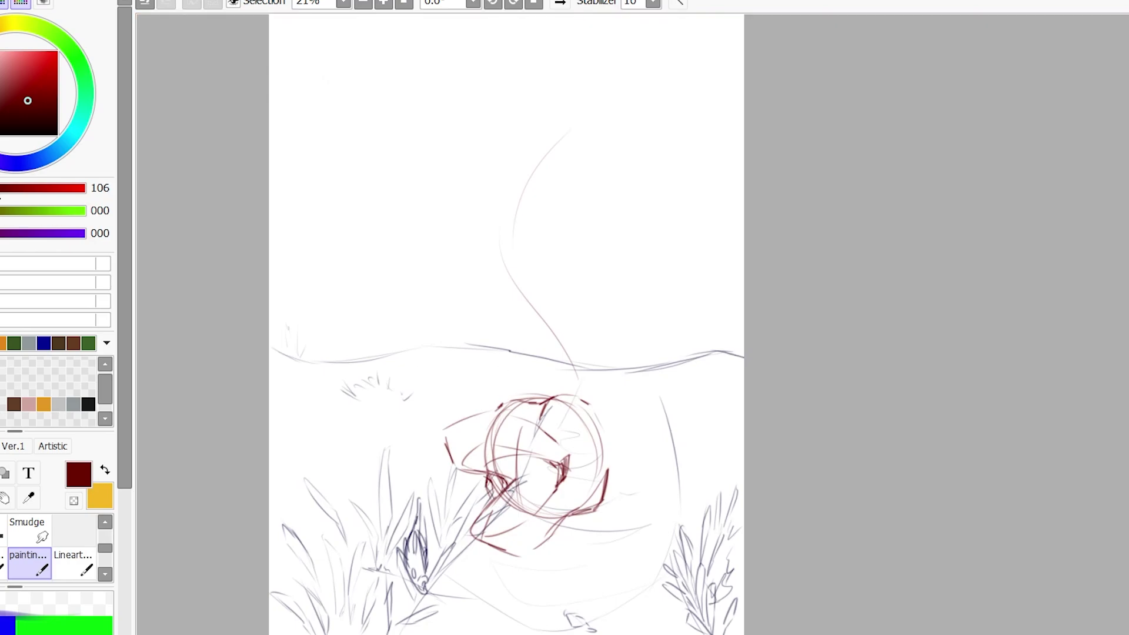
# Rough in the torso with a hip circle, curved body contours, a shoulder circle and an angular pelvis block above the hips
pyautogui.moveTo(533, 404)
pyautogui.mouseDown()
pyautogui.moveTo(650, 512)
pyautogui.moveTo(680, 456)
pyautogui.moveTo(548, 352)
pyautogui.moveTo(539, 368)
pyautogui.moveTo(555, 332)
pyautogui.mouseUp()
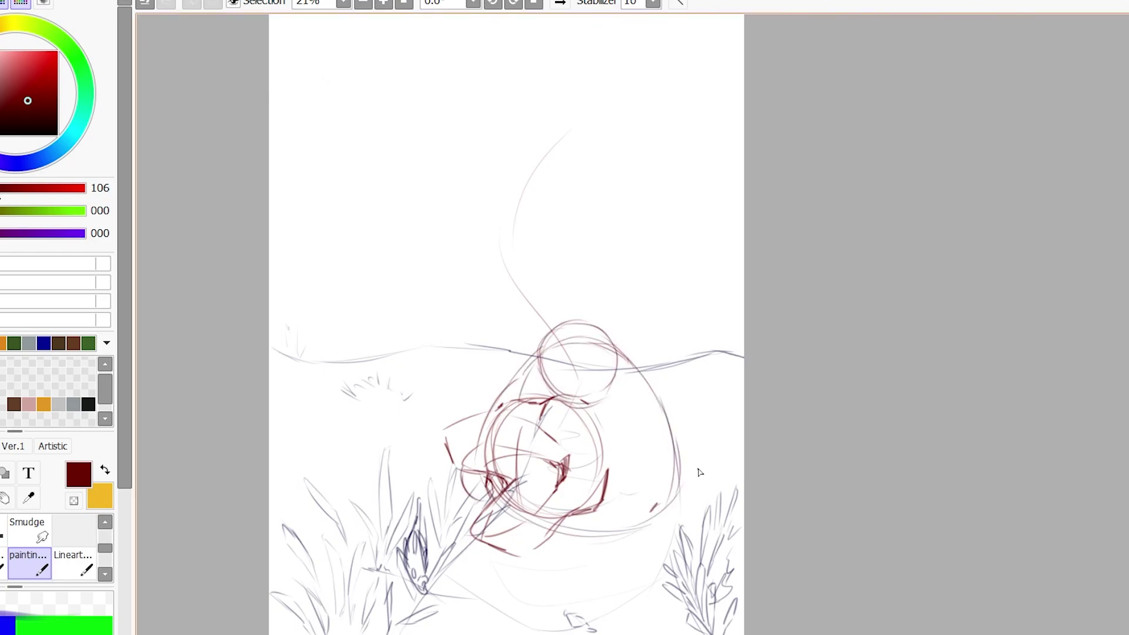
pyautogui.moveTo(682, 460); pyautogui.dragTo(664, 470)
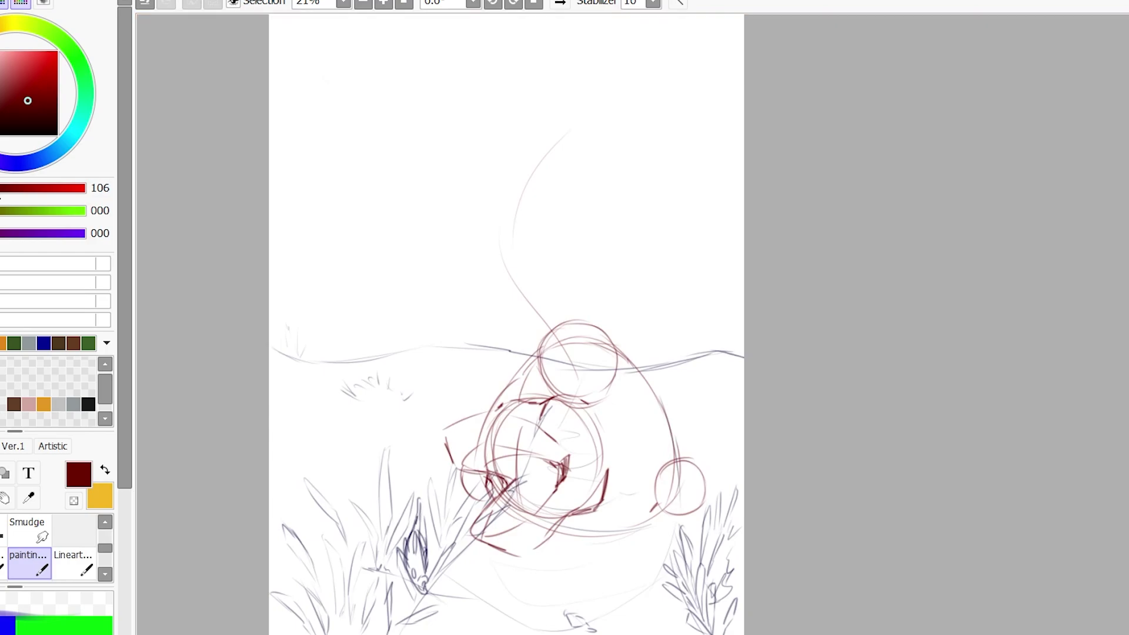
pyautogui.moveTo(509, 353); pyautogui.dragTo(630, 352)
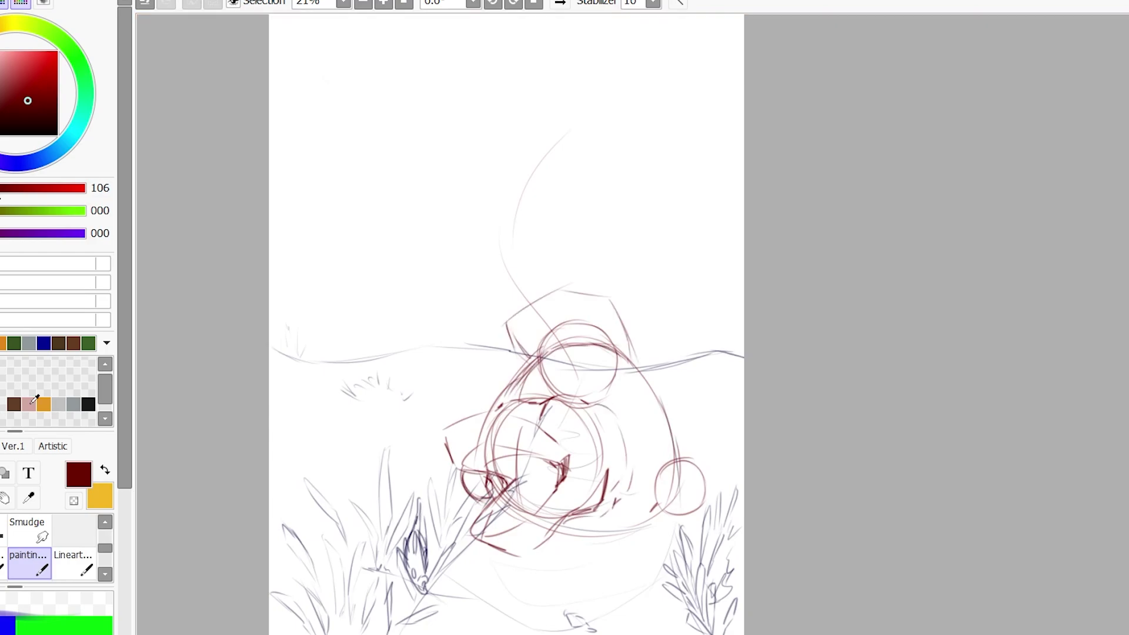
pyautogui.moveTo(512, 330); pyautogui.dragTo(526, 297)
pyautogui.moveTo(596, 283); pyautogui.dragTo(623, 308)
pyautogui.moveTo(573, 291)
pyautogui.mouseDown()
pyautogui.moveTo(591, 329)
pyautogui.moveTo(630, 350)
pyautogui.mouseUp()
pyautogui.moveTo(588, 332); pyautogui.dragTo(601, 344)
pyautogui.press('e')
pyautogui.press('e')
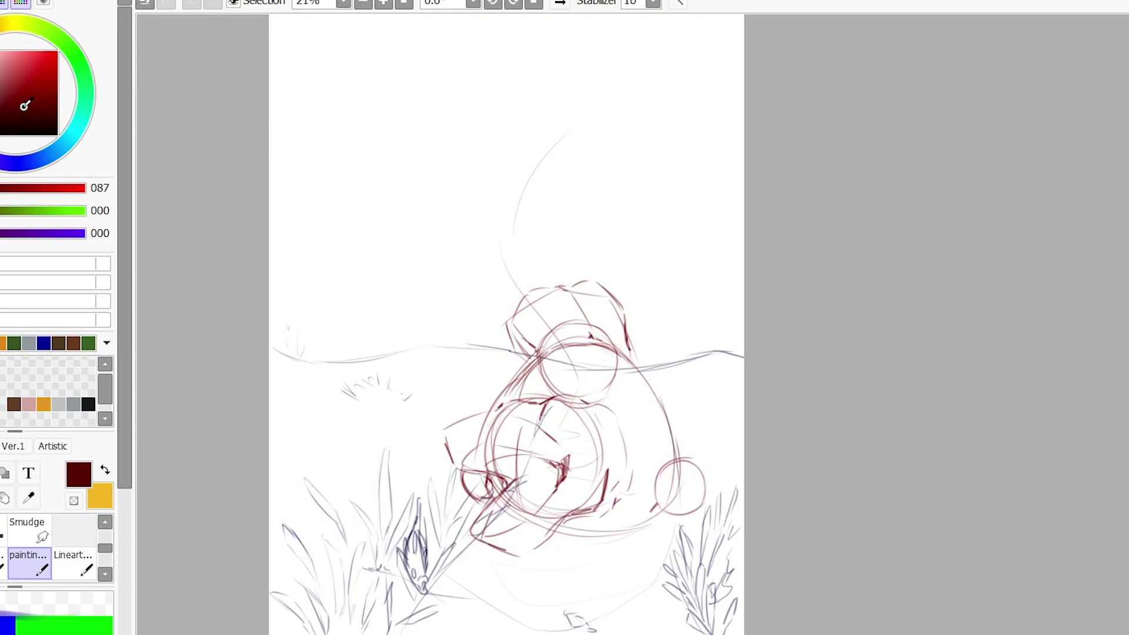
# Set the red to 96, 0, 0 and sketch both upper arms with joint circles at the elbows and wrist
pyautogui.click(21, 102)
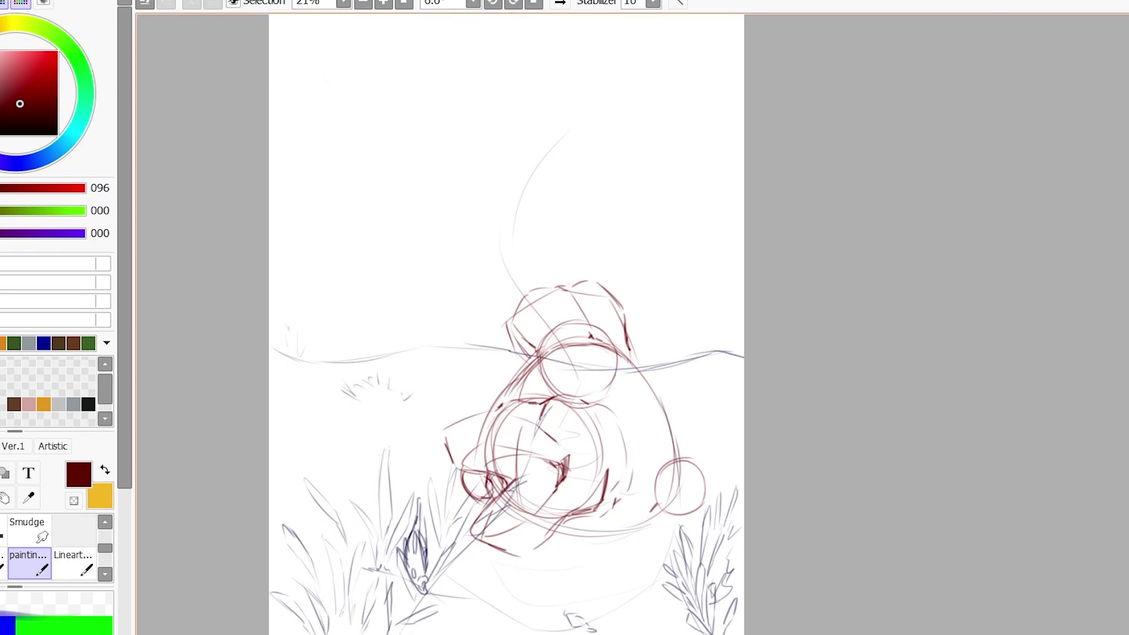
pyautogui.moveTo(652, 478)
pyautogui.mouseDown()
pyautogui.moveTo(602, 543)
pyautogui.moveTo(705, 518)
pyautogui.mouseUp()
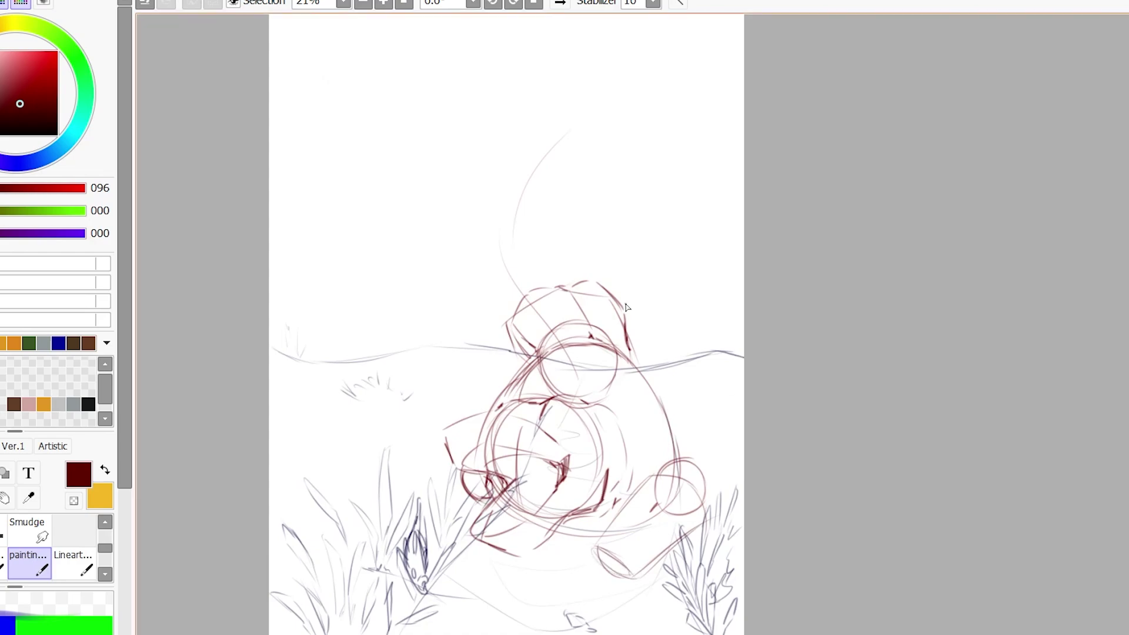
pyautogui.moveTo(636, 302); pyautogui.dragTo(612, 253)
pyautogui.moveTo(382, 477)
pyautogui.mouseDown()
pyautogui.moveTo(315, 528)
pyautogui.moveTo(352, 473)
pyautogui.mouseUp()
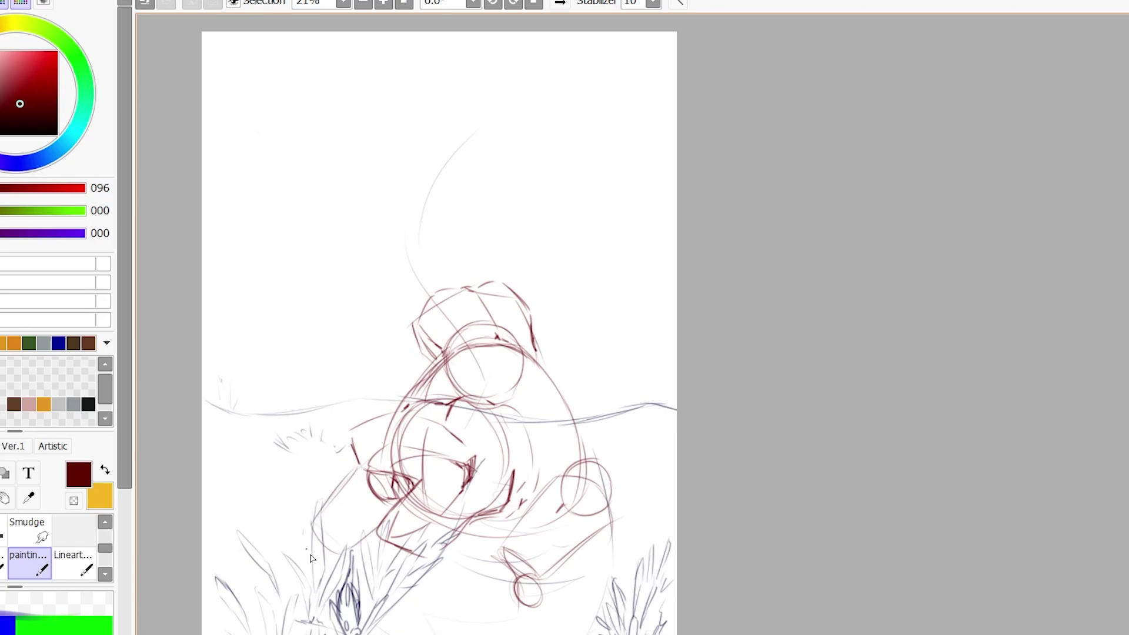
pyautogui.moveTo(308, 532); pyautogui.dragTo(320, 567)
pyautogui.moveTo(549, 582); pyautogui.dragTo(556, 488)
pyautogui.moveTo(606, 579); pyautogui.dragTo(593, 479)
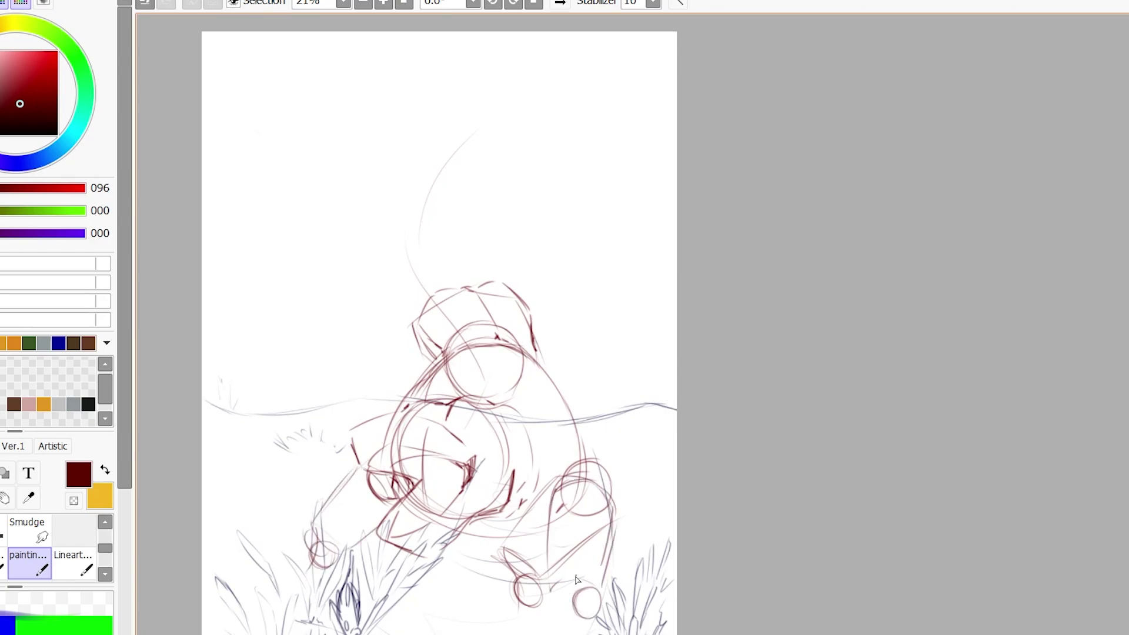
pyautogui.moveTo(588, 588); pyautogui.dragTo(585, 590)
# Sketch guide lines for the two raised legs with small circles marking the knees
pyautogui.moveTo(366, 269)
pyautogui.mouseDown()
pyautogui.moveTo(422, 326)
pyautogui.moveTo(335, 187)
pyautogui.mouseUp()
pyautogui.moveTo(506, 285); pyautogui.dragTo(426, 129)
pyautogui.moveTo(473, 214); pyautogui.dragTo(473, 223)
pyautogui.scroll(-1, 475, 174)
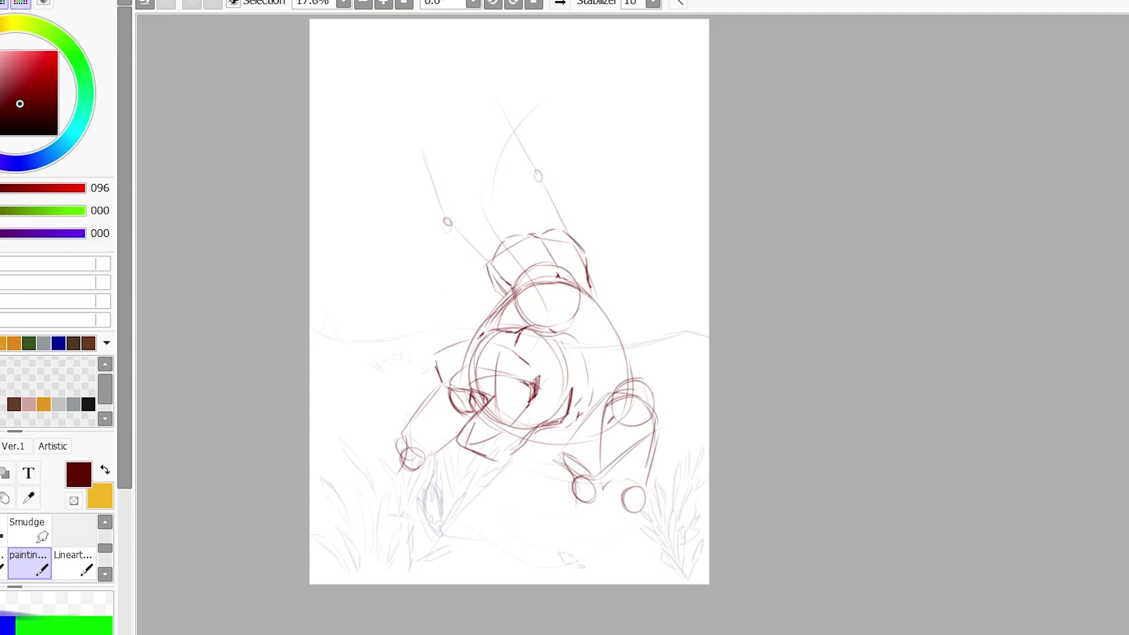
# Sketch the left forearm reaching down into the grass and add a guide line for the right forearm
pyautogui.scroll(1, 510, 301)
pyautogui.scroll(-1, 509, 301)
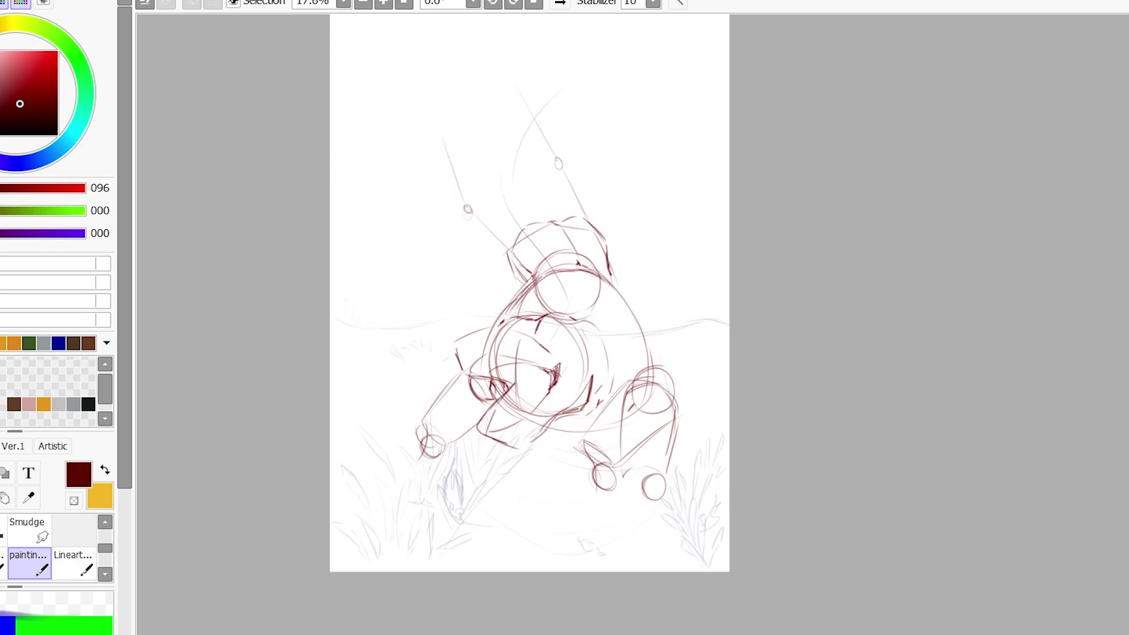
pyautogui.scroll(-1, 554, 235)
pyautogui.scroll(2, 614, 392)
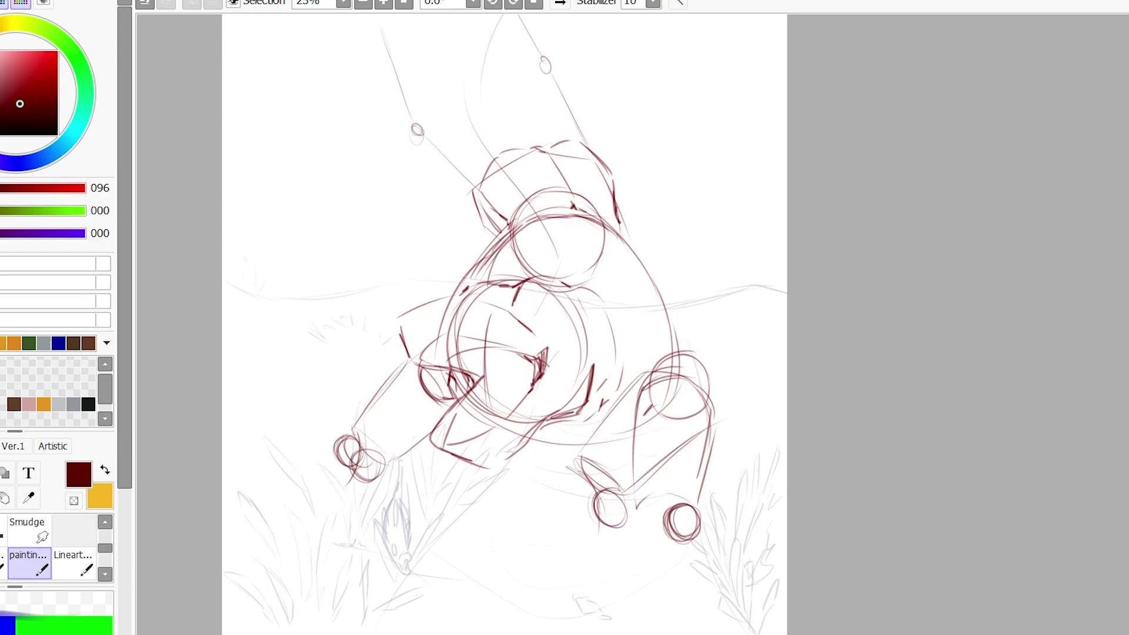
pyautogui.moveTo(327, 466)
pyautogui.mouseDown()
pyautogui.moveTo(331, 496)
pyautogui.moveTo(390, 507)
pyautogui.moveTo(364, 571)
pyautogui.mouseUp()
pyautogui.moveTo(367, 569); pyautogui.dragTo(402, 582)
pyautogui.moveTo(383, 480); pyautogui.dragTo(406, 573)
pyautogui.moveTo(406, 573); pyautogui.dragTo(399, 573)
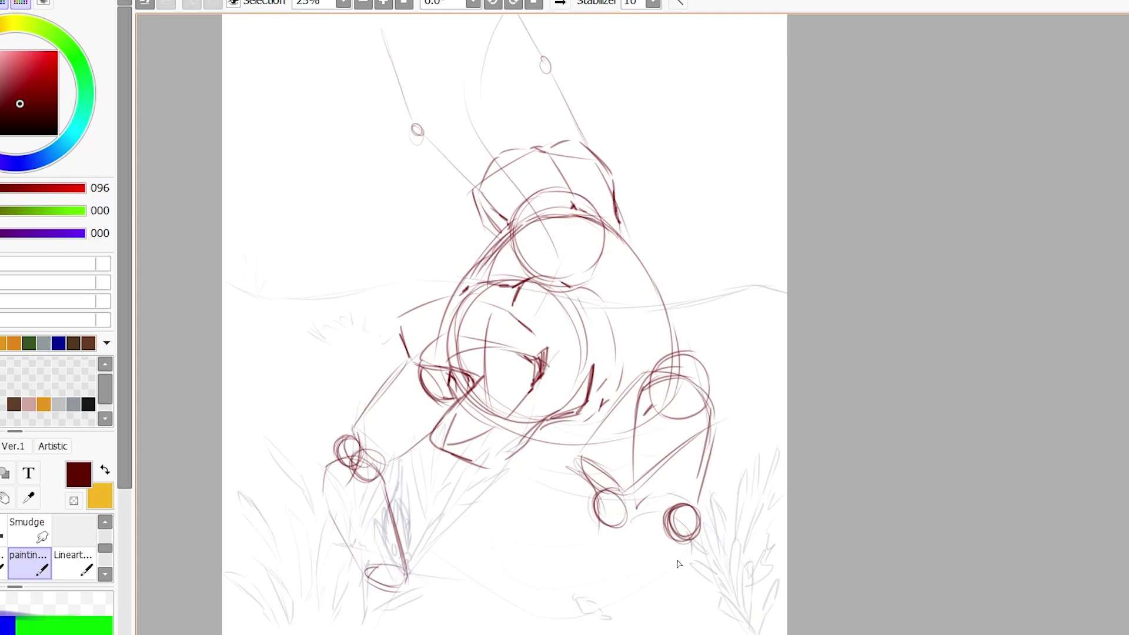
pyautogui.moveTo(630, 514); pyautogui.dragTo(613, 595)
# Sketch a fish floating at the figure's left, with its mouth, eye, fins and tail
pyautogui.moveTo(288, 184)
pyautogui.mouseDown()
pyautogui.moveTo(321, 211)
pyautogui.moveTo(373, 296)
pyautogui.moveTo(379, 273)
pyautogui.moveTo(372, 294)
pyautogui.moveTo(258, 211)
pyautogui.moveTo(264, 233)
pyautogui.moveTo(267, 221)
pyautogui.moveTo(368, 294)
pyautogui.mouseUp()
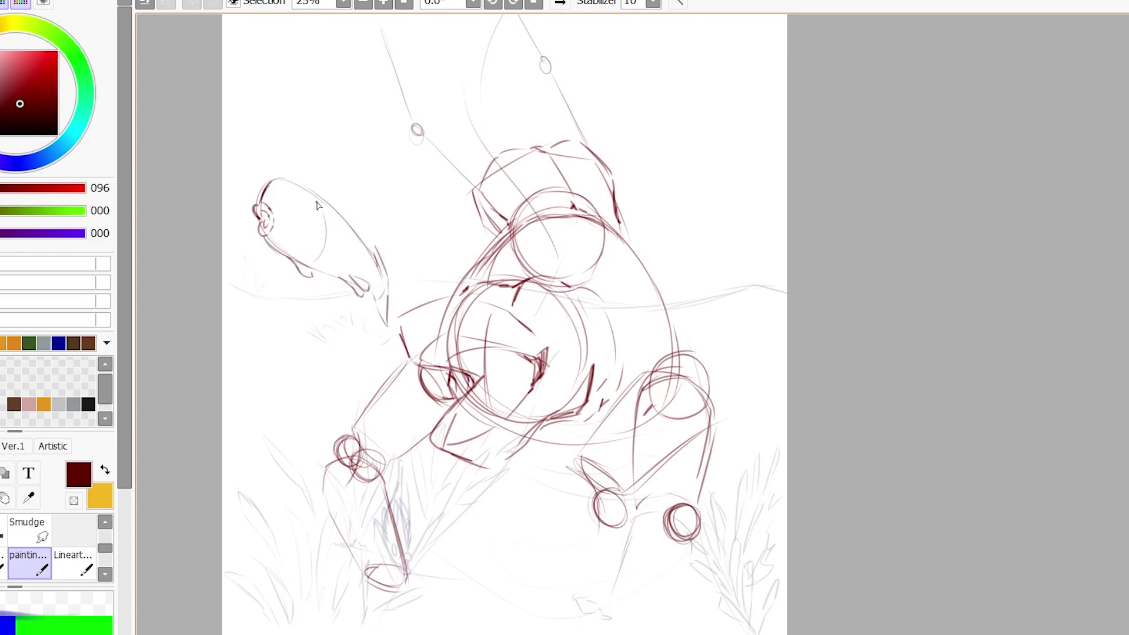
pyautogui.moveTo(321, 200); pyautogui.dragTo(353, 264)
pyautogui.moveTo(353, 223); pyautogui.dragTo(371, 252)
pyautogui.moveTo(320, 232); pyautogui.dragTo(344, 277)
pyautogui.moveTo(264, 187)
pyautogui.mouseDown()
pyautogui.moveTo(303, 193)
pyautogui.moveTo(291, 216)
pyautogui.mouseUp()
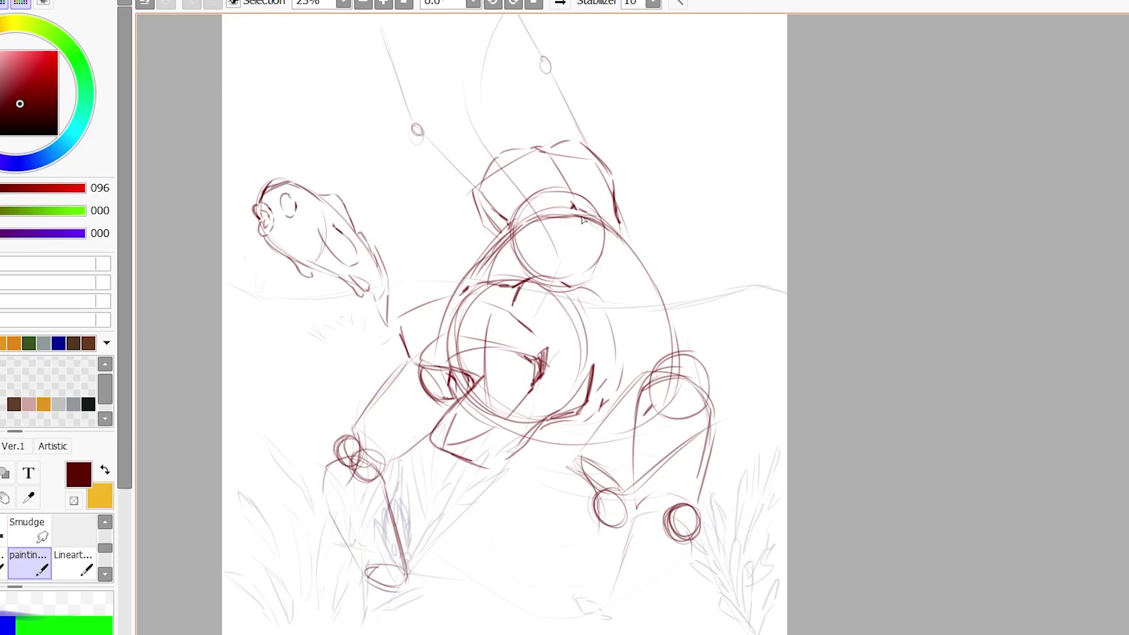
# Draw the left forearm raised toward the fish, ending in a narrow wrist and a pointed hand
pyautogui.moveTo(285, 302)
pyautogui.mouseDown()
pyautogui.moveTo(318, 382)
pyautogui.moveTo(340, 376)
pyautogui.moveTo(344, 398)
pyautogui.mouseUp()
pyautogui.moveTo(346, 391)
pyautogui.mouseDown()
pyautogui.moveTo(391, 482)
pyautogui.moveTo(330, 509)
pyautogui.mouseUp()
pyautogui.moveTo(340, 379); pyautogui.dragTo(356, 405)
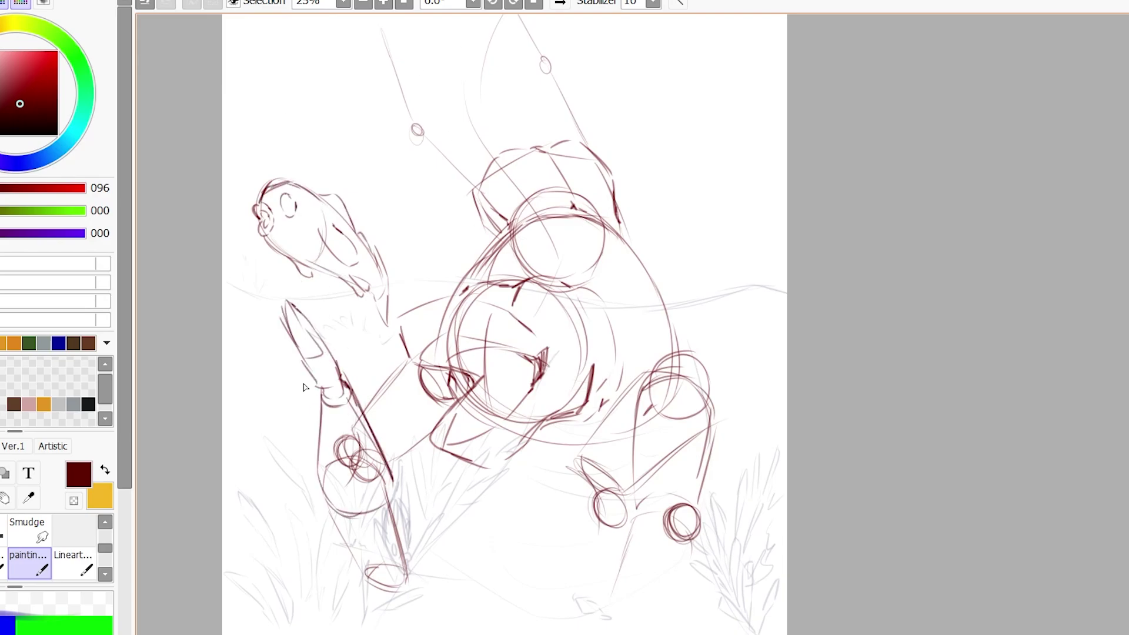
pyautogui.moveTo(258, 259); pyautogui.dragTo(267, 300)
pyautogui.moveTo(282, 311)
pyautogui.mouseDown()
pyautogui.moveTo(337, 366)
pyautogui.moveTo(304, 359)
pyautogui.mouseUp()
pyautogui.moveTo(286, 353); pyautogui.dragTo(327, 401)
pyautogui.moveTo(256, 269); pyautogui.dragTo(284, 315)
# Add contour lines around the right elbow and outline the thigh of the right raised leg
pyautogui.moveTo(582, 458); pyautogui.dragTo(599, 532)
pyautogui.moveTo(579, 457); pyautogui.dragTo(518, 458)
pyautogui.moveTo(529, 83); pyautogui.dragTo(538, 144)
pyautogui.moveTo(562, 70); pyautogui.dragTo(606, 165)
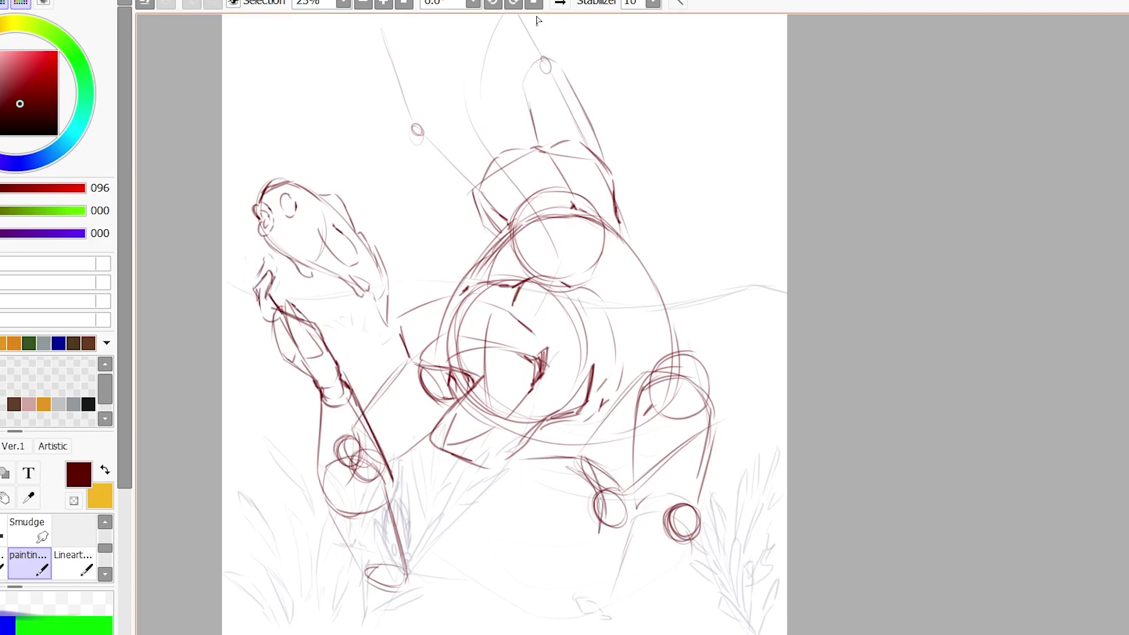
# Transform the right arm sketch so it tucks inward toward the jaw, and return to the painting brush
pyautogui.scroll(1, 645, 173)
pyautogui.hotkey('ctrl', 't')
pyautogui.moveTo(762, 356)
pyautogui.mouseDown()
pyautogui.moveTo(735, 435)
pyautogui.moveTo(601, 454)
pyautogui.mouseUp()
pyautogui.click(28, 562)
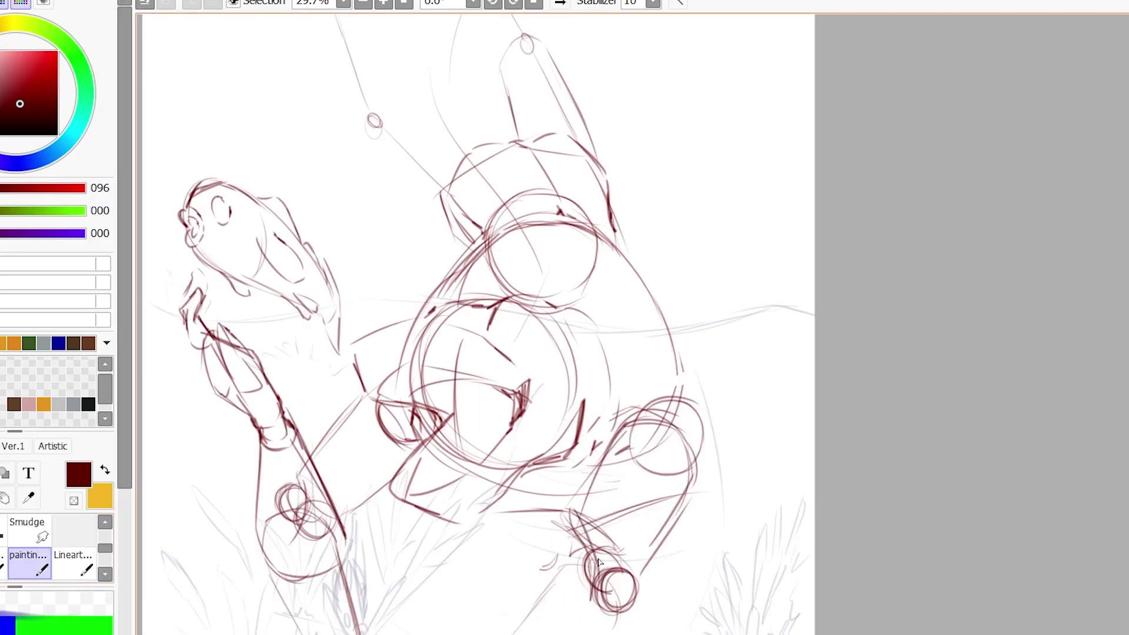
# Reinforce the left forearm's outlines below the wrist and redraw the outer contour of the right shoulder
pyautogui.moveTo(259, 432); pyautogui.dragTo(271, 520)
pyautogui.moveTo(291, 438)
pyautogui.mouseDown()
pyautogui.moveTo(347, 532)
pyautogui.moveTo(350, 524)
pyautogui.mouseUp()
pyautogui.moveTo(250, 423); pyautogui.dragTo(294, 462)
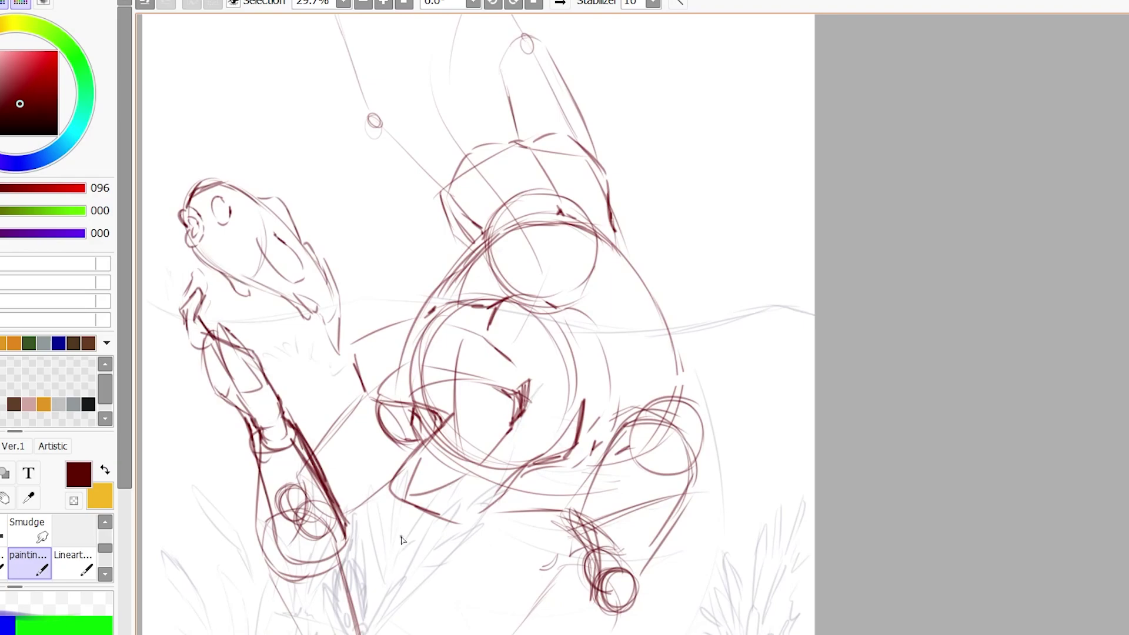
pyautogui.moveTo(675, 345); pyautogui.dragTo(708, 490)
pyautogui.moveTo(626, 389); pyautogui.dragTo(657, 382)
# Draw the right forearm and rounded hand folded across beneath the jaw
pyautogui.moveTo(432, 532)
pyautogui.mouseDown()
pyautogui.moveTo(397, 582)
pyautogui.moveTo(461, 618)
pyautogui.mouseUp()
pyautogui.moveTo(462, 617); pyautogui.dragTo(494, 579)
pyautogui.moveTo(432, 532); pyautogui.dragTo(497, 579)
pyautogui.moveTo(403, 543); pyautogui.dragTo(365, 594)
pyautogui.moveTo(388, 497); pyautogui.dragTo(453, 544)
pyautogui.moveTo(429, 497); pyautogui.dragTo(368, 573)
pyautogui.moveTo(494, 573)
pyautogui.mouseDown()
pyautogui.moveTo(514, 590)
pyautogui.moveTo(462, 623)
pyautogui.mouseUp()
pyautogui.moveTo(494, 573); pyautogui.dragTo(620, 561)
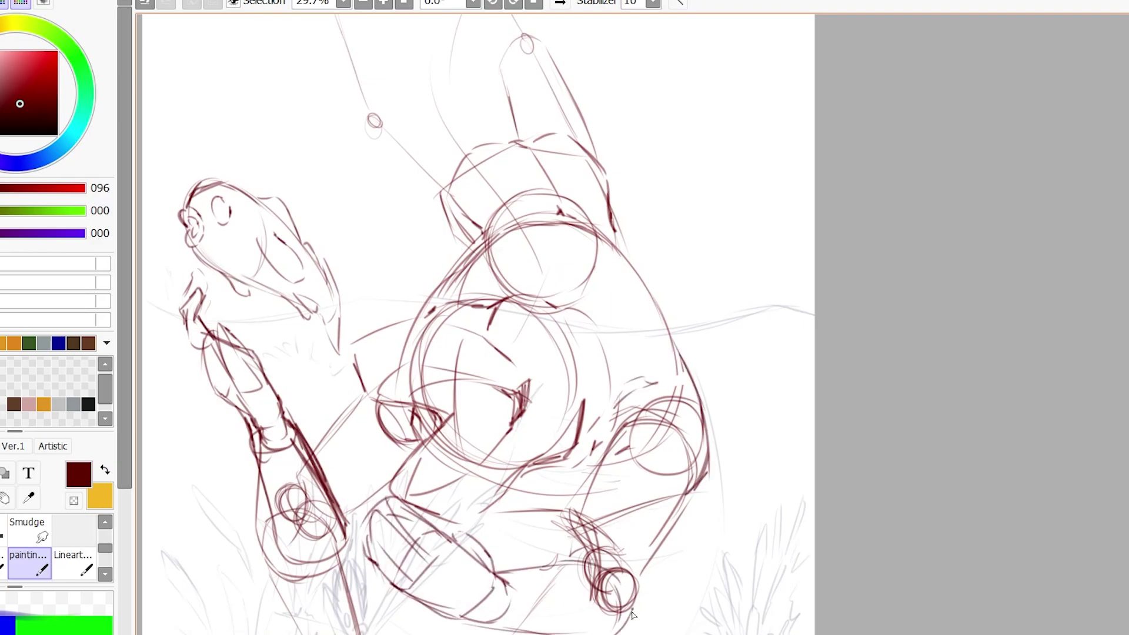
# Add fur spikes at the right elbow and firm up the upper arm's outline
pyautogui.moveTo(632, 615); pyautogui.dragTo(658, 541)
pyautogui.moveTo(706, 417)
pyautogui.mouseDown()
pyautogui.moveTo(612, 476)
pyautogui.moveTo(647, 585)
pyautogui.mouseUp()
pyautogui.moveTo(629, 514)
pyautogui.mouseDown()
pyautogui.moveTo(600, 576)
pyautogui.moveTo(662, 629)
pyautogui.mouseUp()
# Draw the long wavy tail rising from the hips and curling to a pointed tip near the canvas's upper edge
pyautogui.scroll(-1, 517, 118)
pyautogui.scroll(1, 523, 304)
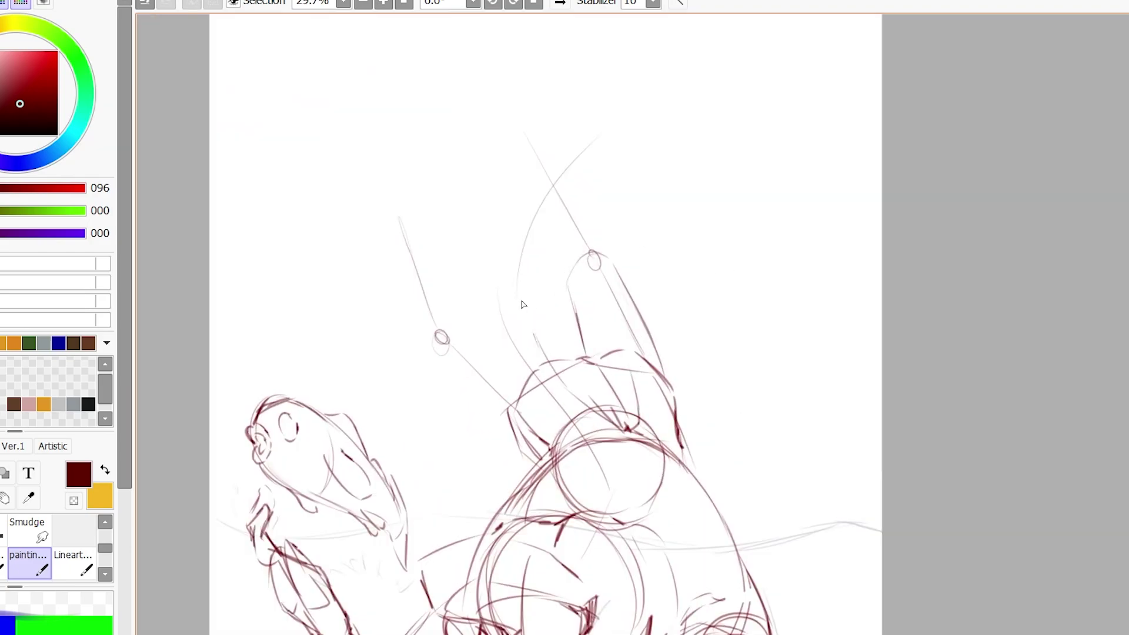
pyautogui.moveTo(526, 332); pyautogui.dragTo(582, 154)
pyautogui.moveTo(629, 365); pyautogui.dragTo(555, 194)
pyautogui.moveTo(614, 121); pyautogui.dragTo(491, 32)
pyautogui.moveTo(585, 109); pyautogui.dragTo(633, 376)
pyautogui.moveTo(623, 124); pyautogui.dragTo(494, 27)
pyautogui.scroll(-4, 611, 208)
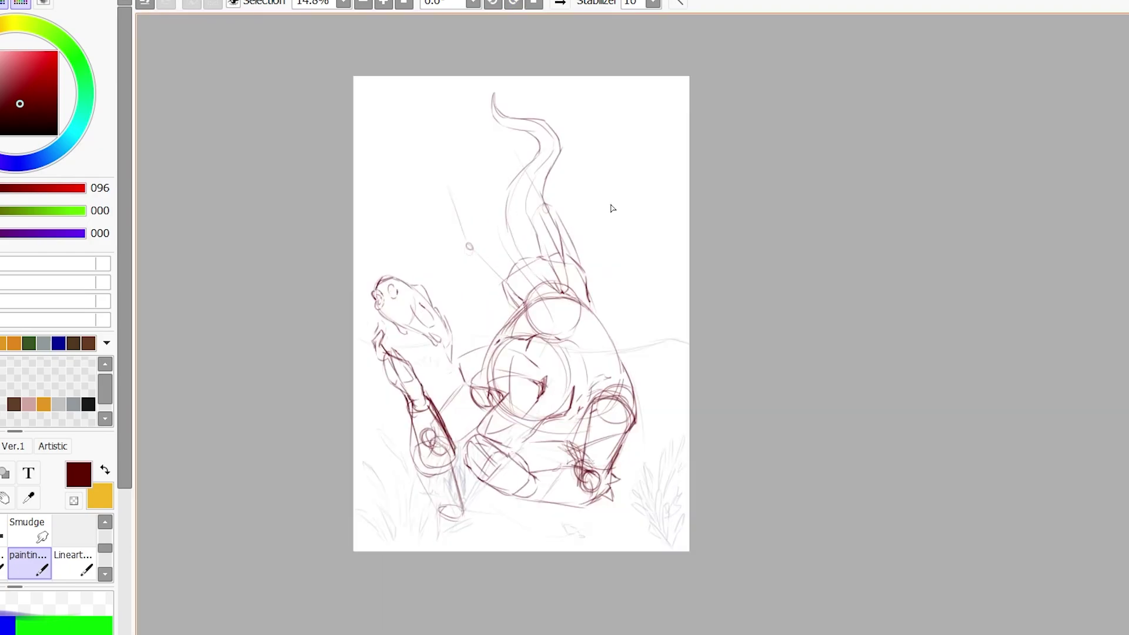
# Outline the left raised leg's thigh and start the contour above its knee
pyautogui.scroll(2, 612, 208)
pyautogui.moveTo(423, 253); pyautogui.dragTo(476, 285)
pyautogui.moveTo(411, 294); pyautogui.dragTo(464, 334)
pyautogui.moveTo(426, 221); pyautogui.dragTo(406, 265)
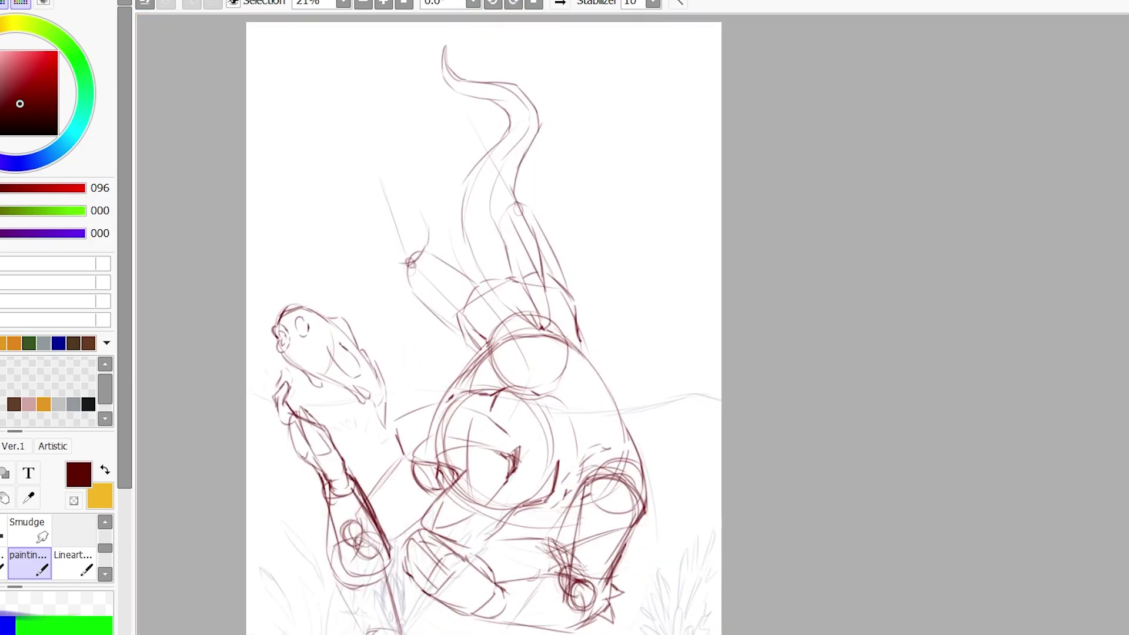
# Draw the lower leg and bent foot of the right raised leg, overlapping the tail
pyautogui.scroll(2, 563, 176)
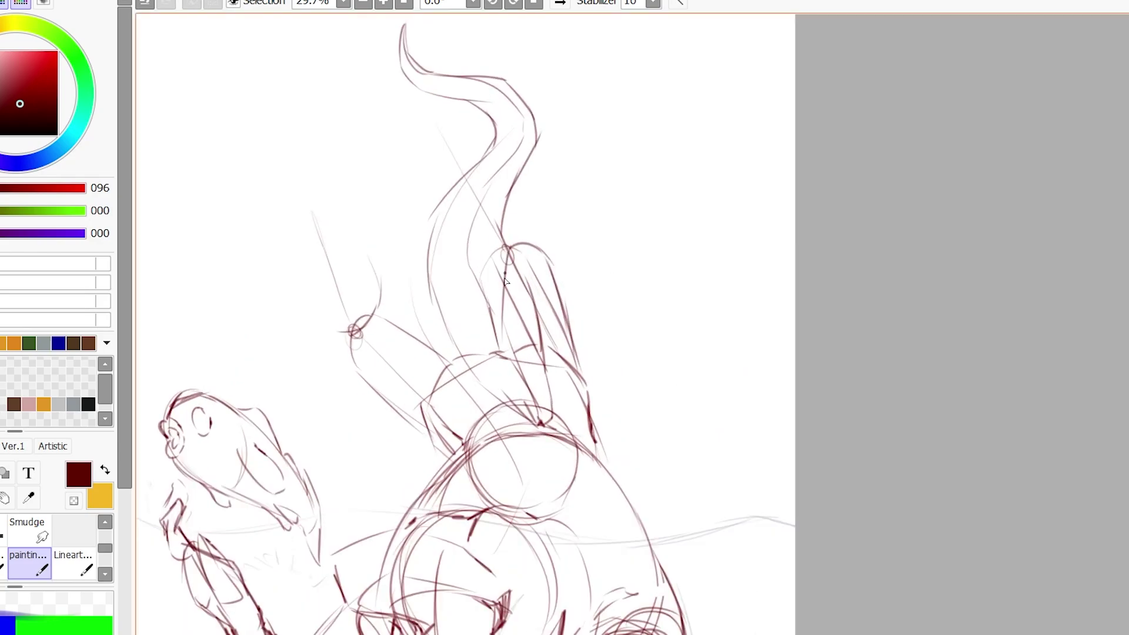
pyautogui.moveTo(550, 262); pyautogui.dragTo(567, 106)
pyautogui.moveTo(541, 100)
pyautogui.mouseDown()
pyautogui.moveTo(564, 153)
pyautogui.moveTo(569, 108)
pyautogui.mouseUp()
pyautogui.moveTo(544, 99)
pyautogui.mouseDown()
pyautogui.moveTo(507, 130)
pyautogui.moveTo(490, 125)
pyautogui.mouseUp()
pyautogui.moveTo(488, 106); pyautogui.dragTo(549, 99)
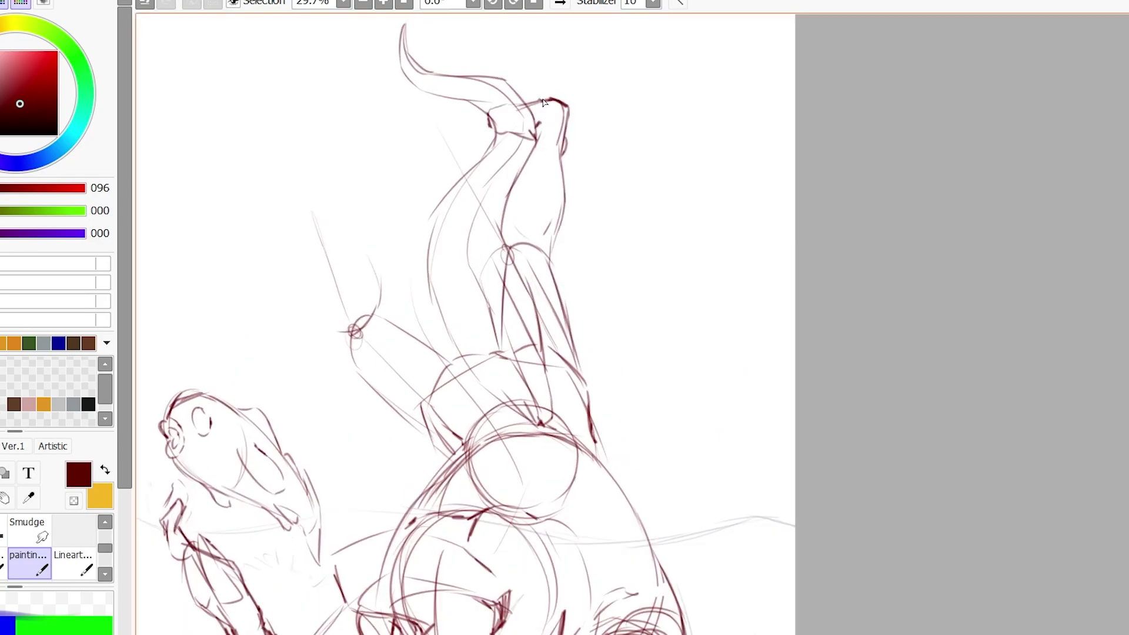
# Draw the lower leg and foot of the left raised leg above its knee circle
pyautogui.moveTo(294, 195); pyautogui.dragTo(327, 191)
pyautogui.moveTo(302, 206)
pyautogui.mouseDown()
pyautogui.moveTo(308, 266)
pyautogui.moveTo(352, 329)
pyautogui.mouseUp()
pyautogui.moveTo(338, 211); pyautogui.dragTo(382, 320)
pyautogui.moveTo(357, 250); pyautogui.dragTo(327, 170)
pyautogui.moveTo(282, 156)
pyautogui.mouseDown()
pyautogui.moveTo(323, 138)
pyautogui.moveTo(296, 222)
pyautogui.mouseUp()
pyautogui.scroll(-2, 329, 235)
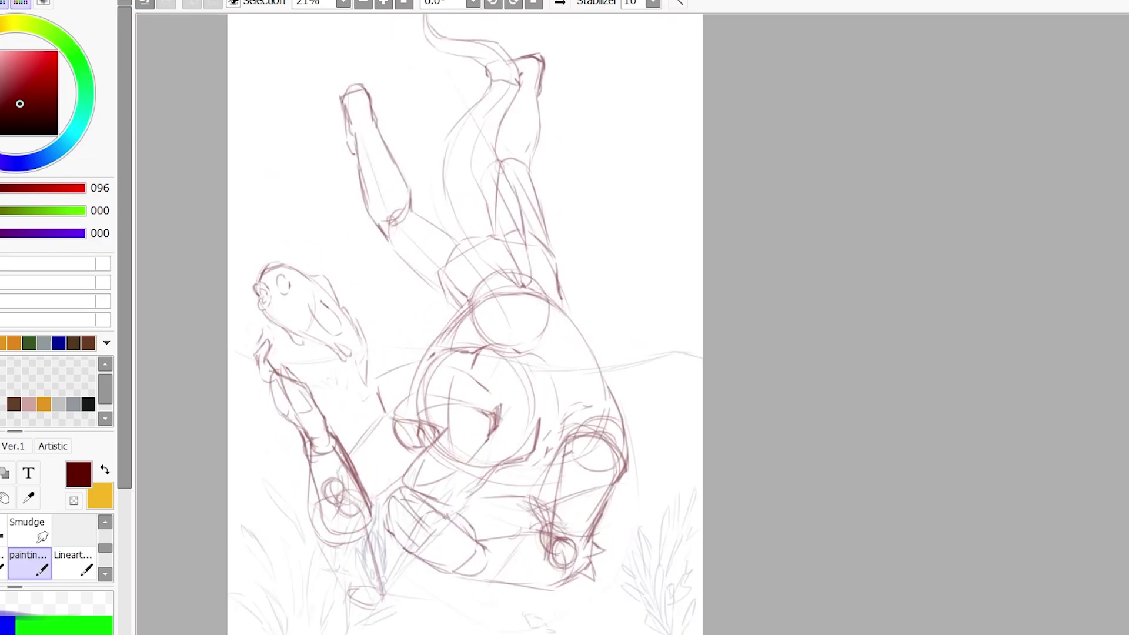
# Strengthen the body contour from the right shoulder to the hips and round off the base of the left thigh
pyautogui.moveTo(625, 465)
pyautogui.mouseDown()
pyautogui.moveTo(609, 382)
pyautogui.moveTo(558, 274)
pyautogui.mouseUp()
pyautogui.moveTo(441, 348)
pyautogui.mouseDown()
pyautogui.moveTo(486, 284)
pyautogui.moveTo(536, 328)
pyautogui.moveTo(558, 329)
pyautogui.moveTo(588, 376)
pyautogui.moveTo(614, 500)
pyautogui.mouseUp()
pyautogui.moveTo(441, 348); pyautogui.dragTo(471, 300)
# Select the right raised leg's foot with a freeform selection and transform it into a lower position
pyautogui.scroll(2, 566, 131)
pyautogui.scroll(2, 567, 132)
pyautogui.moveTo(523, 147); pyautogui.dragTo(520, 230)
pyautogui.hotkey('ctrl', 't')
pyautogui.moveTo(634, 134)
pyautogui.mouseDown()
pyautogui.moveTo(662, 179)
pyautogui.moveTo(608, 262)
pyautogui.mouseUp()
pyautogui.press('Return')
# Mirror the canvas view and rotate the lower part of the other raised leg with a transform
pyautogui.scroll(-2, 608, 262)
pyautogui.press('h')
pyautogui.scroll(1, 720, 142)
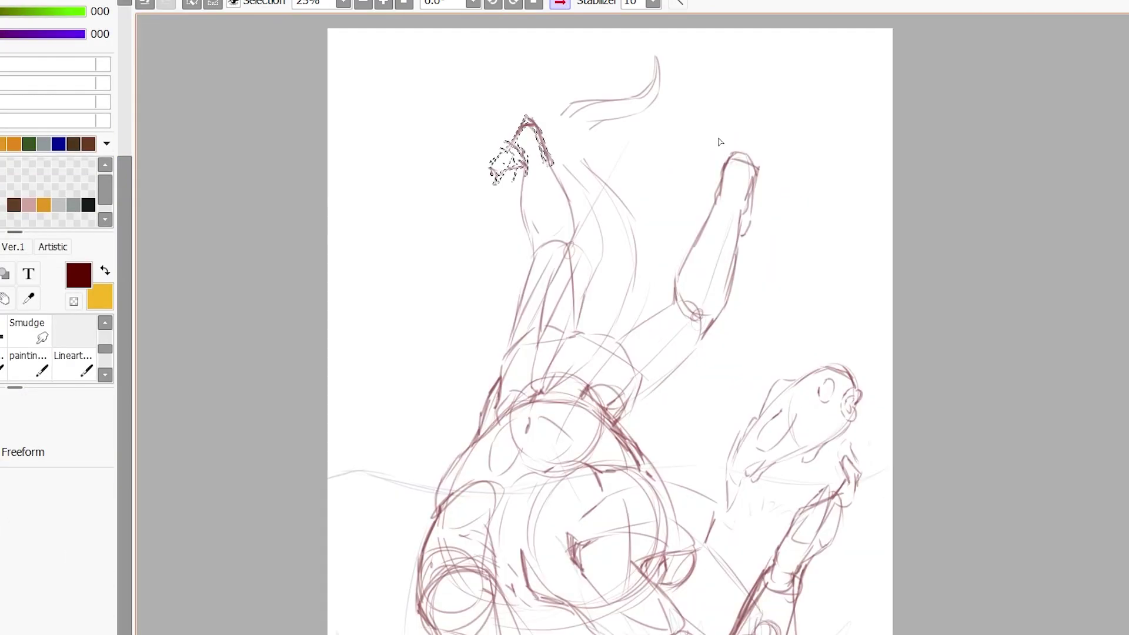
pyautogui.moveTo(720, 142); pyautogui.dragTo(714, 147)
pyautogui.hotkey('ctrl', 't')
pyautogui.moveTo(819, 151); pyautogui.dragTo(811, 164)
pyautogui.press('Return')
# Select the foot beside the tail tip, adjust its angle with a transform, and restore the unmirrored view
pyautogui.scroll(-1, 706, 176)
pyautogui.moveTo(588, 106); pyautogui.dragTo(582, 108)
pyautogui.hotkey('ctrl', 't')
pyautogui.press('Return')
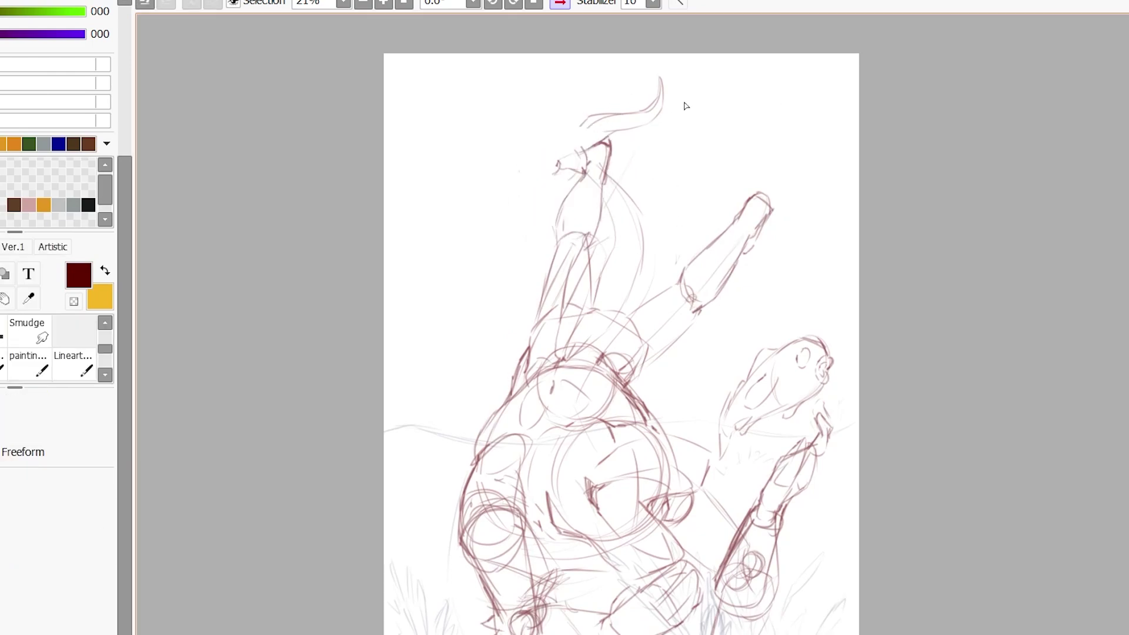
pyautogui.press('h')
# Transform the whole creature sketch, tilting it slightly clockwise and shifting it lower on the canvas
pyautogui.scroll(-1, 685, 106)
pyautogui.hotkey('ctrl', 't')
pyautogui.moveTo(247, 71)
pyautogui.mouseDown()
pyautogui.moveTo(302, 100)
pyautogui.moveTo(304, 67)
pyautogui.moveTo(330, 76)
pyautogui.mouseUp()
pyautogui.moveTo(676, 147); pyautogui.dragTo(711, 247)
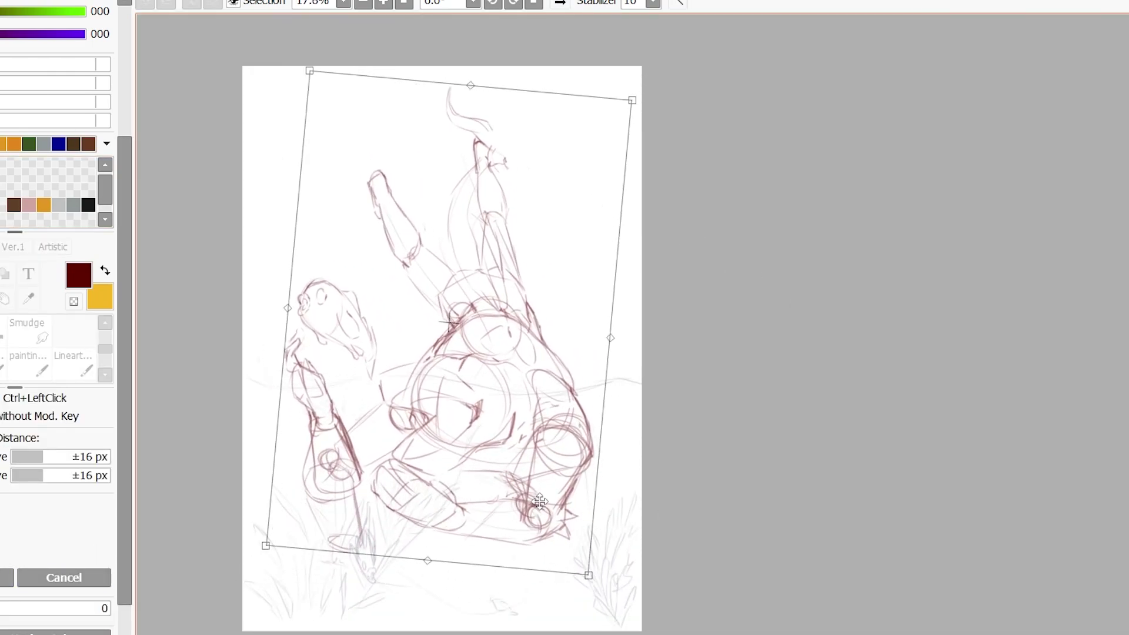
pyautogui.press('Return')
# Draw the snout and open jaws with jagged teeth in purple (71, 0, 127) over the faded red sketch
pyautogui.moveTo(123, 217); pyautogui.dragTo(123, 126)
pyautogui.scroll(2, 405, 324)
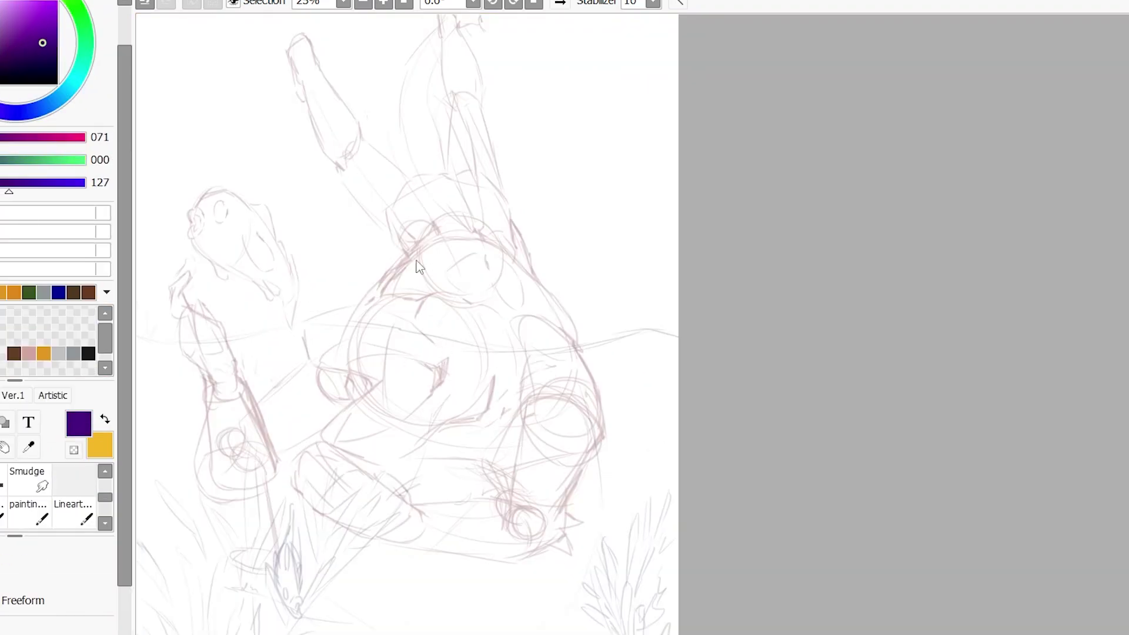
pyautogui.scroll(1, 416, 266)
pyautogui.press('b')
pyautogui.moveTo(254, 336)
pyautogui.mouseDown()
pyautogui.moveTo(276, 321)
pyautogui.moveTo(388, 314)
pyautogui.mouseUp()
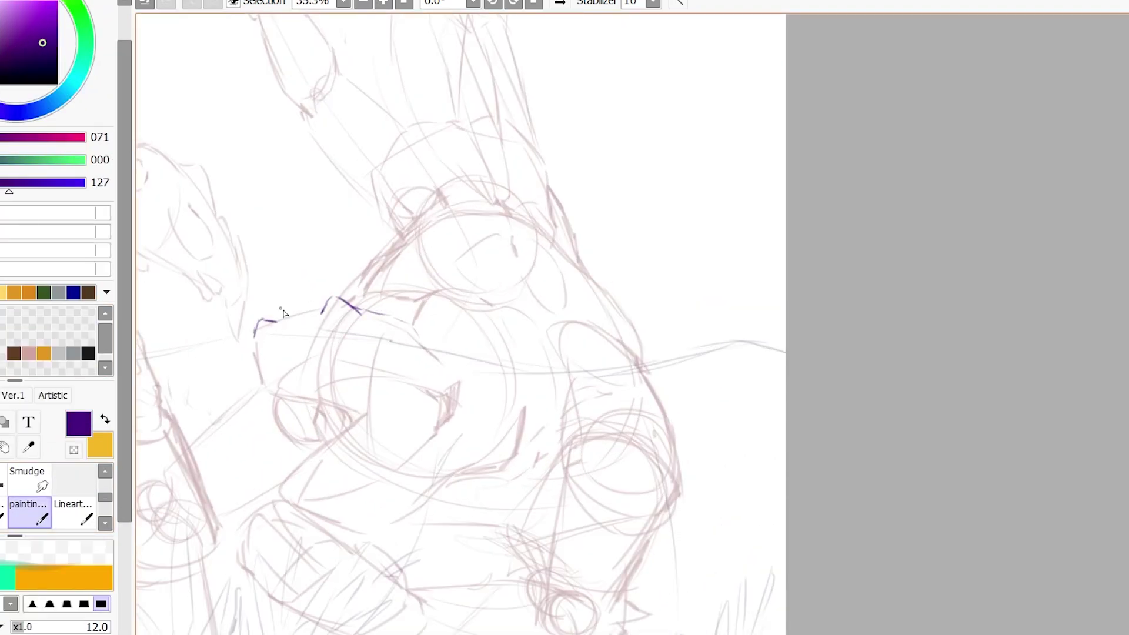
pyautogui.moveTo(320, 310)
pyautogui.mouseDown()
pyautogui.moveTo(270, 389)
pyautogui.moveTo(315, 362)
pyautogui.moveTo(395, 382)
pyautogui.moveTo(438, 426)
pyautogui.moveTo(452, 388)
pyautogui.moveTo(326, 407)
pyautogui.moveTo(353, 419)
pyautogui.moveTo(377, 405)
pyautogui.moveTo(411, 411)
pyautogui.moveTo(305, 479)
pyautogui.moveTo(296, 505)
pyautogui.moveTo(437, 432)
pyautogui.mouseUp()
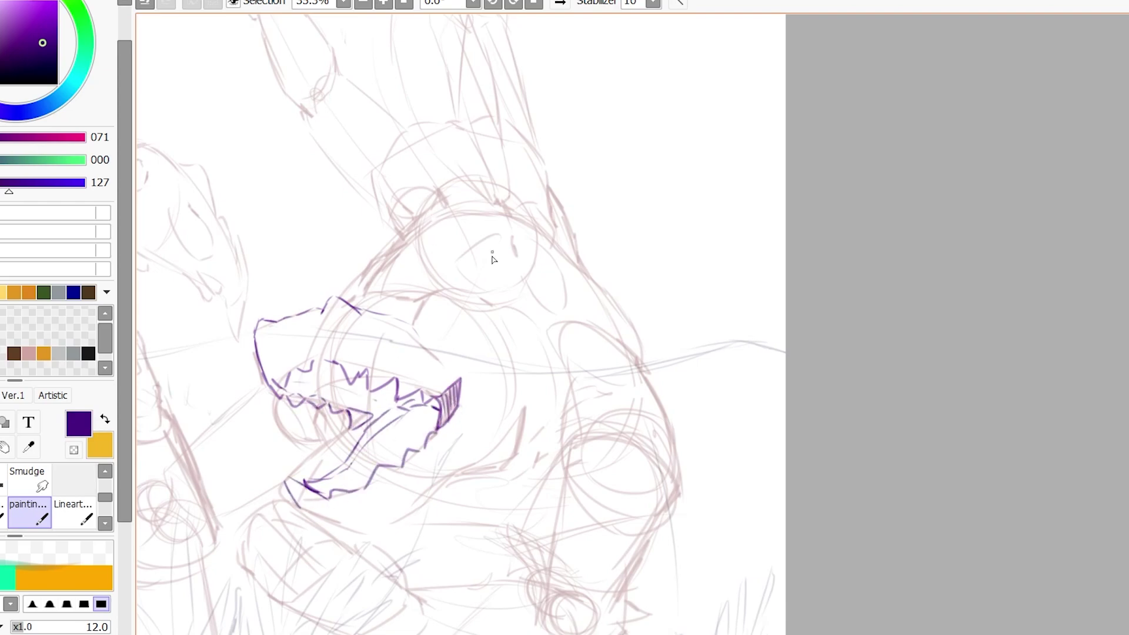
# Hatch the inside of the open mouth and outline the lower jaw and cheek in purple
pyautogui.moveTo(303, 479)
pyautogui.mouseDown()
pyautogui.moveTo(353, 412)
pyautogui.moveTo(368, 423)
pyautogui.moveTo(293, 382)
pyautogui.moveTo(334, 523)
pyautogui.moveTo(458, 447)
pyautogui.mouseUp()
pyautogui.moveTo(503, 437)
pyautogui.mouseDown()
pyautogui.moveTo(527, 367)
pyautogui.moveTo(507, 336)
pyautogui.mouseUp()
pyautogui.scroll(-1, 506, 336)
pyautogui.moveTo(397, 441); pyautogui.dragTo(506, 418)
# Draw the hatched ridge above the snout and the curved fold lines behind the jaws in purple
pyautogui.moveTo(385, 288)
pyautogui.mouseDown()
pyautogui.moveTo(434, 273)
pyautogui.moveTo(432, 297)
pyautogui.mouseUp()
pyautogui.moveTo(347, 276); pyautogui.dragTo(476, 273)
pyautogui.moveTo(500, 305)
pyautogui.mouseDown()
pyautogui.moveTo(517, 405)
pyautogui.moveTo(479, 415)
pyautogui.mouseUp()
pyautogui.moveTo(382, 294)
pyautogui.mouseDown()
pyautogui.moveTo(346, 272)
pyautogui.moveTo(405, 291)
pyautogui.mouseUp()
pyautogui.moveTo(378, 222)
pyautogui.mouseDown()
pyautogui.moveTo(539, 80)
pyautogui.moveTo(598, 387)
pyautogui.mouseUp()
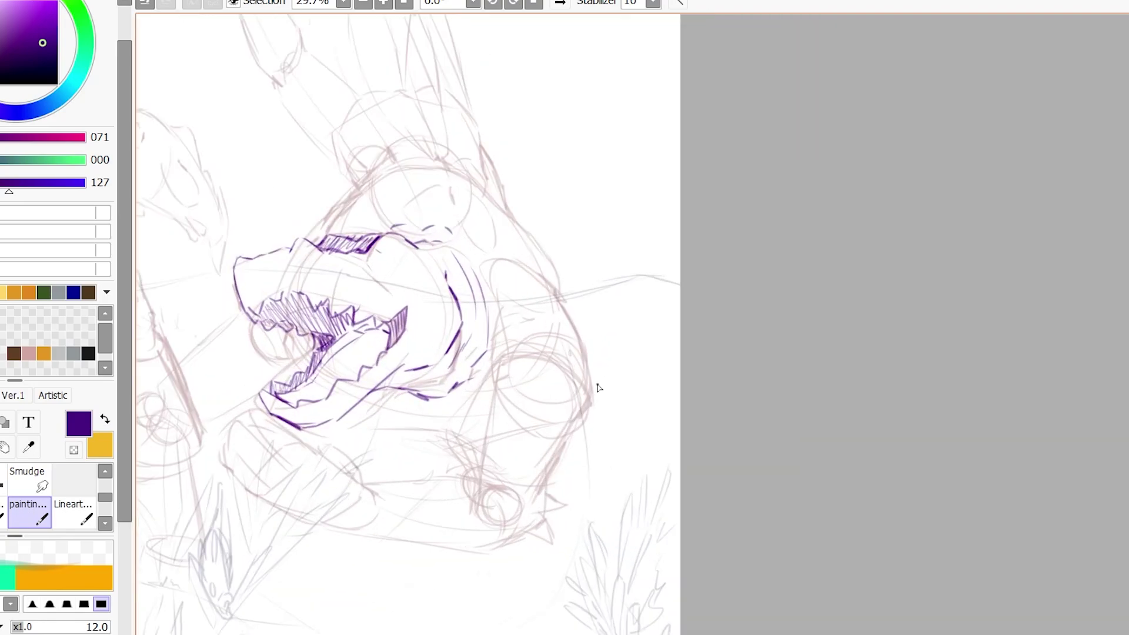
# Outline the creature's near shoulder and upper arm, continuing the purple contour up along its back
pyautogui.moveTo(437, 408); pyautogui.dragTo(520, 340)
pyautogui.moveTo(470, 393)
pyautogui.mouseDown()
pyautogui.moveTo(591, 401)
pyautogui.moveTo(561, 291)
pyautogui.mouseUp()
pyautogui.moveTo(576, 350)
pyautogui.mouseDown()
pyautogui.moveTo(527, 265)
pyautogui.moveTo(529, 233)
pyautogui.mouseUp()
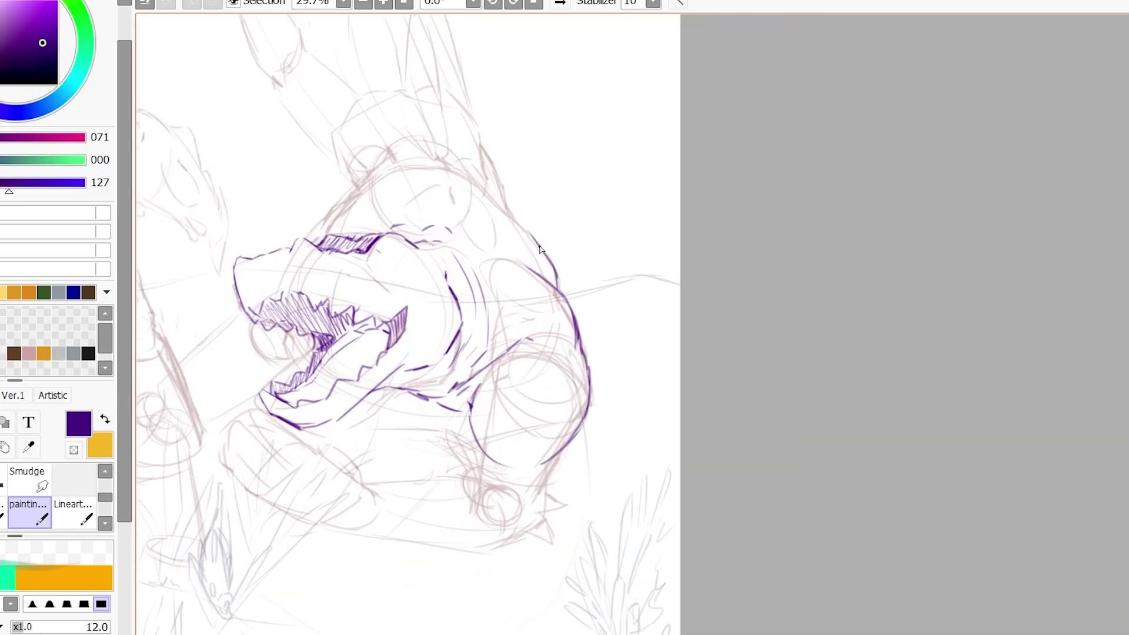
pyautogui.moveTo(481, 146); pyautogui.dragTo(547, 254)
# Draw the hip contours and short muscle lines on the belly and waist in purple
pyautogui.moveTo(448, 176); pyautogui.dragTo(432, 215)
pyautogui.moveTo(438, 141); pyautogui.dragTo(447, 177)
pyautogui.moveTo(450, 159)
pyautogui.mouseDown()
pyautogui.moveTo(470, 160)
pyautogui.moveTo(468, 88)
pyautogui.mouseUp()
pyautogui.moveTo(412, 194)
pyautogui.mouseDown()
pyautogui.moveTo(465, 186)
pyautogui.moveTo(446, 227)
pyautogui.mouseUp()
pyautogui.moveTo(358, 194); pyautogui.dragTo(327, 235)
pyautogui.moveTo(376, 168); pyautogui.dragTo(355, 200)
pyautogui.moveTo(333, 147); pyautogui.dragTo(355, 176)
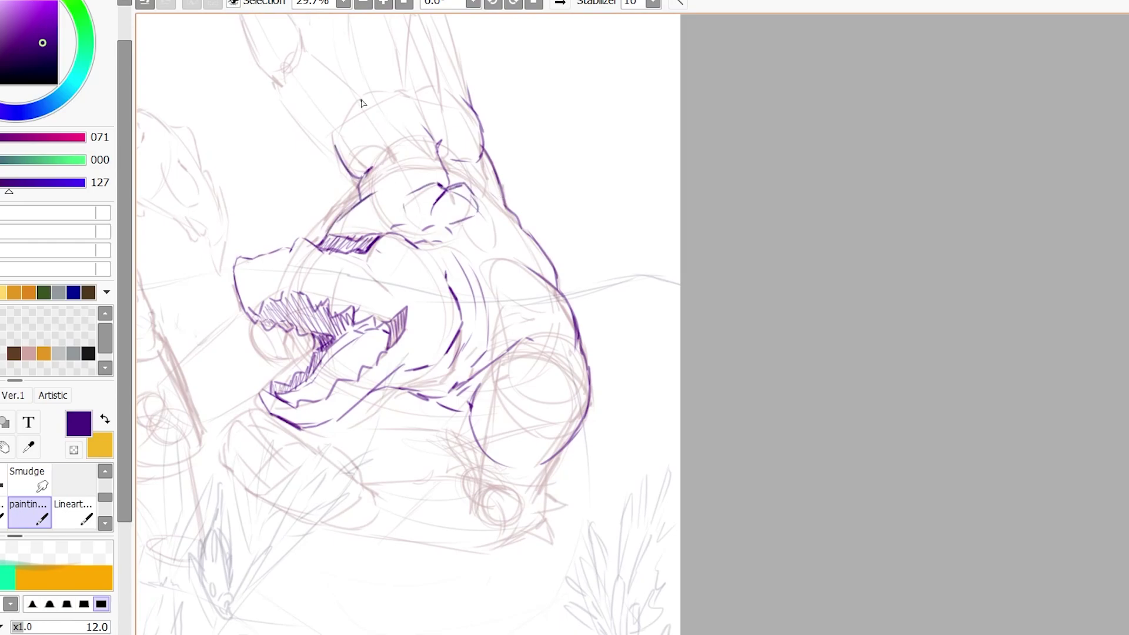
# Outline the bent near elbow with spiky fur tufts and the forearm running toward the hand below the jaws
pyautogui.scroll(-1, 362, 103)
pyautogui.scroll(1, 588, 364)
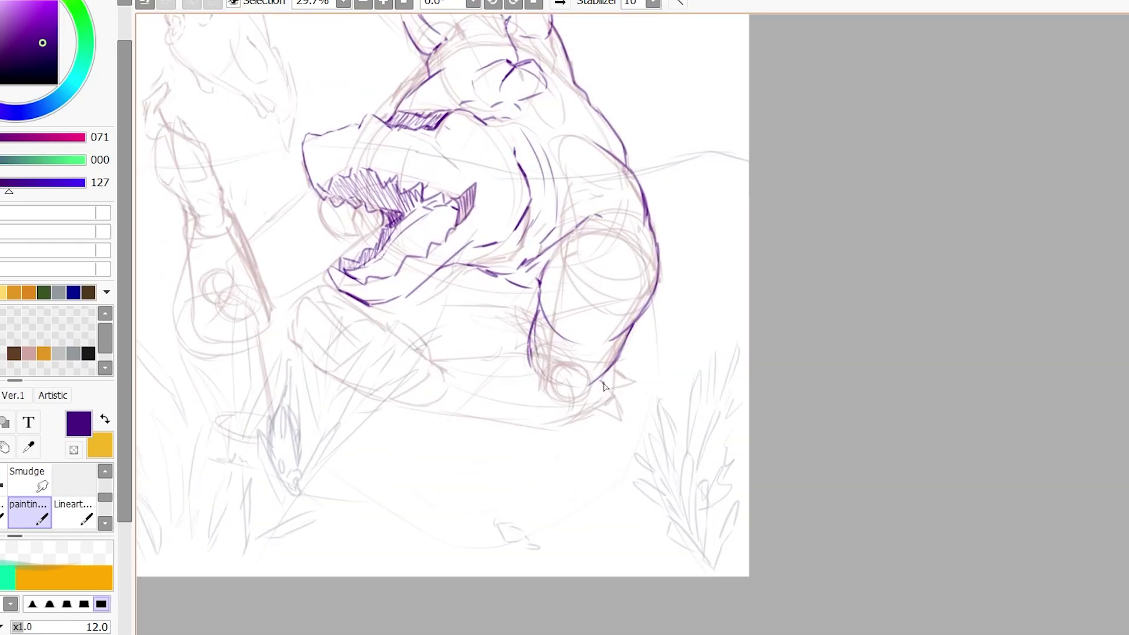
pyautogui.moveTo(604, 386)
pyautogui.mouseDown()
pyautogui.moveTo(624, 415)
pyautogui.moveTo(590, 406)
pyautogui.mouseUp()
pyautogui.moveTo(526, 351); pyautogui.dragTo(435, 360)
pyautogui.moveTo(395, 401); pyautogui.dragTo(599, 426)
pyautogui.moveTo(542, 279); pyautogui.dragTo(532, 400)
pyautogui.moveTo(623, 350); pyautogui.dragTo(588, 406)
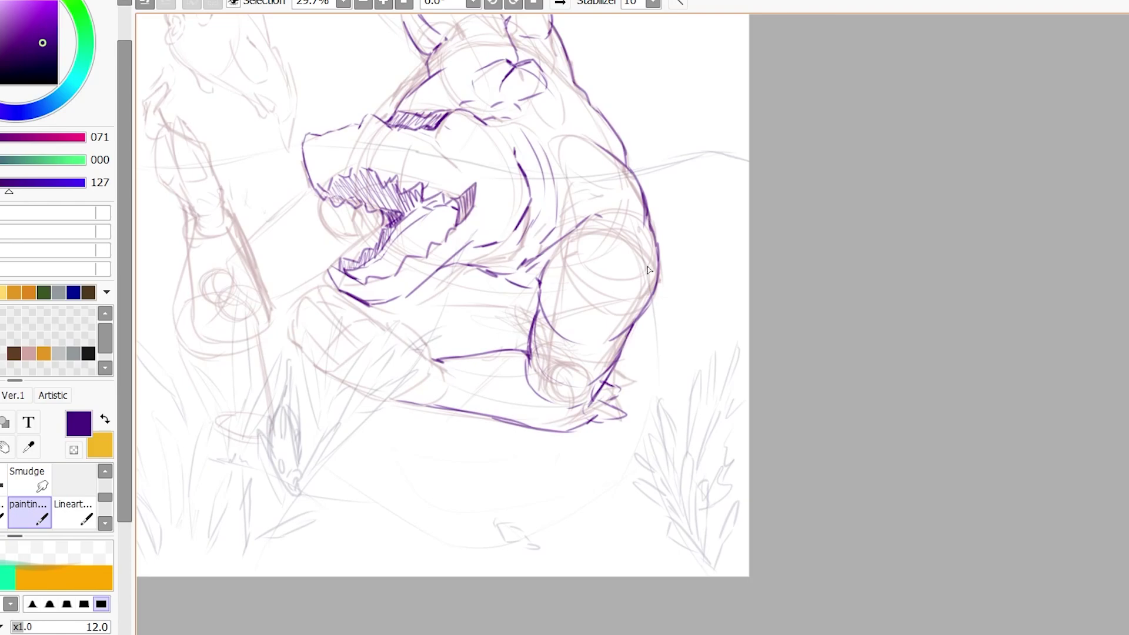
# Draw the near hand below the lower jaw in purple, with its fingers, knuckles and wrist
pyautogui.scroll(1, 250, 319)
pyautogui.moveTo(486, 327); pyautogui.dragTo(506, 382)
pyautogui.moveTo(430, 306)
pyautogui.mouseDown()
pyautogui.moveTo(488, 329)
pyautogui.moveTo(485, 355)
pyautogui.mouseUp()
pyautogui.moveTo(353, 283)
pyautogui.mouseDown()
pyautogui.moveTo(406, 350)
pyautogui.moveTo(470, 391)
pyautogui.mouseUp()
pyautogui.moveTo(346, 253); pyautogui.dragTo(356, 282)
pyautogui.moveTo(361, 273); pyautogui.dragTo(454, 337)
pyautogui.moveTo(362, 329); pyautogui.dragTo(404, 359)
pyautogui.moveTo(320, 274); pyautogui.dragTo(313, 340)
pyautogui.moveTo(324, 330); pyautogui.dragTo(353, 357)
pyautogui.moveTo(406, 395); pyautogui.dragTo(467, 406)
pyautogui.moveTo(318, 307); pyautogui.dragTo(362, 393)
pyautogui.moveTo(323, 354); pyautogui.dragTo(365, 409)
pyautogui.moveTo(367, 412); pyautogui.dragTo(387, 423)
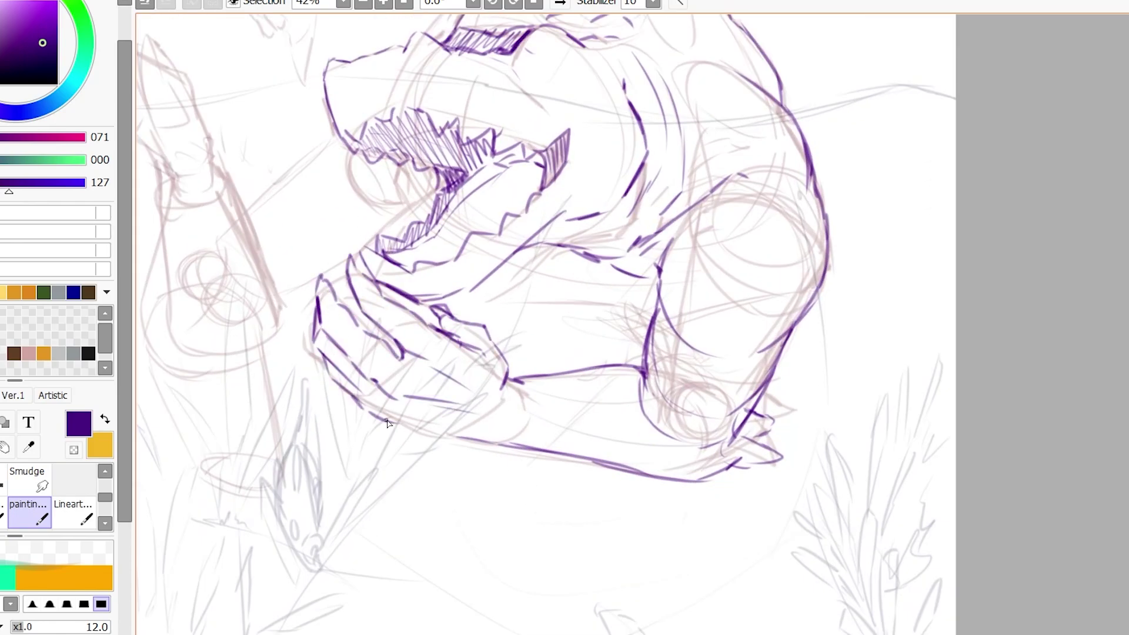
# Outline the far shoulder and raised forearm in purple, then reposition the forearm lines with a transform
pyautogui.scroll(-2, 388, 423)
pyautogui.scroll(1, 411, 388)
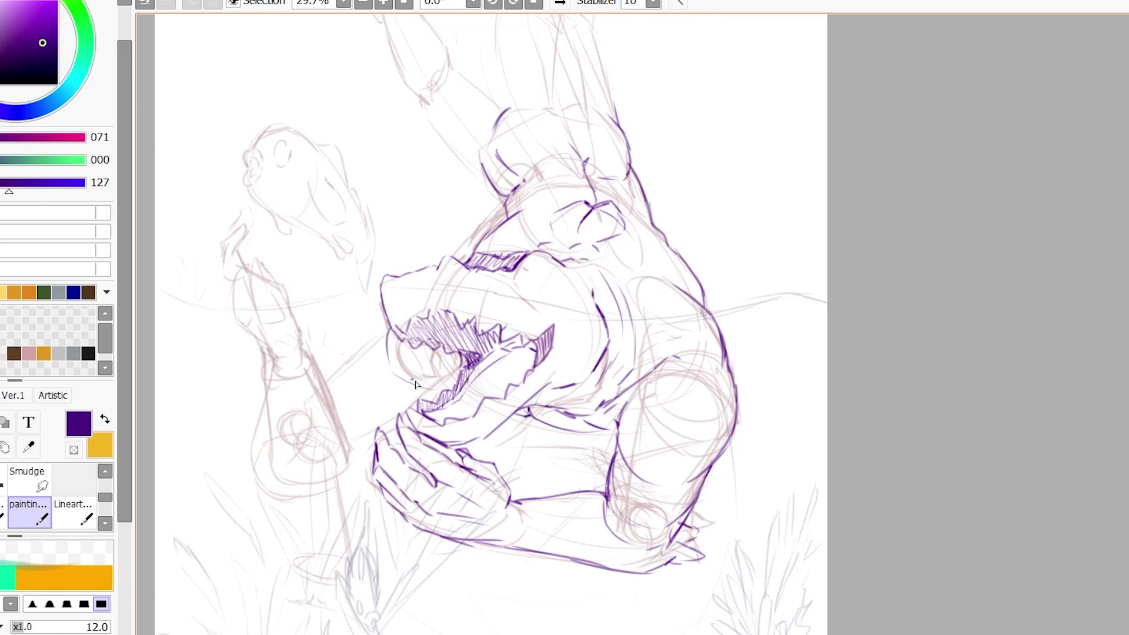
pyautogui.moveTo(381, 341); pyautogui.dragTo(329, 382)
pyautogui.moveTo(256, 338); pyautogui.dragTo(288, 470)
pyautogui.moveTo(297, 488); pyautogui.dragTo(382, 517)
pyautogui.moveTo(301, 326); pyautogui.dragTo(362, 438)
pyautogui.press('a')
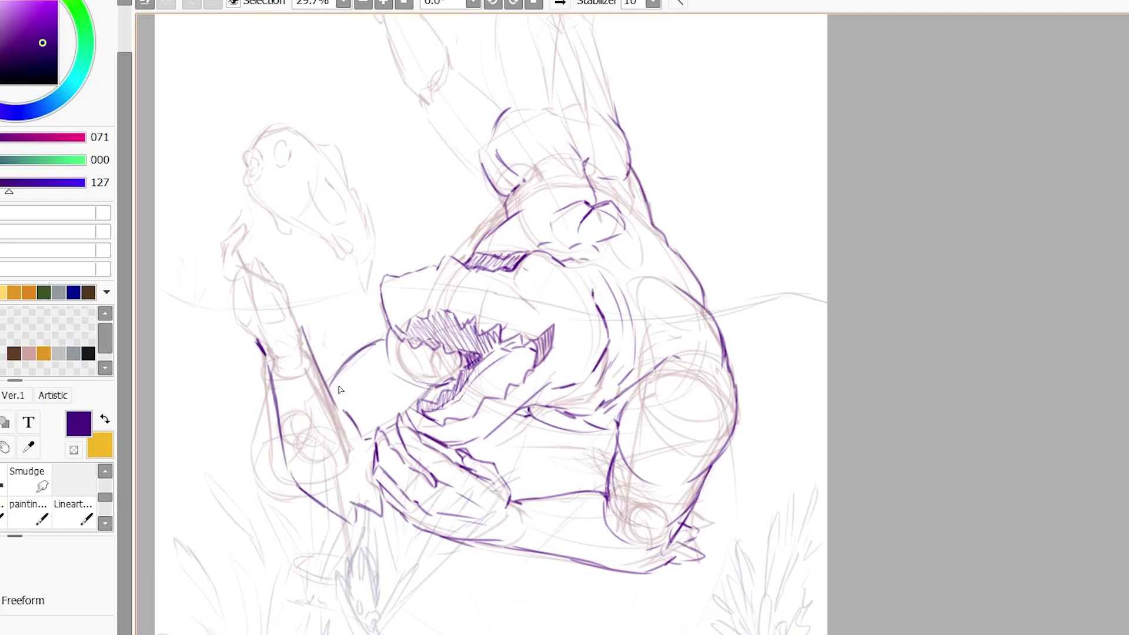
pyautogui.hotkey('ctrl', 't')
pyautogui.moveTo(338, 389)
pyautogui.mouseDown()
pyautogui.moveTo(383, 378)
pyautogui.moveTo(371, 360)
pyautogui.mouseUp()
pyautogui.press('Return')
pyautogui.press('b')
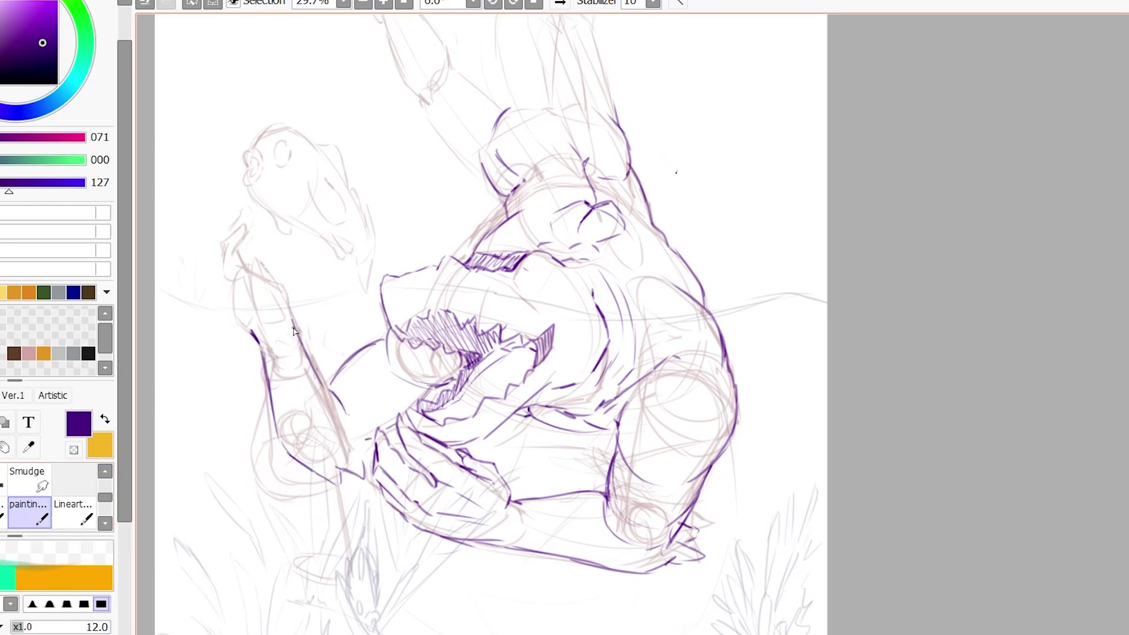
# Draw the raised far hand below the fish in purple, with its wrist, fingers and hatched shading
pyautogui.moveTo(294, 331); pyautogui.dragTo(252, 262)
pyautogui.moveTo(256, 206)
pyautogui.mouseDown()
pyautogui.moveTo(291, 296)
pyautogui.moveTo(265, 266)
pyautogui.moveTo(279, 286)
pyautogui.mouseUp()
pyautogui.moveTo(234, 250)
pyautogui.mouseDown()
pyautogui.moveTo(268, 284)
pyautogui.moveTo(265, 356)
pyautogui.mouseUp()
pyautogui.moveTo(244, 211)
pyautogui.mouseDown()
pyautogui.moveTo(217, 266)
pyautogui.moveTo(259, 258)
pyautogui.mouseUp()
pyautogui.moveTo(222, 193); pyautogui.dragTo(221, 228)
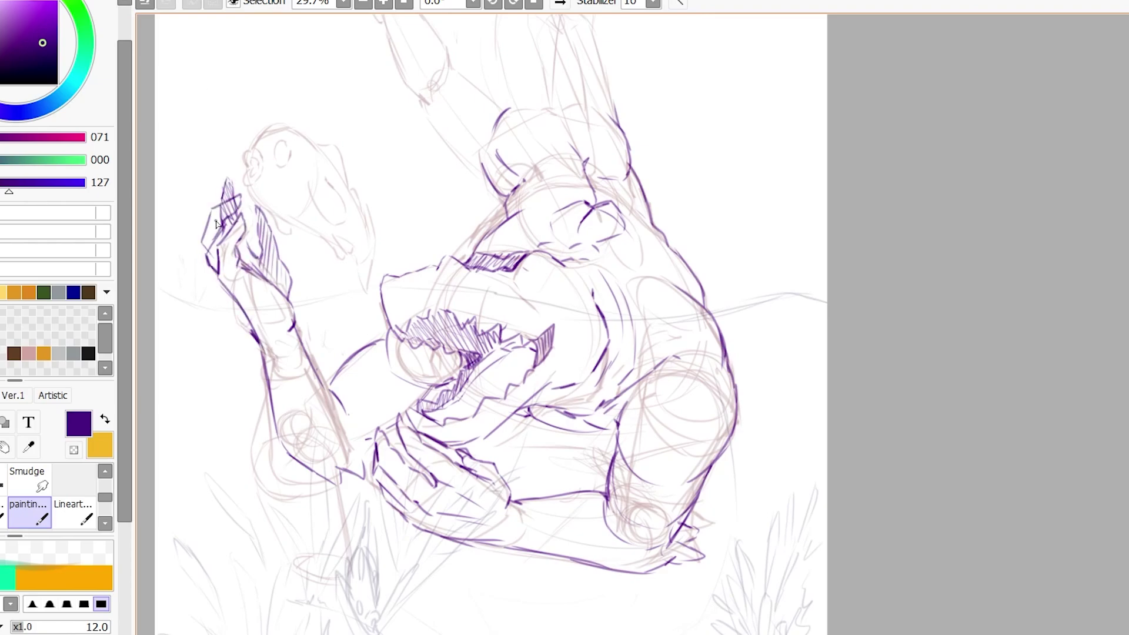
# Select the raised far hand and adjust its size and angle with a transform
pyautogui.moveTo(265, 168); pyautogui.dragTo(294, 352)
pyautogui.hotkey('ctrl', 't')
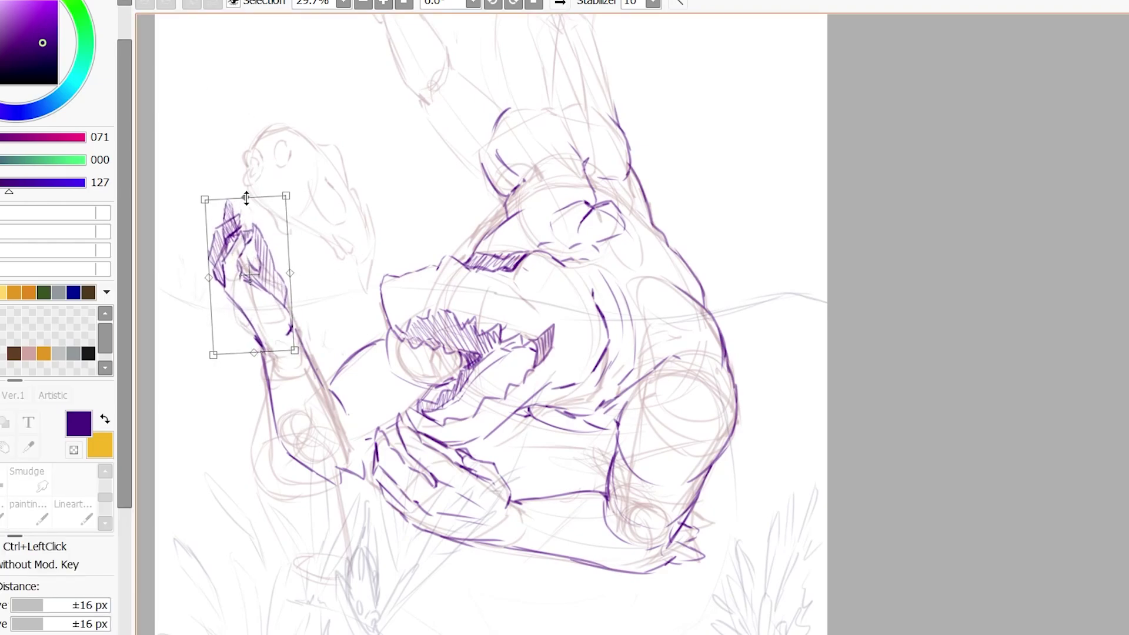
pyautogui.moveTo(306, 194); pyautogui.dragTo(361, 247)
pyautogui.press('Return')
# Draw the long curving tail and the contours of the raised leg beside it in purple
pyautogui.scroll(-2, 341, 198)
pyautogui.scroll(3, 269, 447)
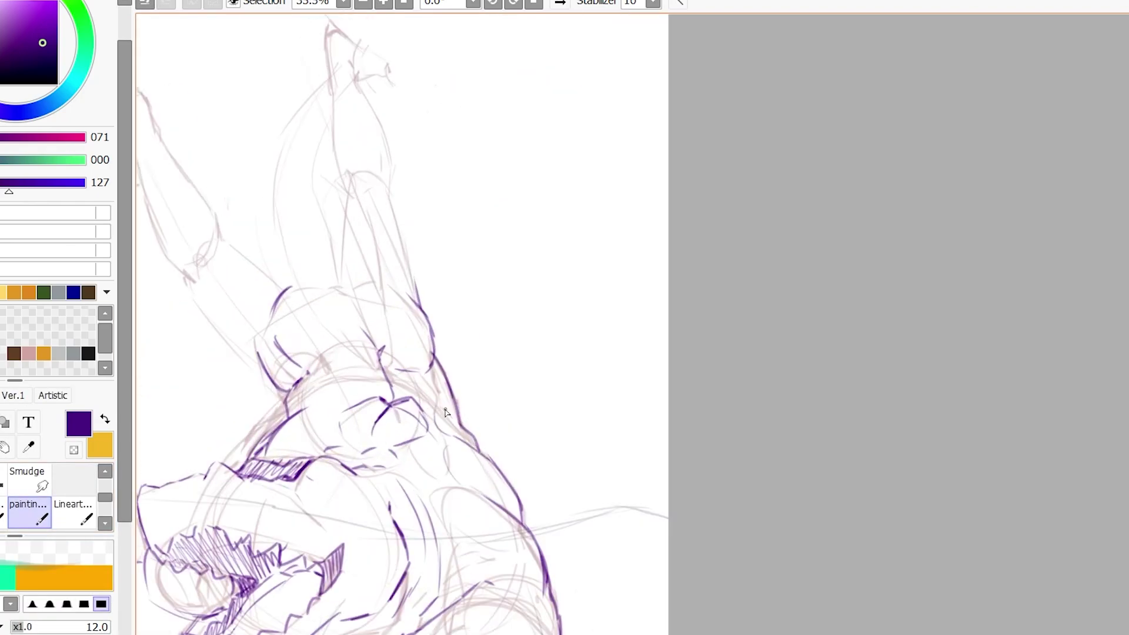
pyautogui.moveTo(389, 327); pyautogui.dragTo(370, 247)
pyautogui.moveTo(347, 351)
pyautogui.mouseDown()
pyautogui.moveTo(257, 43)
pyautogui.moveTo(309, 247)
pyautogui.mouseUp()
pyautogui.scroll(-1, 257, 43)
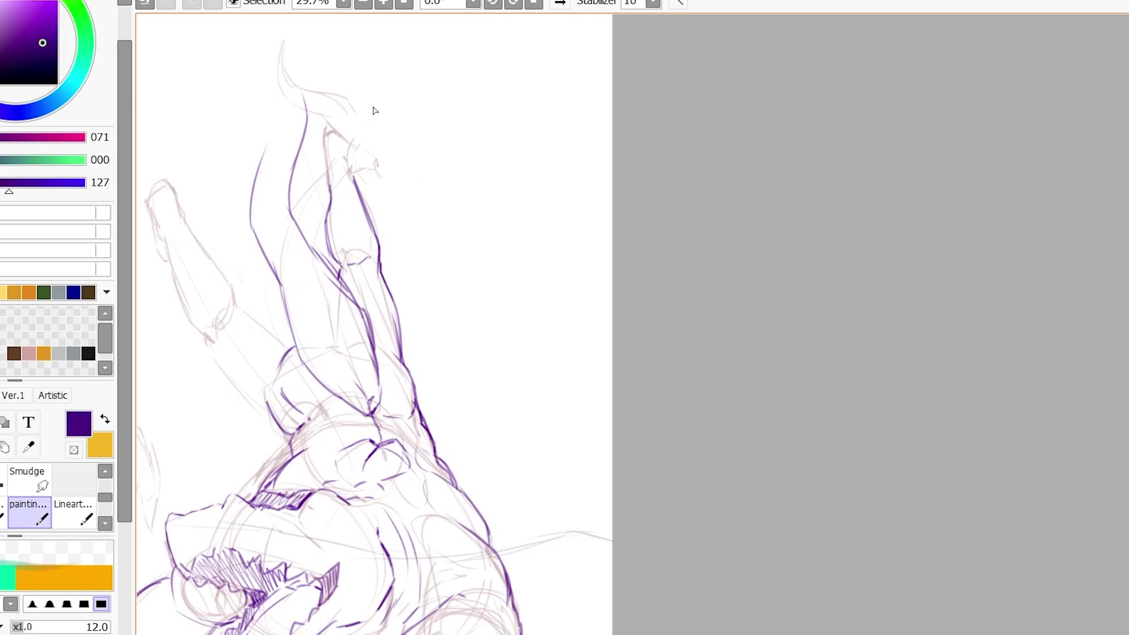
pyautogui.scroll(-1, 374, 111)
pyautogui.moveTo(459, 176); pyautogui.dragTo(355, 125)
pyautogui.moveTo(426, 142); pyautogui.dragTo(446, 252)
# Strengthen the lower leg beside the tail and draw its heel and clawed foot in purple
pyautogui.scroll(1, 447, 253)
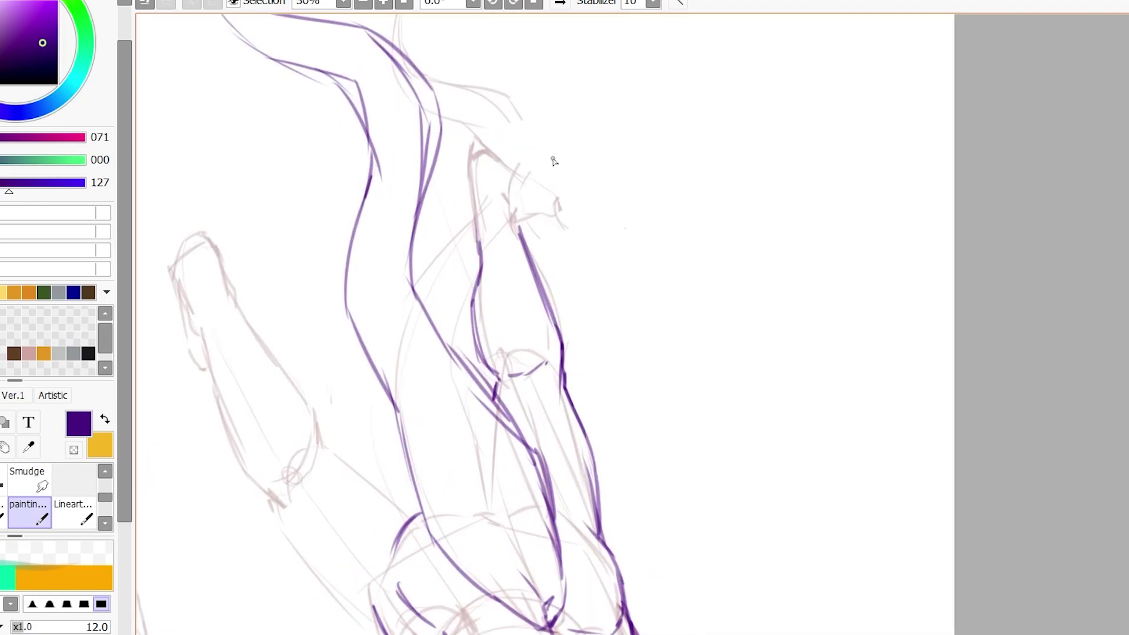
pyautogui.moveTo(470, 203); pyautogui.dragTo(494, 382)
pyautogui.moveTo(469, 182); pyautogui.dragTo(473, 202)
pyautogui.moveTo(555, 204); pyautogui.dragTo(582, 242)
pyautogui.moveTo(566, 219); pyautogui.dragTo(507, 151)
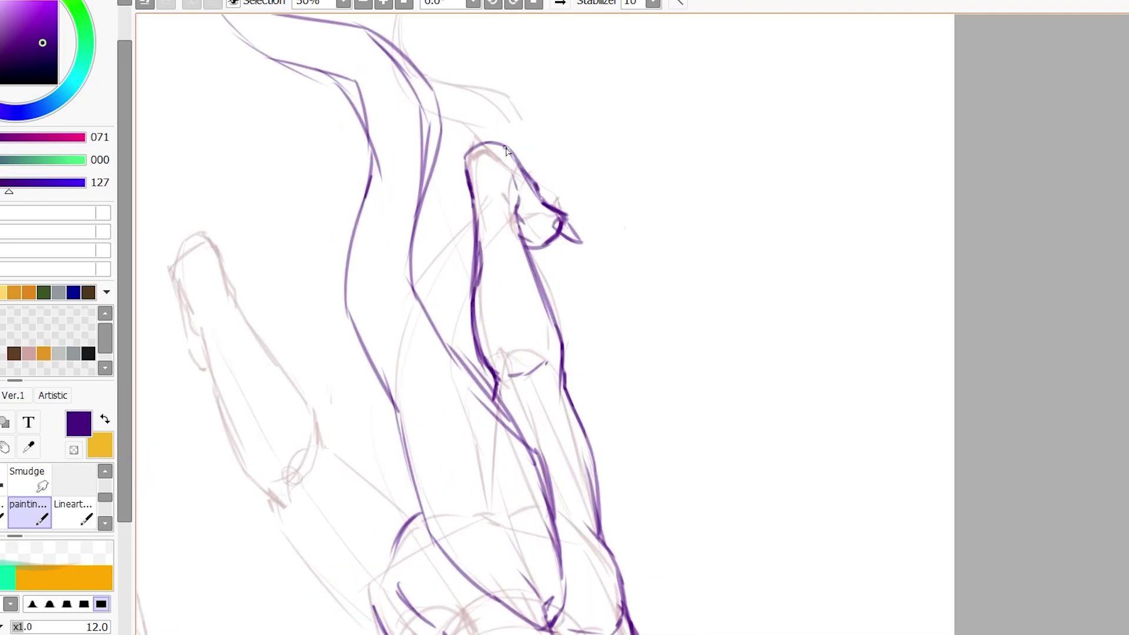
# Outline the other raised leg in purple, from the hip and thigh to the rounded foot
pyautogui.scroll(-1, 488, 276)
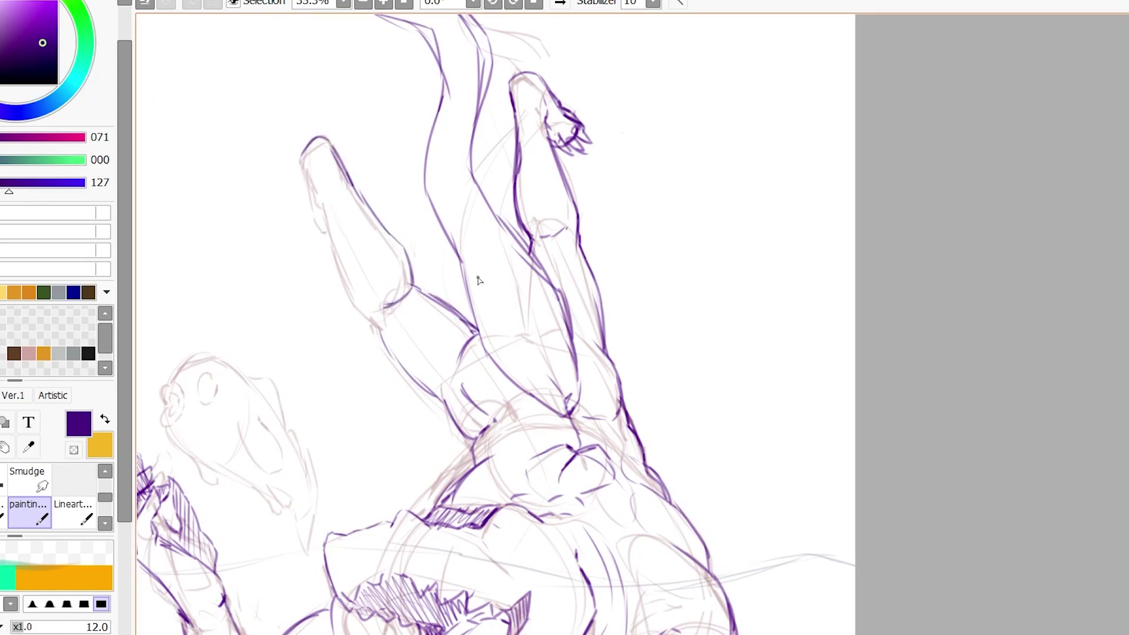
pyautogui.moveTo(299, 166); pyautogui.dragTo(322, 210)
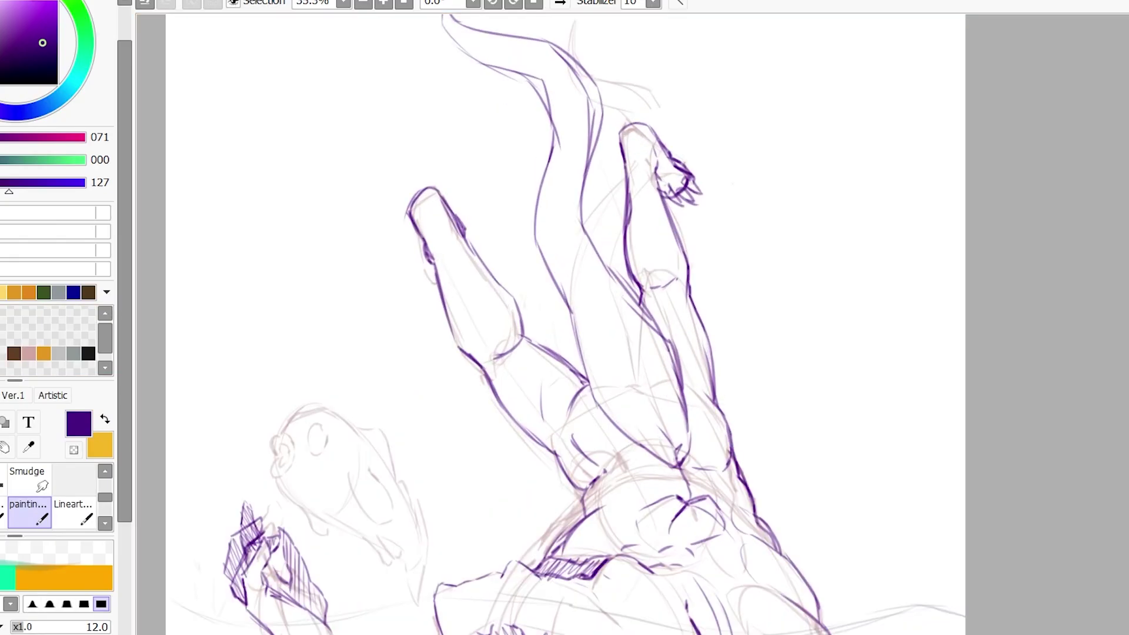
pyautogui.scroll(-2, 735, 466)
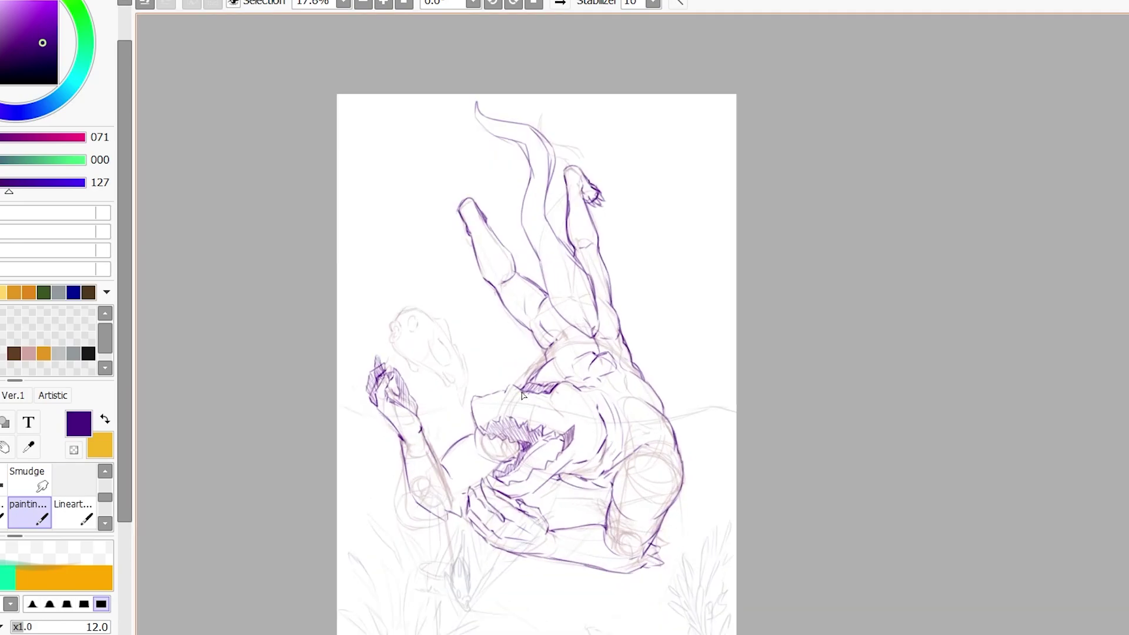
pyautogui.scroll(3, 425, 459)
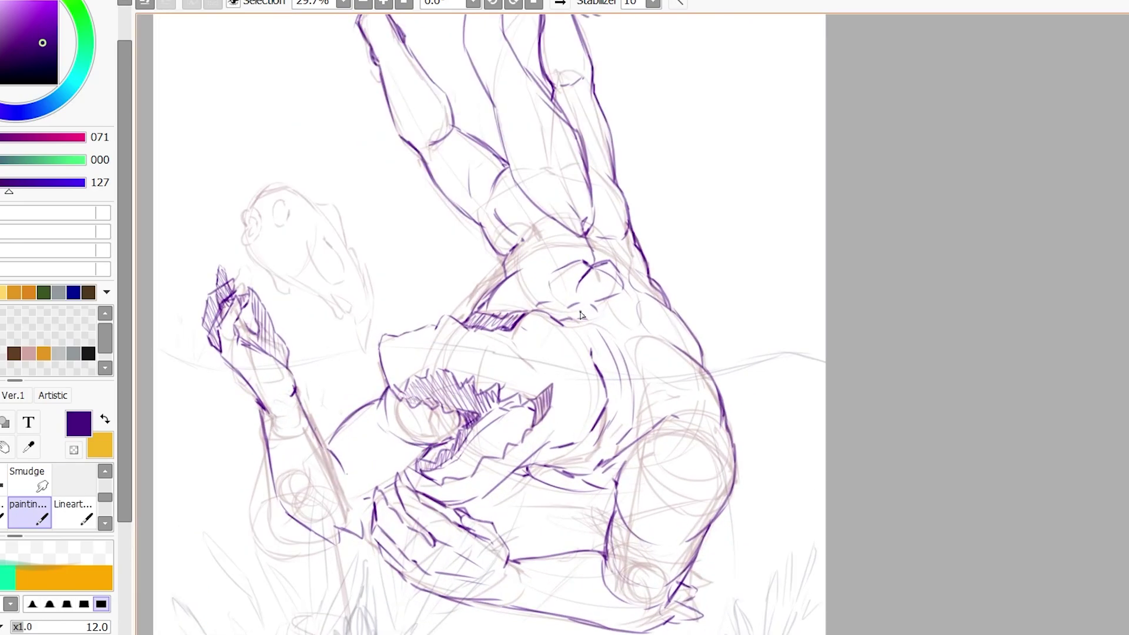
pyautogui.moveTo(581, 316); pyautogui.dragTo(505, 323)
pyautogui.scroll(-1, 444, 252)
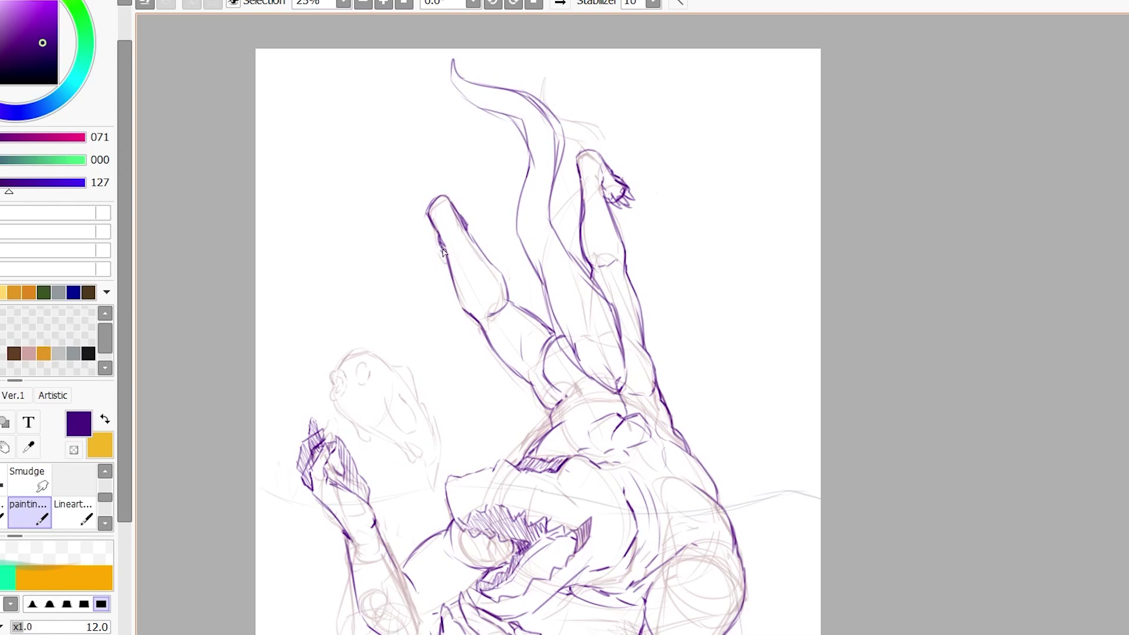
pyautogui.moveTo(443, 252); pyautogui.dragTo(378, 140)
pyautogui.scroll(3, 234, 292)
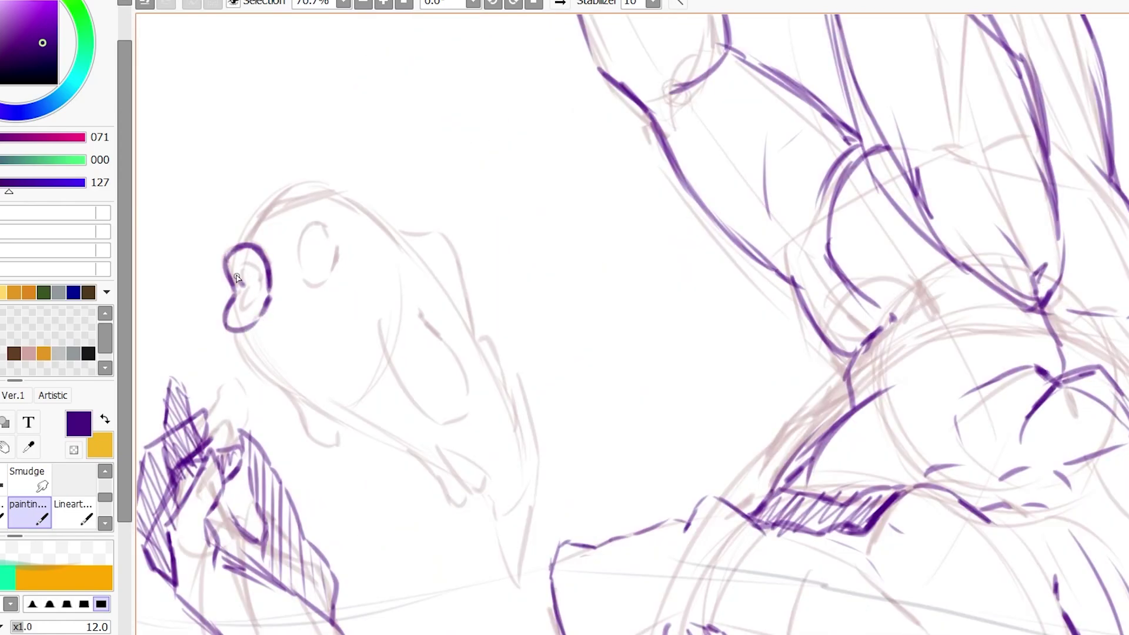
pyautogui.moveTo(237, 277)
pyautogui.mouseDown()
pyautogui.moveTo(253, 294)
pyautogui.moveTo(382, 235)
pyautogui.mouseUp()
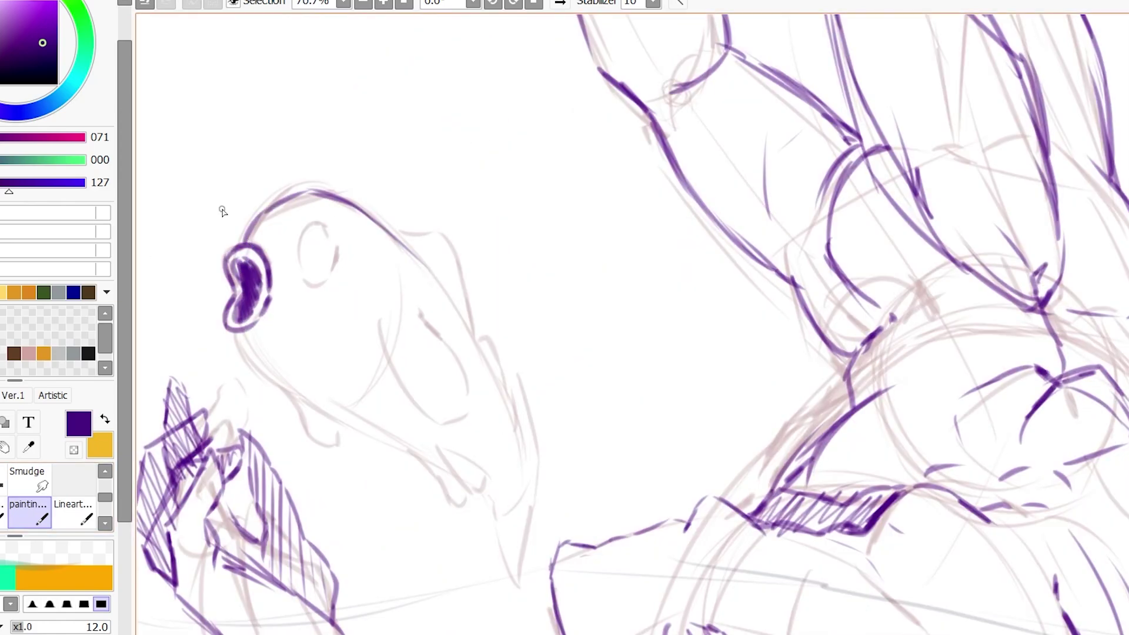
pyautogui.hotkey('ctrl', 'z')
pyautogui.hotkey('ctrl', 'z')
# Draw the fish's body in purple with a hooked open mouth, a small eye and a gill line
pyautogui.moveTo(287, 196)
pyautogui.mouseDown()
pyautogui.moveTo(218, 244)
pyautogui.moveTo(364, 229)
pyautogui.moveTo(501, 412)
pyautogui.mouseUp()
pyautogui.moveTo(220, 263); pyautogui.dragTo(293, 307)
pyautogui.moveTo(220, 304)
pyautogui.mouseDown()
pyautogui.moveTo(230, 328)
pyautogui.moveTo(463, 482)
pyautogui.mouseUp()
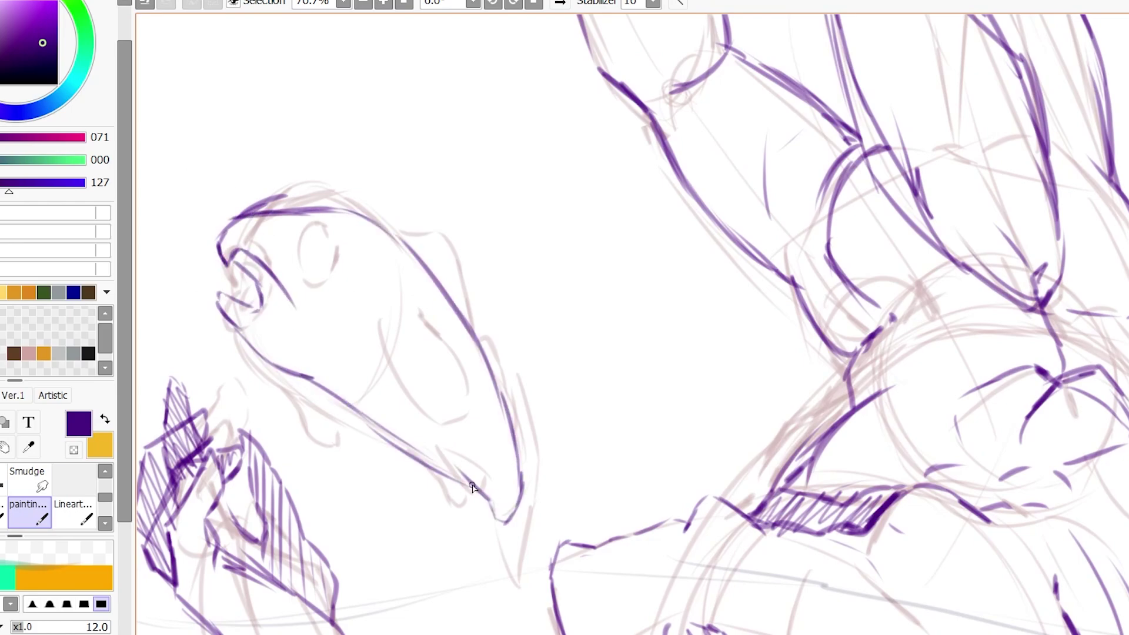
pyautogui.moveTo(393, 416); pyautogui.dragTo(407, 420)
pyautogui.moveTo(327, 373); pyautogui.dragTo(371, 352)
pyautogui.moveTo(360, 277); pyautogui.dragTo(364, 347)
pyautogui.moveTo(332, 270); pyautogui.dragTo(335, 317)
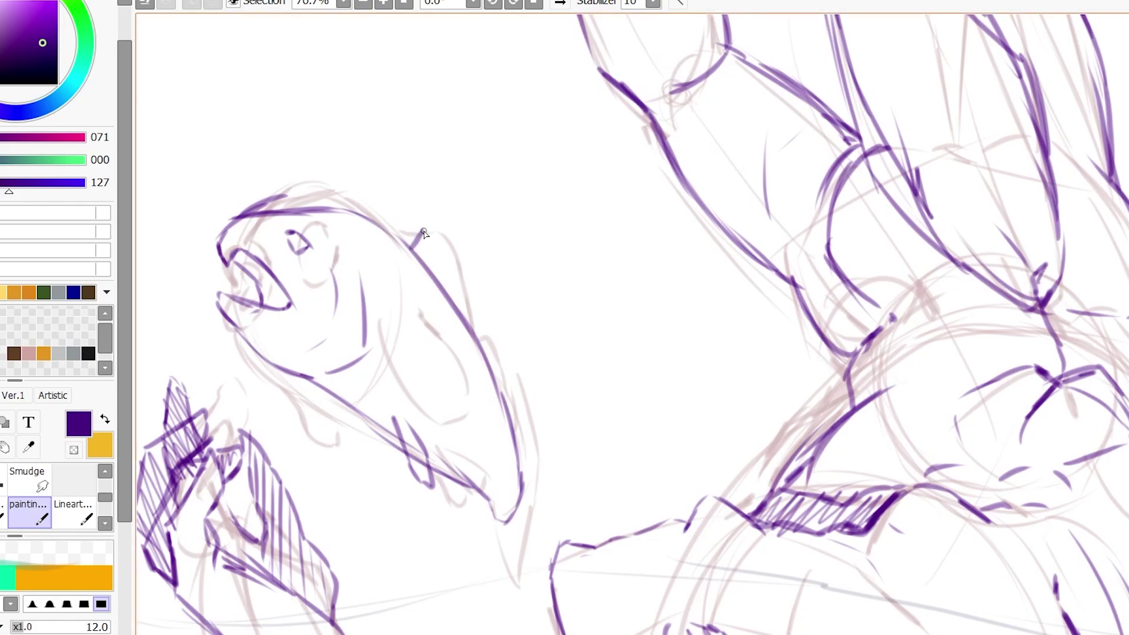
# Add the dorsal, side and tail fins to the fish in purple
pyautogui.moveTo(412, 247); pyautogui.dragTo(453, 300)
pyautogui.moveTo(505, 404); pyautogui.dragTo(513, 430)
pyautogui.moveTo(479, 490); pyautogui.dragTo(500, 537)
pyautogui.moveTo(356, 382); pyautogui.dragTo(404, 406)
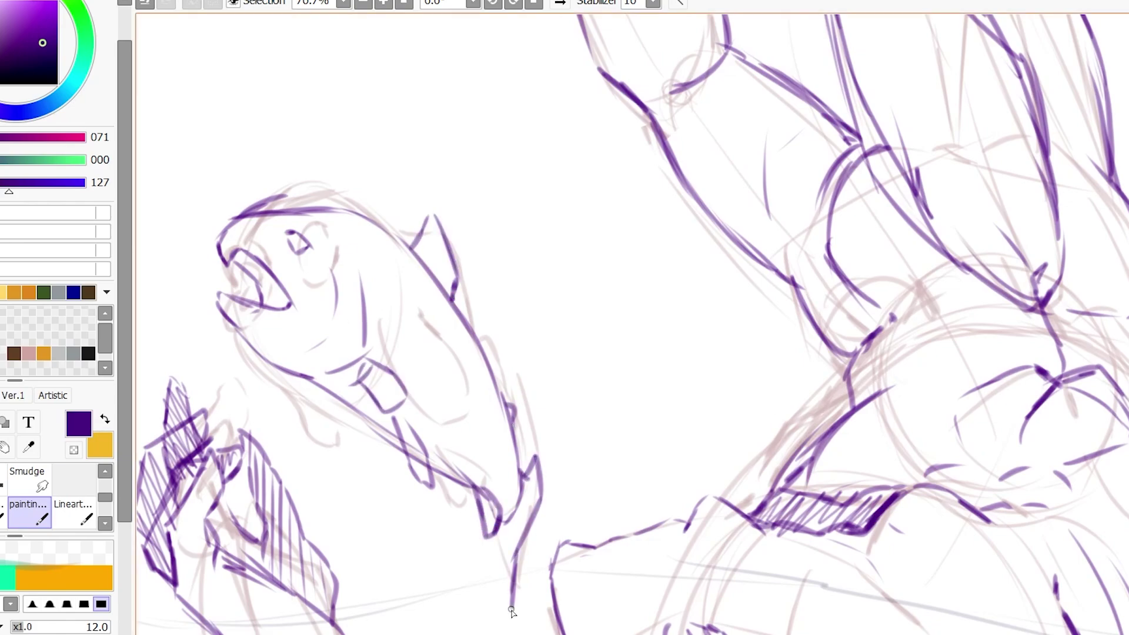
pyautogui.scroll(-5, 511, 588)
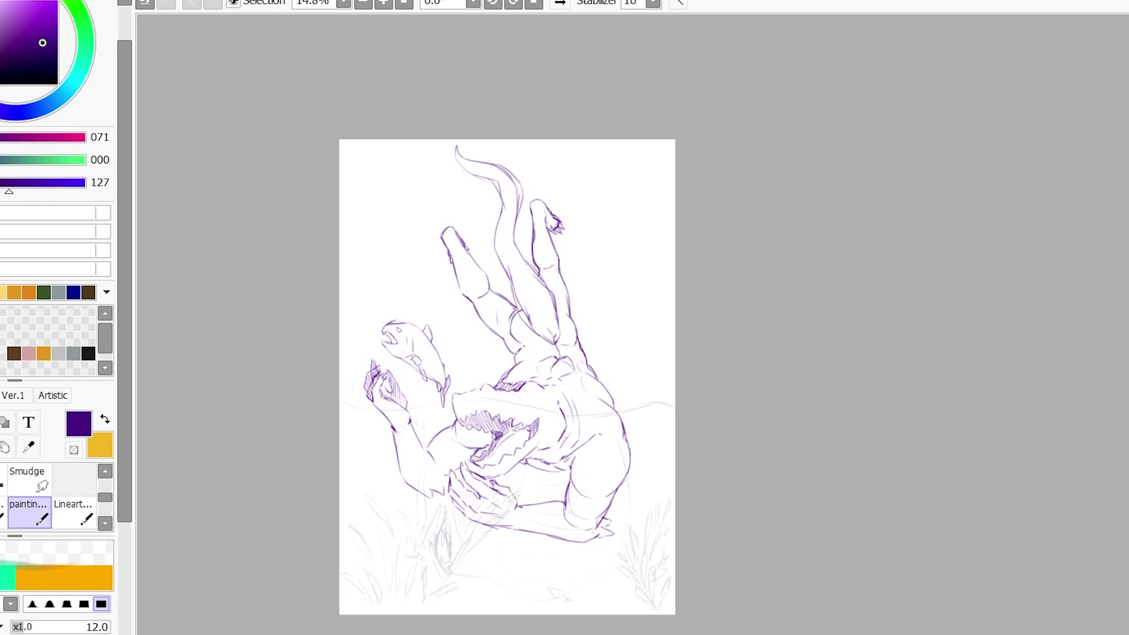
# Fill the background with a vertical gradient from light cyan (129, 215, 234) at the top to blue at the bottom
pyautogui.click(28, 446)
pyautogui.press('x')
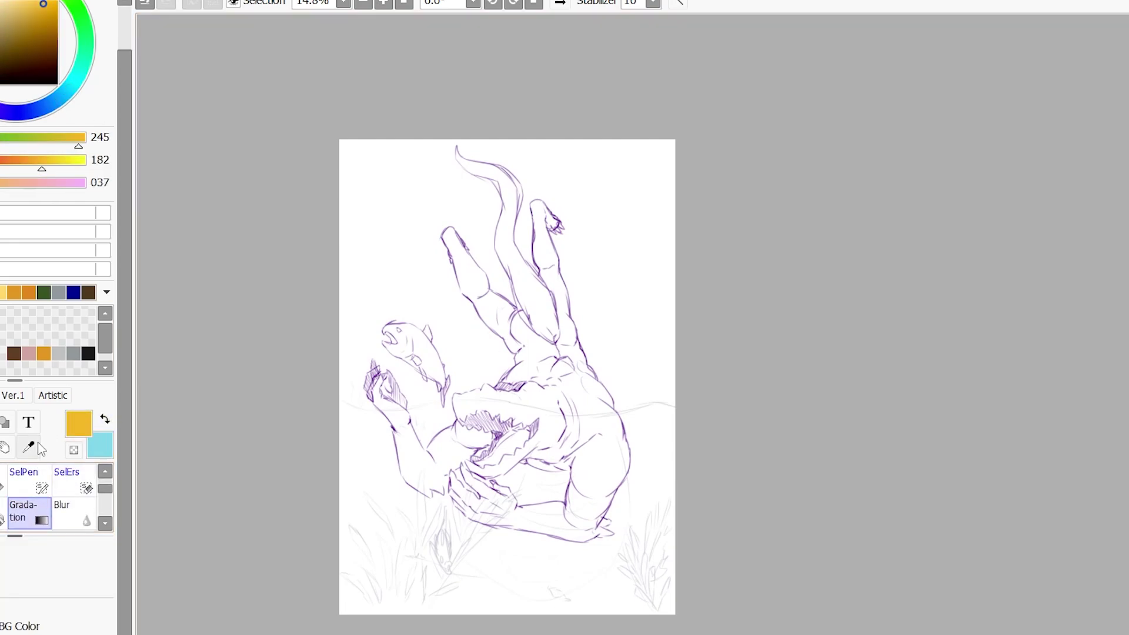
pyautogui.click(48, 34)
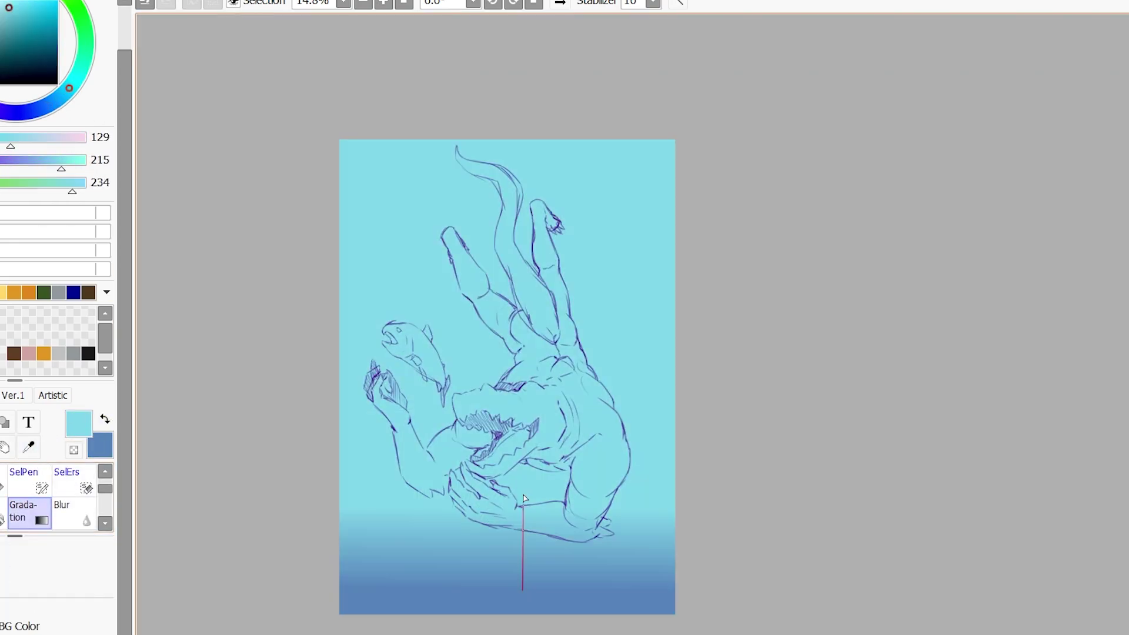
pyautogui.moveTo(520, 147); pyautogui.dragTo(533, 585)
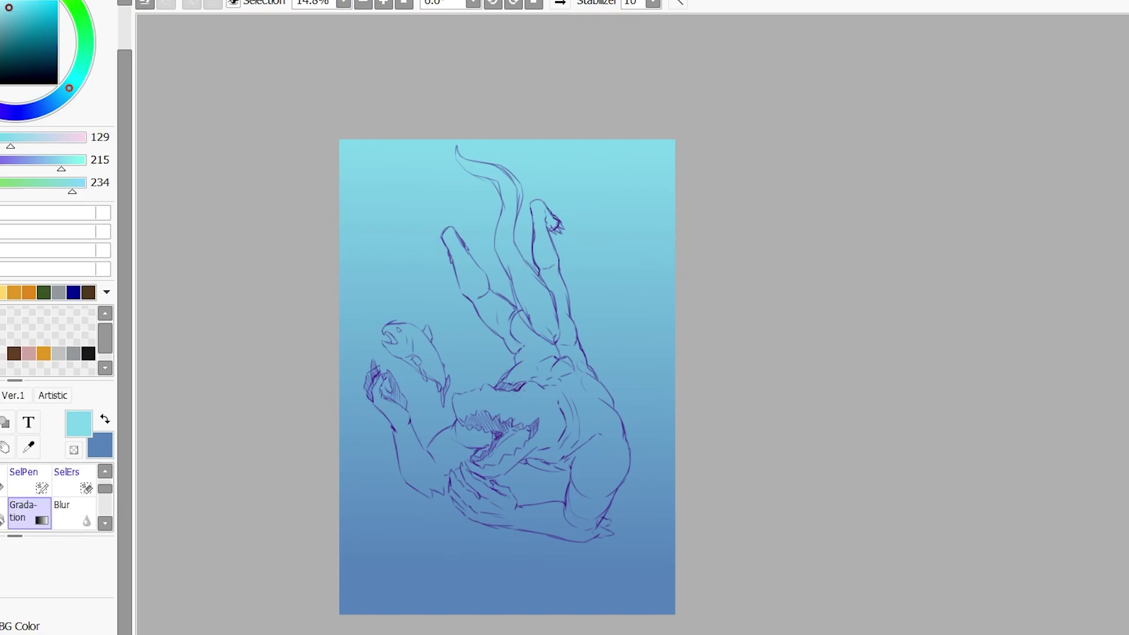
# Paint the raised leg nearest the fish and the hip in flat mint green (119, 228, 205), using brush size 35
pyautogui.scroll(-1, 505, 376)
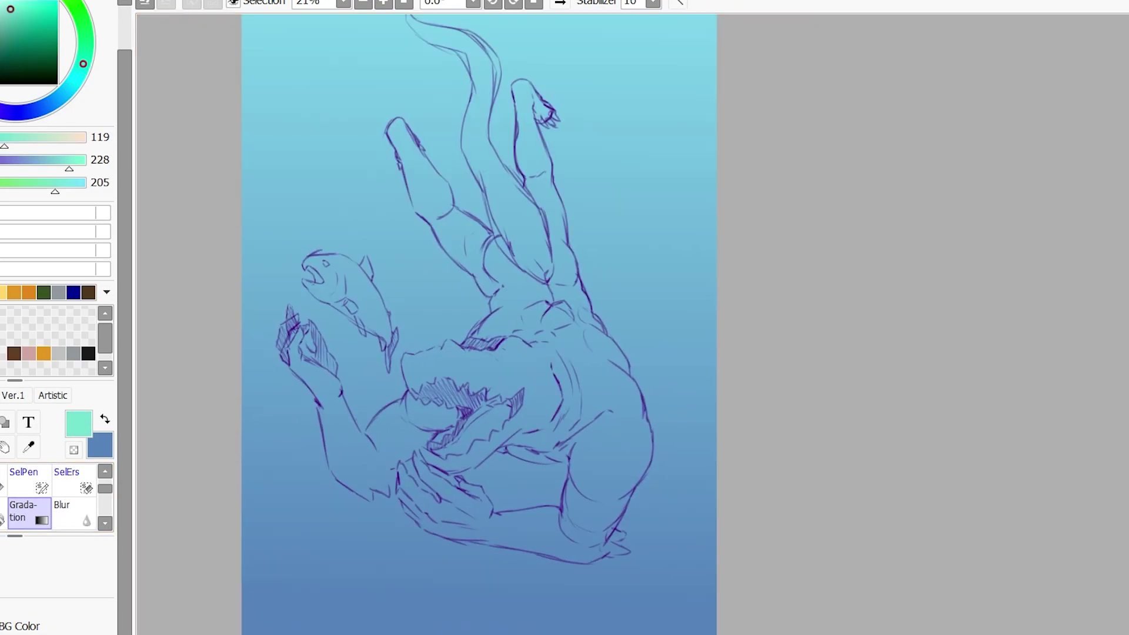
pyautogui.press('b')
pyautogui.moveTo(521, 235)
pyautogui.mouseDown()
pyautogui.moveTo(545, 339)
pyautogui.moveTo(506, 247)
pyautogui.moveTo(436, 211)
pyautogui.mouseUp()
pyautogui.scroll(1, 523, 84)
pyautogui.moveTo(276, 165)
pyautogui.mouseDown()
pyautogui.moveTo(284, 226)
pyautogui.moveTo(330, 305)
pyautogui.moveTo(373, 292)
pyautogui.mouseUp()
pyautogui.press(']')
pyautogui.press(']')
pyautogui.press(']')
pyautogui.press(']')
pyautogui.press(']')
pyautogui.press(']')
pyautogui.press(']')
pyautogui.press(']')
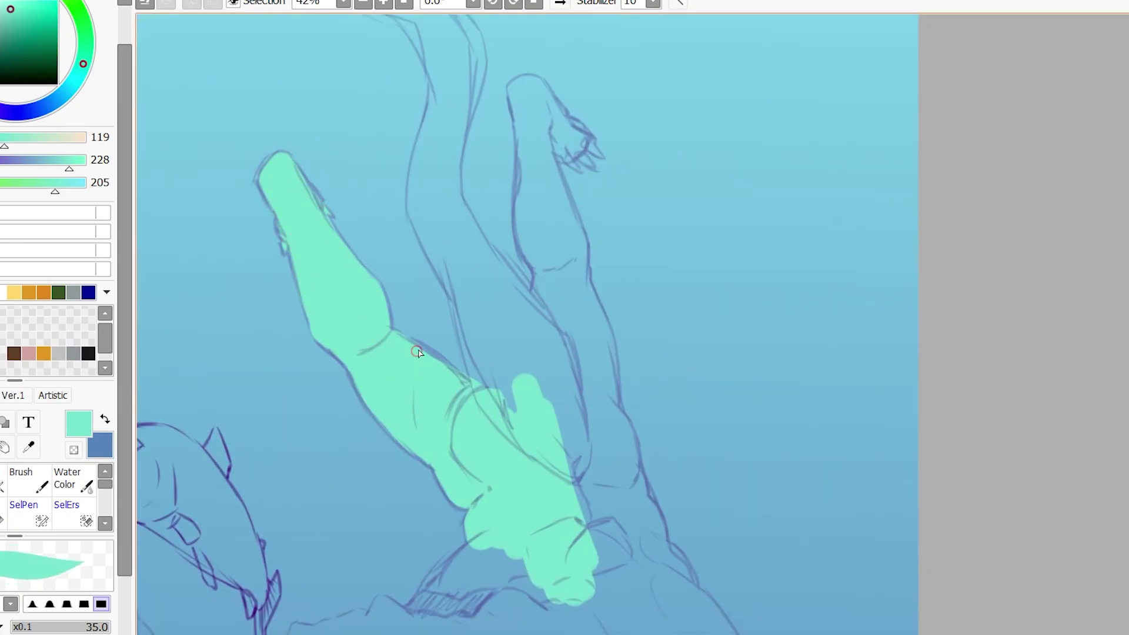
# Fill the waist, the tail and the other raised leg with the flat mint green
pyautogui.scroll(1, 474, 403)
pyautogui.moveTo(477, 506); pyautogui.dragTo(405, 582)
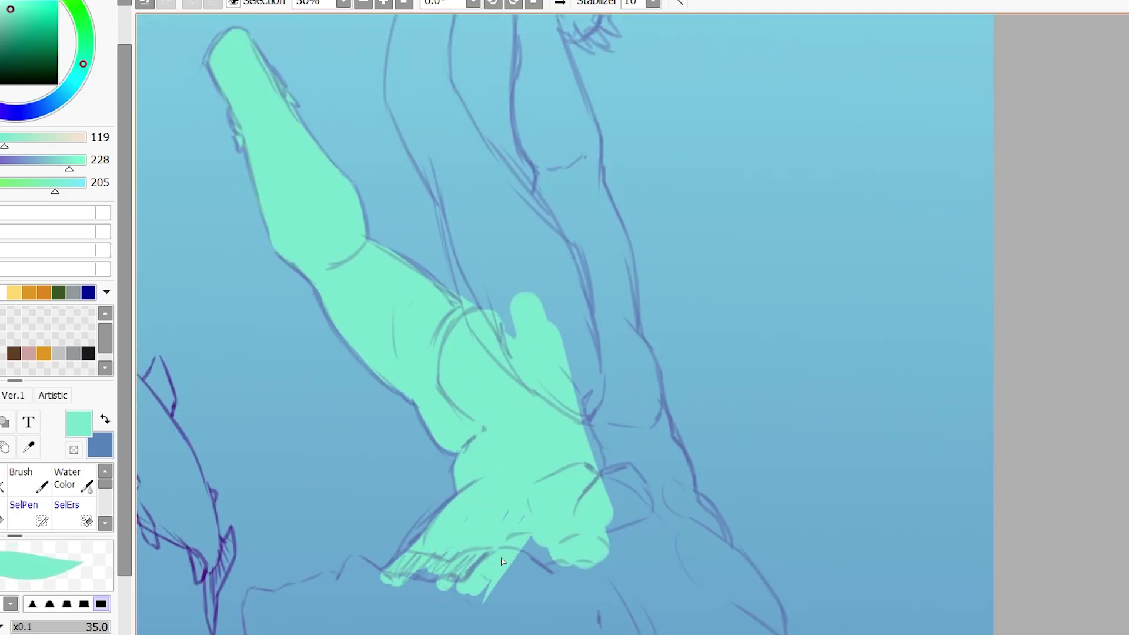
pyautogui.scroll(-2, 474, 404)
pyautogui.scroll(1, 505, 382)
pyautogui.moveTo(453, 312)
pyautogui.mouseDown()
pyautogui.moveTo(514, 444)
pyautogui.moveTo(396, 176)
pyautogui.moveTo(537, 467)
pyautogui.moveTo(566, 370)
pyautogui.moveTo(605, 523)
pyautogui.mouseUp()
pyautogui.moveTo(456, 347)
pyautogui.mouseDown()
pyautogui.moveTo(461, 252)
pyautogui.moveTo(297, 75)
pyautogui.moveTo(431, 157)
pyautogui.moveTo(553, 405)
pyautogui.moveTo(523, 312)
pyautogui.moveTo(579, 291)
pyautogui.moveTo(516, 252)
pyautogui.moveTo(532, 412)
pyautogui.mouseUp()
pyautogui.hotkey('ctrl', 'z')
# Fill the snout, torso and near upper arm with mint green, enlarging the brush to size 80
pyautogui.scroll(-3, 532, 411)
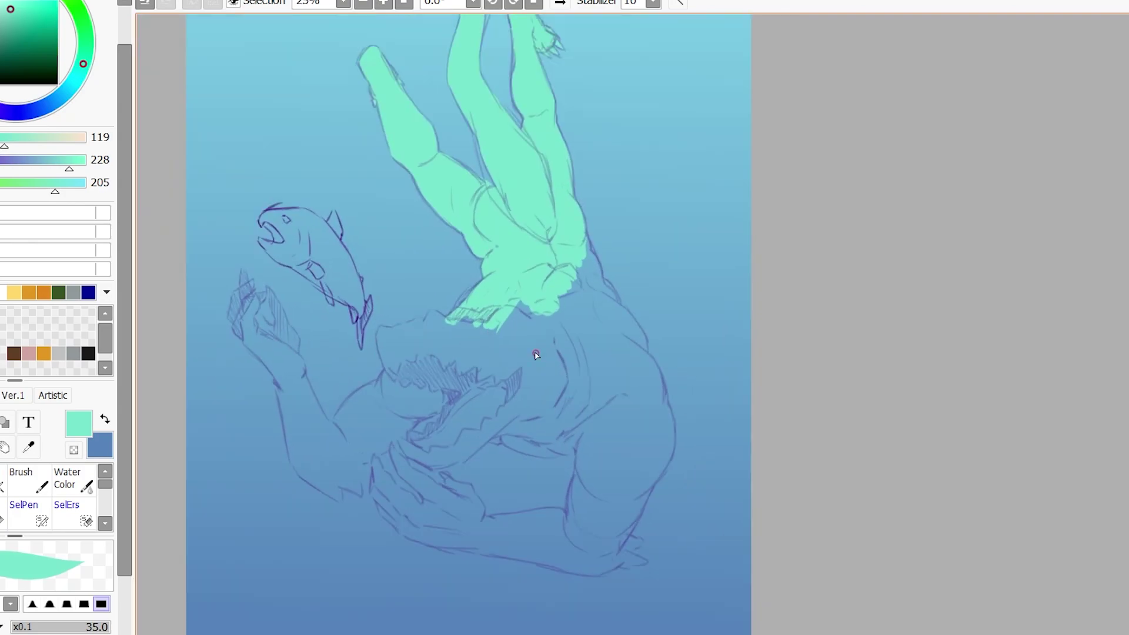
pyautogui.moveTo(400, 368); pyautogui.dragTo(412, 393)
pyautogui.moveTo(440, 331); pyautogui.dragTo(409, 362)
pyautogui.press(']')
pyautogui.press(']')
pyautogui.press(']')
pyautogui.press(']')
pyautogui.press(']')
pyautogui.press(']')
pyautogui.moveTo(585, 359)
pyautogui.mouseDown()
pyautogui.moveTo(592, 245)
pyautogui.moveTo(607, 343)
pyautogui.moveTo(565, 403)
pyautogui.moveTo(450, 341)
pyautogui.moveTo(610, 548)
pyautogui.moveTo(660, 477)
pyautogui.moveTo(661, 406)
pyautogui.mouseUp()
pyautogui.moveTo(497, 524); pyautogui.dragTo(577, 520)
pyautogui.hotkey('ctrl', 'z')
# Fill the creature's lower jaw with mint green, using brush size 20 along the teeth and a larger brush inside
pyautogui.scroll(-2, 532, 181)
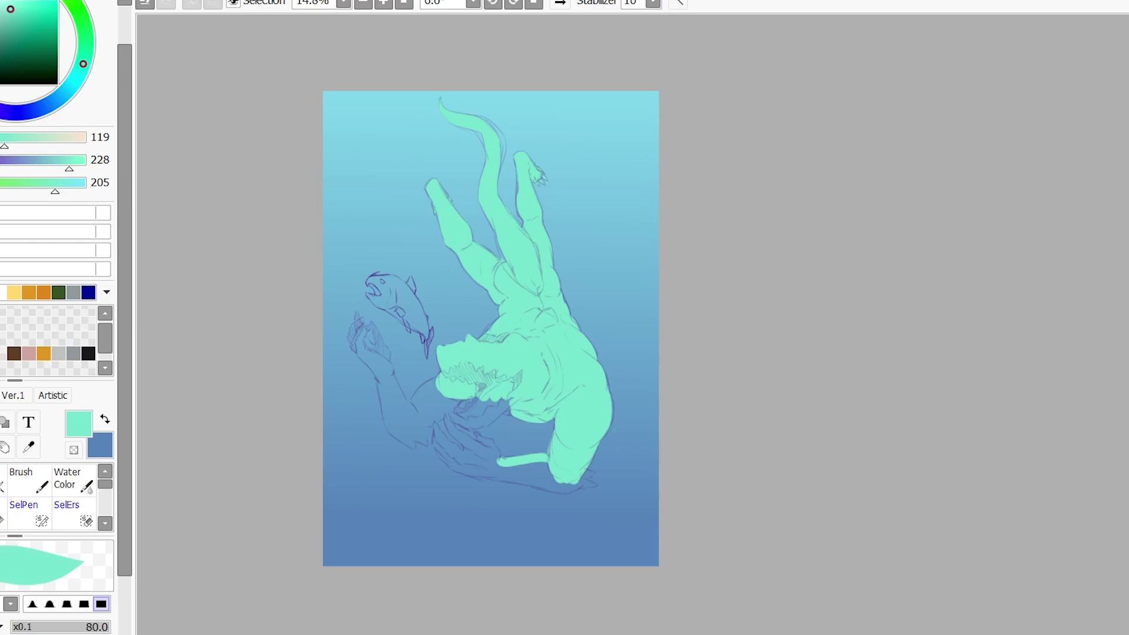
pyautogui.scroll(3, 389, 344)
pyautogui.press('[')
pyautogui.press('[')
pyautogui.press('[')
pyautogui.press('[')
pyautogui.press('[')
pyautogui.press('[')
pyautogui.press('[')
pyautogui.press('[')
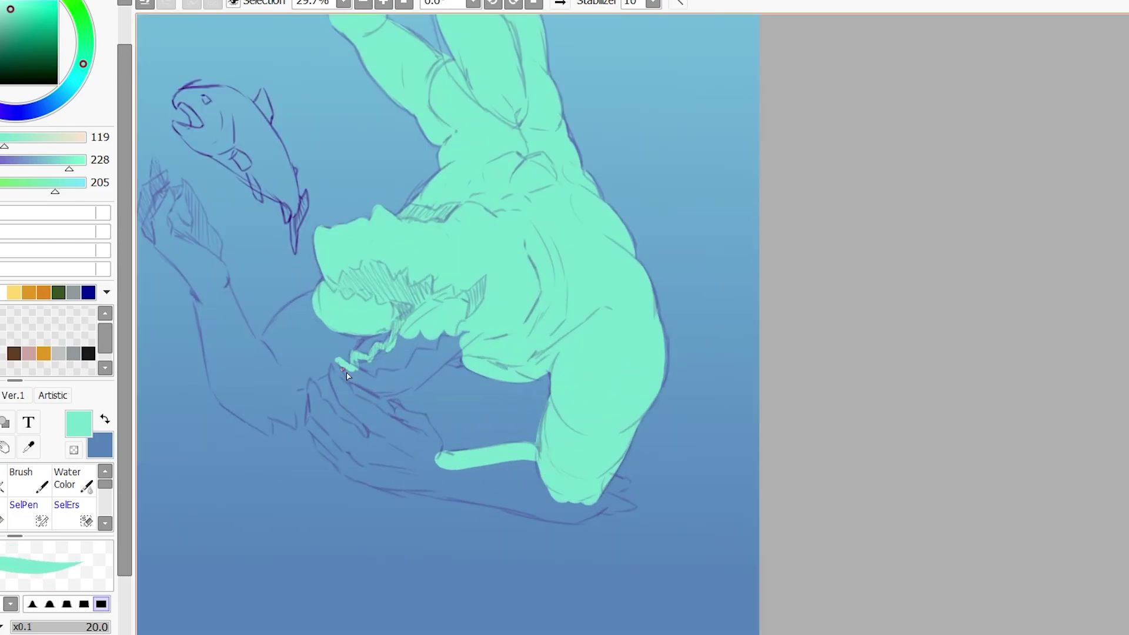
pyautogui.press(']')
pyautogui.press(']')
pyautogui.press(']')
pyautogui.press(']')
pyautogui.press(']')
pyautogui.press(']')
pyautogui.press(']')
pyautogui.press(']')
pyautogui.moveTo(347, 376)
pyautogui.mouseDown()
pyautogui.moveTo(388, 362)
pyautogui.moveTo(373, 382)
pyautogui.moveTo(469, 340)
pyautogui.mouseUp()
# Fill the reaching arm's upper arm and forearm, including the elbow spikes, with flat mint green
pyautogui.moveTo(347, 322)
pyautogui.mouseDown()
pyautogui.moveTo(282, 353)
pyautogui.moveTo(294, 382)
pyautogui.mouseUp()
pyautogui.moveTo(200, 277); pyautogui.dragTo(247, 411)
pyautogui.hotkey('ctrl', 'z')
pyautogui.press('[')
pyautogui.press('[')
pyautogui.press('[')
pyautogui.press('[')
pyautogui.press('[')
pyautogui.press('[')
pyautogui.press('[')
pyautogui.press('[')
pyautogui.press('[')
pyautogui.moveTo(194, 294)
pyautogui.mouseDown()
pyautogui.moveTo(239, 411)
pyautogui.moveTo(165, 275)
pyautogui.moveTo(275, 414)
pyautogui.moveTo(235, 321)
pyautogui.moveTo(220, 394)
pyautogui.mouseUp()
# Fill the hand and claws reaching for the fish with mint green, using brush sizes 20 and 30
pyautogui.press(']')
pyautogui.press(']')
pyautogui.press(']')
pyautogui.press(']')
pyautogui.moveTo(156, 220)
pyautogui.mouseDown()
pyautogui.moveTo(200, 282)
pyautogui.moveTo(227, 276)
pyautogui.mouseUp()
pyautogui.press('[')
pyautogui.press('[')
pyautogui.press('[')
pyautogui.moveTo(215, 256); pyautogui.dragTo(189, 194)
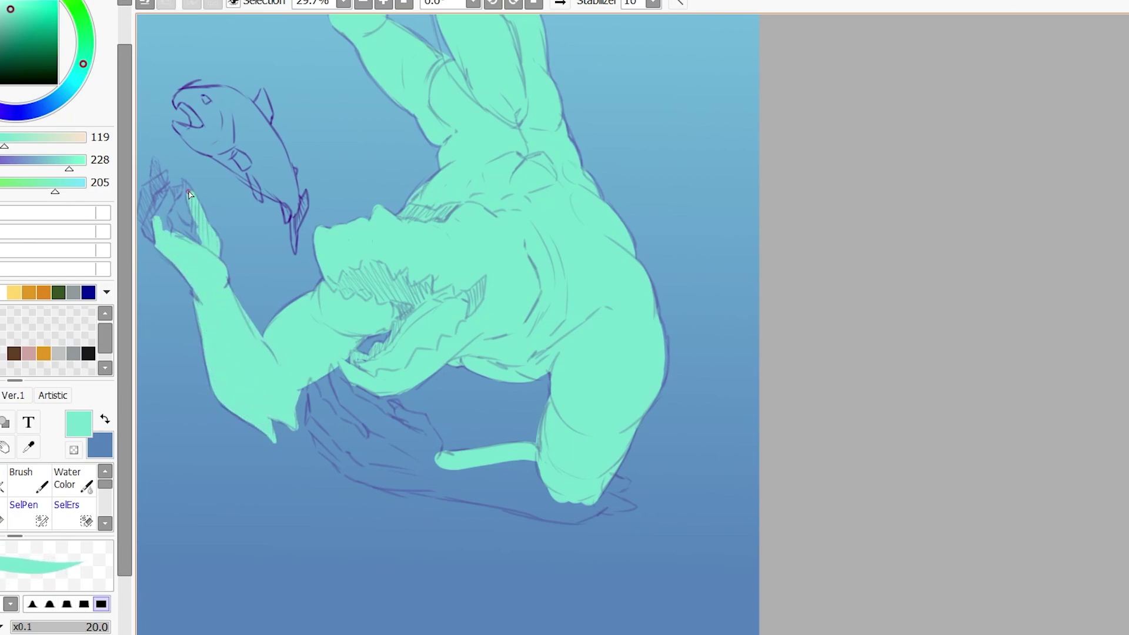
pyautogui.press(']')
pyautogui.press(']')
pyautogui.press(']')
pyautogui.moveTo(149, 235); pyautogui.dragTo(178, 194)
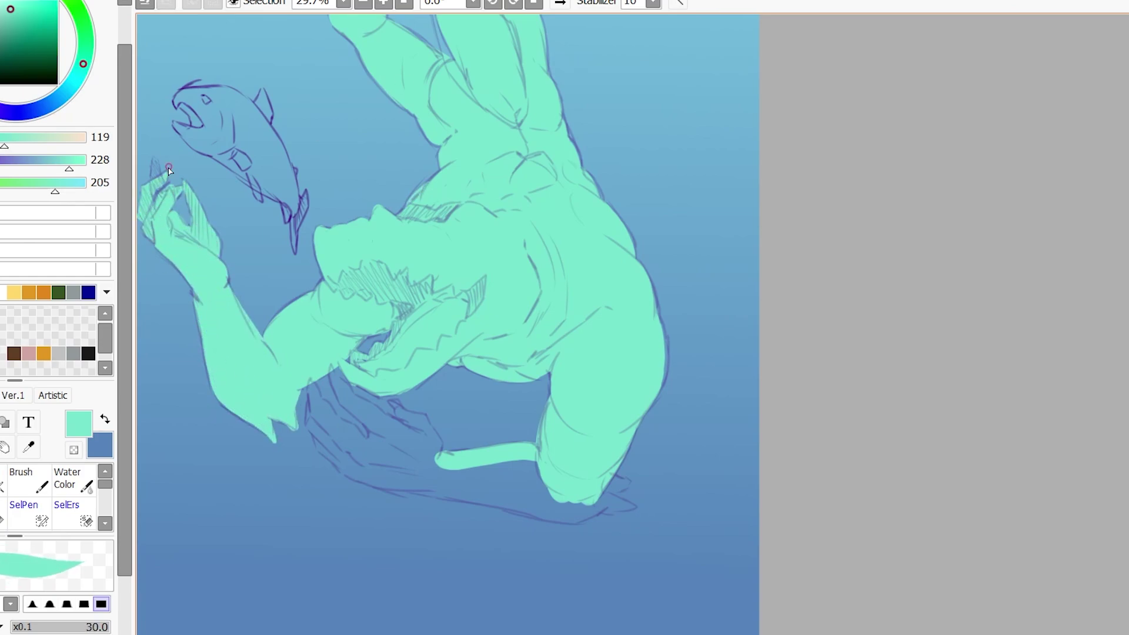
# Fill the fingers of the hand below the jaw with mint green at brush size 20
pyautogui.scroll(2, 488, 552)
pyautogui.press('[')
pyautogui.press('[')
pyautogui.moveTo(270, 300)
pyautogui.mouseDown()
pyautogui.moveTo(290, 346)
pyautogui.moveTo(273, 305)
pyautogui.moveTo(368, 394)
pyautogui.moveTo(342, 341)
pyautogui.moveTo(396, 362)
pyautogui.moveTo(408, 407)
pyautogui.mouseUp()
pyautogui.scroll(-2, 409, 408)
pyautogui.scroll(3, 408, 504)
pyautogui.moveTo(294, 376); pyautogui.dragTo(364, 476)
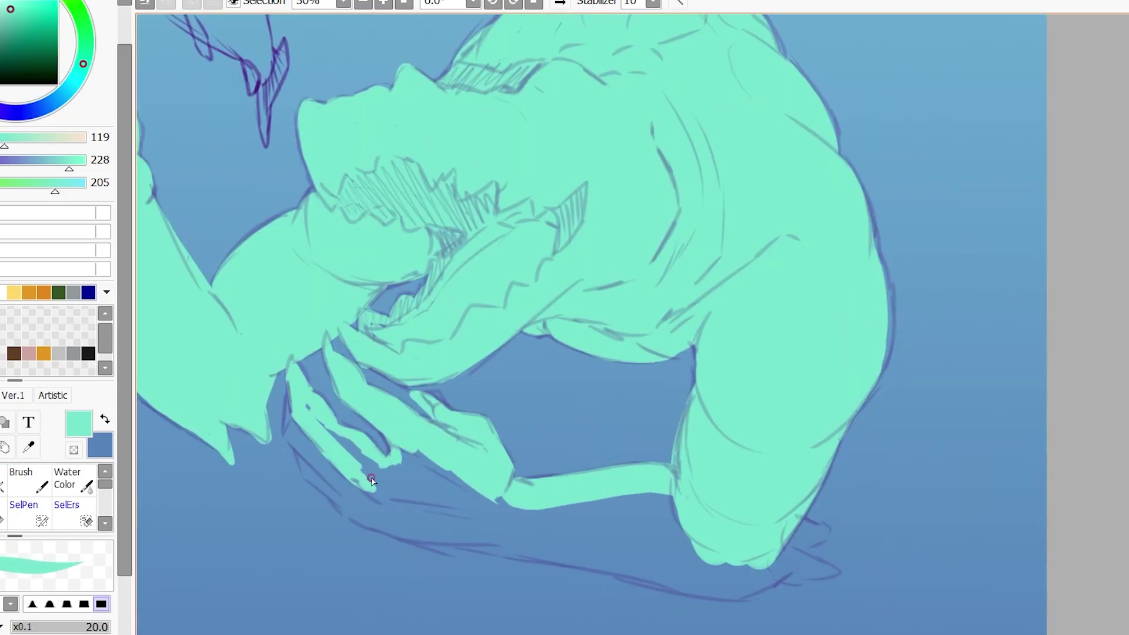
pyautogui.moveTo(353, 423)
pyautogui.mouseDown()
pyautogui.moveTo(321, 468)
pyautogui.moveTo(388, 518)
pyautogui.moveTo(412, 470)
pyautogui.mouseUp()
# Fill the near forearm, palm and elbow spikes with mint green, enlarging the brush to size 70
pyautogui.scroll(-2, 676, 398)
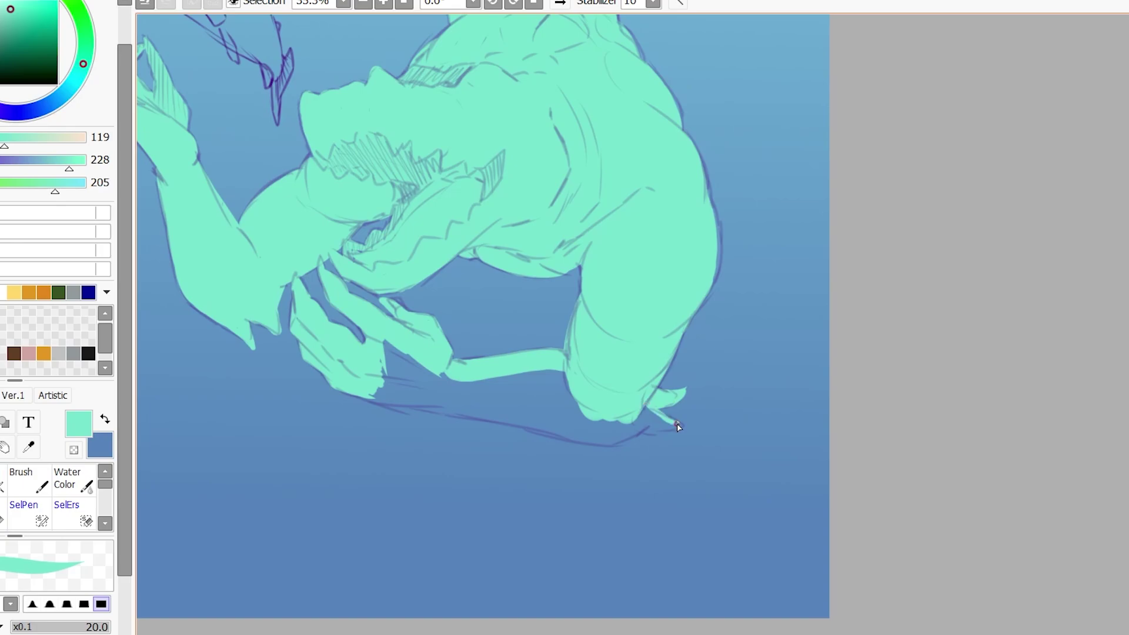
pyautogui.press(']')
pyautogui.press(']')
pyautogui.press(']')
pyautogui.press(']')
pyautogui.press(']')
pyautogui.press(']')
pyautogui.press(']')
pyautogui.moveTo(678, 427)
pyautogui.mouseDown()
pyautogui.moveTo(462, 406)
pyautogui.moveTo(623, 425)
pyautogui.moveTo(376, 376)
pyautogui.mouseUp()
pyautogui.scroll(-2, 376, 377)
pyautogui.scroll(4, 324, 307)
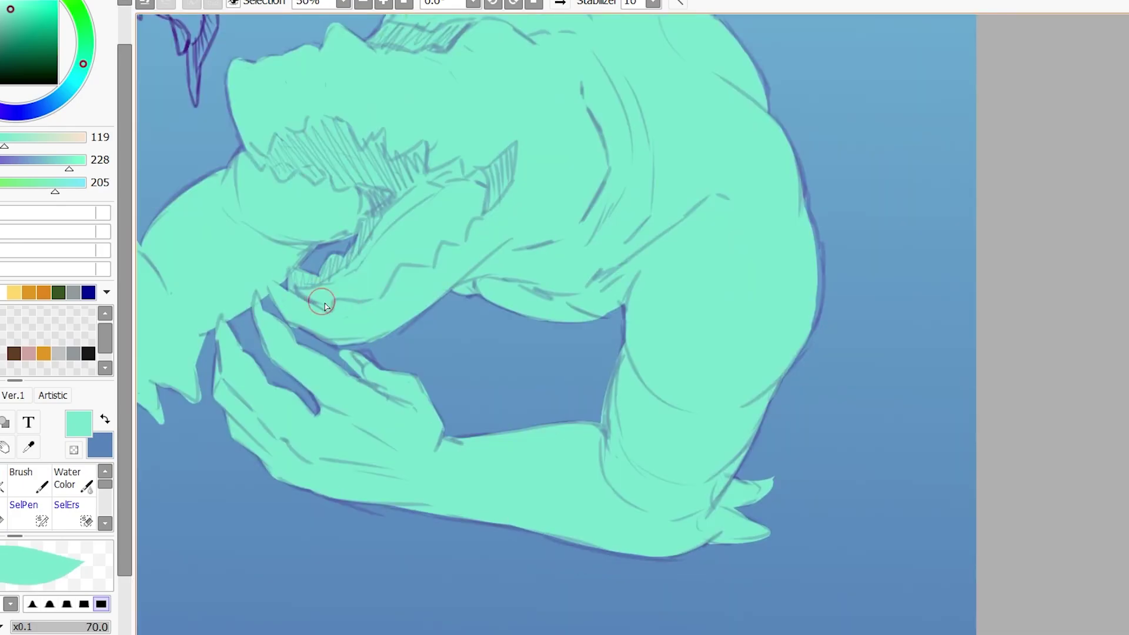
# Clean up the gaps between the fingers below the jaw with the Eraser at size 14
pyautogui.press('e')
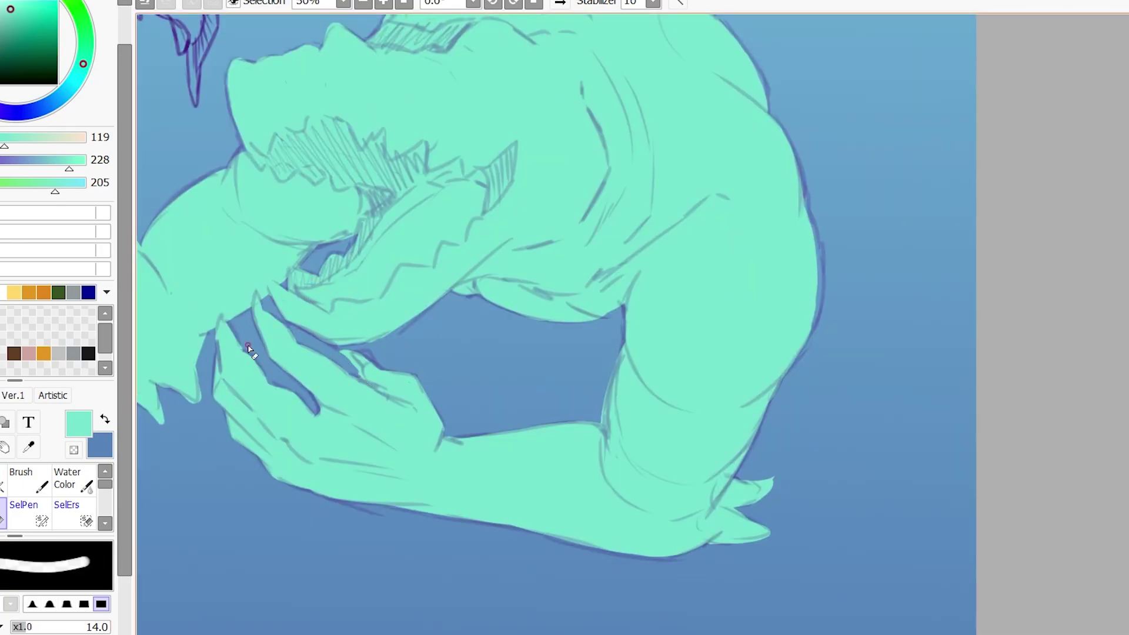
pyautogui.scroll(-1, 249, 347)
pyautogui.scroll(3, 355, 200)
pyautogui.scroll(-4, 323, 194)
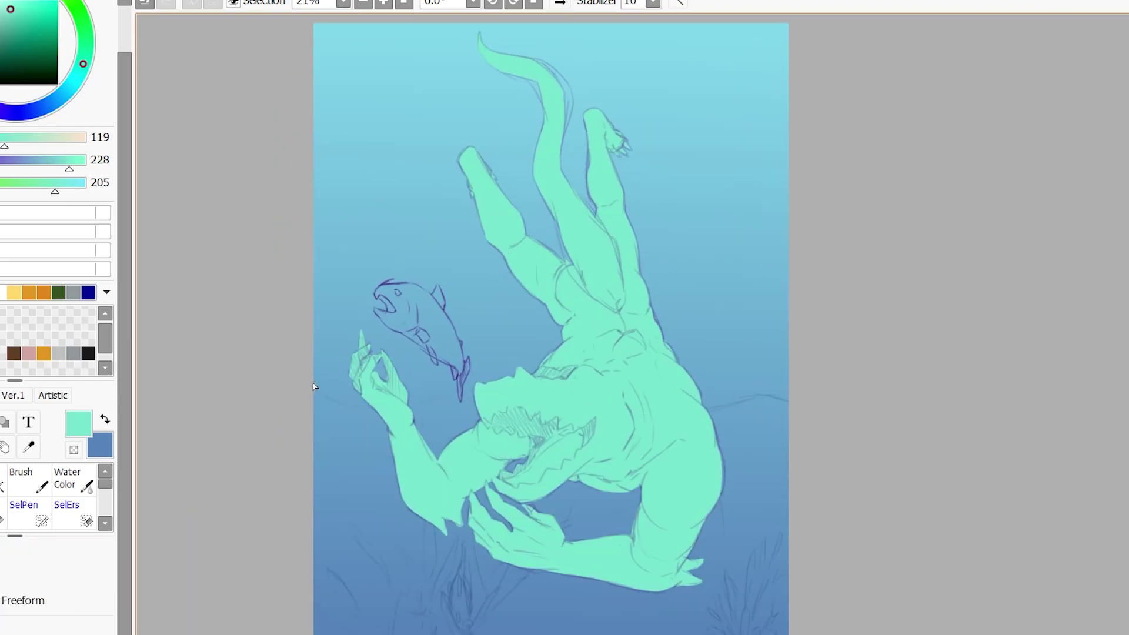
# Outline the seabed with a freeform wavy selection across the canvas and fill it with sand (231, 222, 189)
pyautogui.moveTo(315, 391)
pyautogui.mouseDown()
pyautogui.moveTo(870, 632)
pyautogui.moveTo(329, 632)
pyautogui.mouseUp()
pyautogui.scroll(-1, 550, 329)
pyautogui.click(419, 422)
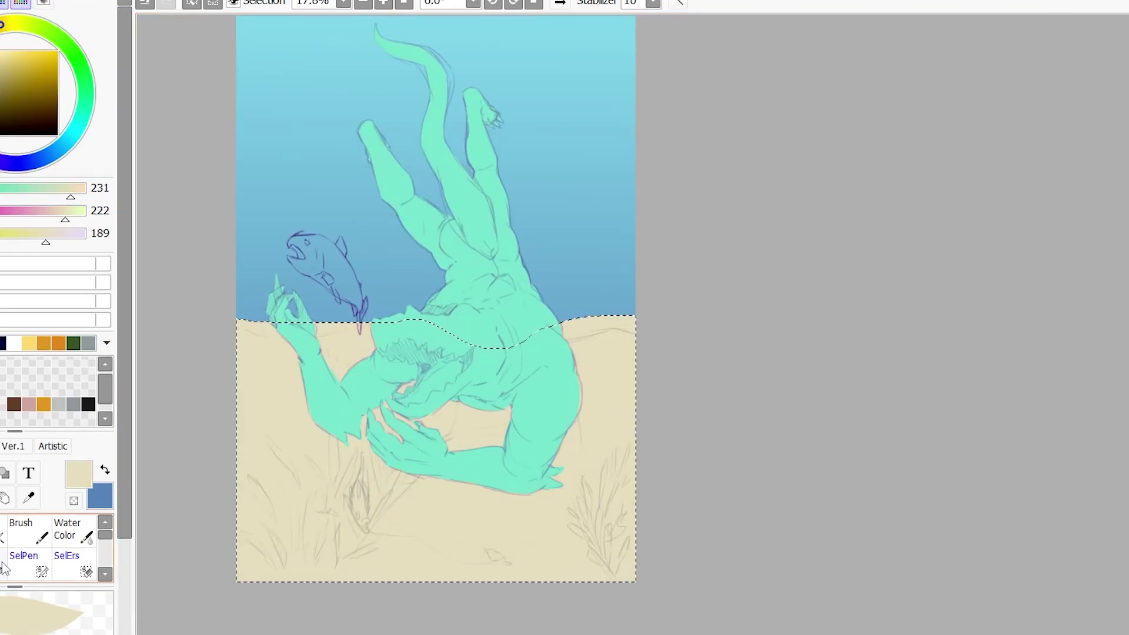
# Apply a vertical gradient from blue (105, 169, 208) at the horizon into the sand, and deselect the seabed
pyautogui.scroll(-1, 34, 551)
pyautogui.click(29, 561)
pyautogui.press('x')
pyautogui.moveTo(428, 306); pyautogui.dragTo(428, 504)
pyautogui.scroll(-1, 491, 247)
pyautogui.hotkey('ctrl', 'd')
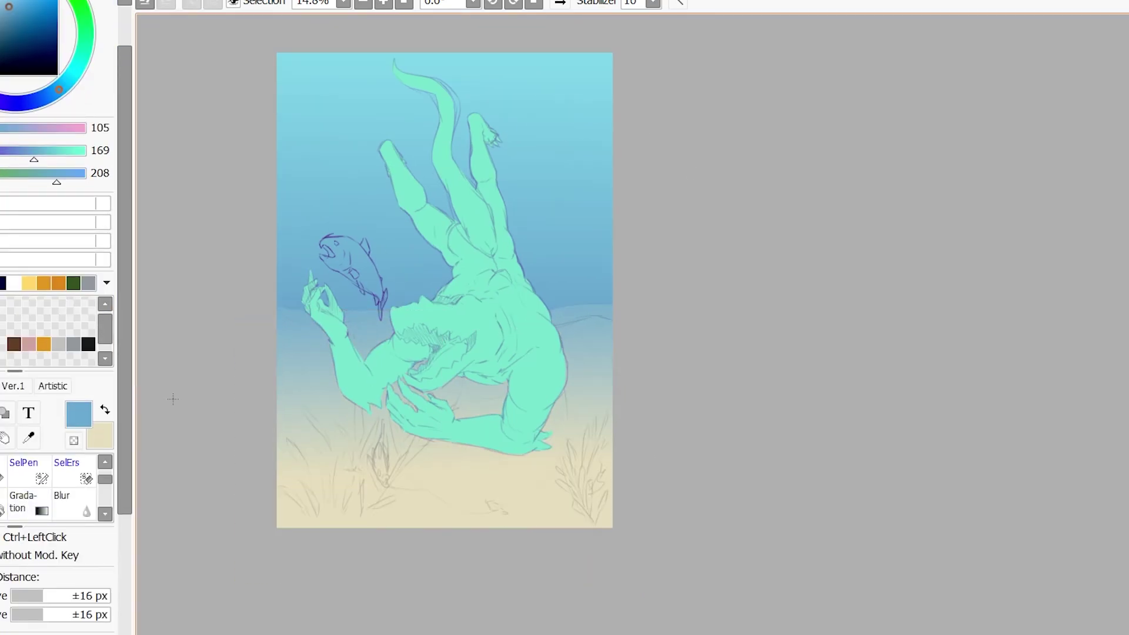
# Enlarge the fish sketch, rotate it slightly clockwise and move it up above the reaching hand
pyautogui.scroll(4, 375, 231)
pyautogui.scroll(-2, 287, 291)
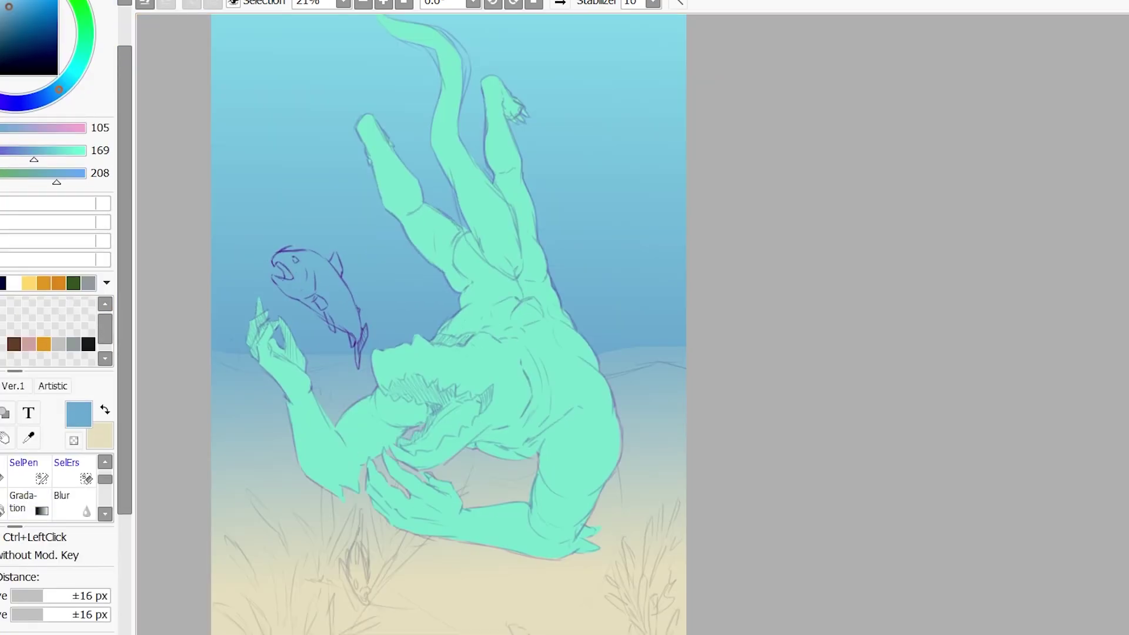
pyautogui.hotkey('ctrl', 't')
pyautogui.moveTo(392, 349); pyautogui.dragTo(298, 286)
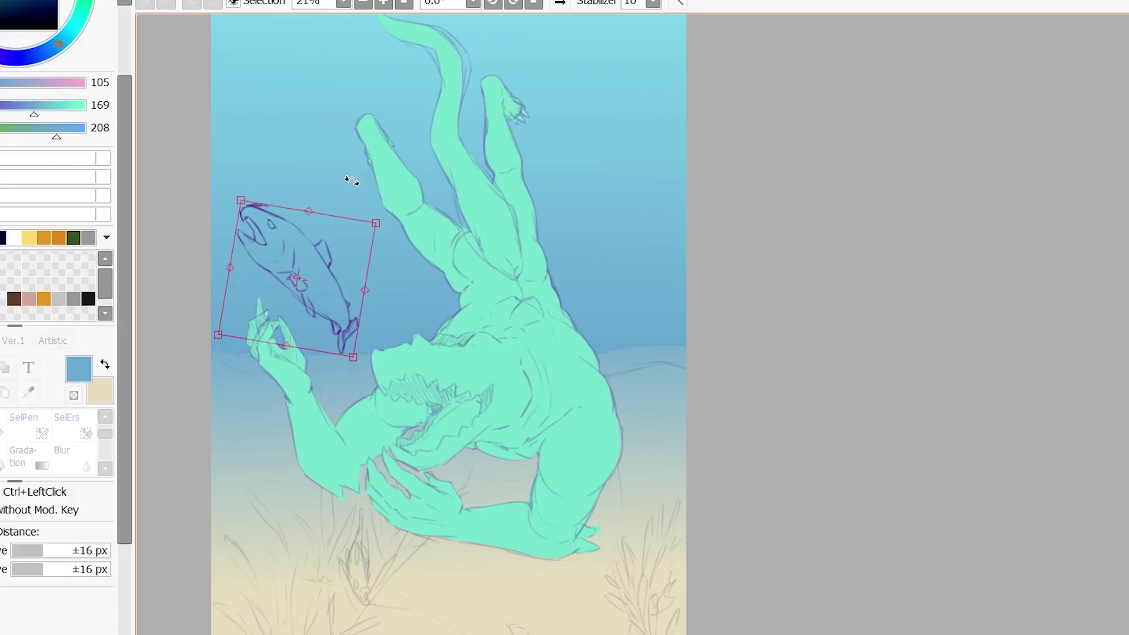
pyautogui.press('Return')
# Recolour the creature a deeper teal green and paint soft white highlights on its upper back, tail and lower legs
pyautogui.scroll(-1, 350, 178)
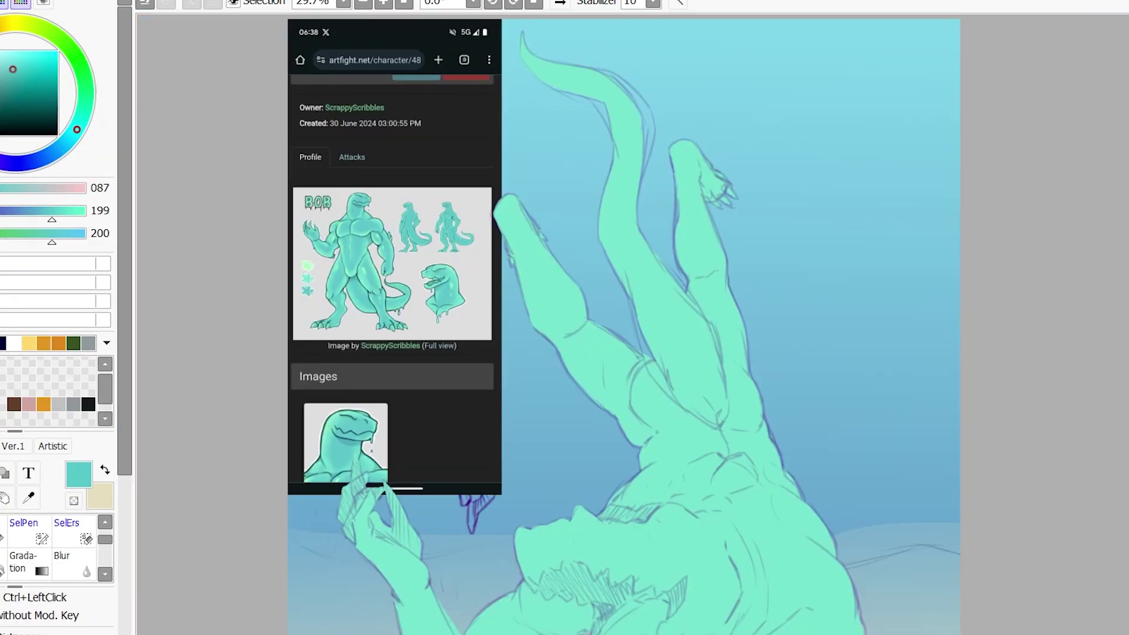
pyautogui.click(30, 561)
pyautogui.scroll(-1, 455, 423)
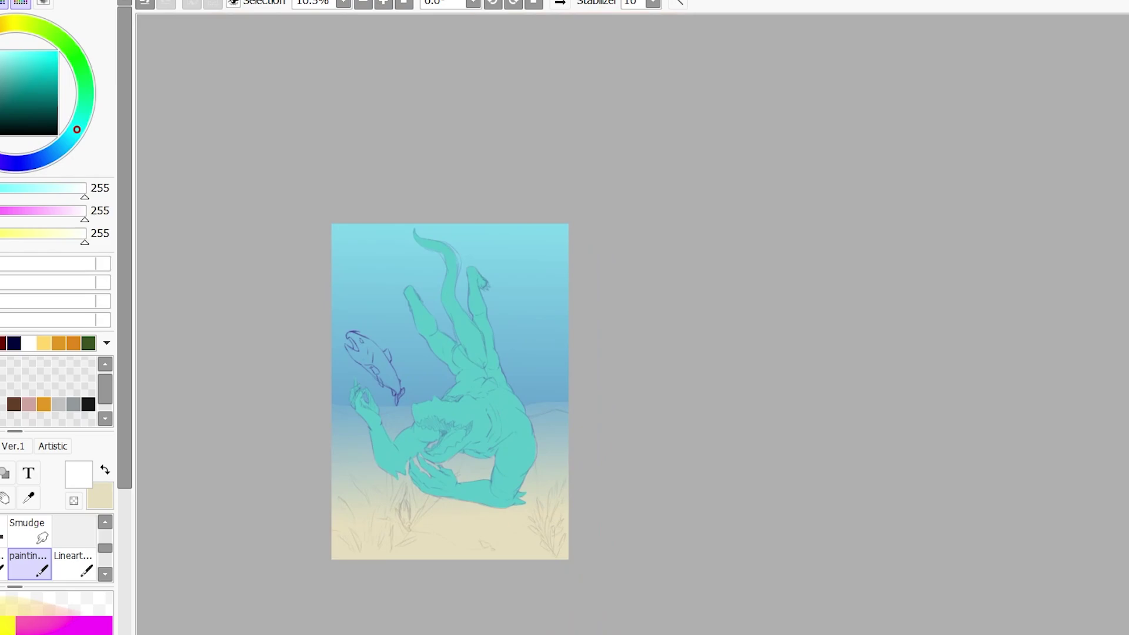
pyautogui.scroll(3, 539, 411)
pyautogui.moveTo(539, 411); pyautogui.dragTo(511, 377)
pyautogui.moveTo(353, 43); pyautogui.dragTo(393, 61)
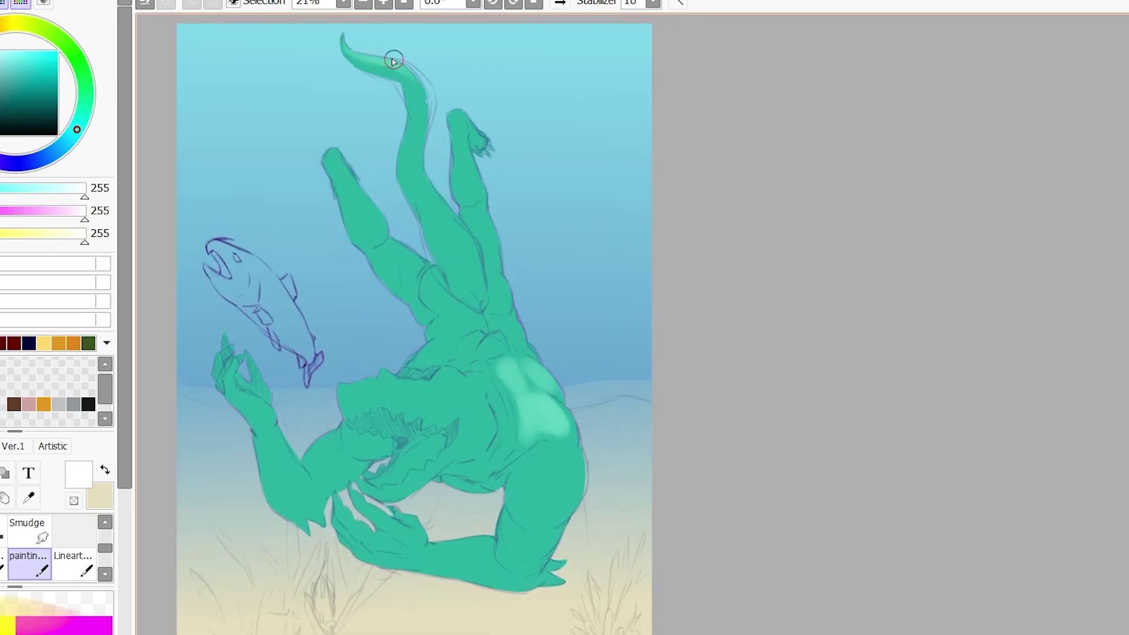
pyautogui.moveTo(415, 133)
pyautogui.mouseDown()
pyautogui.moveTo(453, 244)
pyautogui.moveTo(468, 182)
pyautogui.moveTo(459, 113)
pyautogui.mouseUp()
pyautogui.moveTo(353, 197)
pyautogui.mouseDown()
pyautogui.moveTo(372, 232)
pyautogui.moveTo(335, 159)
pyautogui.mouseUp()
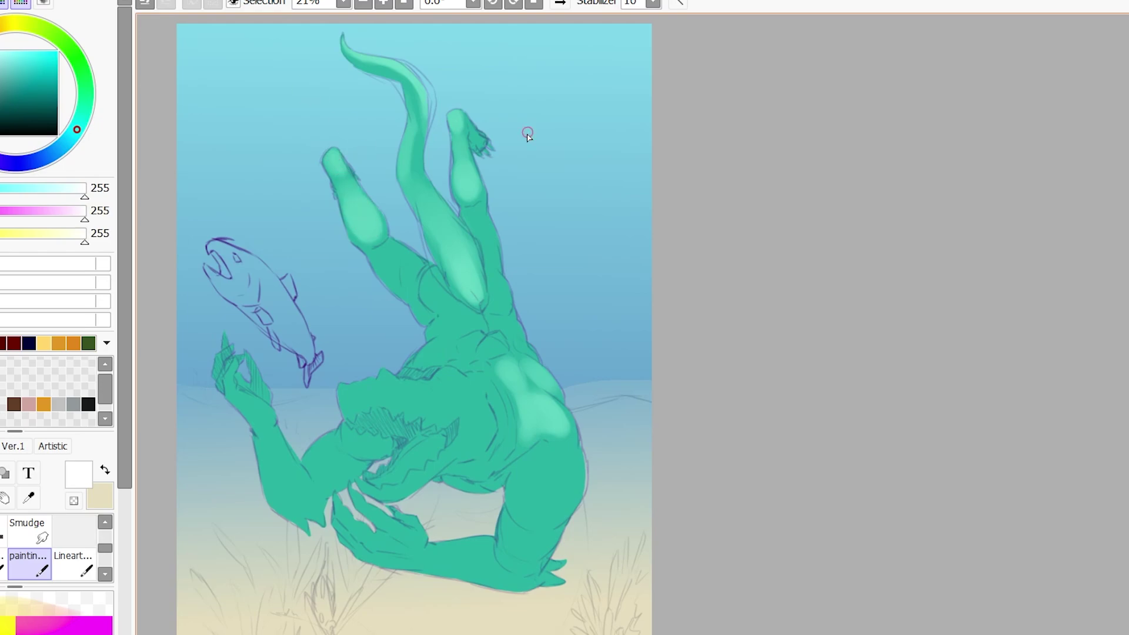
# Paint soft white highlights on the thighs, hips and waist muscles with the painting brush
pyautogui.moveTo(488, 219); pyautogui.dragTo(494, 255)
pyautogui.moveTo(388, 249); pyautogui.dragTo(496, 286)
pyautogui.moveTo(459, 328)
pyautogui.mouseDown()
pyautogui.moveTo(505, 323)
pyautogui.moveTo(467, 341)
pyautogui.mouseUp()
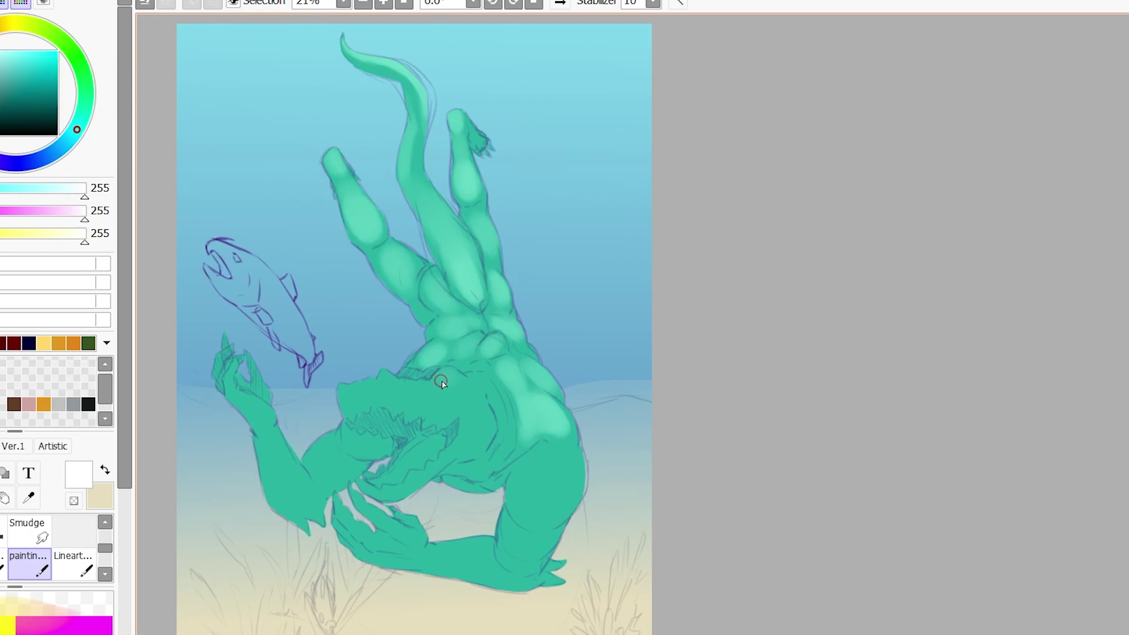
# Add soft white highlights to the ribs, the near shoulder and the reaching arm
pyautogui.moveTo(442, 383); pyautogui.dragTo(500, 406)
pyautogui.moveTo(535, 465)
pyautogui.mouseDown()
pyautogui.moveTo(565, 448)
pyautogui.moveTo(555, 479)
pyautogui.mouseUp()
pyautogui.moveTo(321, 464); pyautogui.dragTo(349, 439)
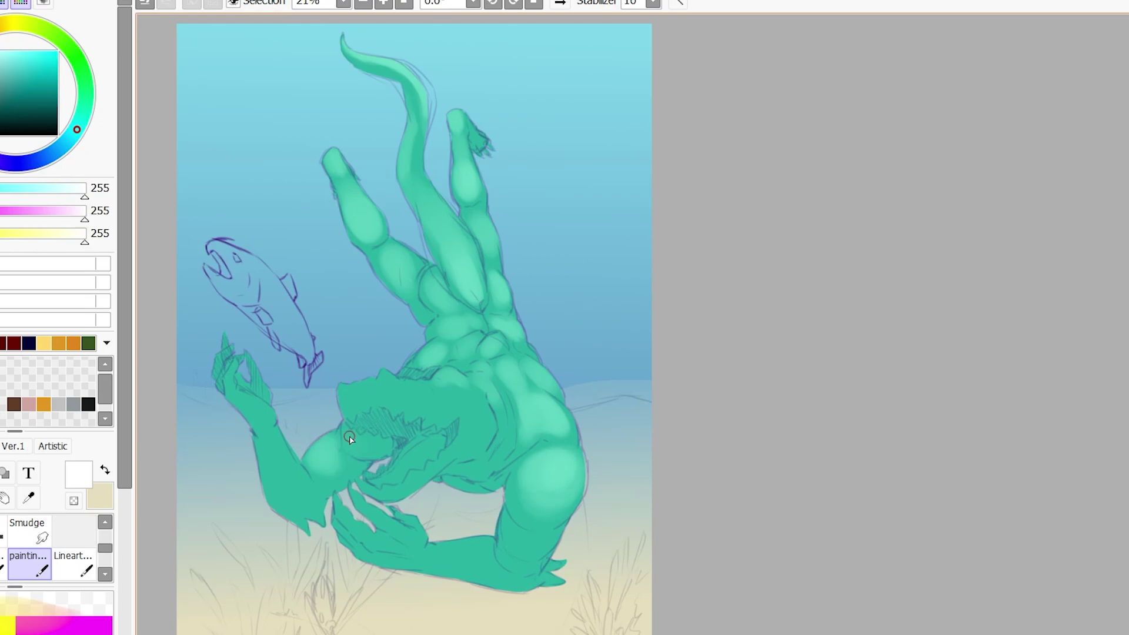
pyautogui.moveTo(271, 442); pyautogui.dragTo(297, 474)
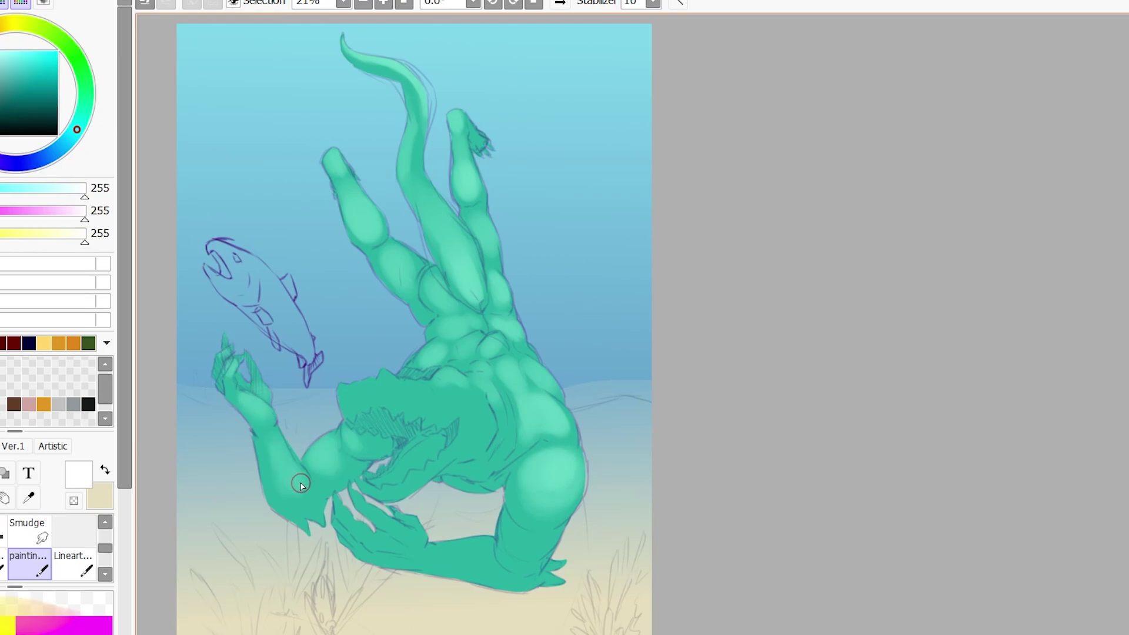
# Highlight the head, snout, near forearm and the fingers below the jaw in soft white
pyautogui.moveTo(403, 375); pyautogui.dragTo(385, 371)
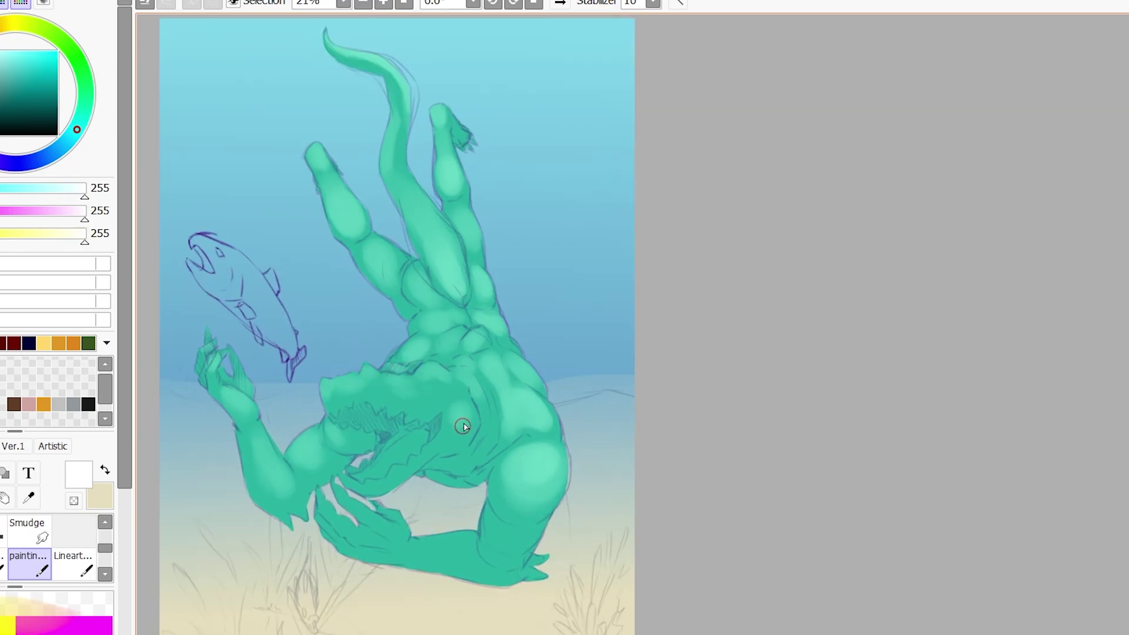
pyautogui.moveTo(555, 294); pyautogui.dragTo(533, 301)
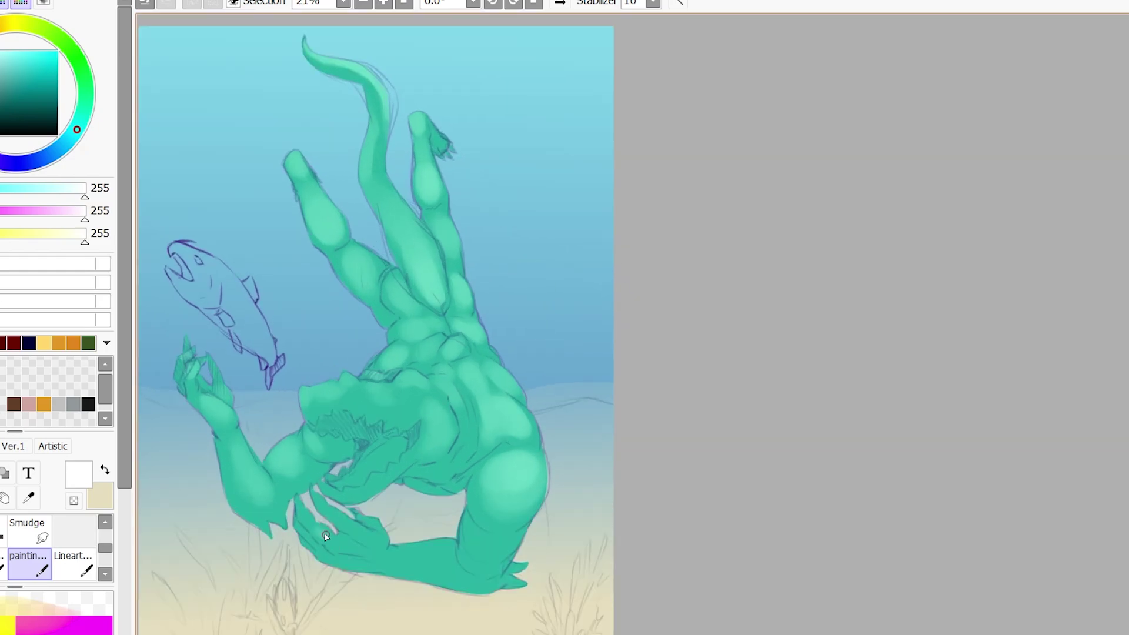
pyautogui.moveTo(381, 550); pyautogui.dragTo(445, 563)
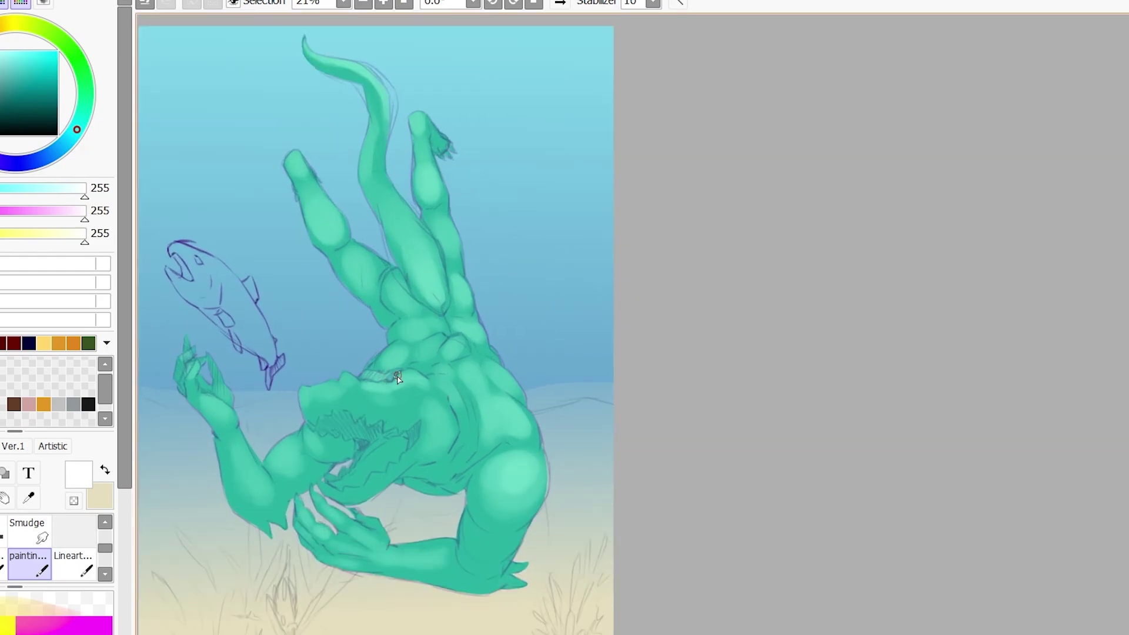
pyautogui.scroll(-1, 449, 357)
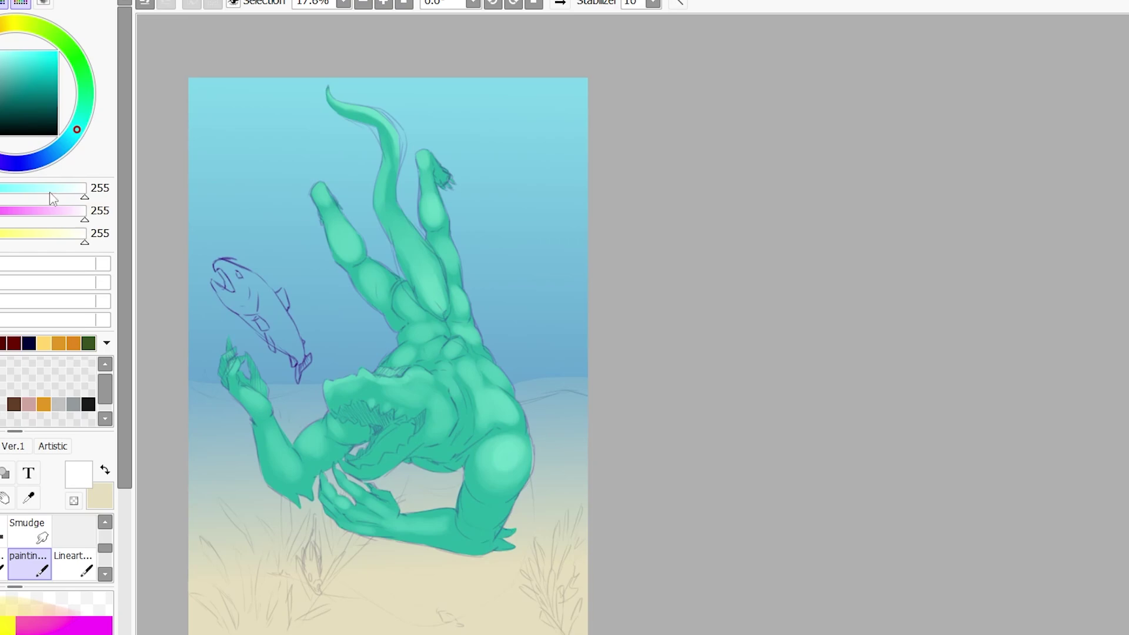
# Try shading the throat with dark teal (0, 101, 117)
pyautogui.keyDown('alt'); pyautogui.click(414, 437); pyautogui.keyUp('alt')
pyautogui.click(417, 452)
pyautogui.scroll(2, 420, 456)
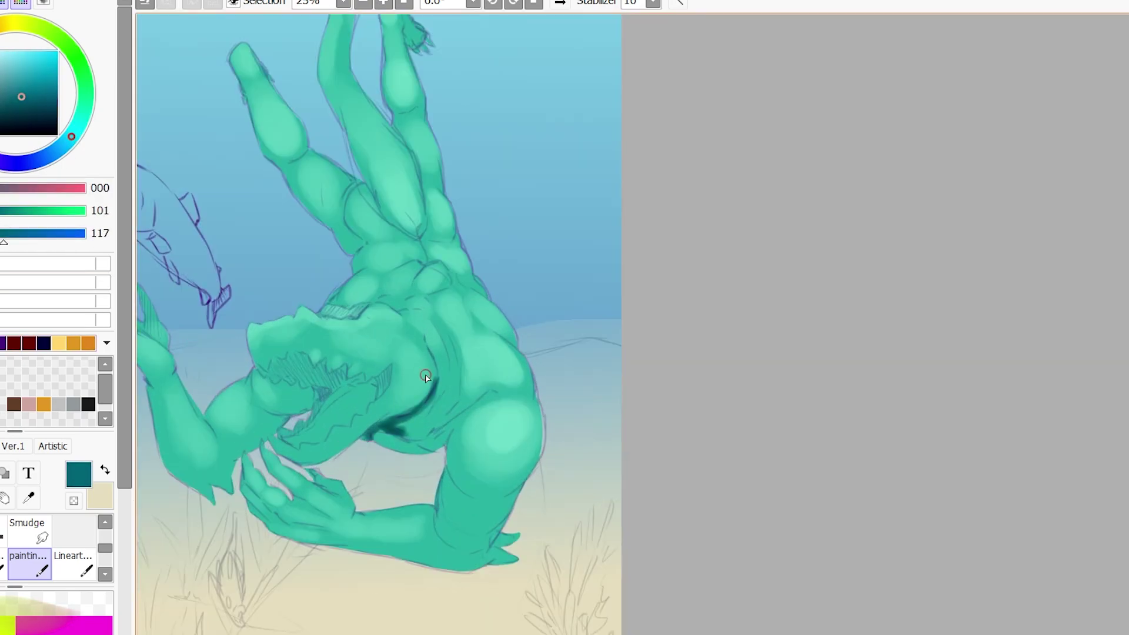
pyautogui.hotkey('ctrl', 'z')
# Shade the muscle edges on the torso, thighs and elbow with teal (41, 178, 161), and highlight the lower jaw in white
pyautogui.keyDown('alt'); pyautogui.click(450, 211); pyautogui.keyUp('alt')
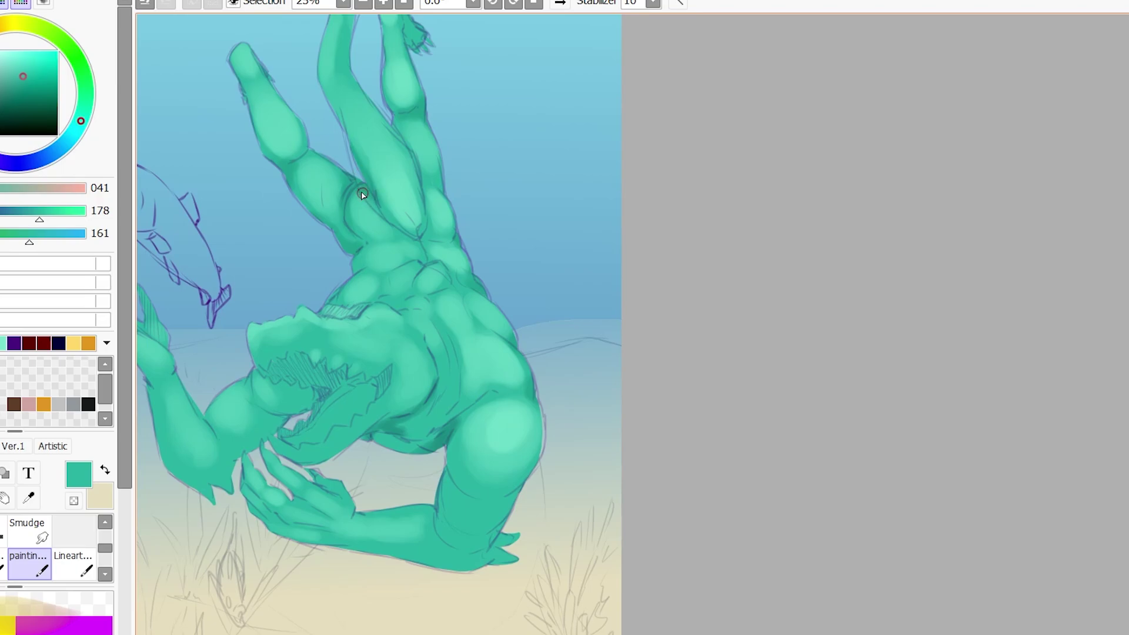
pyautogui.scroll(-2, 362, 194)
pyautogui.scroll(2, 347, 444)
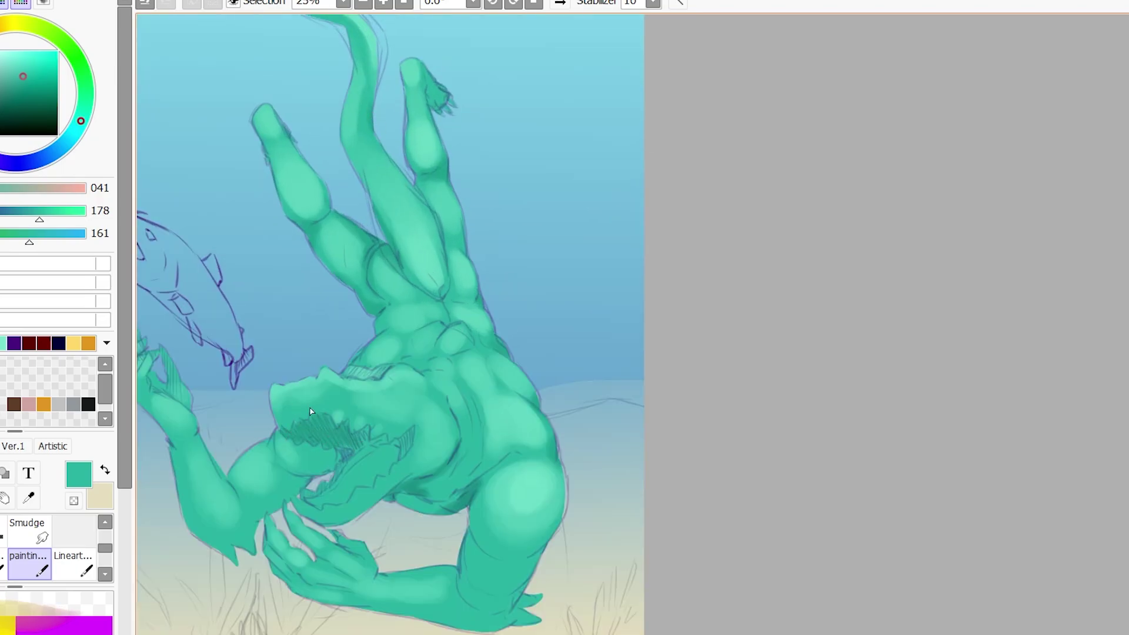
pyautogui.scroll(-1, 411, 376)
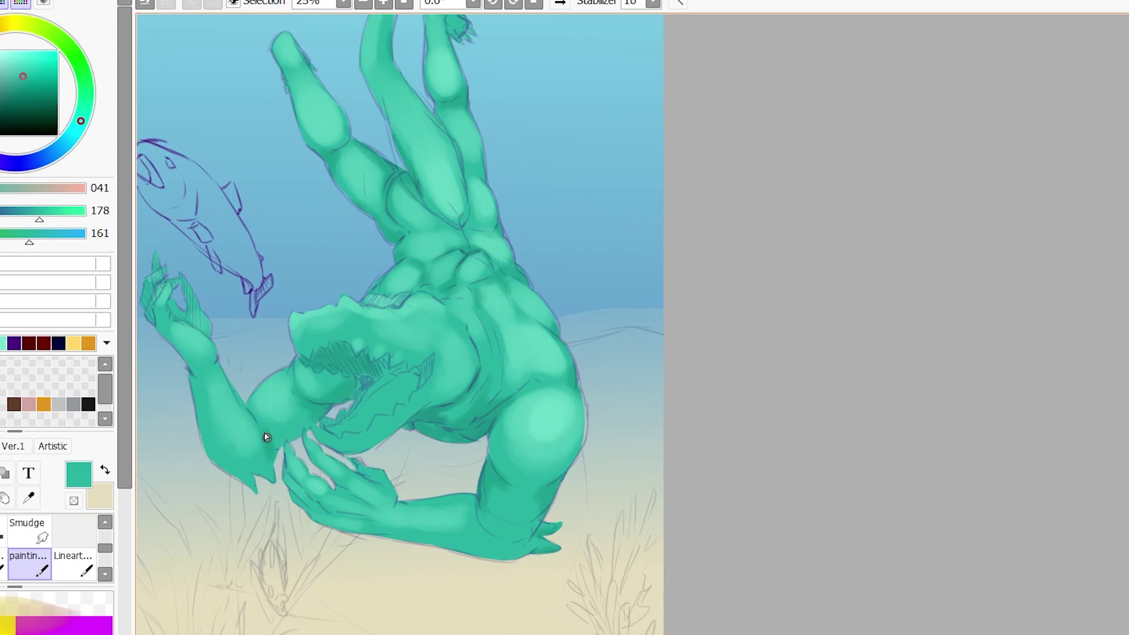
pyautogui.moveTo(266, 436); pyautogui.dragTo(250, 413)
pyautogui.scroll(-1, 271, 288)
pyautogui.scroll(2, 385, 357)
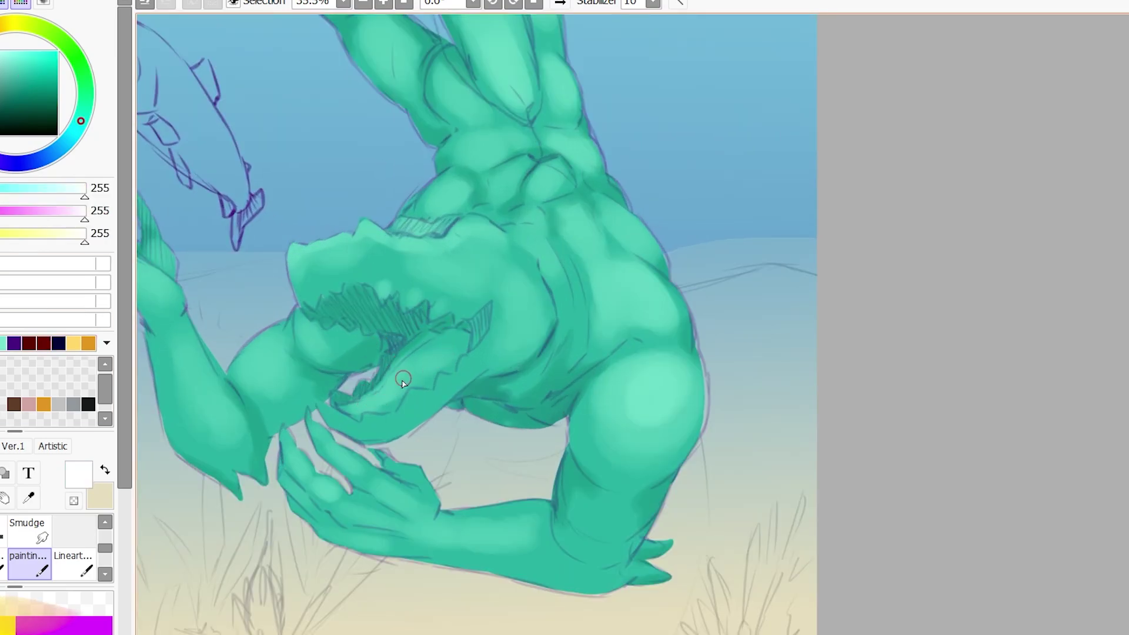
# Shade the corner of the mouth and the folds behind the head with dark teal (0, 101, 117)
pyautogui.keyDown('alt'); pyautogui.click(360, 462); pyautogui.keyUp('alt')
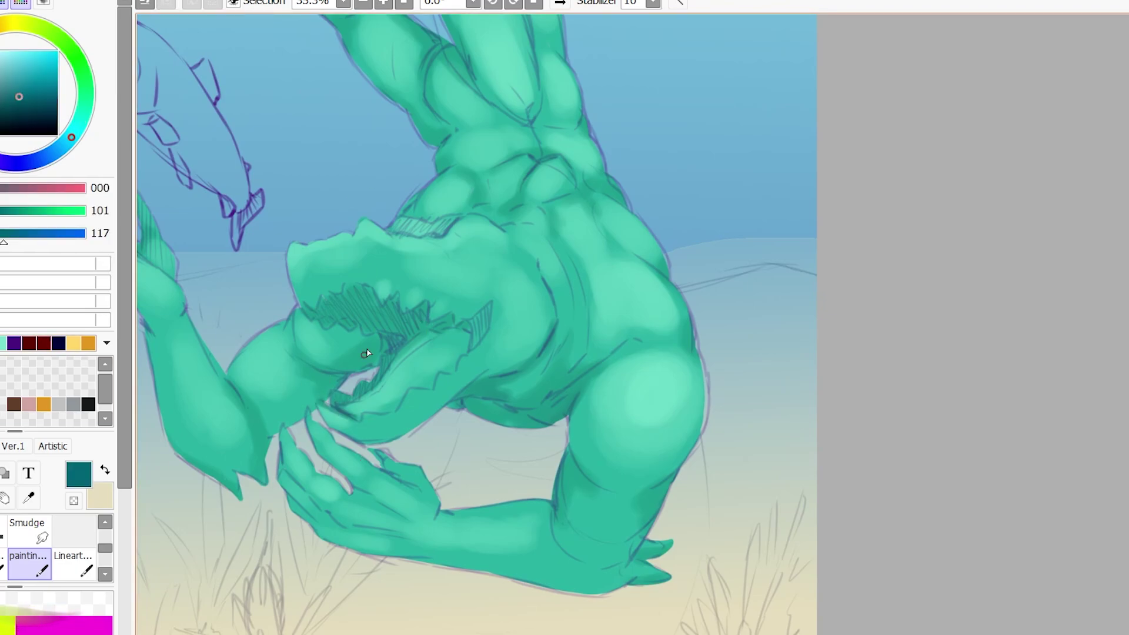
pyautogui.scroll(-2, 351, 386)
pyautogui.click(560, 3)
pyautogui.click(559, 3)
pyautogui.scroll(1, 509, 404)
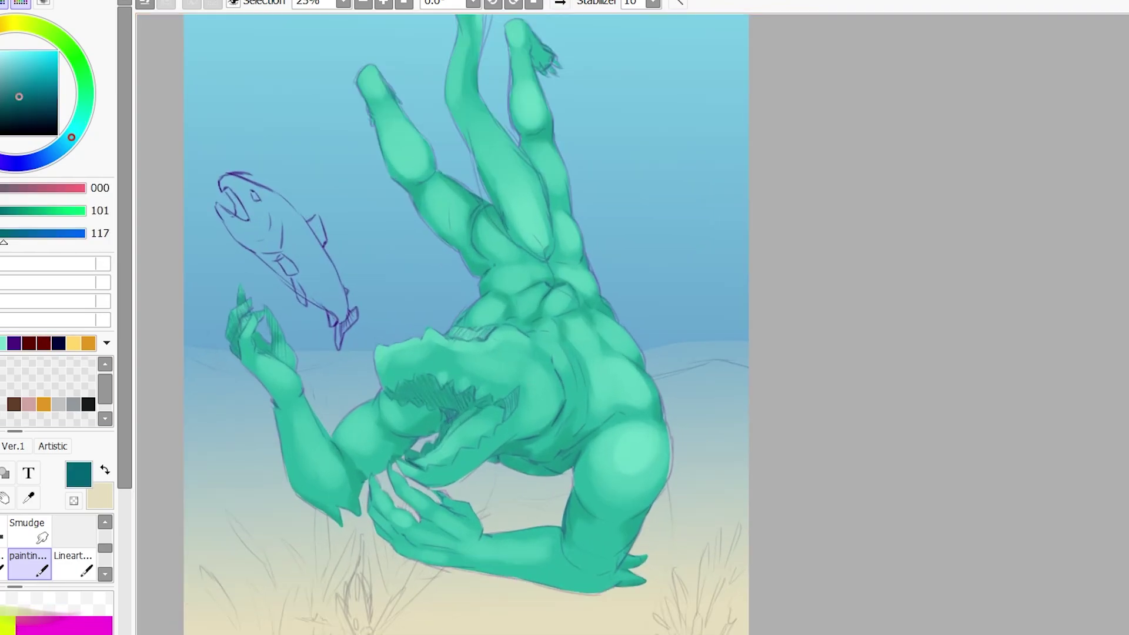
pyautogui.moveTo(509, 405); pyautogui.dragTo(516, 392)
pyautogui.moveTo(481, 328); pyautogui.dragTo(525, 335)
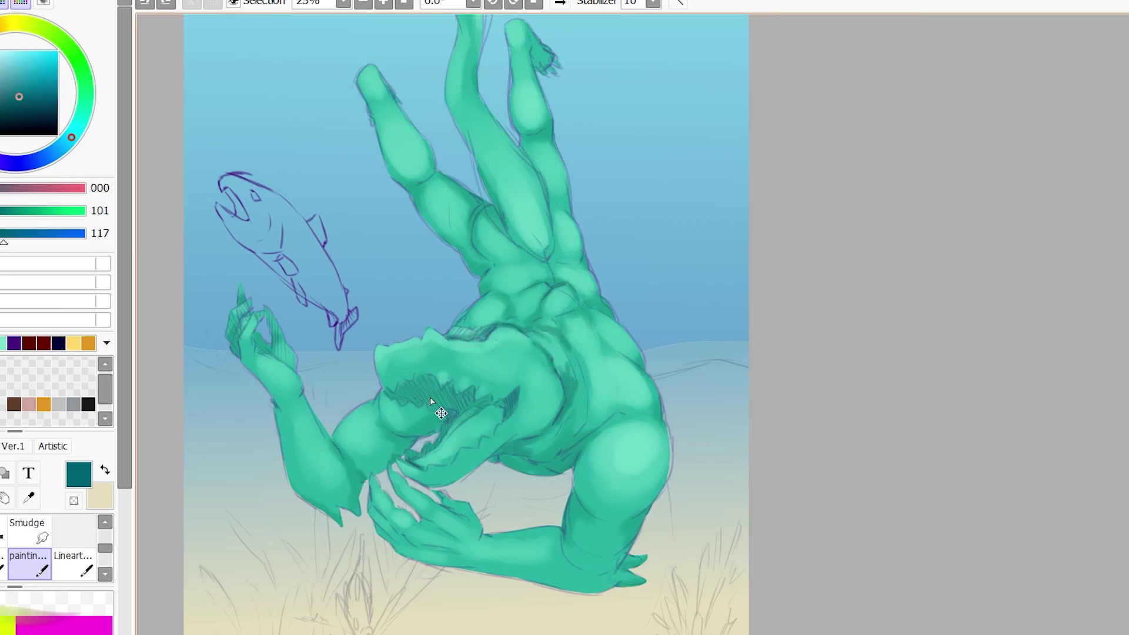
# Erase stray purple line ends around the creature's legs and head, and recolor its line work dark green (0, 70, 53)
pyautogui.scroll(2, 430, 402)
pyautogui.press('e')
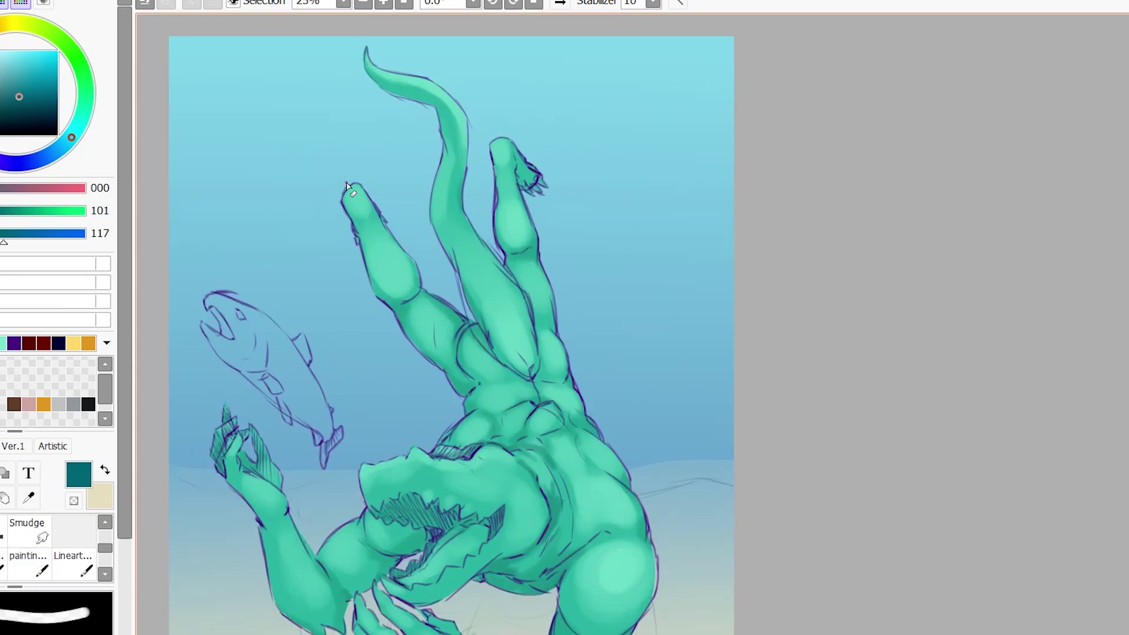
pyautogui.scroll(-1, 576, 335)
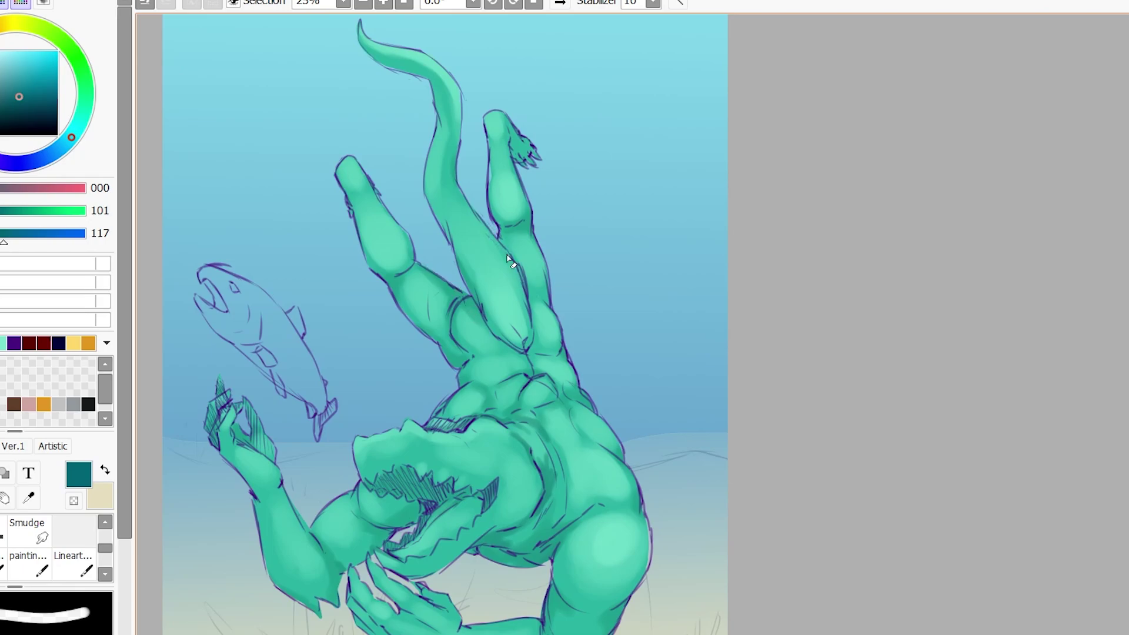
pyautogui.scroll(-1, 469, 241)
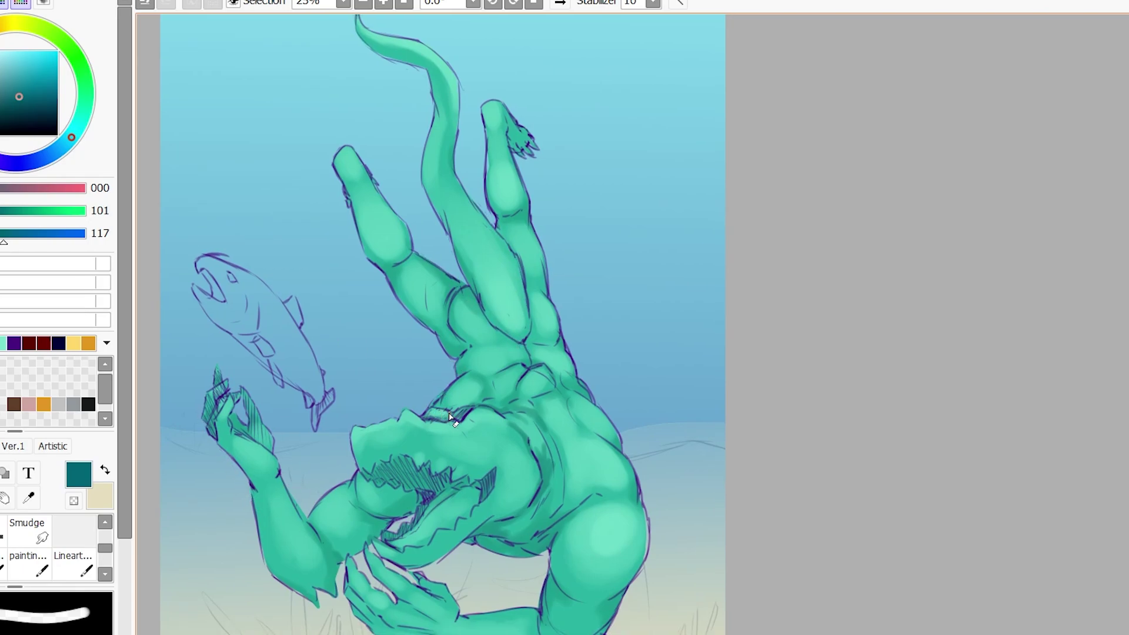
pyautogui.press('b')
pyautogui.scroll(-1, 450, 417)
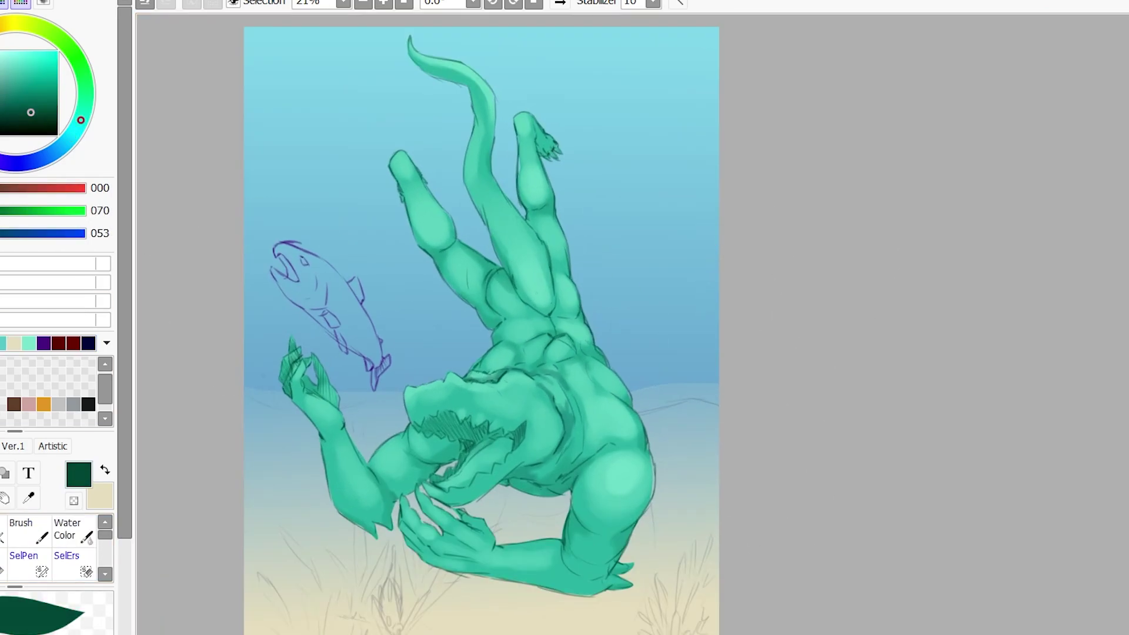
# Fill the open mouth with dark teal (0, 110, 120) and darken the outer edge of the near shoulder
pyautogui.scroll(2, 412, 433)
pyautogui.moveTo(390, 425); pyautogui.dragTo(407, 434)
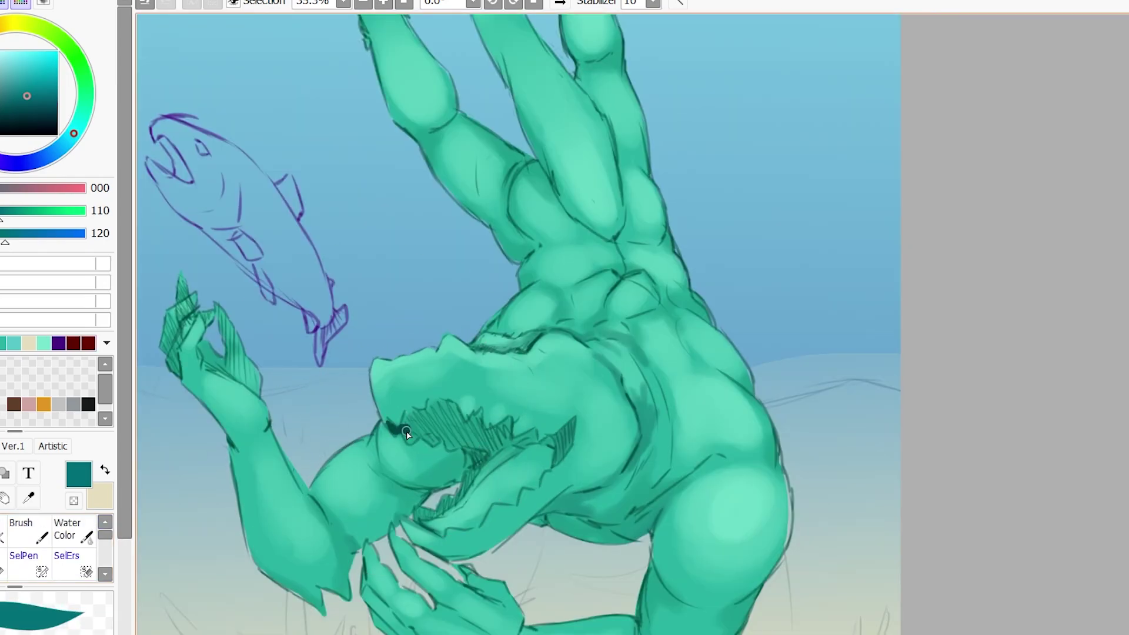
pyautogui.moveTo(488, 433); pyautogui.dragTo(544, 443)
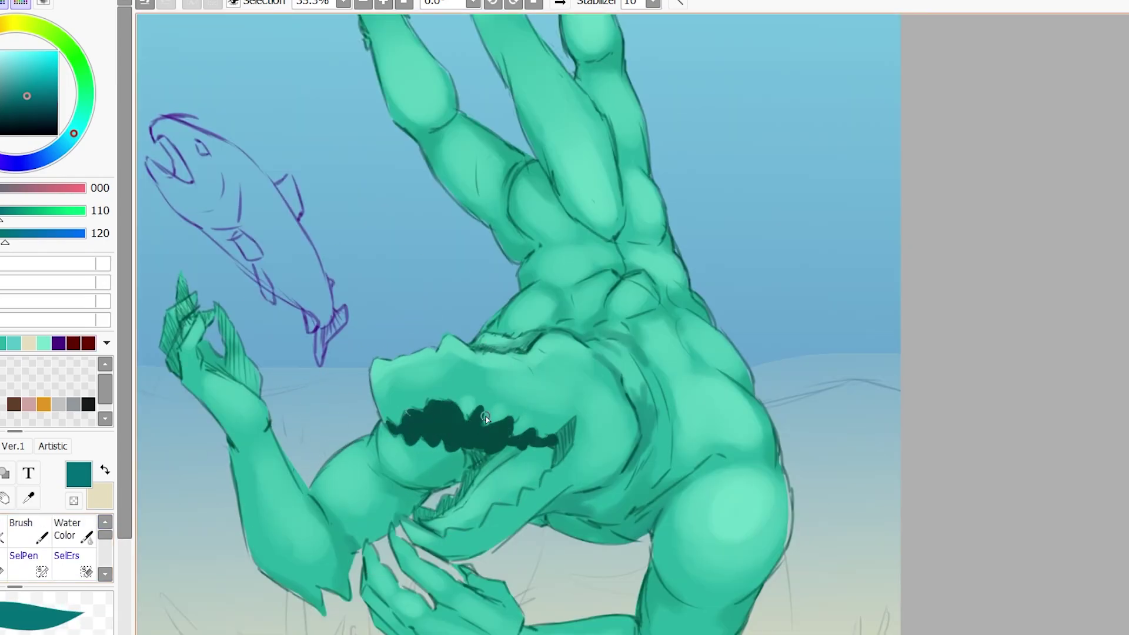
pyautogui.moveTo(452, 505); pyautogui.dragTo(415, 520)
pyautogui.hotkey('ctrl', 'z')
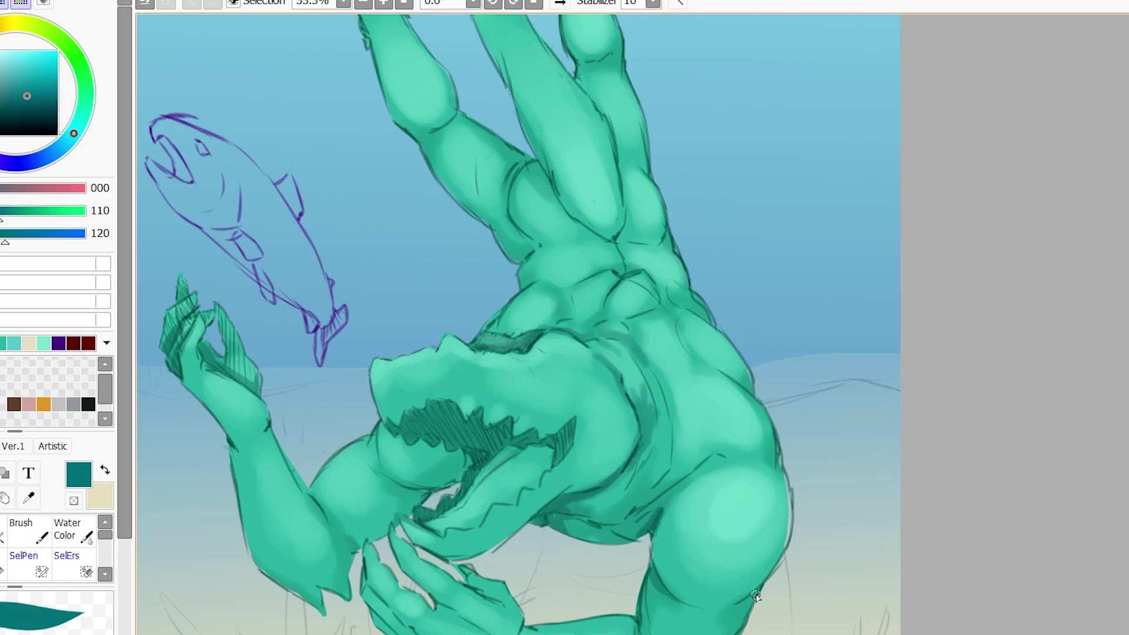
pyautogui.moveTo(755, 596); pyautogui.dragTo(785, 544)
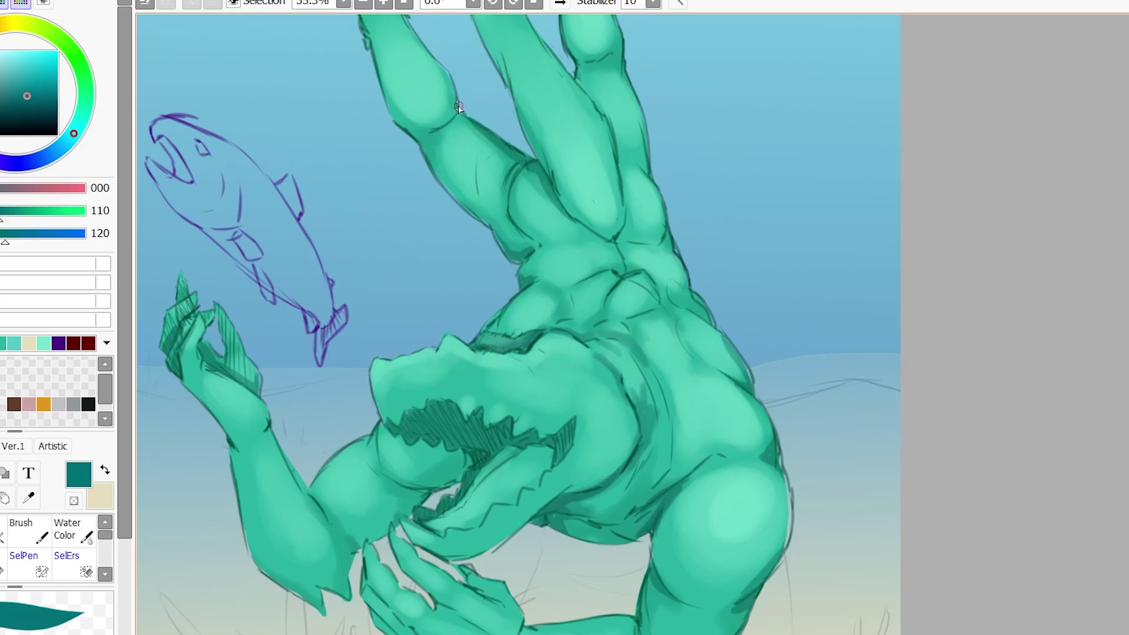
# Highlight the back, abdomen, legs, tail and upper arms in light green (173, 252, 197)
pyautogui.scroll(-3, 529, 177)
pyautogui.scroll(1, 530, 176)
pyautogui.scroll(-1, 420, 81)
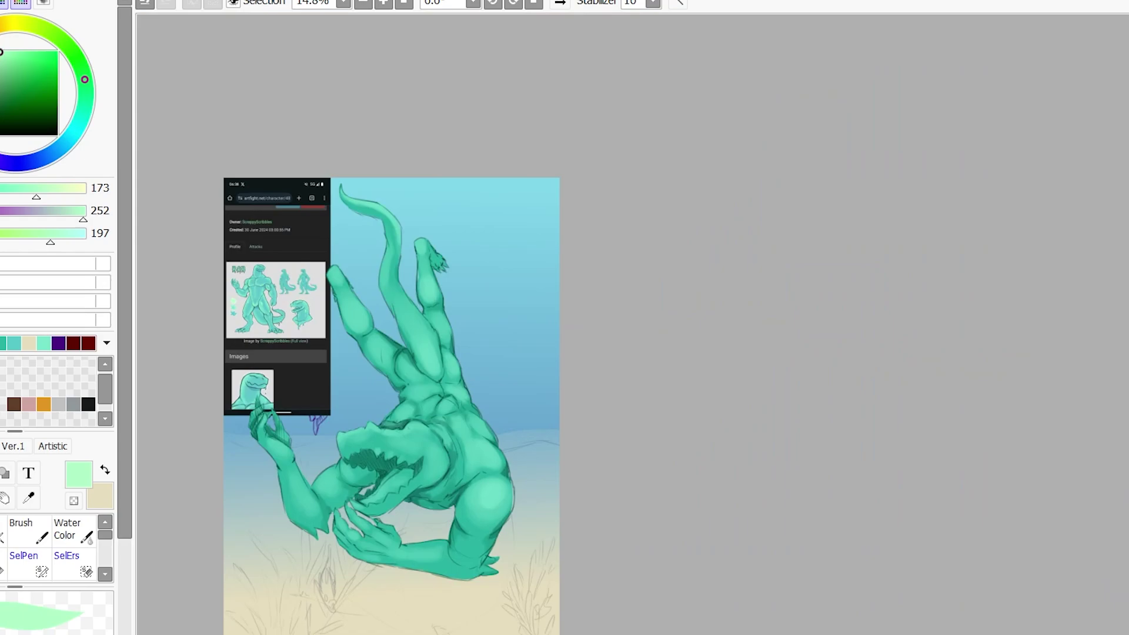
pyautogui.scroll(3, 459, 124)
pyautogui.scroll(-3, 458, 124)
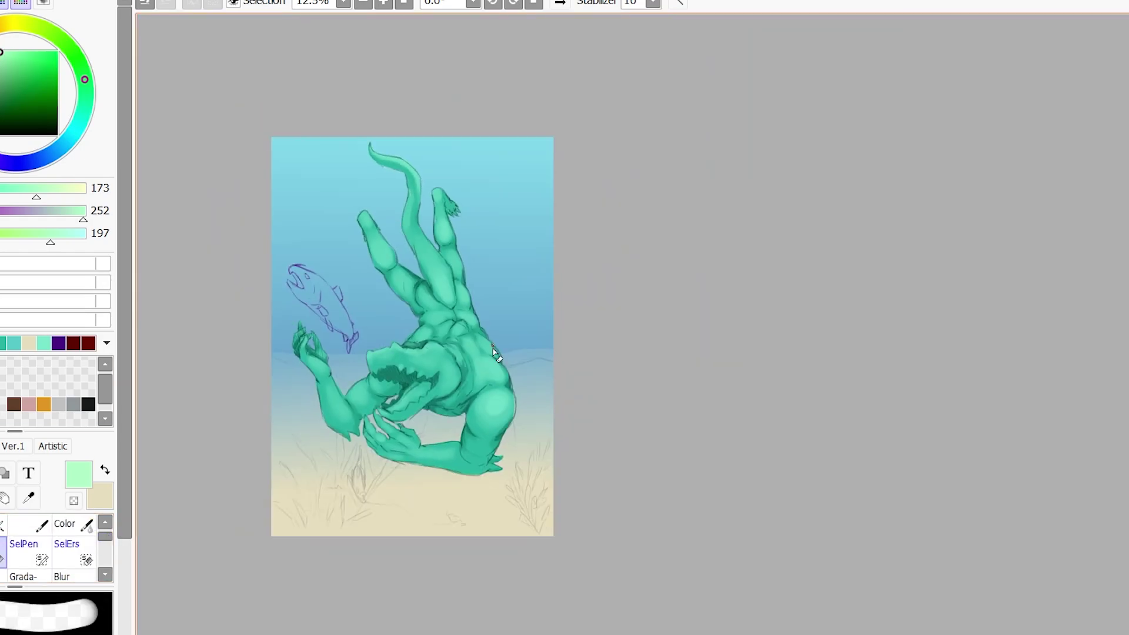
pyautogui.scroll(2, 429, 500)
pyautogui.scroll(-2, 479, 249)
pyautogui.press('b')
pyautogui.moveTo(538, 381); pyautogui.dragTo(560, 354)
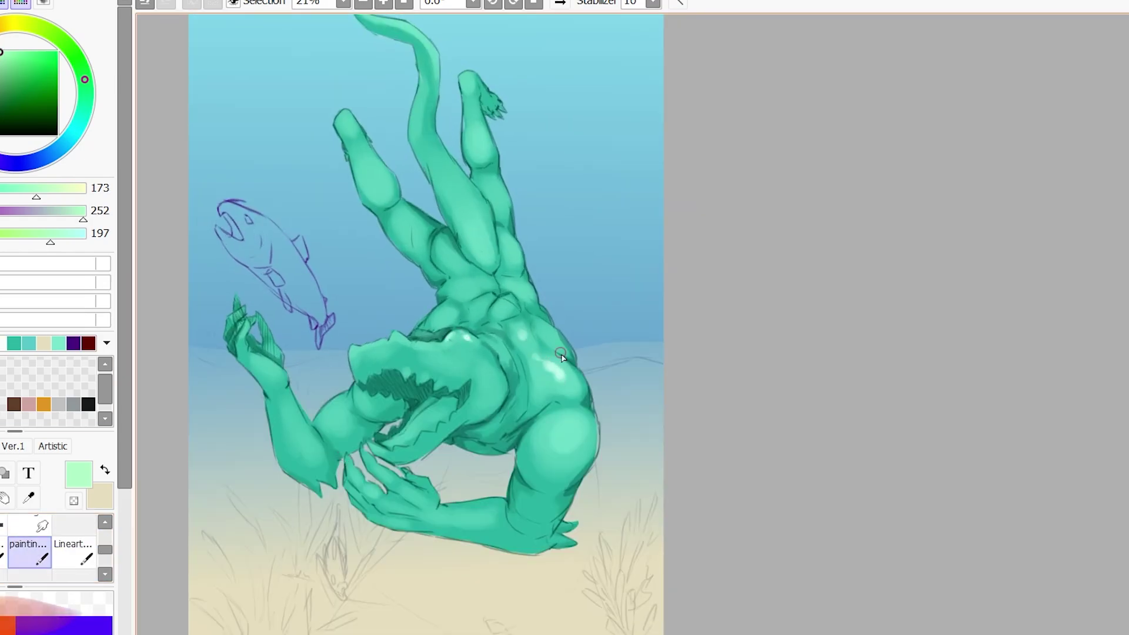
pyautogui.moveTo(471, 247); pyautogui.dragTo(424, 88)
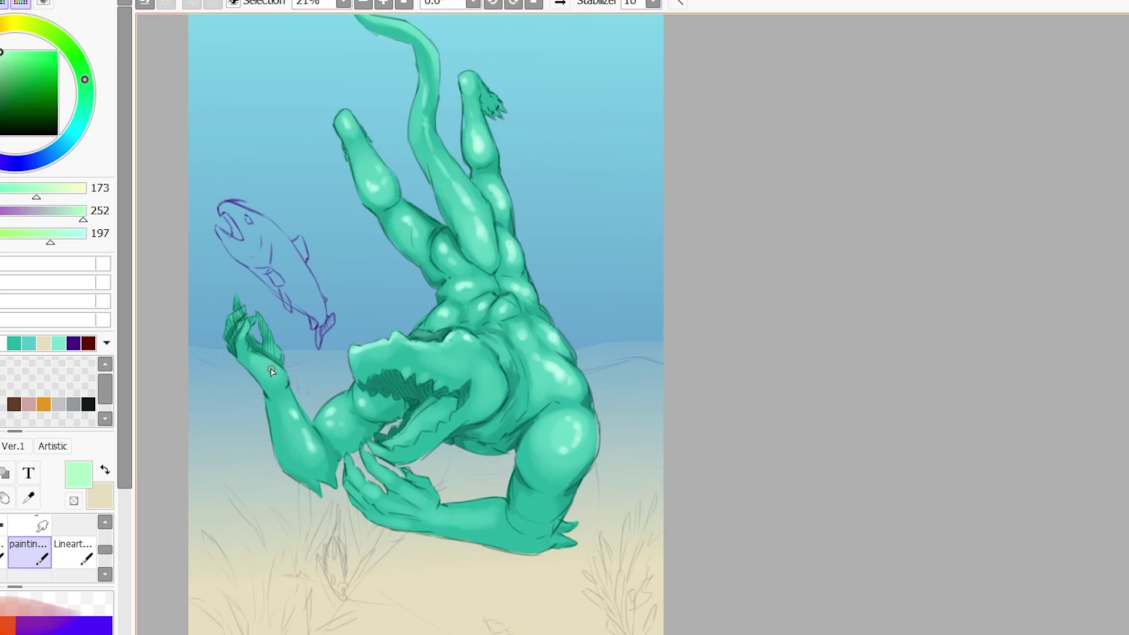
# Extend the light green highlights over the near shoulder, the head and both forearms
pyautogui.scroll(-1, 495, 377)
pyautogui.scroll(1, 649, 403)
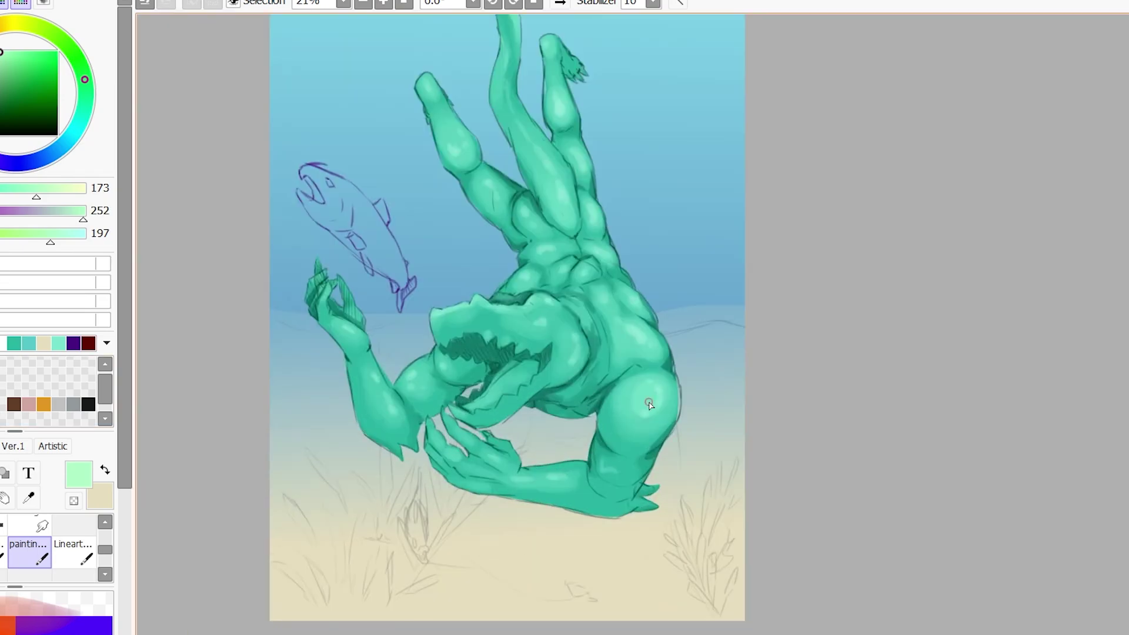
pyautogui.moveTo(655, 397)
pyautogui.mouseDown()
pyautogui.moveTo(646, 320)
pyautogui.moveTo(591, 212)
pyautogui.moveTo(559, 100)
pyautogui.moveTo(557, 23)
pyautogui.mouseUp()
pyautogui.moveTo(547, 247)
pyautogui.mouseDown()
pyautogui.moveTo(524, 279)
pyautogui.moveTo(559, 352)
pyautogui.moveTo(479, 294)
pyautogui.moveTo(376, 388)
pyautogui.mouseUp()
pyautogui.scroll(1, 374, 133)
# Paint pale cyan (210, 255, 248) shine spots on the muscles of the limbs, tail, torso and head
pyautogui.keyDown('alt'); pyautogui.click(550, 263); pyautogui.keyUp('alt')
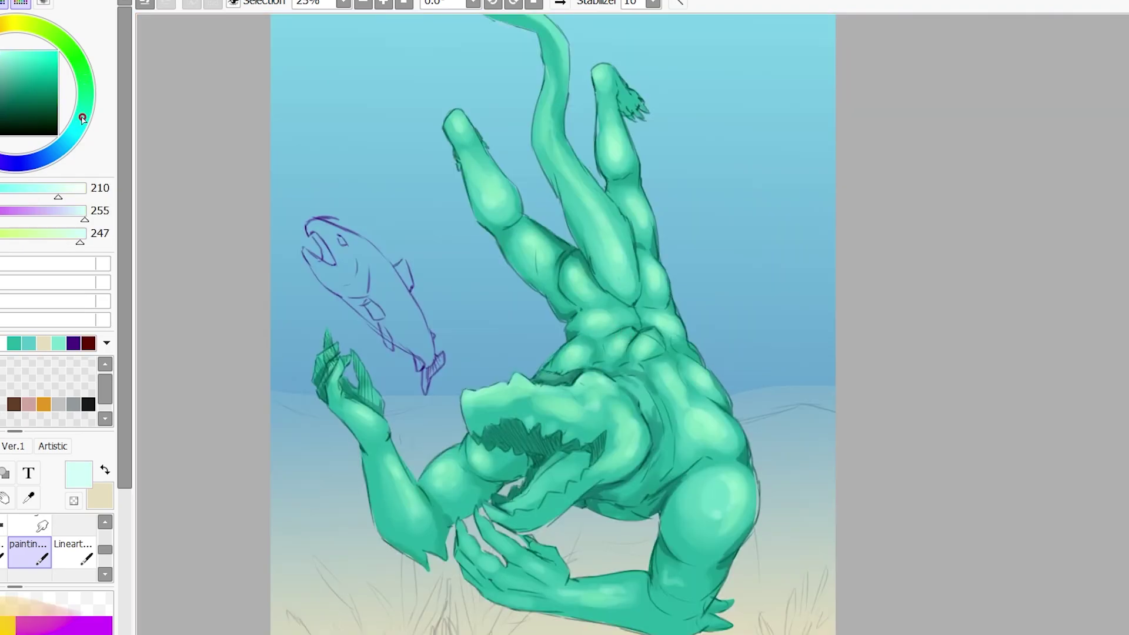
pyautogui.moveTo(606, 217); pyautogui.dragTo(615, 246)
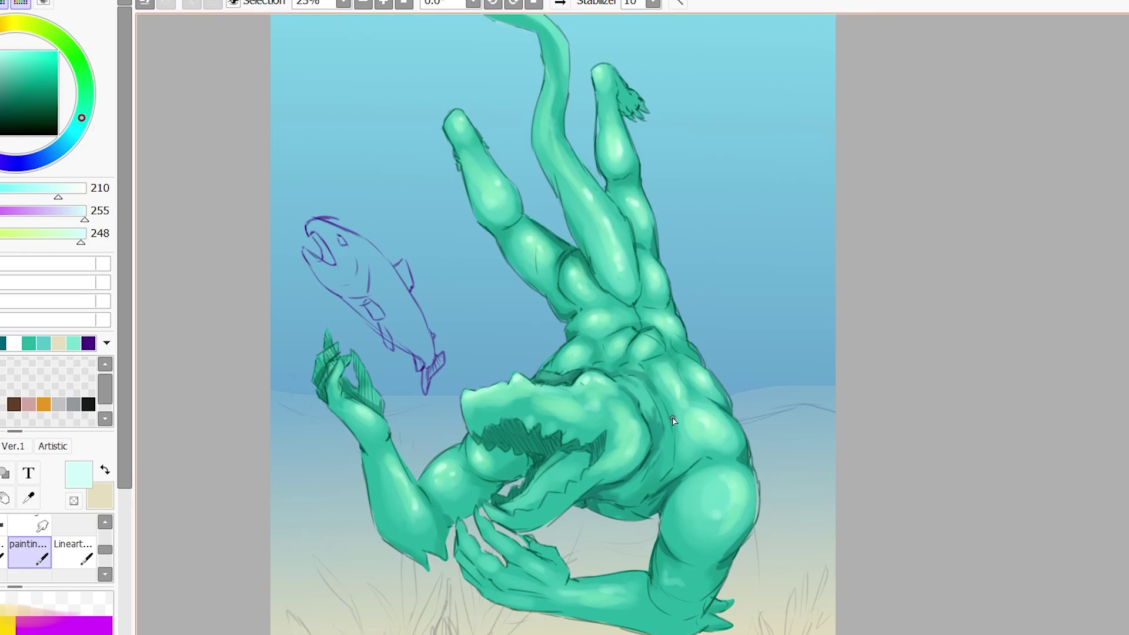
pyautogui.moveTo(481, 463); pyautogui.dragTo(497, 465)
pyautogui.moveTo(693, 233); pyautogui.dragTo(592, 224)
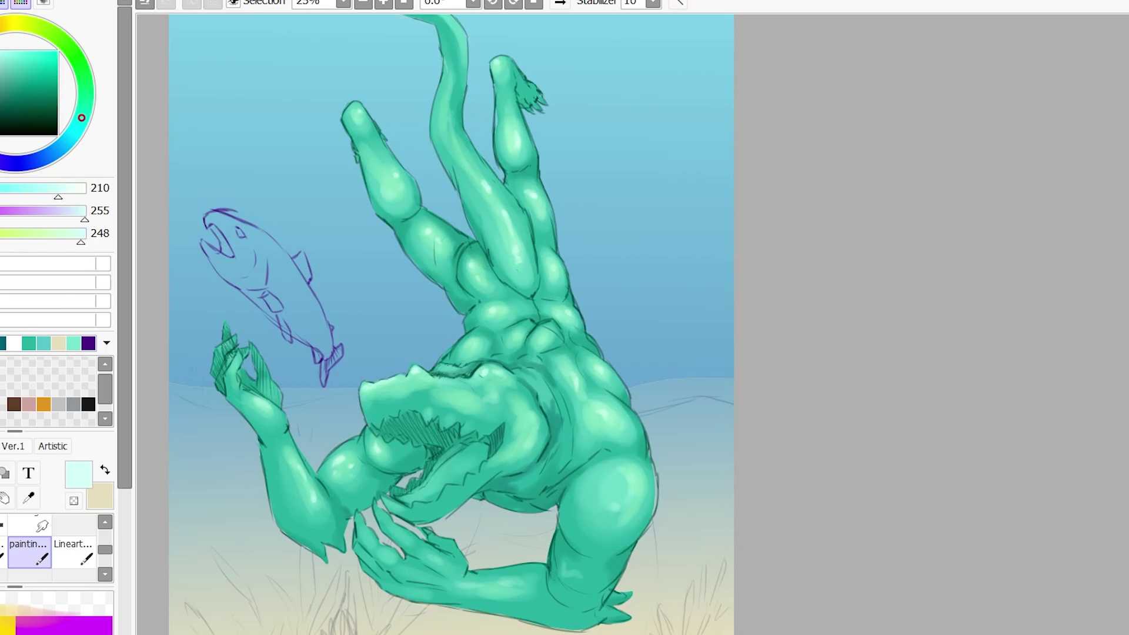
pyautogui.scroll(-1, 592, 225)
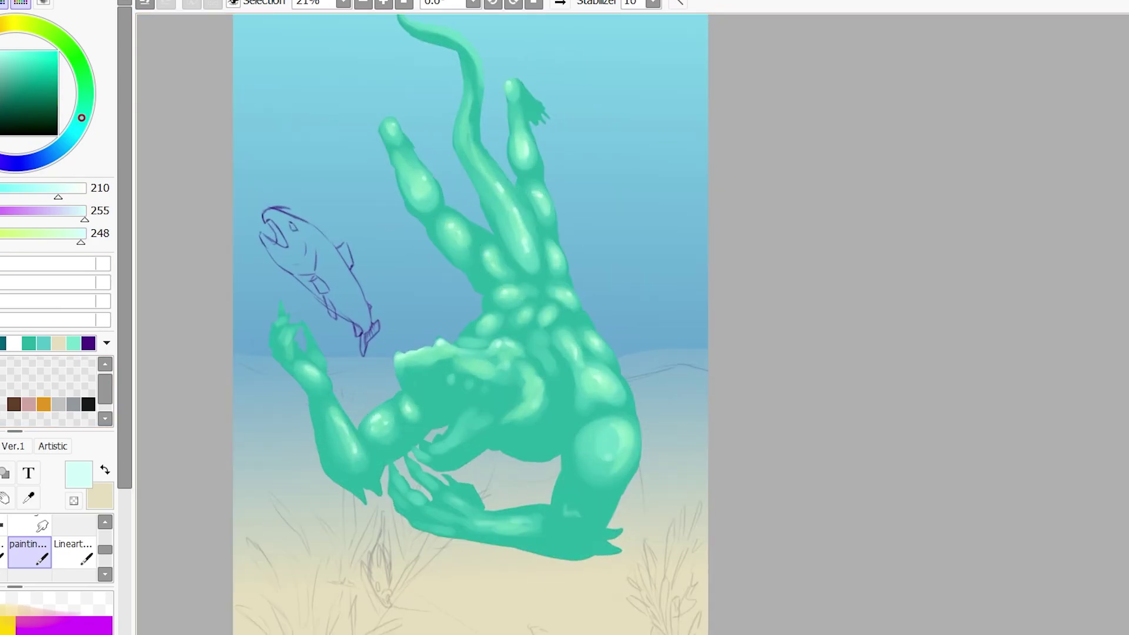
pyautogui.scroll(2, 536, 308)
pyautogui.moveTo(406, 391); pyautogui.dragTo(506, 395)
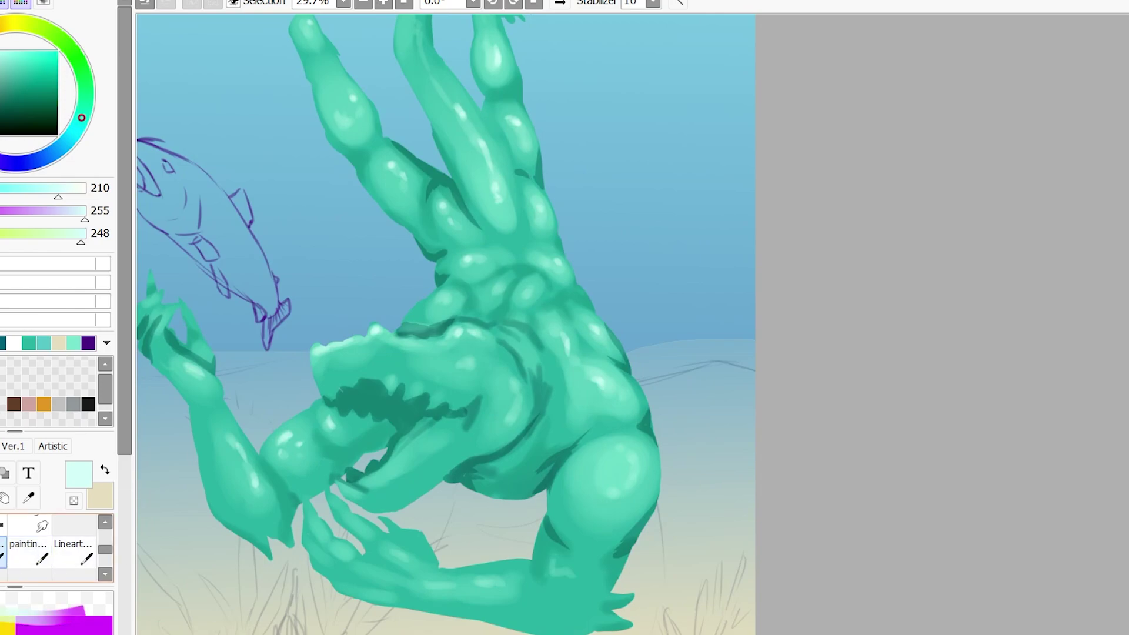
pyautogui.scroll(-2, 445, 325)
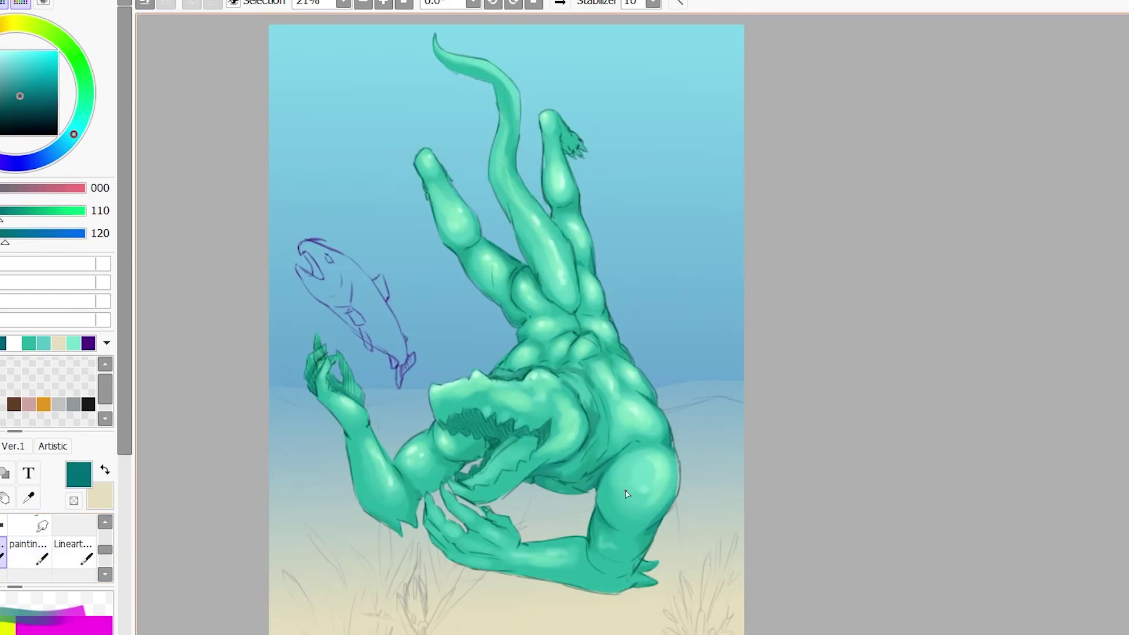
# Blend the shading of the snout, brow and neck folds with teal tones sampled from the painting
pyautogui.scroll(2, 487, 373)
pyautogui.keyDown('alt'); pyautogui.click(487, 373); pyautogui.keyUp('alt')
pyautogui.keyDown('alt'); pyautogui.click(496, 317); pyautogui.keyUp('alt')
pyautogui.moveTo(446, 332)
pyautogui.mouseDown()
pyautogui.moveTo(612, 355)
pyautogui.moveTo(610, 344)
pyautogui.moveTo(707, 307)
pyautogui.mouseUp()
pyautogui.keyDown('alt'); pyautogui.click(521, 335); pyautogui.keyUp('alt')
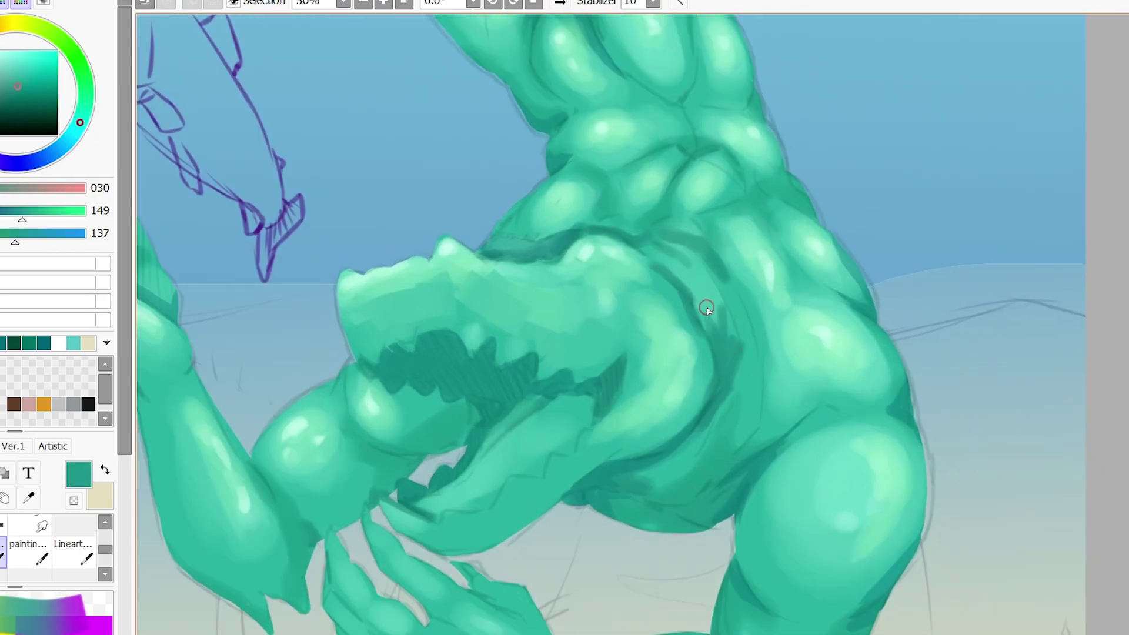
pyautogui.keyDown('alt'); pyautogui.click(641, 299); pyautogui.keyUp('alt')
pyautogui.scroll(2, 723, 290)
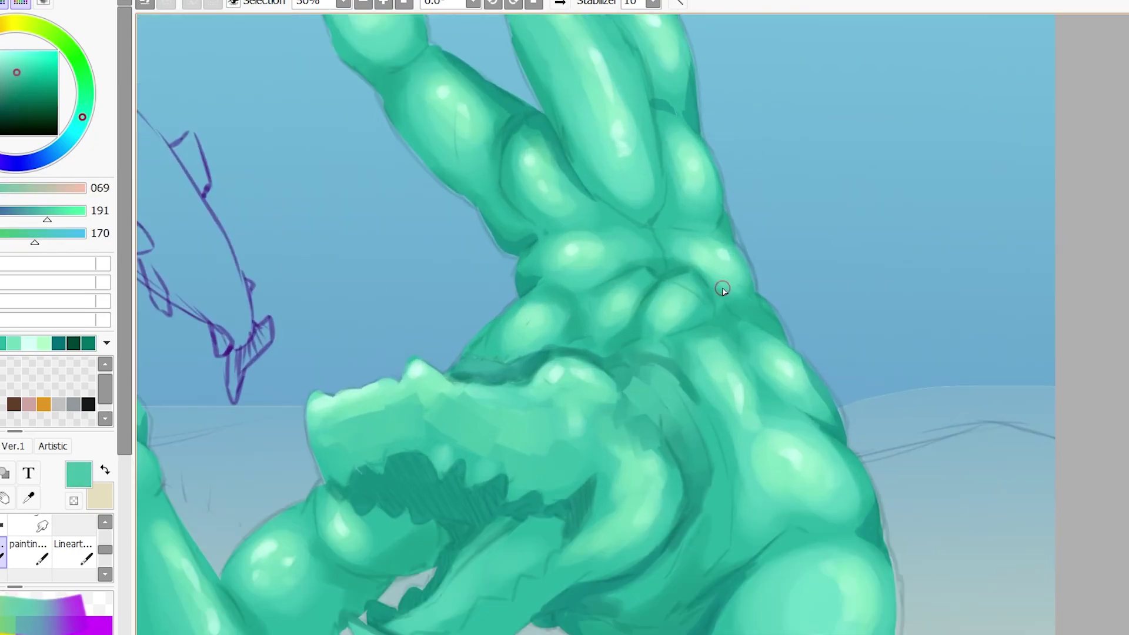
# Blend the thigh beside the tail and the hip and abdominal muscles with sampled green tones
pyautogui.scroll(4, 584, 239)
pyautogui.keyDown('alt'); pyautogui.click(507, 169); pyautogui.keyUp('alt')
pyautogui.moveTo(507, 169)
pyautogui.mouseDown()
pyautogui.moveTo(539, 232)
pyautogui.moveTo(489, 197)
pyautogui.moveTo(519, 256)
pyautogui.moveTo(613, 281)
pyautogui.moveTo(595, 240)
pyautogui.moveTo(656, 299)
pyautogui.moveTo(428, 285)
pyautogui.mouseUp()
pyautogui.keyDown('alt'); pyautogui.click(596, 241); pyautogui.keyUp('alt')
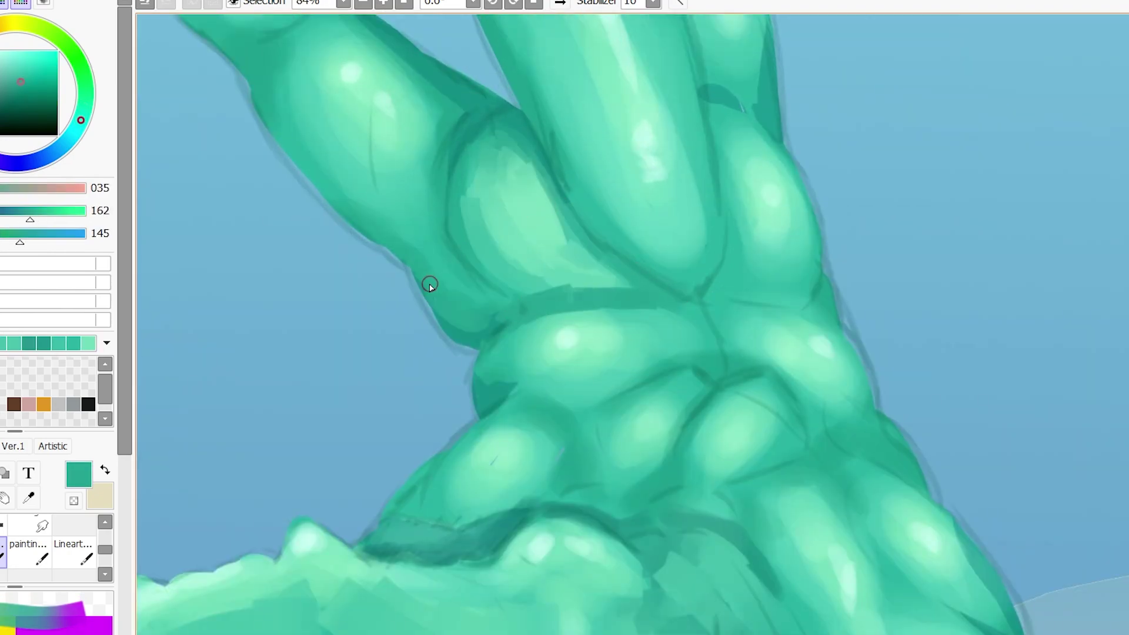
pyautogui.keyDown('alt'); pyautogui.click(487, 370); pyautogui.keyUp('alt')
pyautogui.scroll(-1, 625, 164)
pyautogui.keyDown('alt'); pyautogui.click(542, 310); pyautogui.keyUp('alt')
pyautogui.moveTo(559, 329)
pyautogui.mouseDown()
pyautogui.moveTo(542, 310)
pyautogui.moveTo(559, 385)
pyautogui.mouseUp()
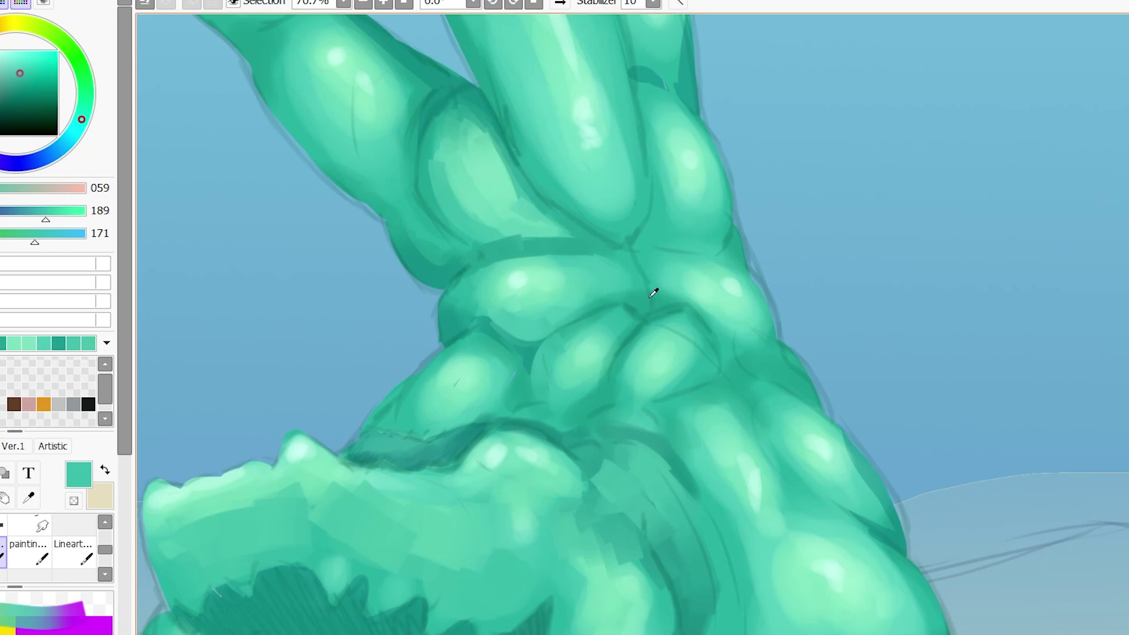
# Paint over the dark fold between the top of the head and the chest with sampled teal tones
pyautogui.keyDown('alt'); pyautogui.click(618, 321); pyautogui.keyUp('alt')
pyautogui.moveTo(464, 429); pyautogui.dragTo(356, 464)
pyautogui.keyDown('alt'); pyautogui.click(433, 456); pyautogui.keyUp('alt')
pyautogui.moveTo(494, 418); pyautogui.dragTo(364, 456)
pyautogui.keyDown('alt'); pyautogui.click(506, 186); pyautogui.keyUp('alt')
pyautogui.scroll(-3, 506, 186)
# Render the tongue and lower jaw with sampled dark and light teal tones
pyautogui.keyDown('alt'); pyautogui.click(617, 300); pyautogui.keyUp('alt')
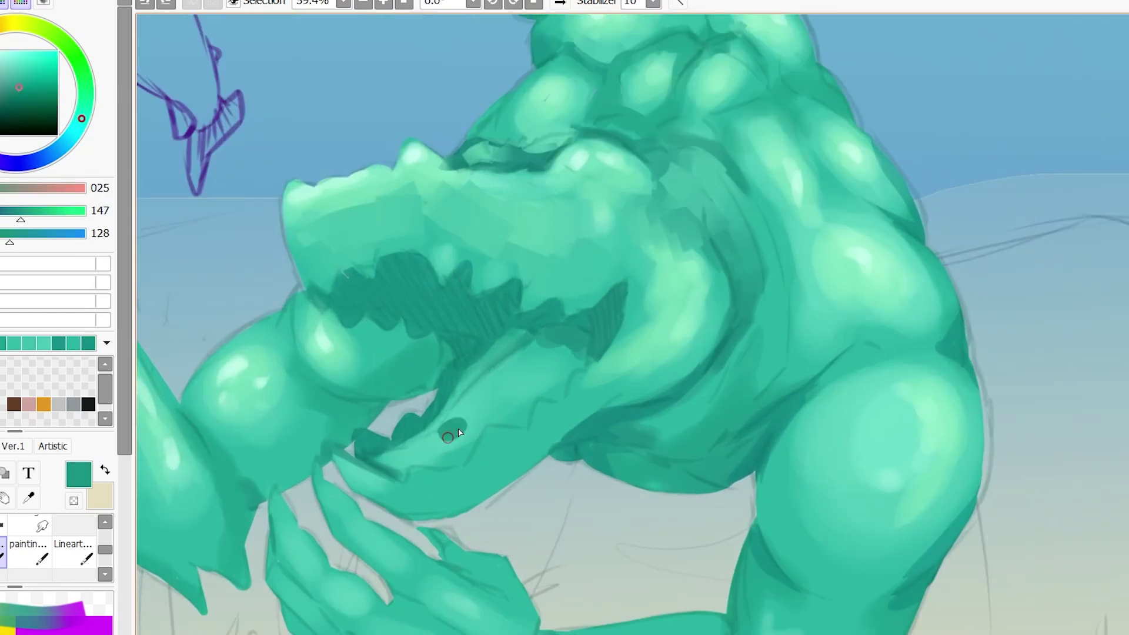
pyautogui.keyDown('alt'); pyautogui.click(460, 433); pyautogui.keyUp('alt')
pyautogui.moveTo(447, 440)
pyautogui.mouseDown()
pyautogui.moveTo(521, 368)
pyautogui.moveTo(559, 360)
pyautogui.moveTo(476, 467)
pyautogui.mouseUp()
pyautogui.keyDown('alt'); pyautogui.click(592, 259); pyautogui.keyUp('alt')
pyautogui.keyDown('alt'); pyautogui.click(521, 368); pyautogui.keyUp('alt')
pyautogui.keyDown('alt'); pyautogui.click(580, 395); pyautogui.keyUp('alt')
# Repaint the near shoulder with darker edges and a light green (139, 234, 199) center sampled from the skin
pyautogui.scroll(-1, 651, 307)
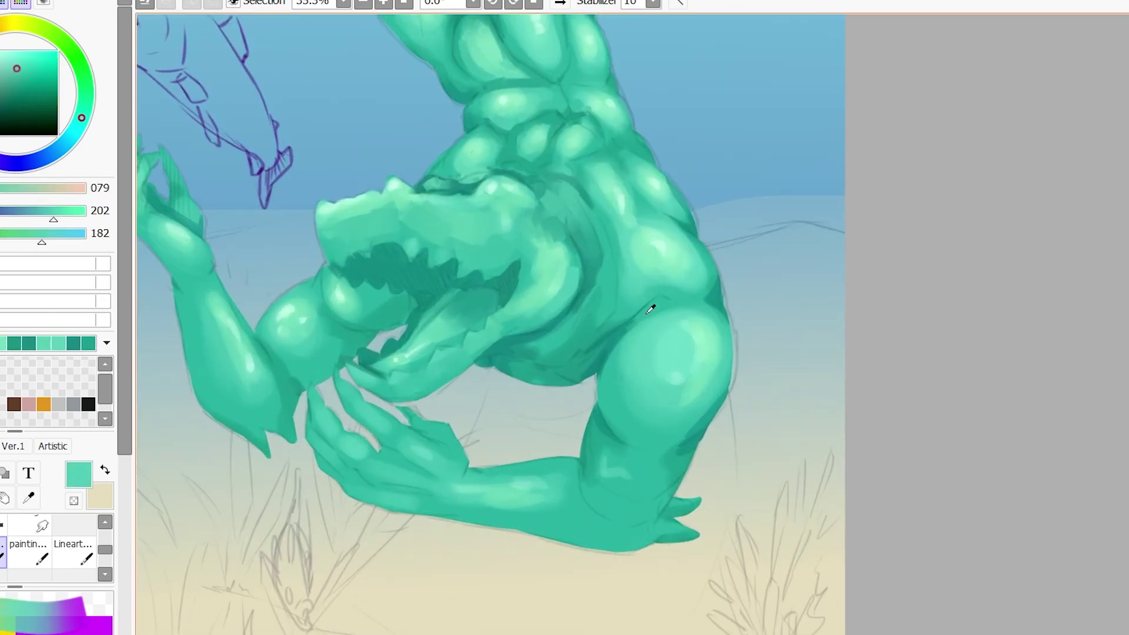
pyautogui.keyDown('alt'); pyautogui.click(646, 329); pyautogui.keyUp('alt')
pyautogui.moveTo(629, 329); pyautogui.dragTo(645, 449)
pyautogui.moveTo(705, 318); pyautogui.dragTo(659, 453)
pyautogui.keyDown('alt'); pyautogui.click(713, 348); pyautogui.keyUp('alt')
pyautogui.moveTo(714, 344); pyautogui.dragTo(647, 412)
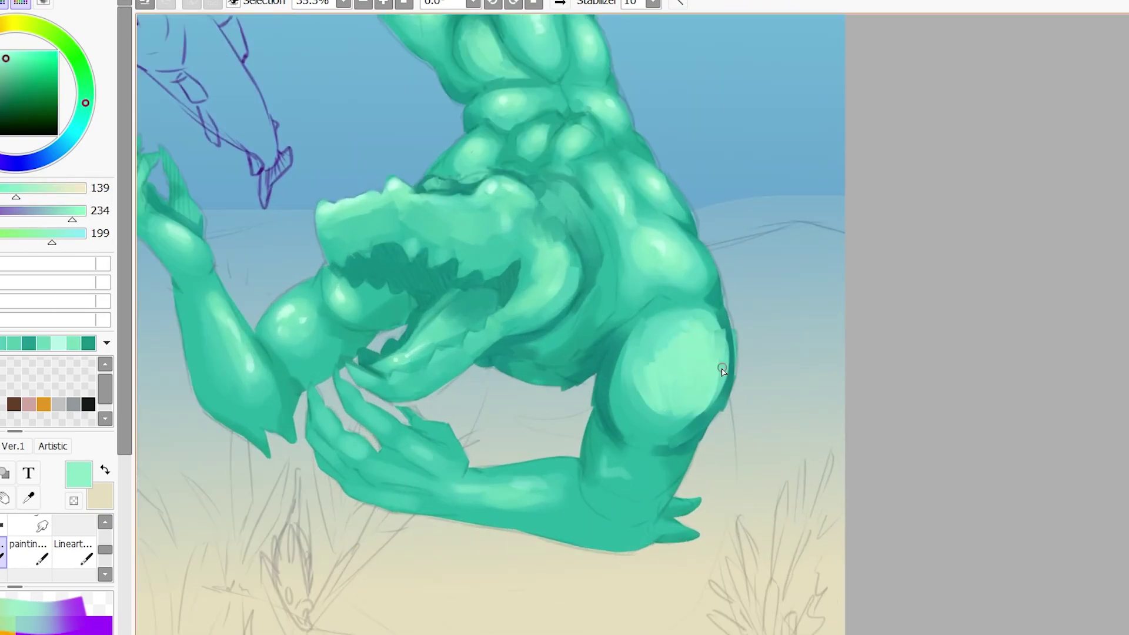
pyautogui.keyDown('alt'); pyautogui.click(676, 382); pyautogui.keyUp('alt')
pyautogui.moveTo(688, 376); pyautogui.dragTo(623, 435)
# Blend the near upper arm, elbow and forearm with sampled teal tones
pyautogui.scroll(-1, 700, 386)
pyautogui.keyDown('alt'); pyautogui.click(607, 378); pyautogui.keyUp('alt')
pyautogui.moveTo(612, 371); pyautogui.dragTo(594, 453)
pyautogui.keyDown('alt'); pyautogui.click(588, 517); pyautogui.keyUp('alt')
pyautogui.moveTo(623, 547)
pyautogui.mouseDown()
pyautogui.moveTo(496, 530)
pyautogui.moveTo(563, 497)
pyautogui.moveTo(547, 516)
pyautogui.mouseUp()
pyautogui.keyDown('alt'); pyautogui.click(630, 544); pyautogui.keyUp('alt')
pyautogui.keyDown('alt'); pyautogui.click(612, 505); pyautogui.keyUp('alt')
# Shade and lighten the fingers and back of the hand below the jaw with sampled teal tones
pyautogui.keyDown('alt'); pyautogui.click(422, 447); pyautogui.keyUp('alt')
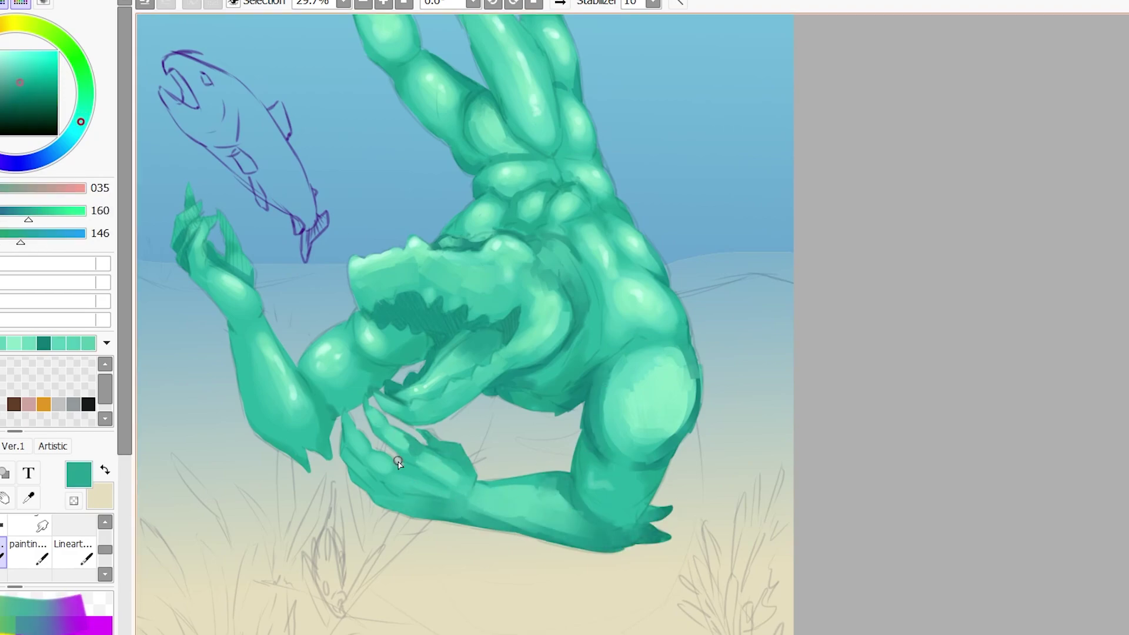
pyautogui.keyDown('alt'); pyautogui.click(443, 458); pyautogui.keyUp('alt')
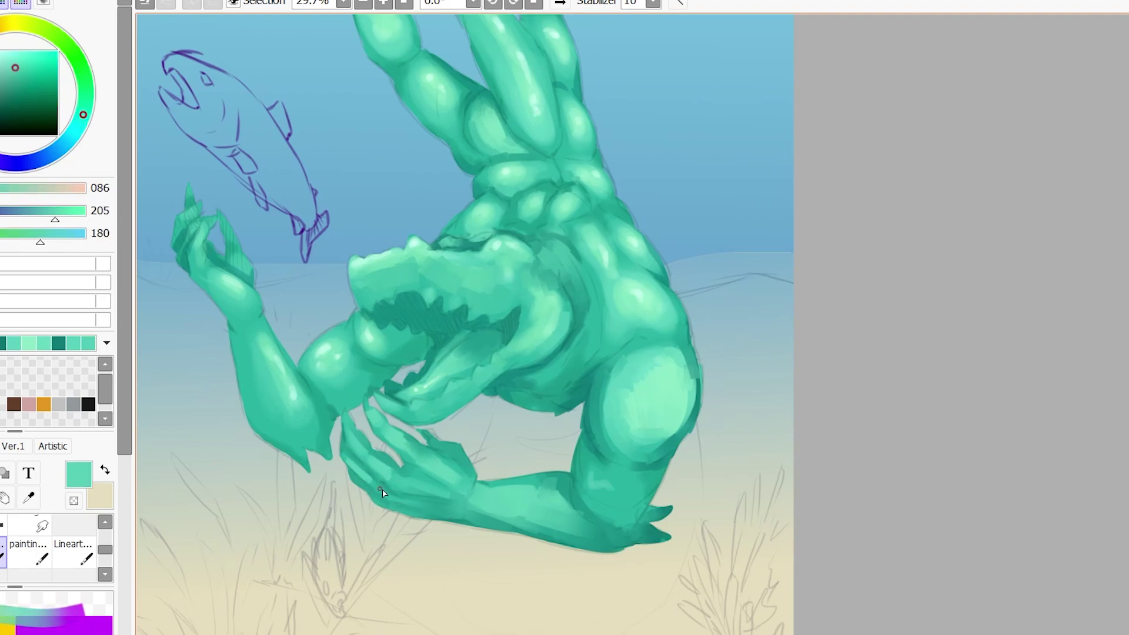
pyautogui.scroll(-1, 382, 493)
pyautogui.scroll(1, 495, 348)
# Smooth the highlights on the far upper arm beside the mouth with sampled light green tones
pyautogui.keyDown('alt'); pyautogui.click(495, 348); pyautogui.keyUp('alt')
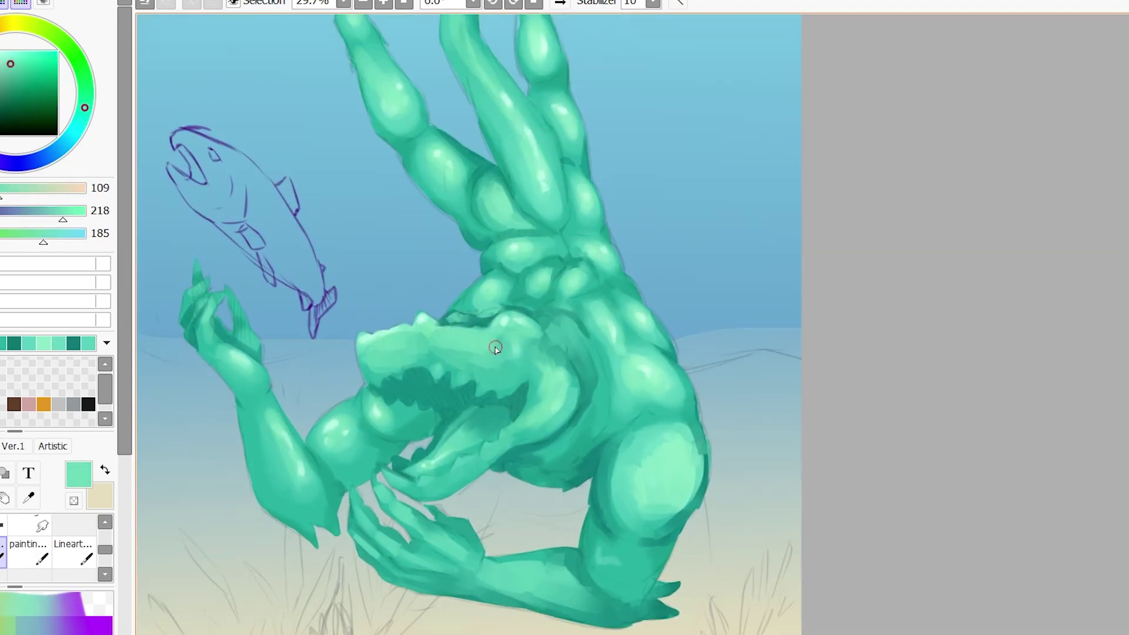
pyautogui.moveTo(345, 414); pyautogui.dragTo(360, 434)
pyautogui.keyDown('alt'); pyautogui.click(385, 396); pyautogui.keyUp('alt')
pyautogui.moveTo(386, 396); pyautogui.dragTo(358, 421)
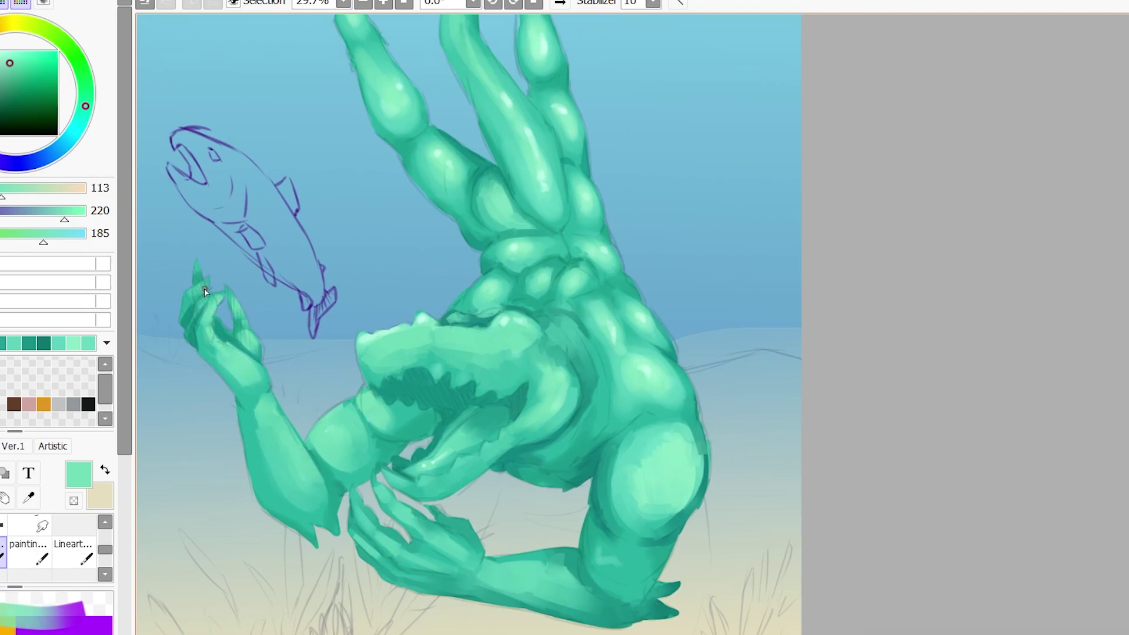
# Blend the raised hand's webbed fingers and its forearm with sampled green tones
pyautogui.keyDown('alt'); pyautogui.click(197, 270); pyautogui.keyUp('alt')
pyautogui.scroll(-1, 197, 273)
pyautogui.scroll(1, 262, 393)
pyautogui.moveTo(268, 418); pyautogui.dragTo(262, 392)
# Brighten the snout's upper edge with pale cyan (192, 248, 238) and blend the hip and abdominal muscles with sampled greens
pyautogui.scroll(-1, 312, 385)
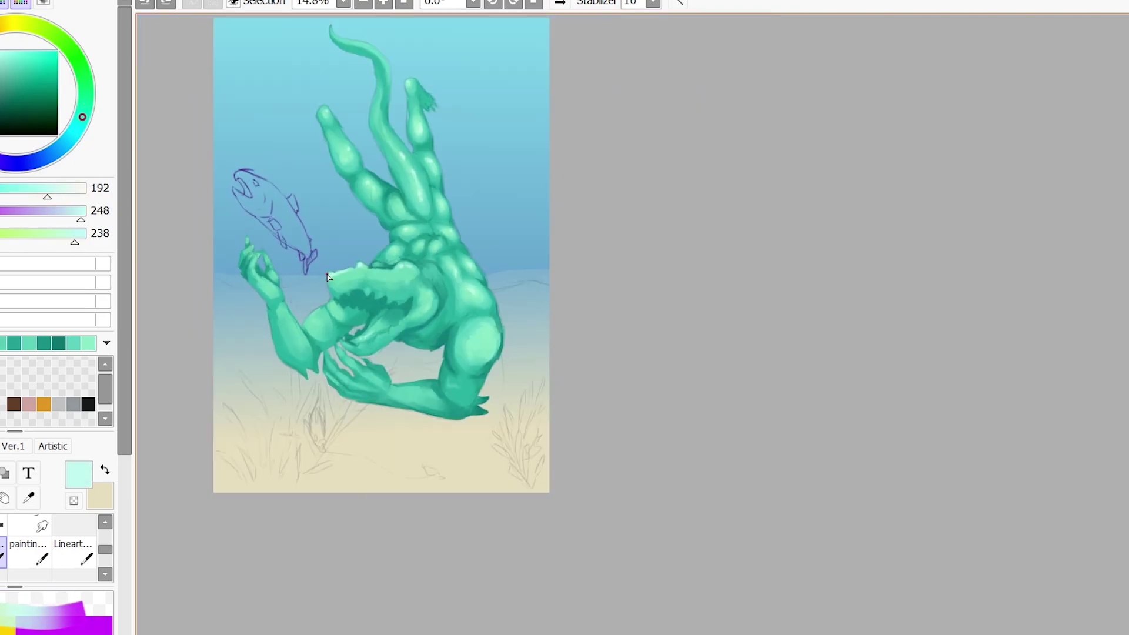
pyautogui.scroll(1, 441, 219)
pyautogui.moveTo(441, 220)
pyautogui.mouseDown()
pyautogui.moveTo(466, 263)
pyautogui.moveTo(516, 261)
pyautogui.moveTo(508, 248)
pyautogui.moveTo(531, 262)
pyautogui.moveTo(486, 294)
pyautogui.moveTo(488, 229)
pyautogui.mouseUp()
pyautogui.keyDown('alt'); pyautogui.click(533, 263); pyautogui.keyUp('alt')
pyautogui.keyDown('alt'); pyautogui.click(474, 239); pyautogui.keyUp('alt')
pyautogui.keyDown('alt'); pyautogui.click(429, 115); pyautogui.keyUp('alt')
pyautogui.scroll(-2, 429, 115)
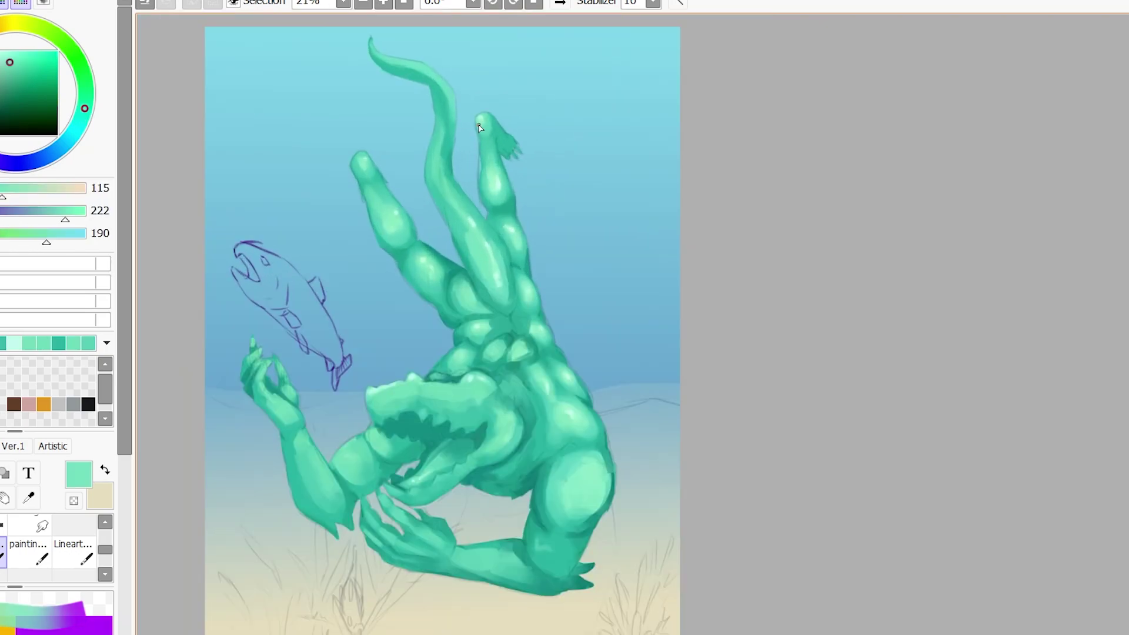
# Reapply the water background gradient with brighter cyan (158, 250, 255) fading down into blue
pyautogui.scroll(-1, 166, 436)
pyautogui.keyDown('alt'); pyautogui.click(542, 131); pyautogui.keyUp('alt')
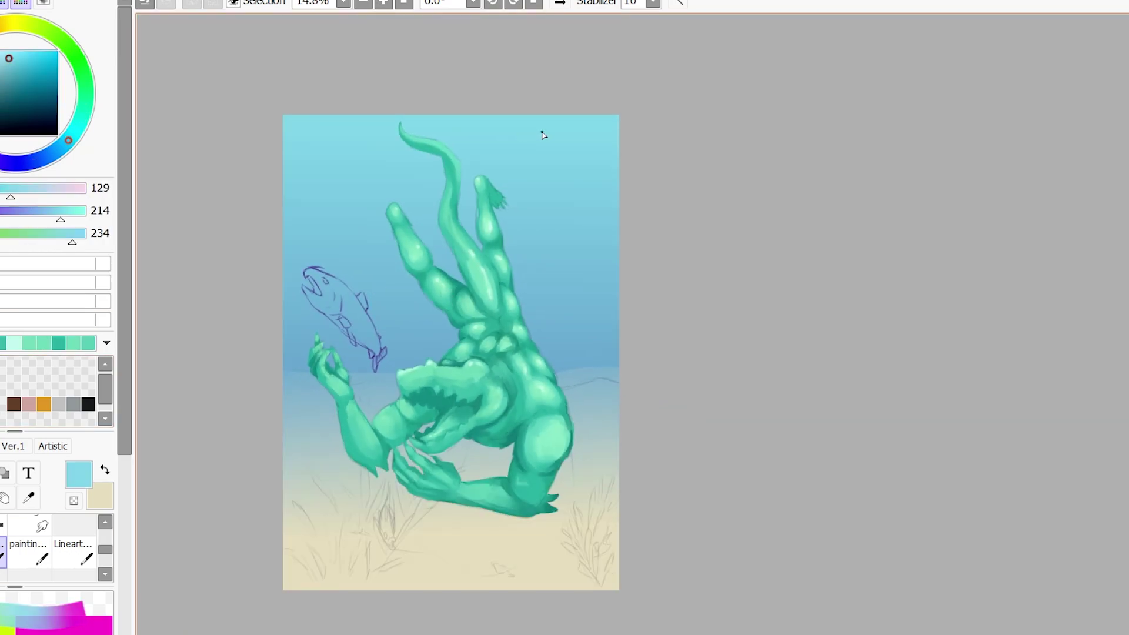
pyautogui.click(26, 550)
pyautogui.moveTo(480, 111); pyautogui.dragTo(471, 154)
pyautogui.scroll(1, 349, 351)
pyautogui.hotkey('ctrl', 'z')
pyautogui.hotkey('ctrl', 'z')
pyautogui.hotkey('ctrl', 'z')
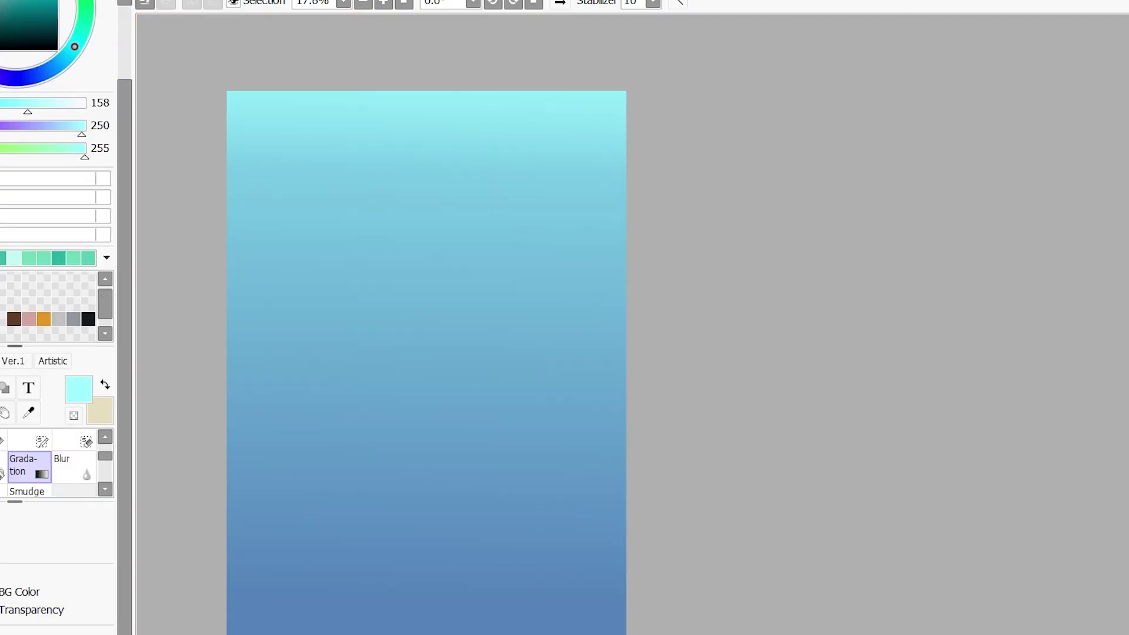
pyautogui.hotkey('ctrl', 'y')
pyautogui.hotkey('ctrl', 'z')
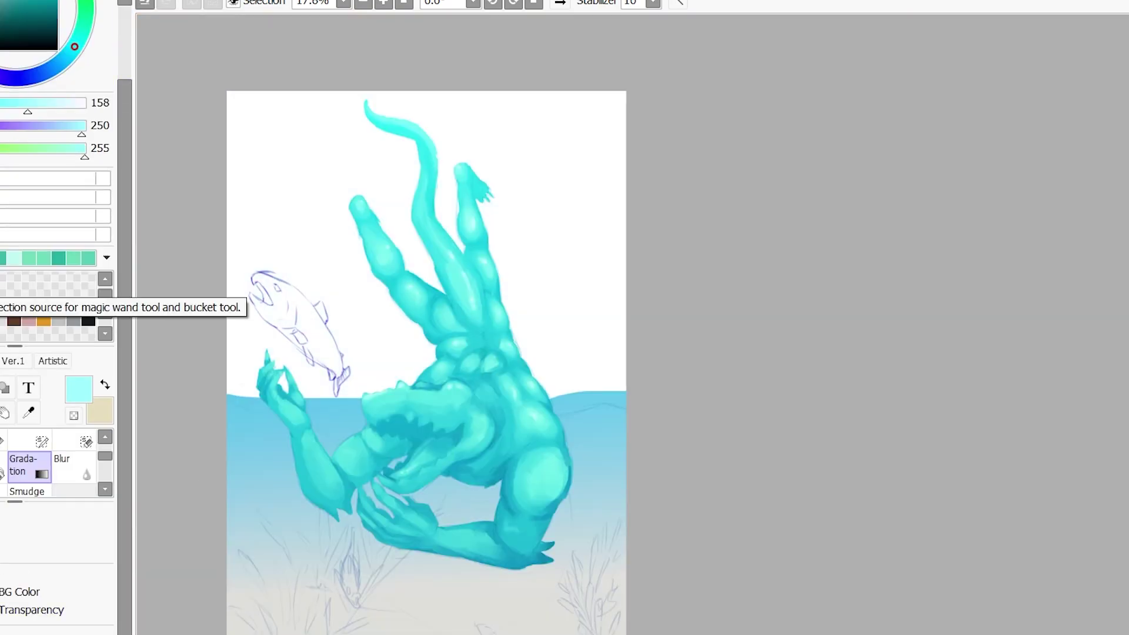
pyautogui.hotkey('ctrl', 'y')
# Block in the sketched fish with flat grey-teal (125, 149, 151) and fill its eye with orange
pyautogui.scroll(3, 275, 266)
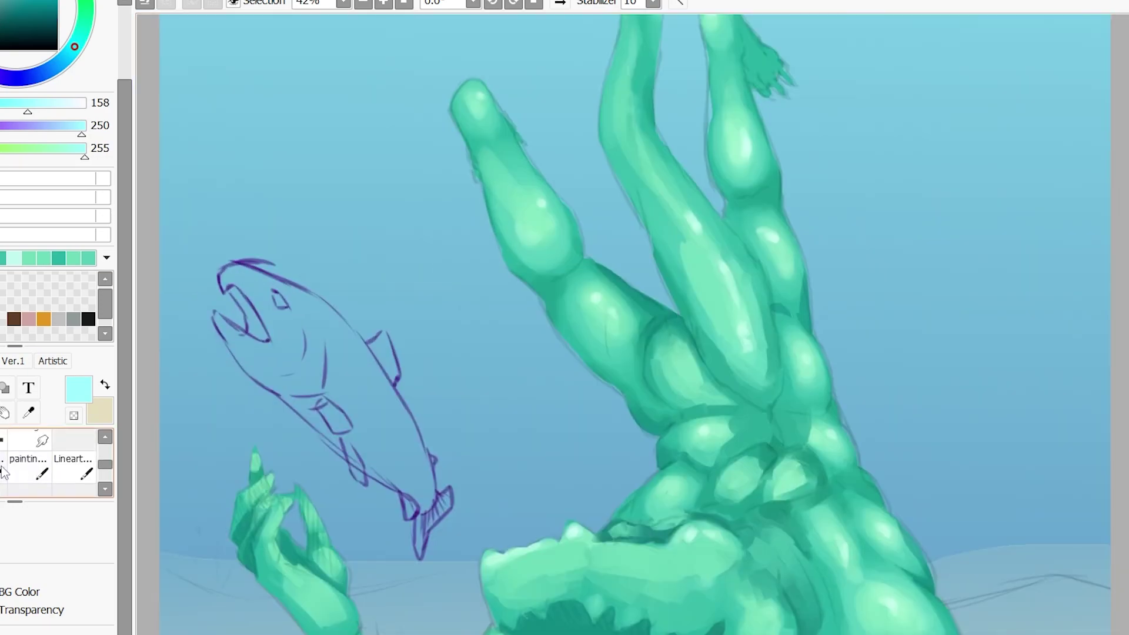
pyautogui.press('b')
pyautogui.moveTo(226, 274)
pyautogui.mouseDown()
pyautogui.moveTo(265, 294)
pyautogui.moveTo(253, 281)
pyautogui.mouseUp()
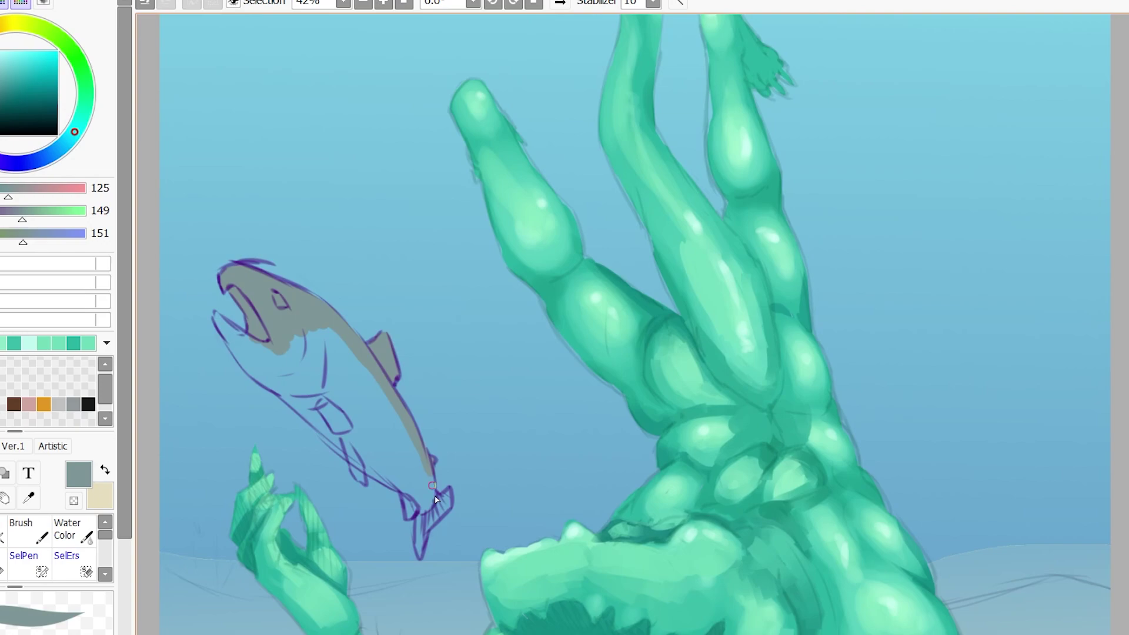
pyautogui.moveTo(410, 476); pyautogui.dragTo(339, 475)
pyautogui.moveTo(231, 344); pyautogui.dragTo(353, 411)
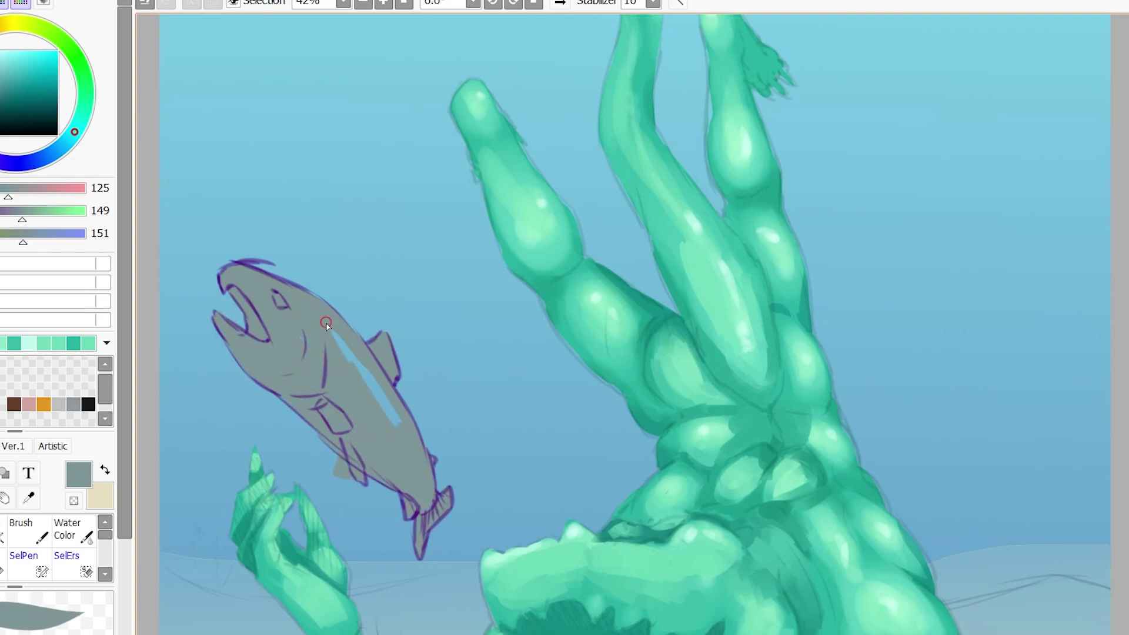
pyautogui.click(44, 403)
pyautogui.moveTo(277, 297); pyautogui.dragTo(283, 304)
# Shade the fish's back dark and its flank brown (147, 127, 94), sampling colours from the salmon reference
pyautogui.click(38, 545)
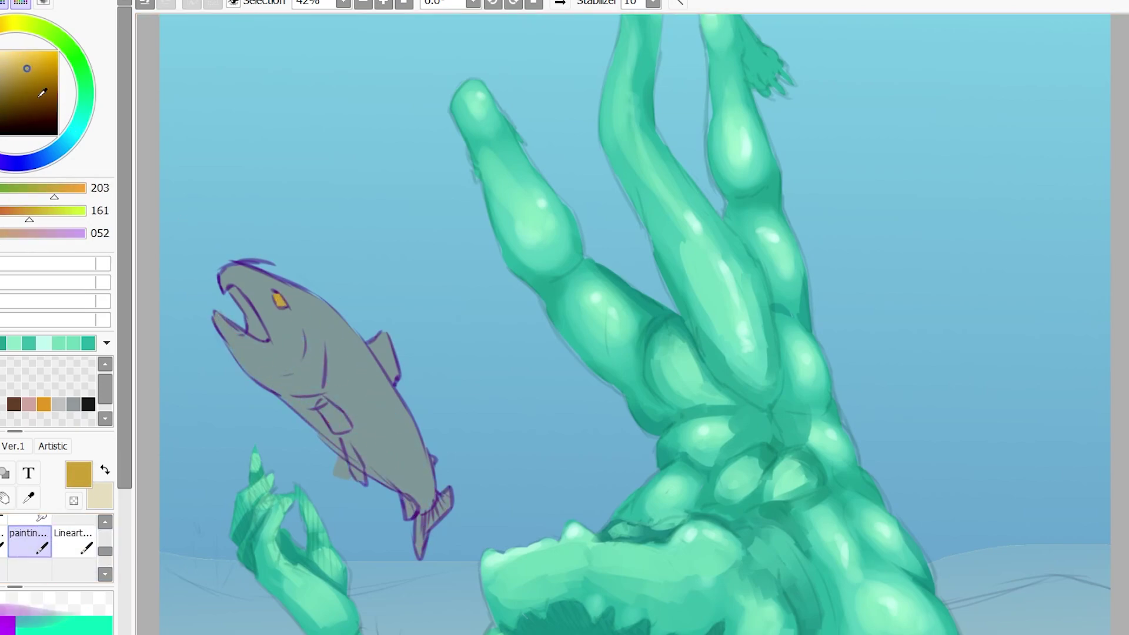
pyautogui.scroll(-1, 844, 249)
pyautogui.moveTo(391, 435); pyautogui.dragTo(339, 403)
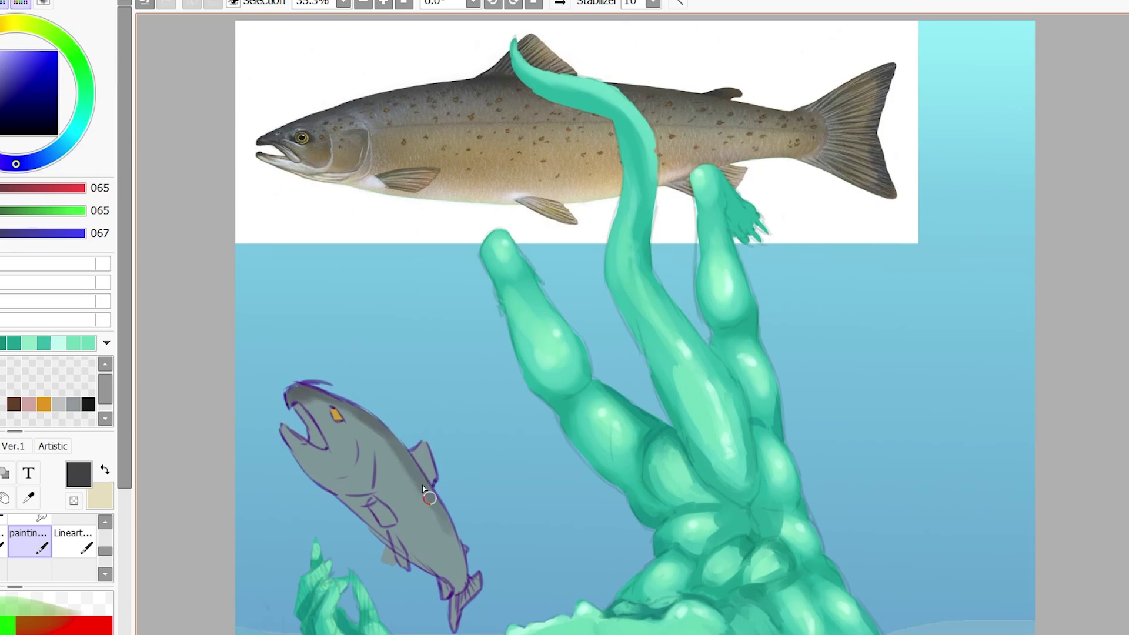
pyautogui.keyDown('alt'); pyautogui.click(447, 156); pyautogui.keyUp('alt')
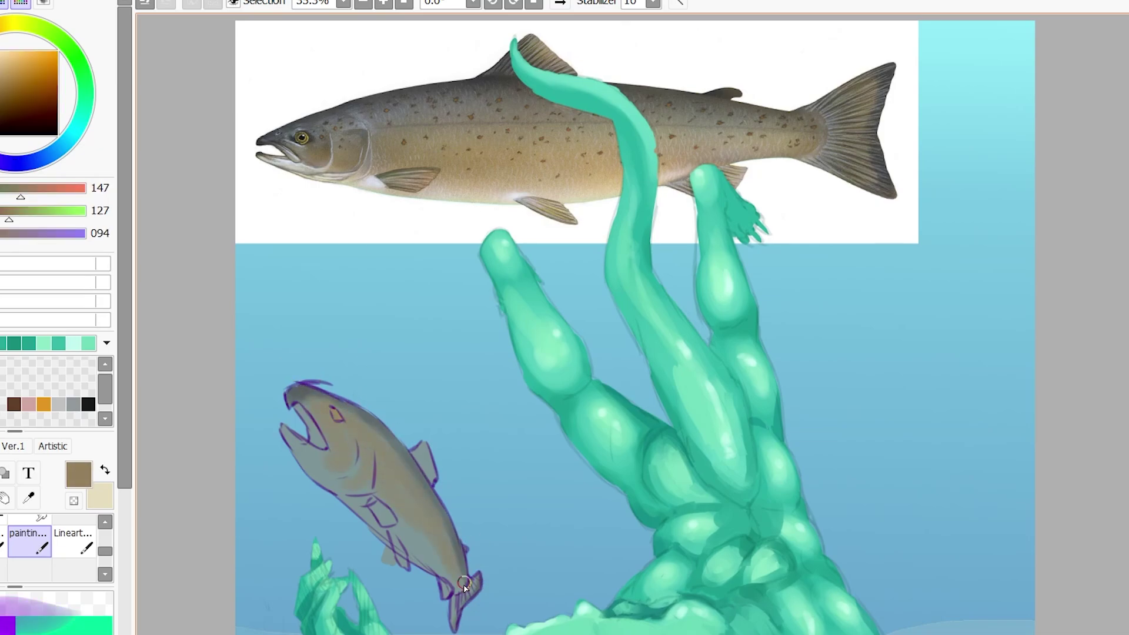
pyautogui.keyDown('alt'); pyautogui.click(404, 445); pyautogui.keyUp('alt')
pyautogui.keyDown('alt'); pyautogui.click(373, 426); pyautogui.keyUp('alt')
pyautogui.moveTo(352, 447); pyautogui.dragTo(371, 523)
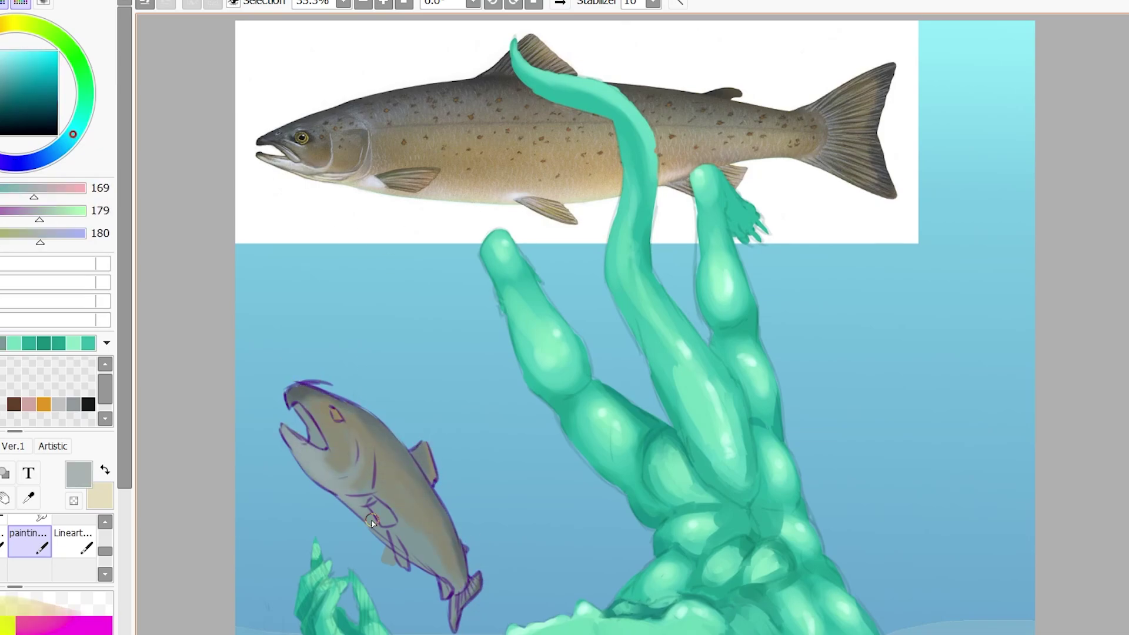
# Lighten the fish's belly and lower jaw with sampled pale tones and detail its eye with dark grey (63, 63, 63)
pyautogui.keyDown('alt'); pyautogui.click(376, 183); pyautogui.keyUp('alt')
pyautogui.moveTo(411, 587); pyautogui.dragTo(452, 549)
pyautogui.moveTo(294, 447); pyautogui.dragTo(344, 494)
pyautogui.scroll(-1, 364, 482)
pyautogui.moveTo(294, 329); pyautogui.dragTo(432, 494)
pyautogui.scroll(2, 365, 411)
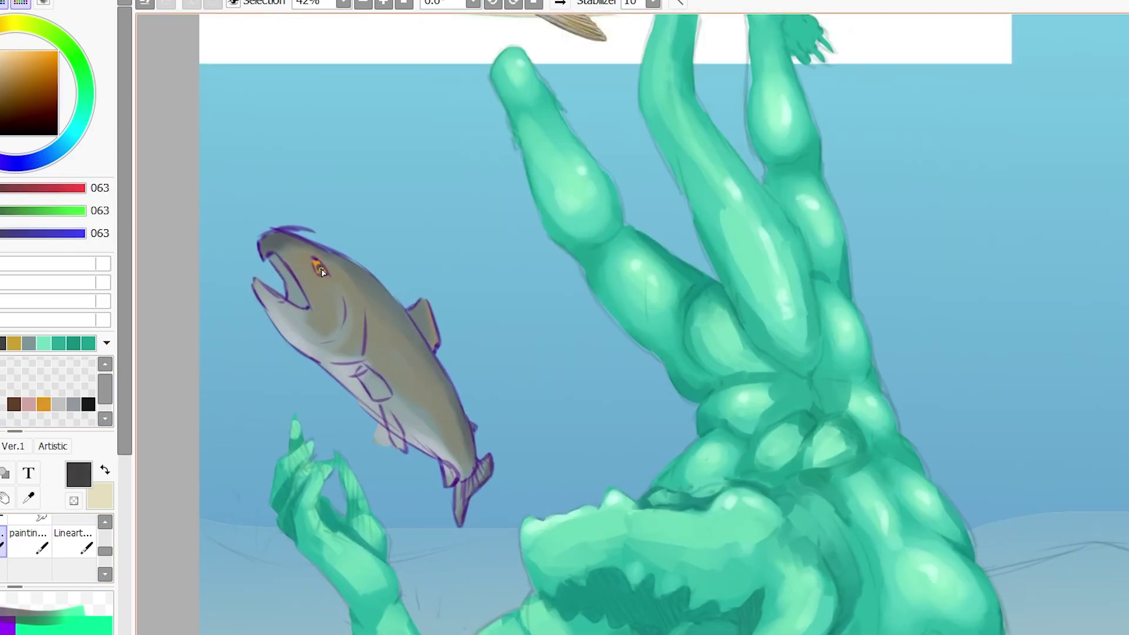
pyautogui.scroll(3, 385, 335)
pyautogui.scroll(-3, 350, 408)
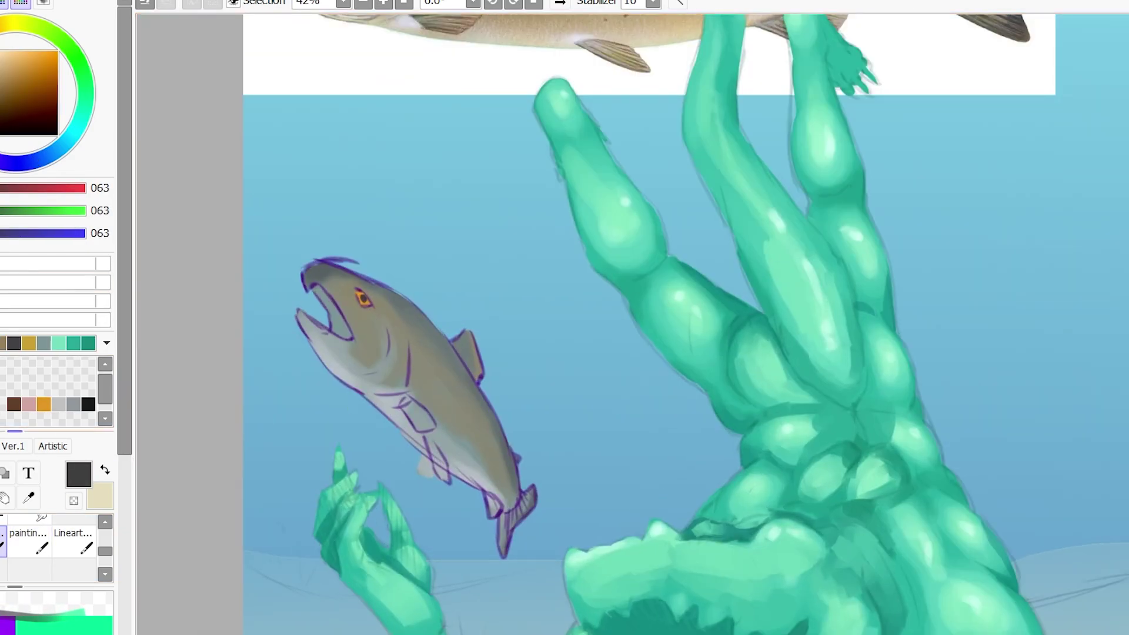
# Repaint the whole fish in flat grey (144, 153, 155) and darken its mouth interior, lower jaw and underside
pyautogui.click(73, 404)
pyautogui.moveTo(329, 300); pyautogui.dragTo(494, 391)
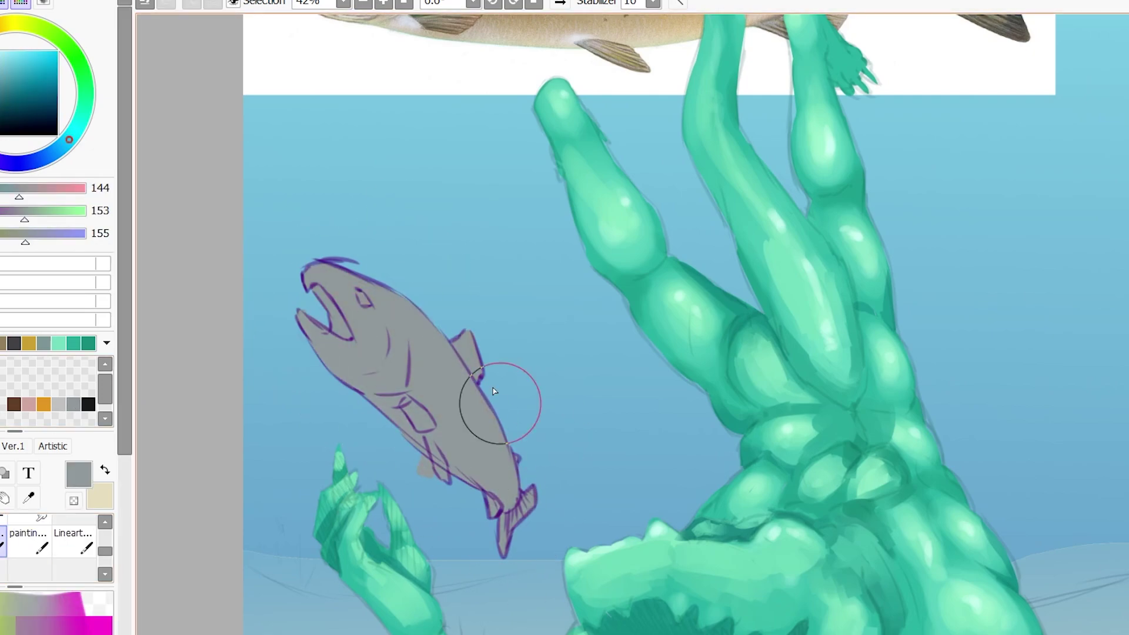
pyautogui.moveTo(347, 300); pyautogui.dragTo(326, 338)
pyautogui.moveTo(308, 320); pyautogui.dragTo(293, 430)
pyautogui.keyDown('alt'); pyautogui.click(339, 486); pyautogui.keyUp('alt')
pyautogui.moveTo(340, 486)
pyautogui.mouseDown()
pyautogui.moveTo(341, 474)
pyautogui.moveTo(391, 452)
pyautogui.mouseUp()
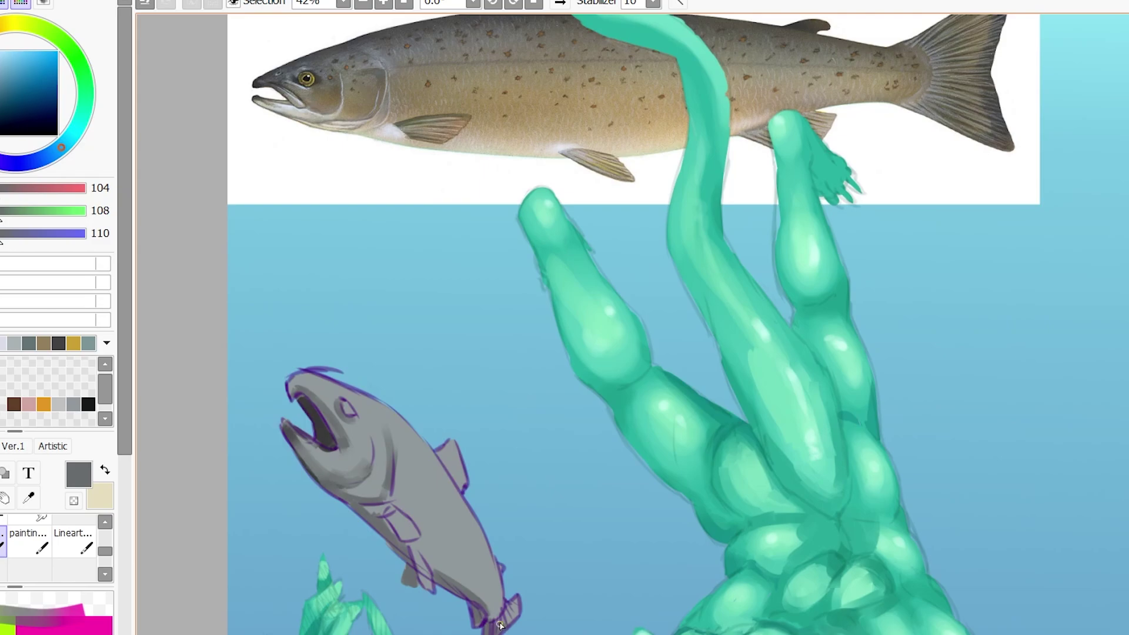
# Shade the fish's tail, flank and underside with sampled mid and dark greys
pyautogui.moveTo(500, 625); pyautogui.dragTo(467, 580)
pyautogui.moveTo(375, 486); pyautogui.dragTo(441, 432)
pyautogui.keyDown('alt'); pyautogui.click(459, 465); pyautogui.keyUp('alt')
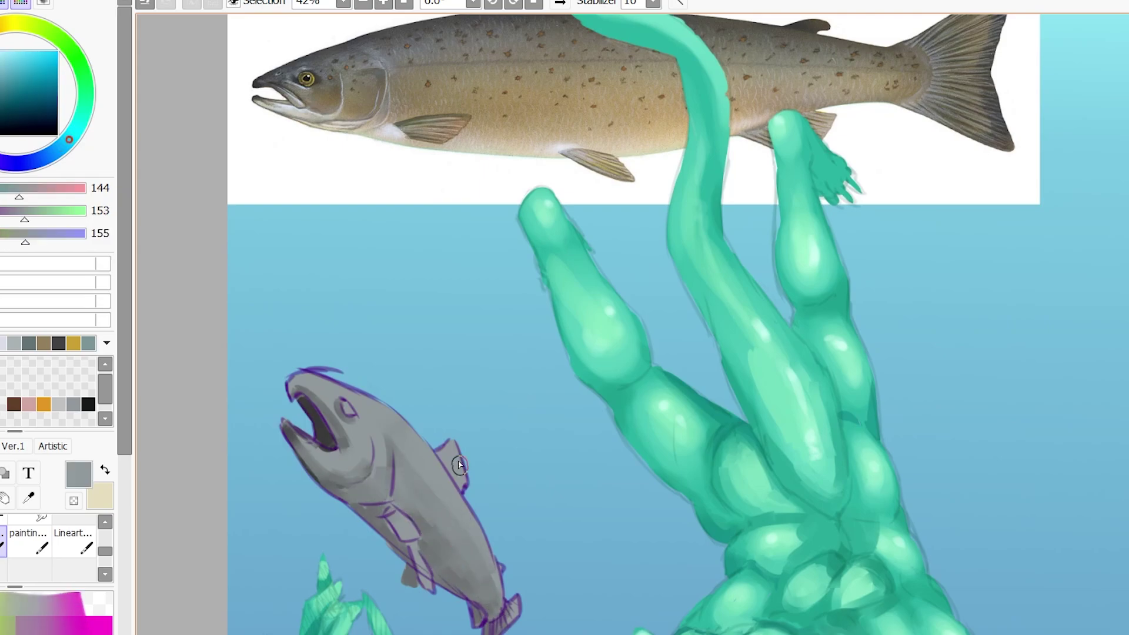
pyautogui.keyDown('alt'); pyautogui.click(322, 433); pyautogui.keyUp('alt')
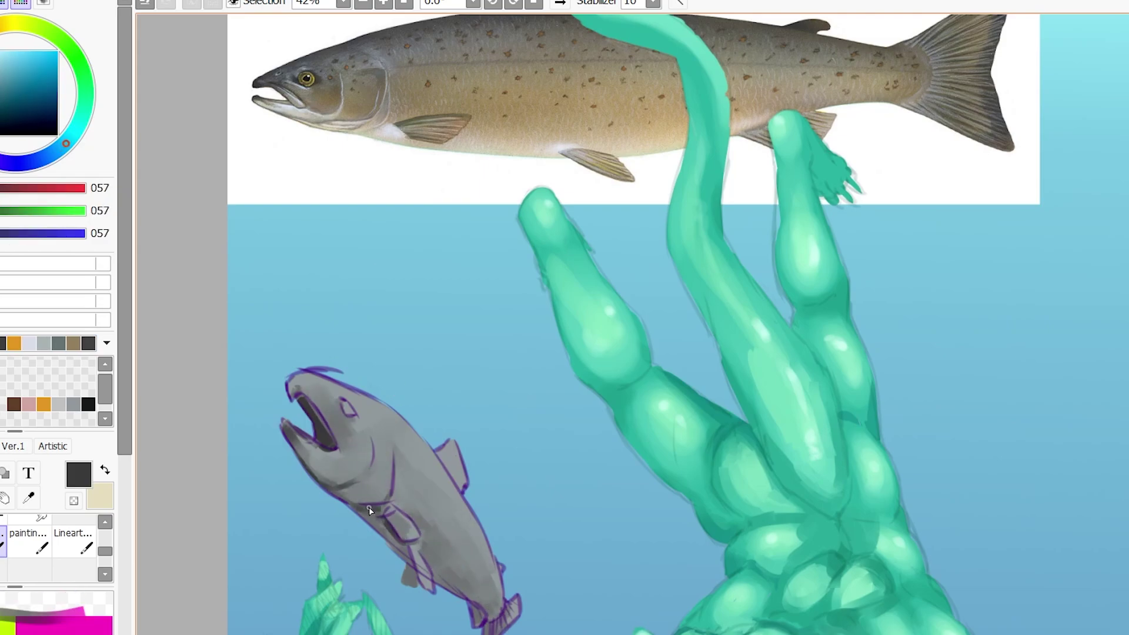
pyautogui.moveTo(473, 606); pyautogui.dragTo(429, 526)
# Blend the greys on the fish's head and gill area and add light grey (208, 209, 210) highlights along its back
pyautogui.keyDown('alt'); pyautogui.click(411, 465); pyautogui.keyUp('alt')
pyautogui.moveTo(365, 494); pyautogui.dragTo(441, 418)
pyautogui.moveTo(254, 406); pyautogui.dragTo(345, 369)
pyautogui.keyDown('alt'); pyautogui.click(382, 423); pyautogui.keyUp('alt')
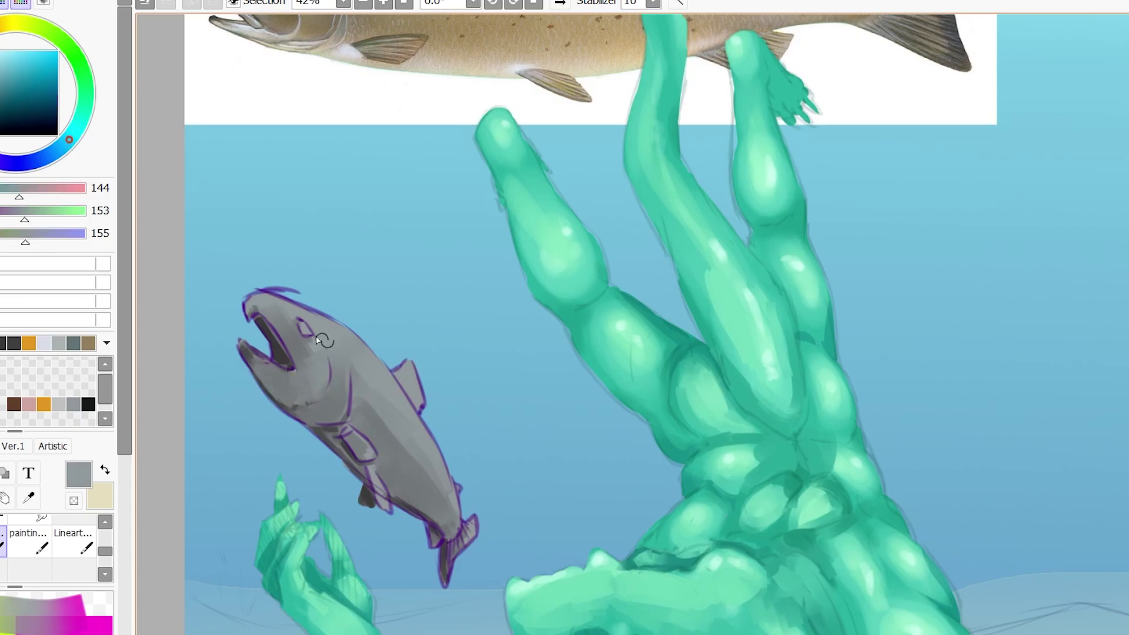
pyautogui.keyDown('alt'); pyautogui.click(353, 353); pyautogui.keyUp('alt')
pyautogui.moveTo(321, 314); pyautogui.dragTo(434, 466)
pyautogui.scroll(-3, 500, 546)
pyautogui.moveTo(305, 294); pyautogui.dragTo(418, 429)
pyautogui.scroll(3, 412, 353)
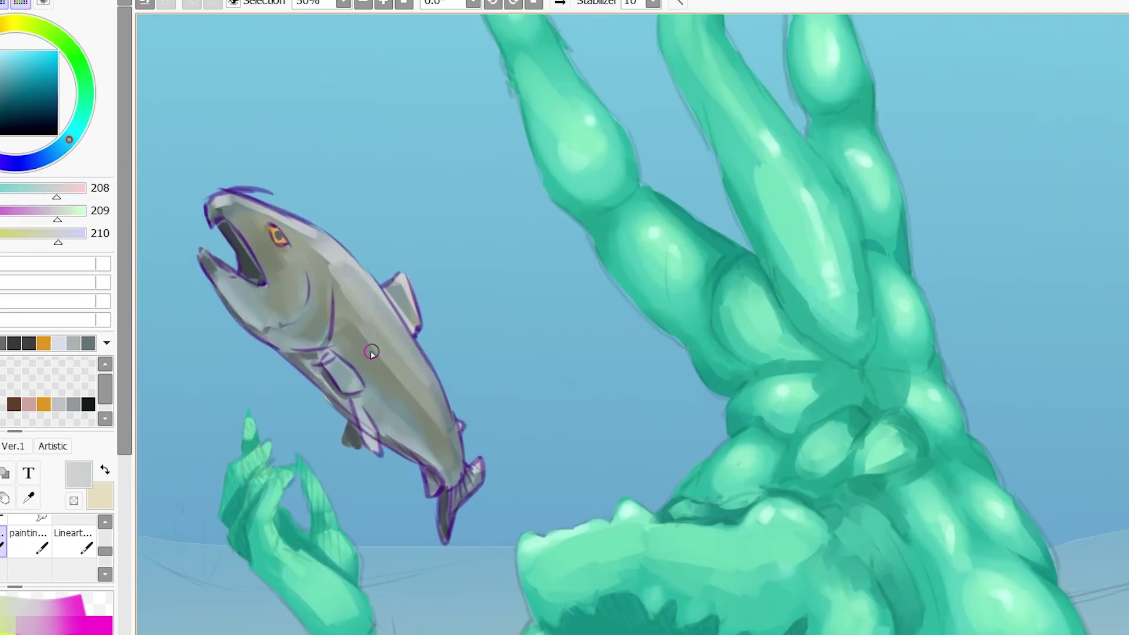
# Tint the grey-shaded fish olive brown (134, 121, 70) with a paler, warm-grey underside
pyautogui.moveTo(412, 176); pyautogui.dragTo(423, 441)
pyautogui.keyDown('alt'); pyautogui.click(447, 194); pyautogui.keyUp('alt')
pyautogui.moveTo(282, 517); pyautogui.dragTo(324, 553)
pyautogui.scroll(-2, 347, 594)
pyautogui.keyDown('alt'); pyautogui.click(181, 433); pyautogui.keyUp('alt')
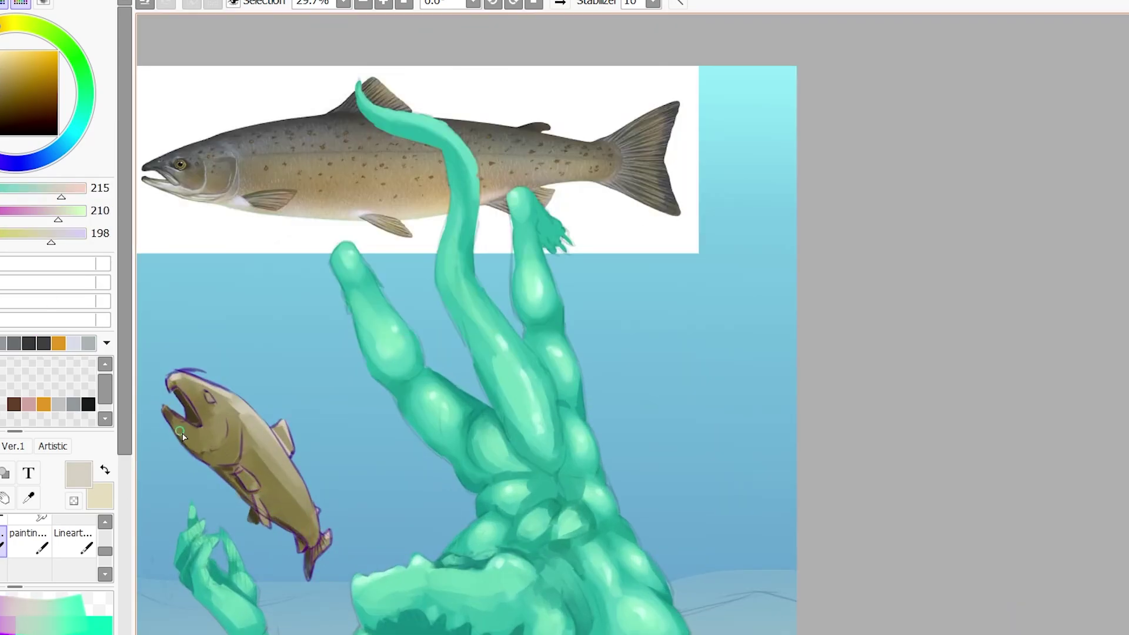
pyautogui.scroll(2, 331, 581)
pyautogui.keyDown('alt'); pyautogui.click(256, 410); pyautogui.keyUp('alt')
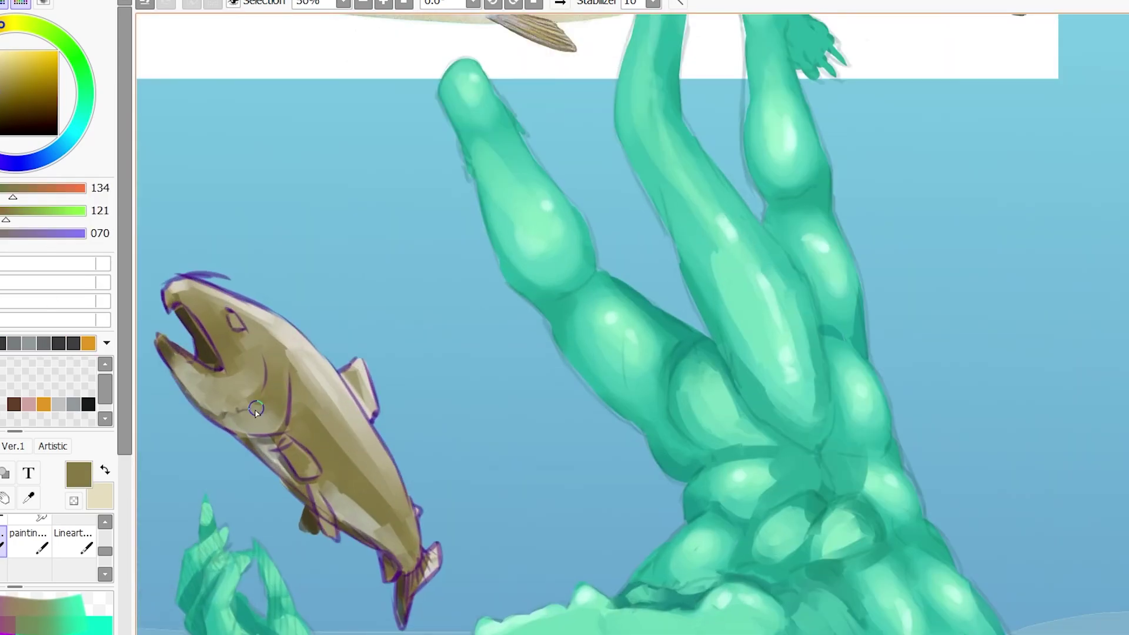
# Paint the fish's eye orange (227, 150, 33) with a black pupil
pyautogui.keyDown('alt'); pyautogui.click(231, 320); pyautogui.keyUp('alt')
pyautogui.click(44, 404)
pyautogui.moveTo(231, 320); pyautogui.dragTo(238, 327)
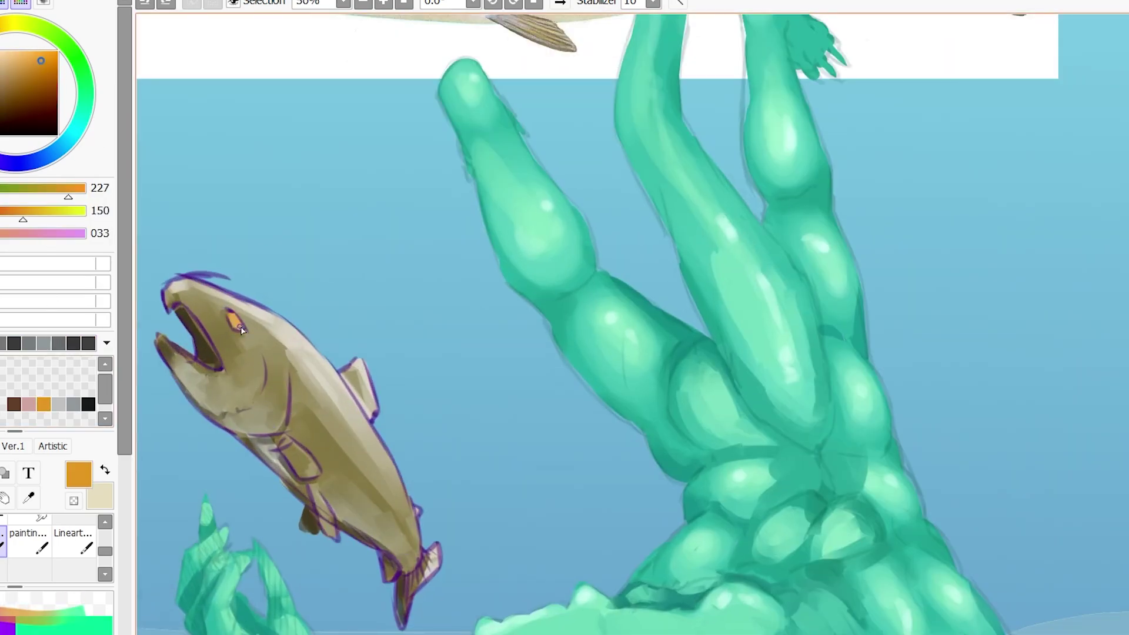
pyautogui.click(88, 404)
pyautogui.scroll(3, 235, 324)
pyautogui.scroll(-5, 300, 382)
pyautogui.scroll(3, 300, 382)
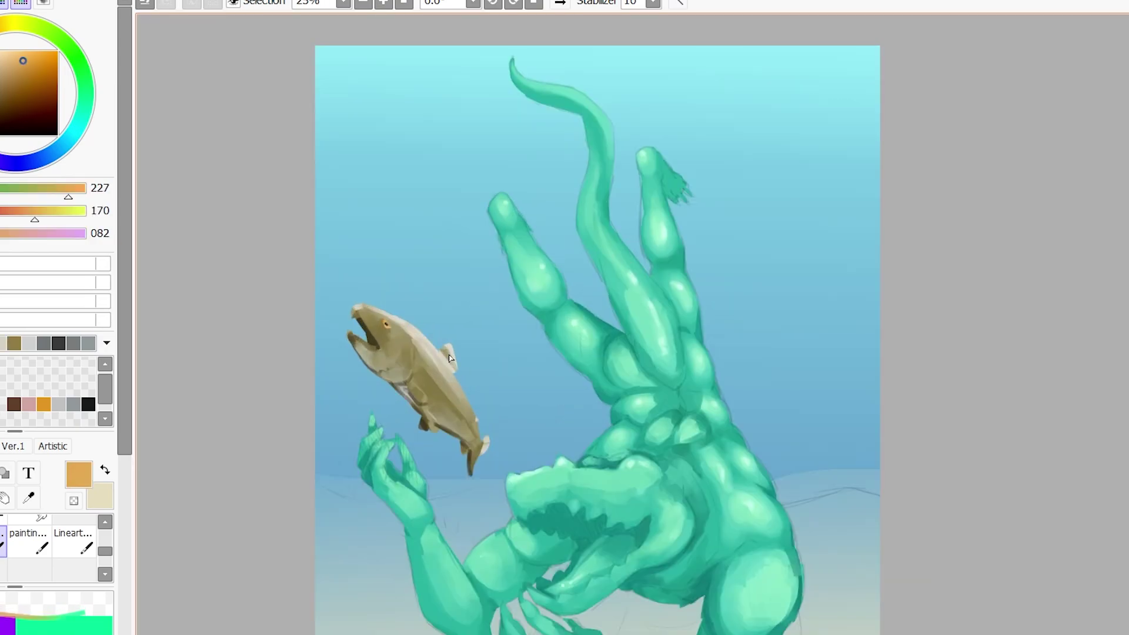
# Add dark fin rays and refine the grey shading on the fish's tail, dorsal fin, side fin and lower jaw
pyautogui.keyDown('alt'); pyautogui.click(322, 340); pyautogui.keyUp('alt')
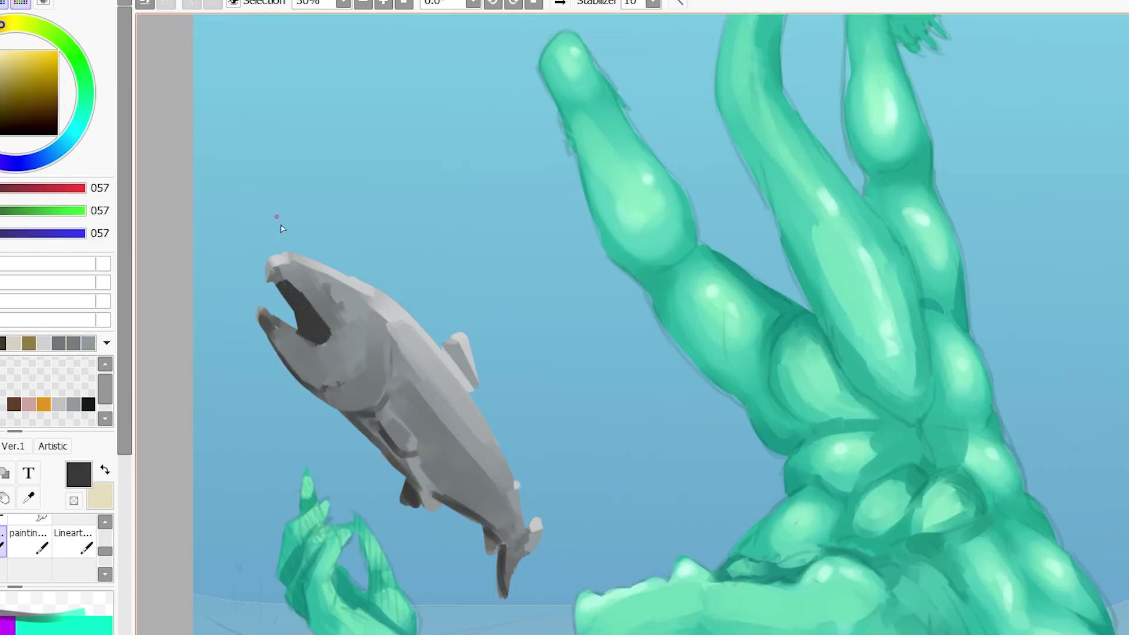
pyautogui.moveTo(521, 525); pyautogui.dragTo(529, 538)
pyautogui.keyDown('alt'); pyautogui.click(459, 359); pyautogui.keyUp('alt')
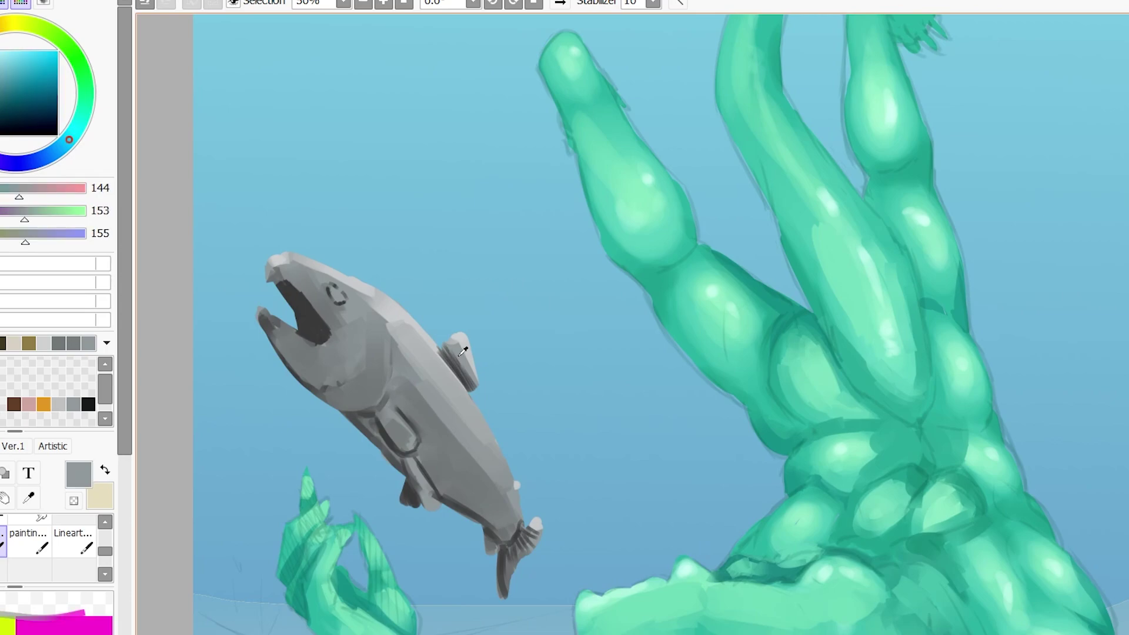
pyautogui.moveTo(453, 353); pyautogui.dragTo(467, 382)
pyautogui.keyDown('alt'); pyautogui.click(388, 435); pyautogui.keyUp('alt')
pyautogui.moveTo(382, 429); pyautogui.dragTo(500, 529)
pyautogui.moveTo(364, 388); pyautogui.dragTo(281, 346)
pyautogui.scroll(-2, 281, 346)
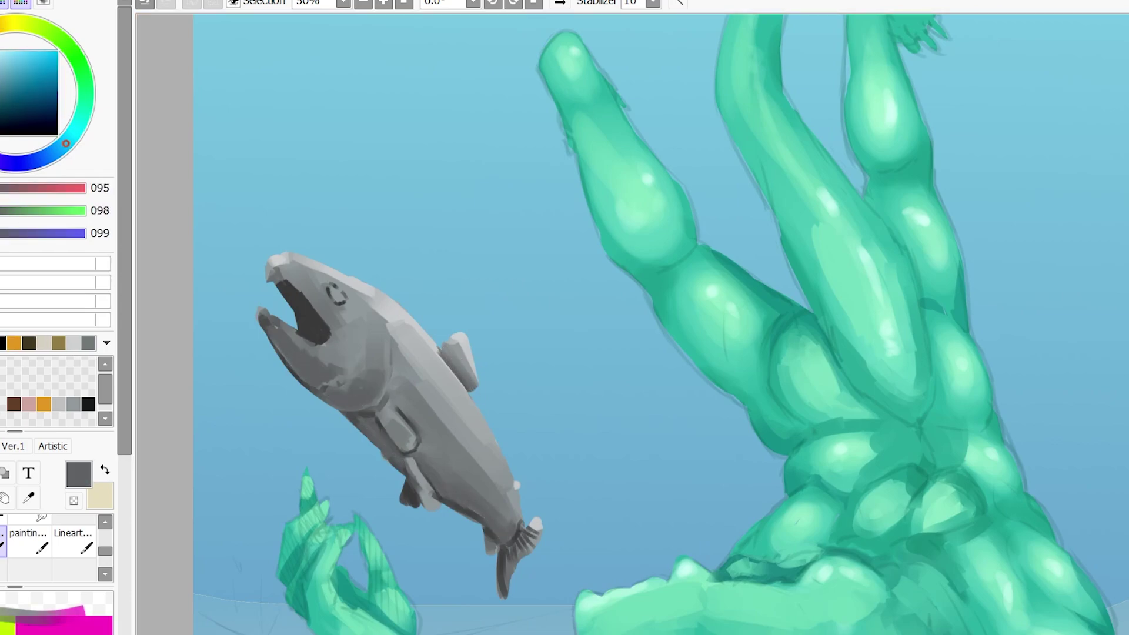
# Bring back the olive colouring over the grey fish and erase rough paint along its outer edges
pyautogui.hotkey('ctrl', 'g')
pyautogui.scroll(-5, 827, 272)
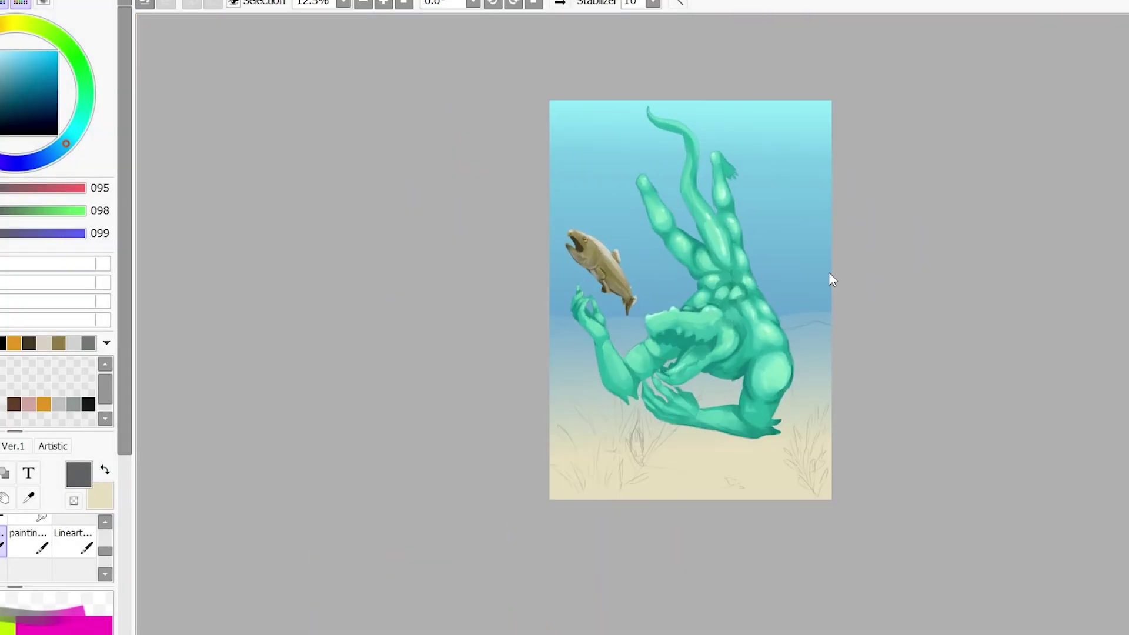
pyautogui.scroll(8, 357, 239)
pyautogui.press('b')
pyautogui.moveTo(321, 257); pyautogui.dragTo(469, 288)
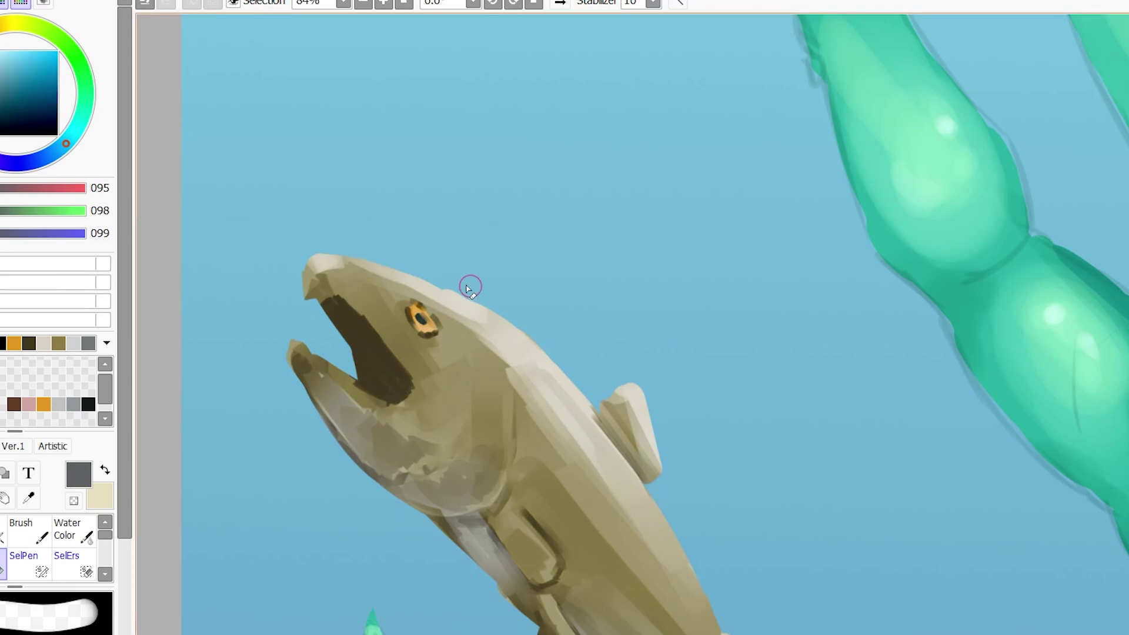
pyautogui.scroll(-2, 292, 382)
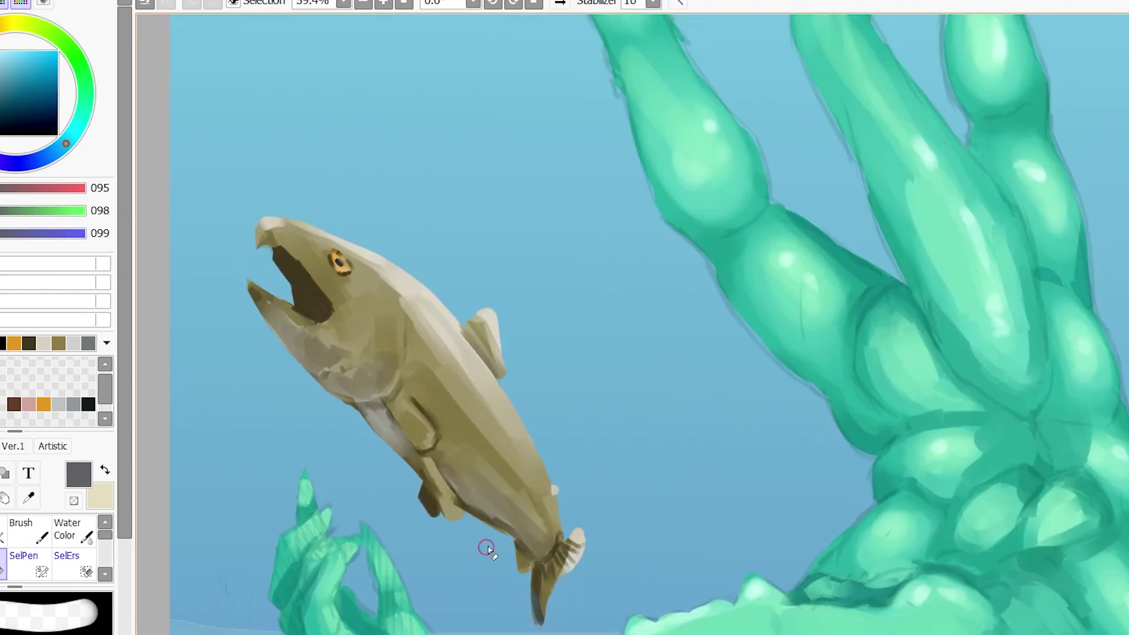
pyautogui.scroll(-3, 570, 475)
# Deepen the shadows along the creature's tail and highlight its upper curve with pale cyan (202, 253, 242)
pyautogui.press('n')
pyautogui.scroll(3, 547, 327)
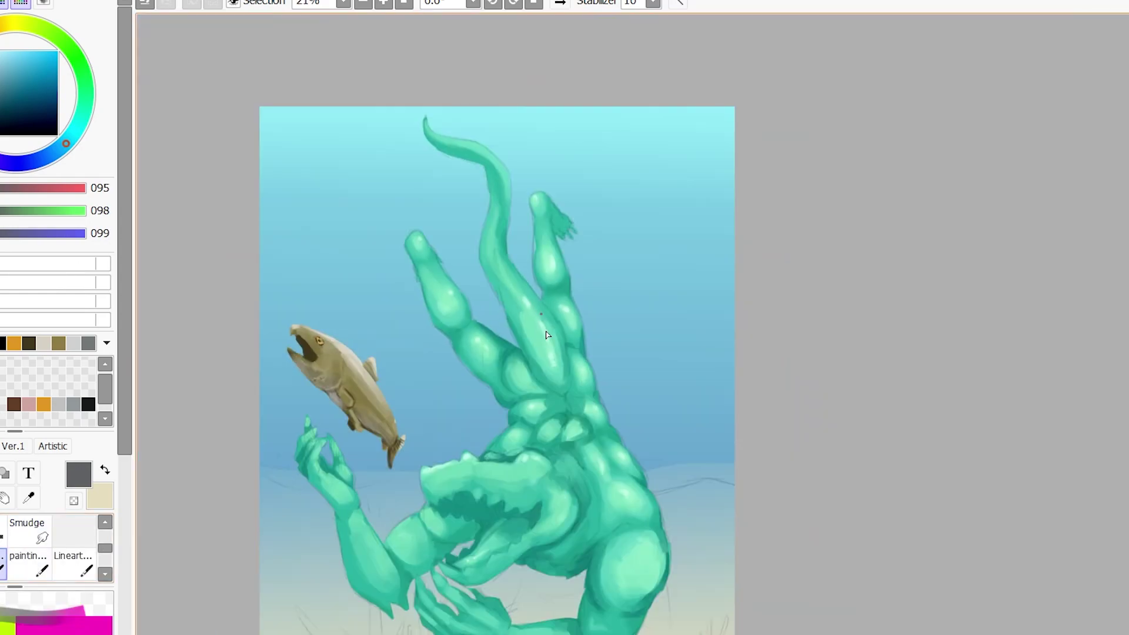
pyautogui.keyDown('alt'); pyautogui.click(547, 327); pyautogui.keyUp('alt')
pyautogui.moveTo(498, 289); pyautogui.dragTo(450, 212)
pyautogui.keyDown('alt'); pyautogui.click(482, 169); pyautogui.keyUp('alt')
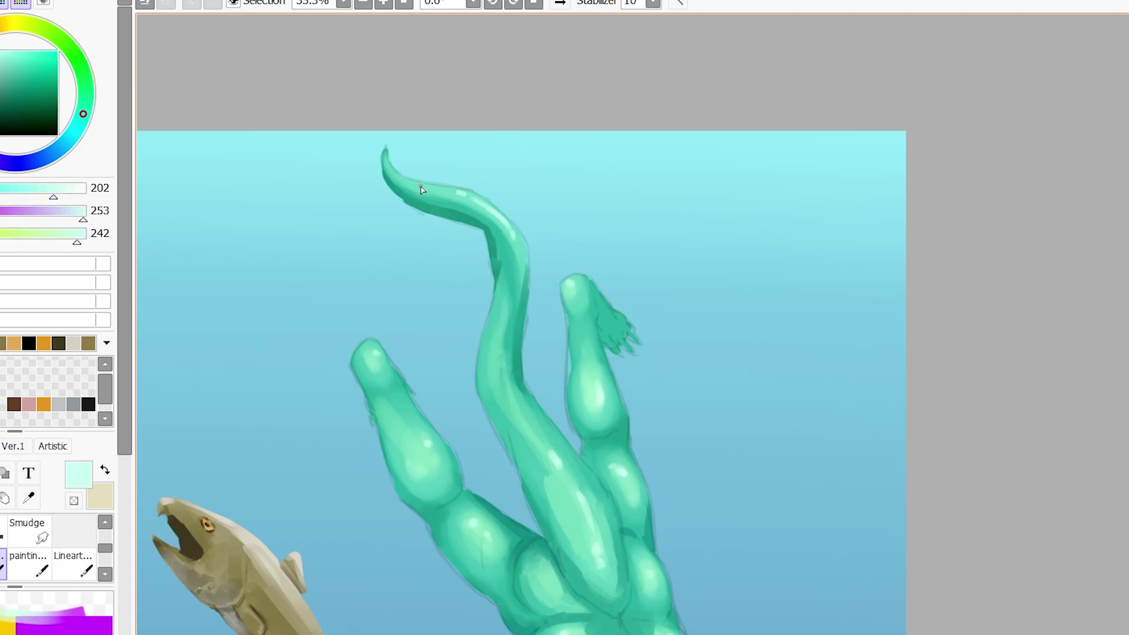
pyautogui.scroll(-3, 482, 170)
# Blend further highlights into the creature's tail with sampled greens, including light mint (171, 243, 221)
pyautogui.scroll(5, 471, 355)
pyautogui.keyDown('alt'); pyautogui.click(467, 362); pyautogui.keyUp('alt')
pyautogui.keyDown('alt'); pyautogui.click(591, 338); pyautogui.keyUp('alt')
pyautogui.moveTo(561, 350)
pyautogui.mouseDown()
pyautogui.moveTo(592, 335)
pyautogui.moveTo(574, 214)
pyautogui.mouseUp()
pyautogui.keyDown('alt'); pyautogui.click(579, 247); pyautogui.keyUp('alt')
pyautogui.moveTo(444, 356); pyautogui.dragTo(459, 350)
pyautogui.scroll(-3, 578, 349)
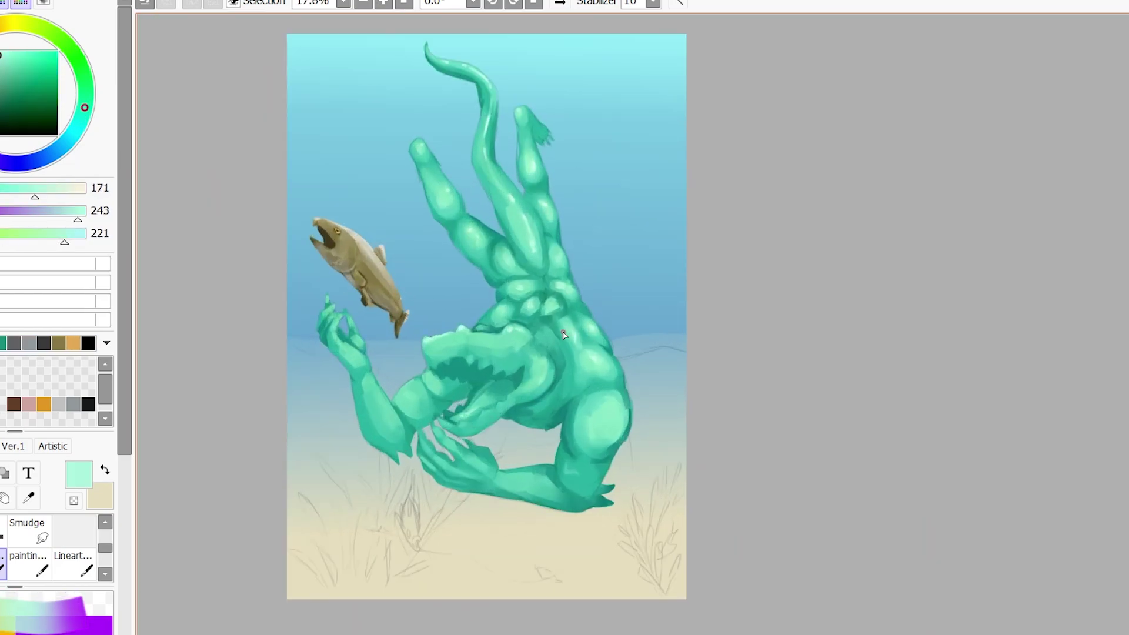
# Paint a darker sand mound (209, 198, 157) behind the sketched plant beside the creature's bent elbow
pyautogui.click(55, 35)
pyautogui.scroll(-1, 584, 254)
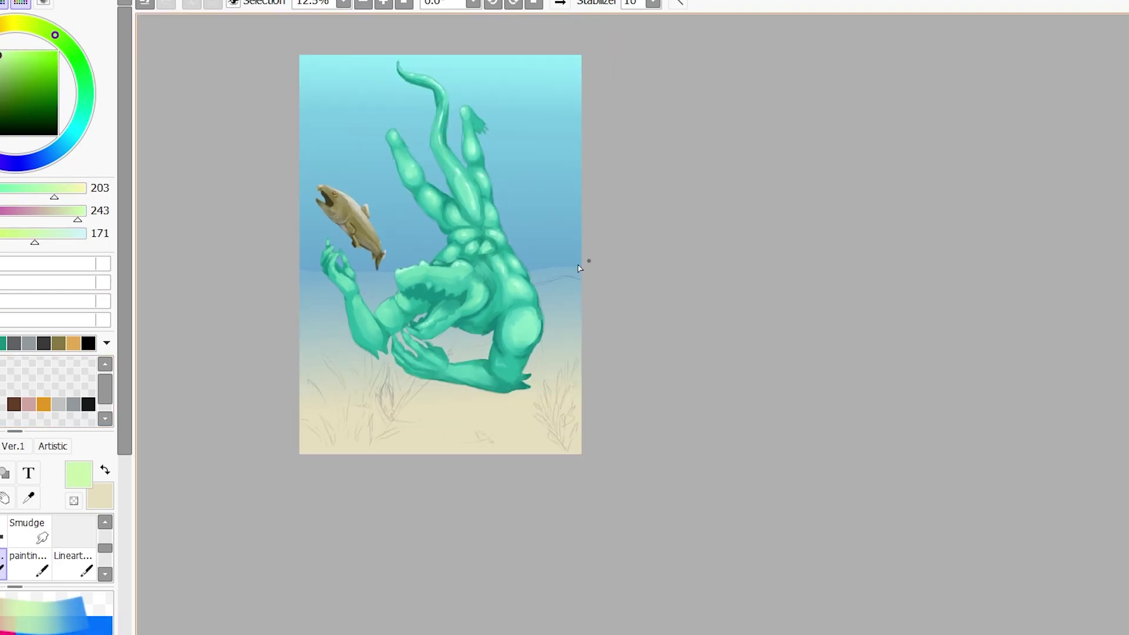
pyautogui.scroll(2, 584, 255)
pyautogui.keyDown('alt'); pyautogui.click(411, 500); pyautogui.keyUp('alt')
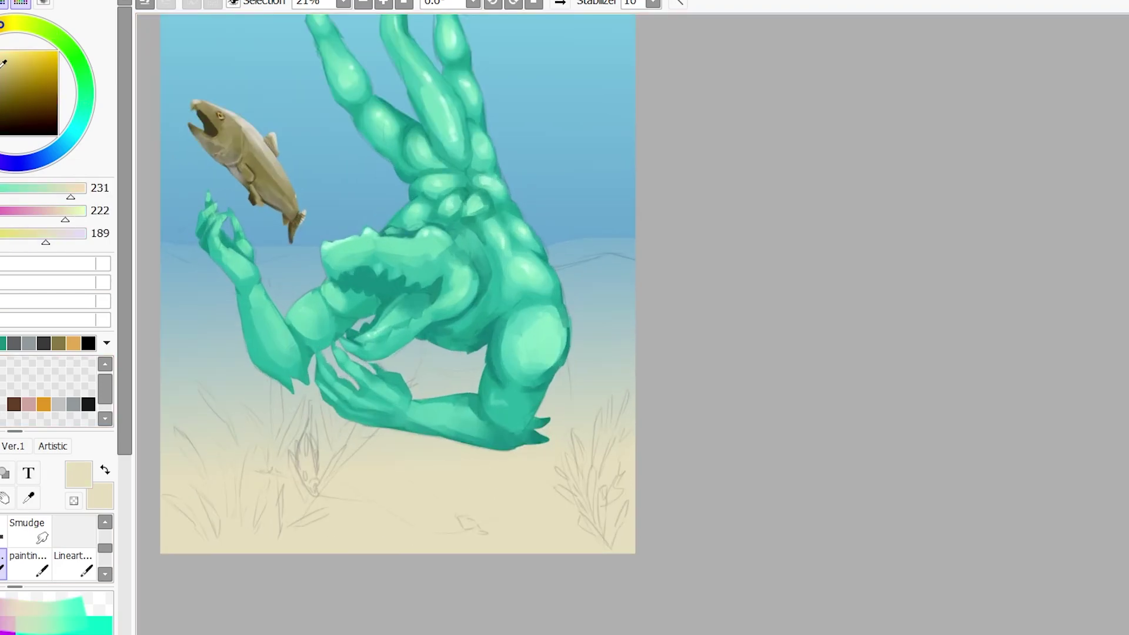
pyautogui.keyDown('alt'); pyautogui.click(262, 167); pyautogui.keyUp('alt')
pyautogui.scroll(-1, 492, 472)
pyautogui.moveTo(611, 465)
pyautogui.mouseDown()
pyautogui.moveTo(504, 493)
pyautogui.moveTo(648, 496)
pyautogui.moveTo(588, 482)
pyautogui.mouseUp()
pyautogui.keyDown('alt'); pyautogui.click(504, 494); pyautogui.keyUp('alt')
pyautogui.hotkey('ctrl', 'z')
pyautogui.moveTo(517, 471)
pyautogui.mouseDown()
pyautogui.moveTo(604, 484)
pyautogui.moveTo(625, 443)
pyautogui.mouseUp()
pyautogui.keyDown('alt'); pyautogui.click(611, 458); pyautogui.keyUp('alt')
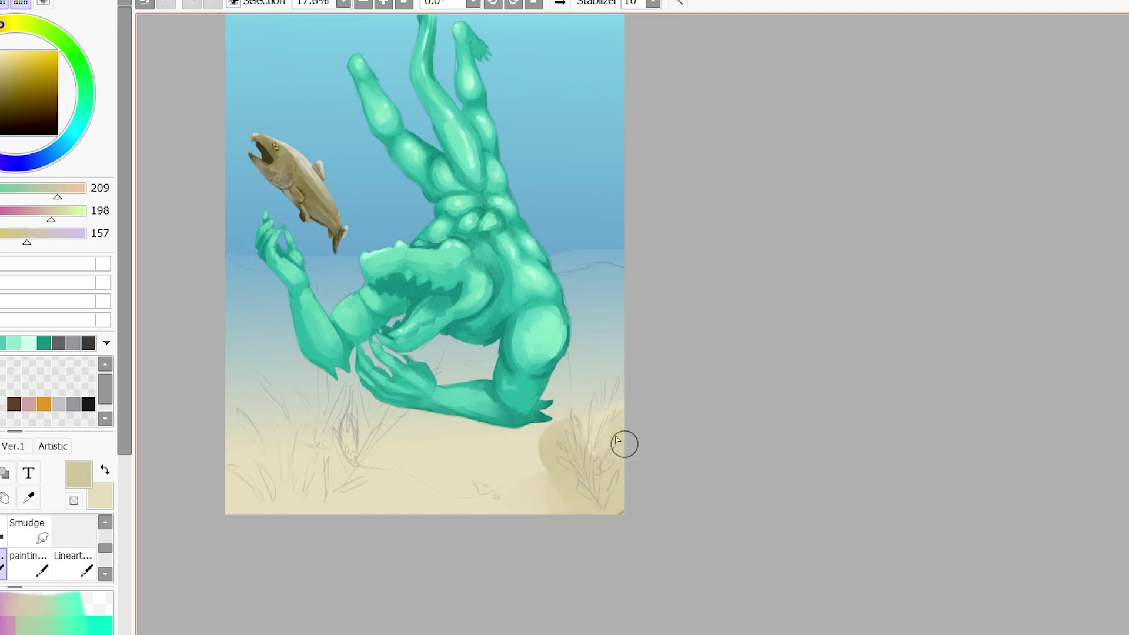
# Paint darker sand patches across the seabed and blend the far edge with sampled water tones, including (174, 198, 197)
pyautogui.moveTo(247, 500); pyautogui.dragTo(461, 478)
pyautogui.keyDown('alt'); pyautogui.click(442, 495); pyautogui.keyUp('alt')
pyautogui.moveTo(412, 423)
pyautogui.mouseDown()
pyautogui.moveTo(442, 495)
pyautogui.moveTo(237, 496)
pyautogui.moveTo(390, 517)
pyautogui.moveTo(252, 410)
pyautogui.moveTo(282, 432)
pyautogui.mouseUp()
pyautogui.keyDown('alt'); pyautogui.click(247, 494); pyautogui.keyUp('alt')
pyautogui.keyDown('alt'); pyautogui.click(259, 423); pyautogui.keyUp('alt')
pyautogui.keyDown('alt'); pyautogui.click(255, 405); pyautogui.keyUp('alt')
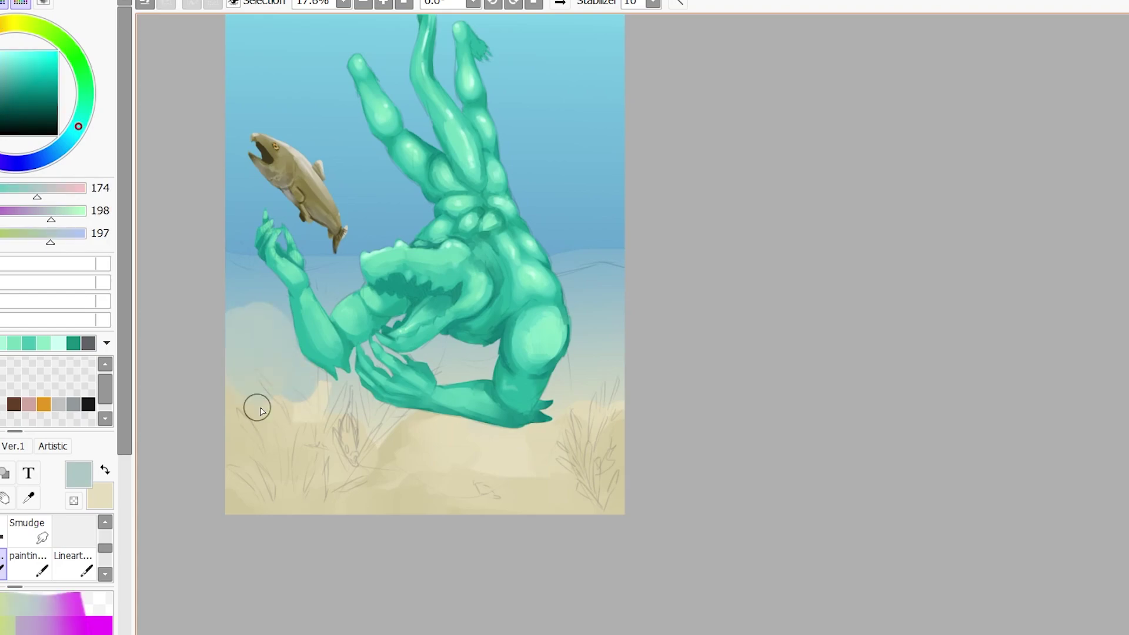
pyautogui.keyDown('alt'); pyautogui.click(294, 371); pyautogui.keyUp('alt')
# Paint thick green (84, 115, 83) seaweed blades over the sketched plants below the creature's raised arm
pyautogui.scroll(-2, 294, 371)
pyautogui.scroll(1, 294, 370)
pyautogui.click(76, 57)
pyautogui.moveTo(250, 447); pyautogui.dragTo(272, 486)
pyautogui.moveTo(271, 485); pyautogui.dragTo(293, 438)
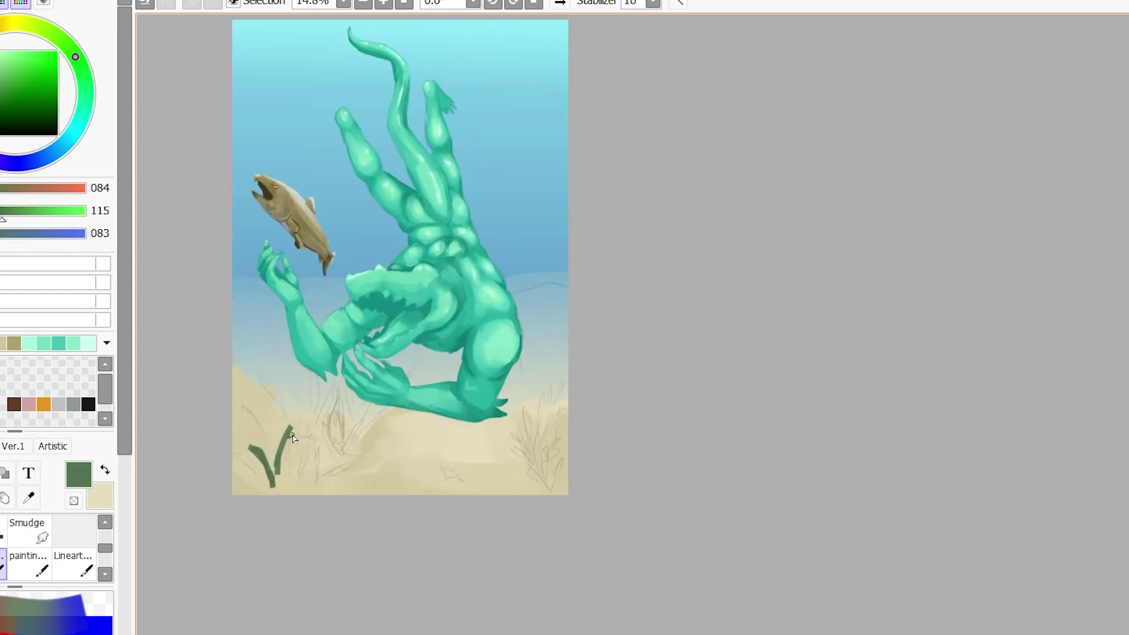
pyautogui.moveTo(277, 390); pyautogui.dragTo(250, 418)
pyautogui.moveTo(320, 400); pyautogui.dragTo(294, 447)
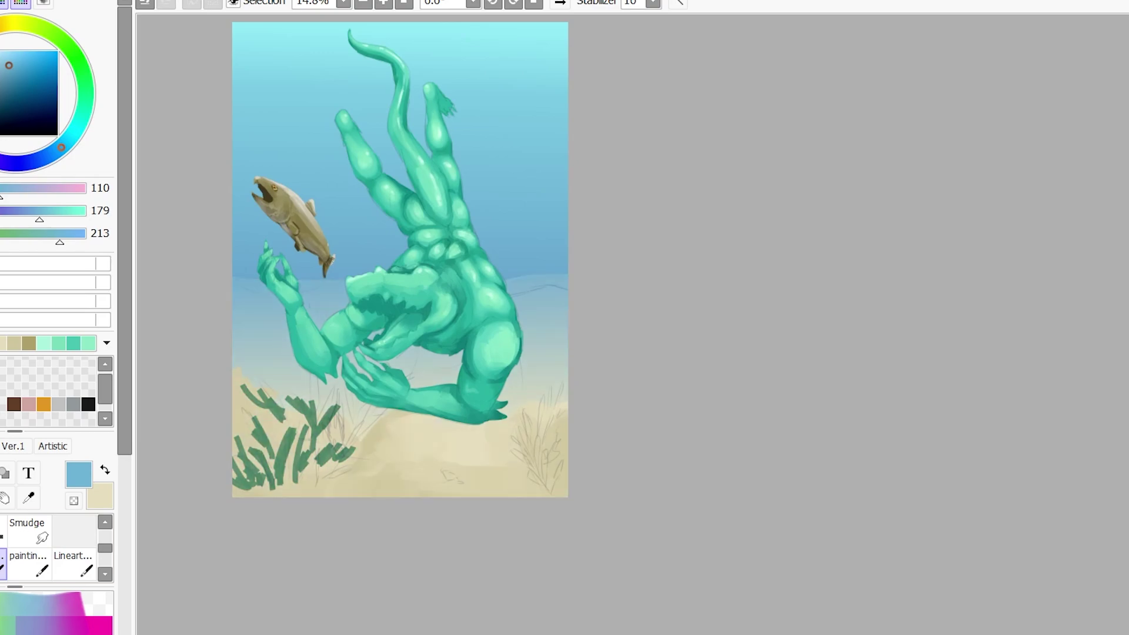
# Try thinner, tapered green (84, 115, 83) blades over the sketched seaweed with the painting brush
pyautogui.click(28, 562)
pyautogui.scroll(2, 311, 432)
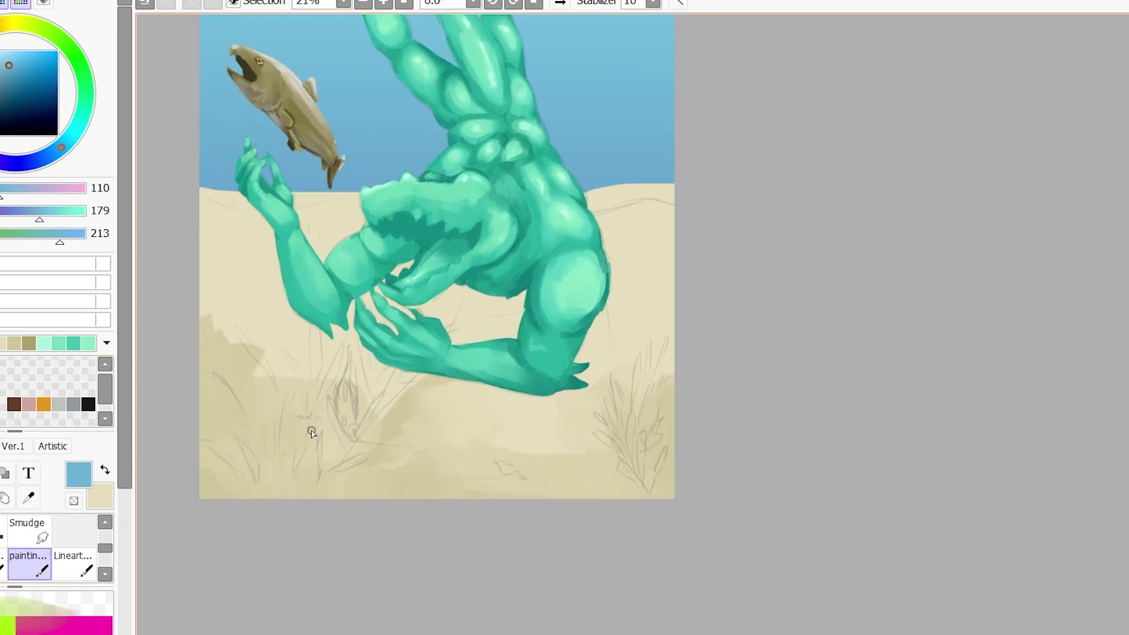
pyautogui.moveTo(350, 406); pyautogui.dragTo(313, 473)
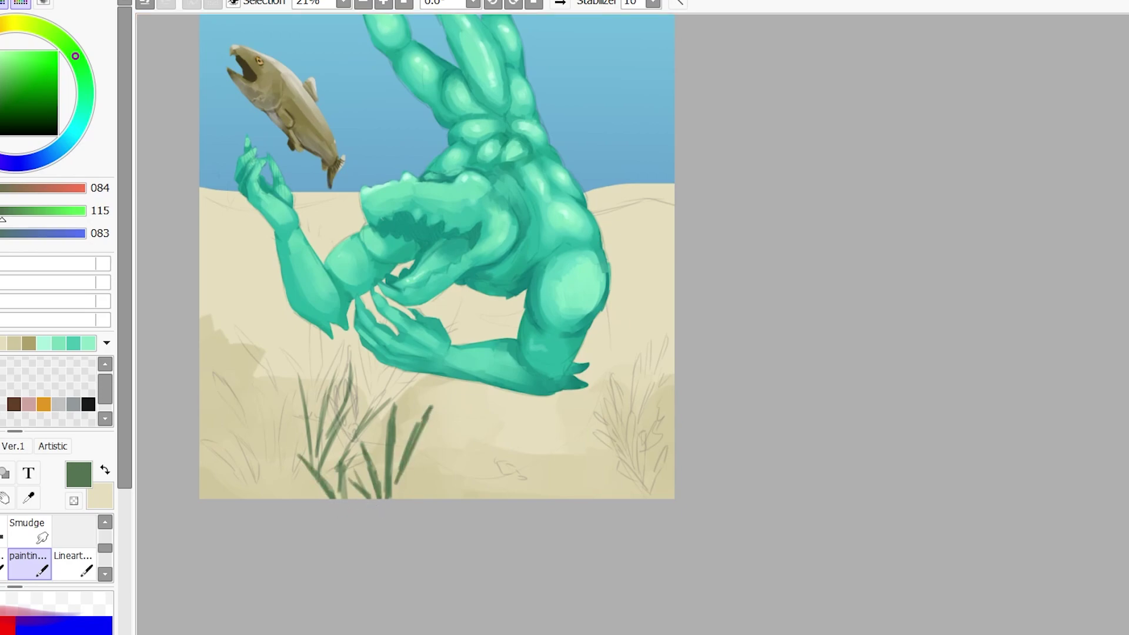
# Shift the large fish's hue toward a warmer orange-brown with a Hue/Saturation adjustment
pyautogui.hotkey('ctrl', 'u')
pyautogui.moveTo(1028, 428); pyautogui.dragTo(1014, 428)
pyautogui.click(1092, 539)
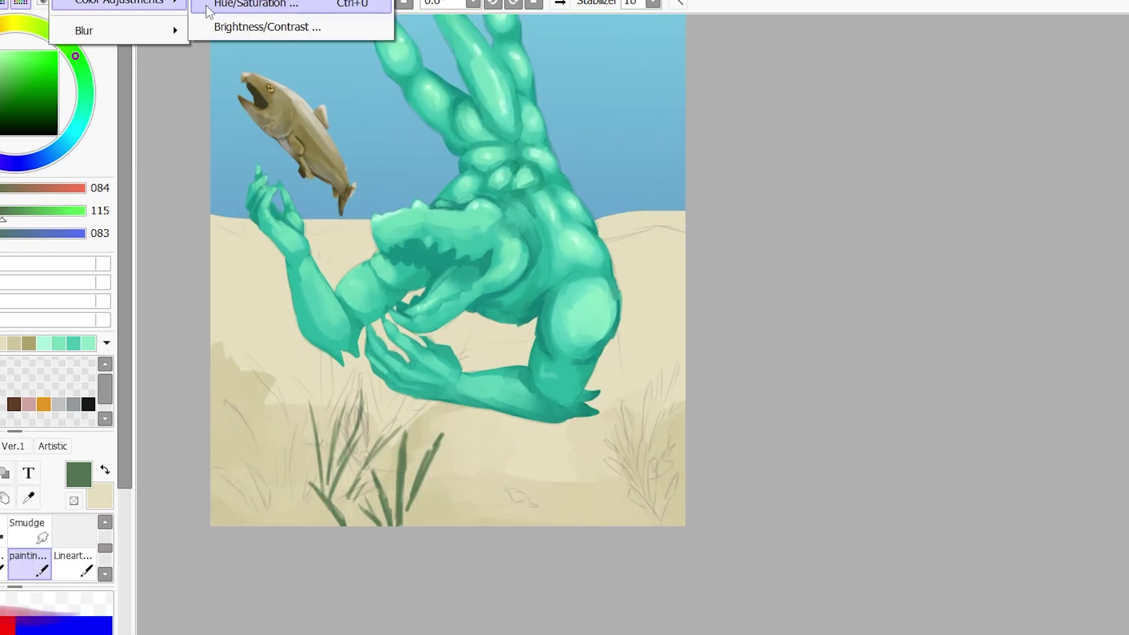
# Undo the last seaweed and cover the seabed with pointed grass blades, dark green (84, 115, 83) in front and grey-green (118, 136, 118) behind
pyautogui.hotkey('ctrl', 'z')
pyautogui.moveTo(330, 519); pyautogui.dragTo(326, 479)
pyautogui.moveTo(338, 515); pyautogui.dragTo(349, 466)
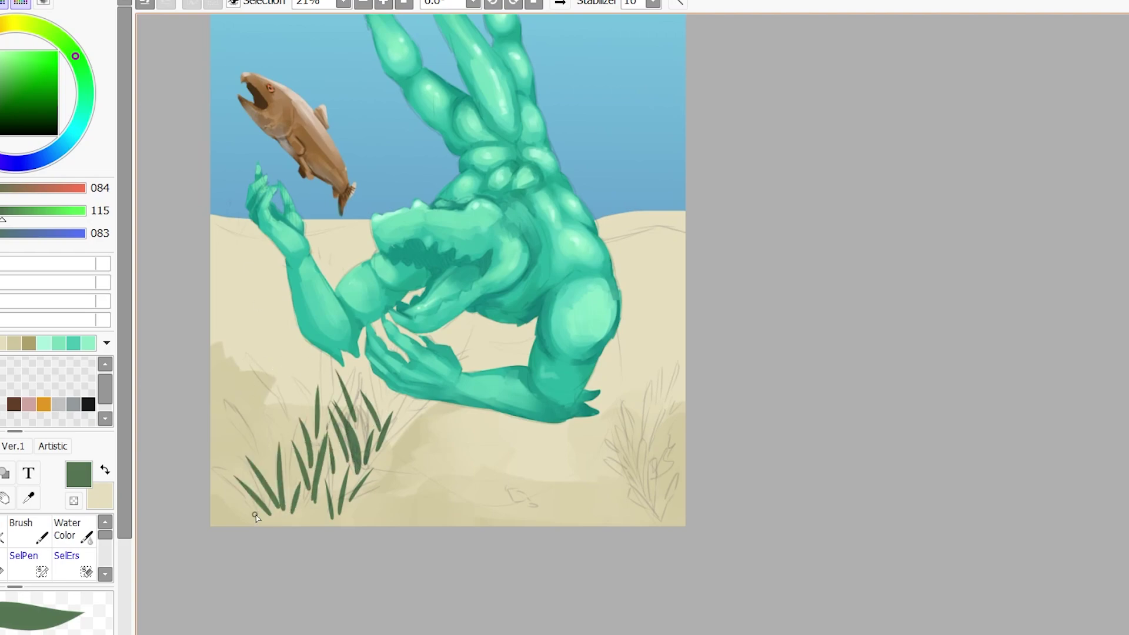
pyautogui.moveTo(258, 368); pyautogui.dragTo(247, 303)
pyautogui.moveTo(289, 383); pyautogui.dragTo(299, 343)
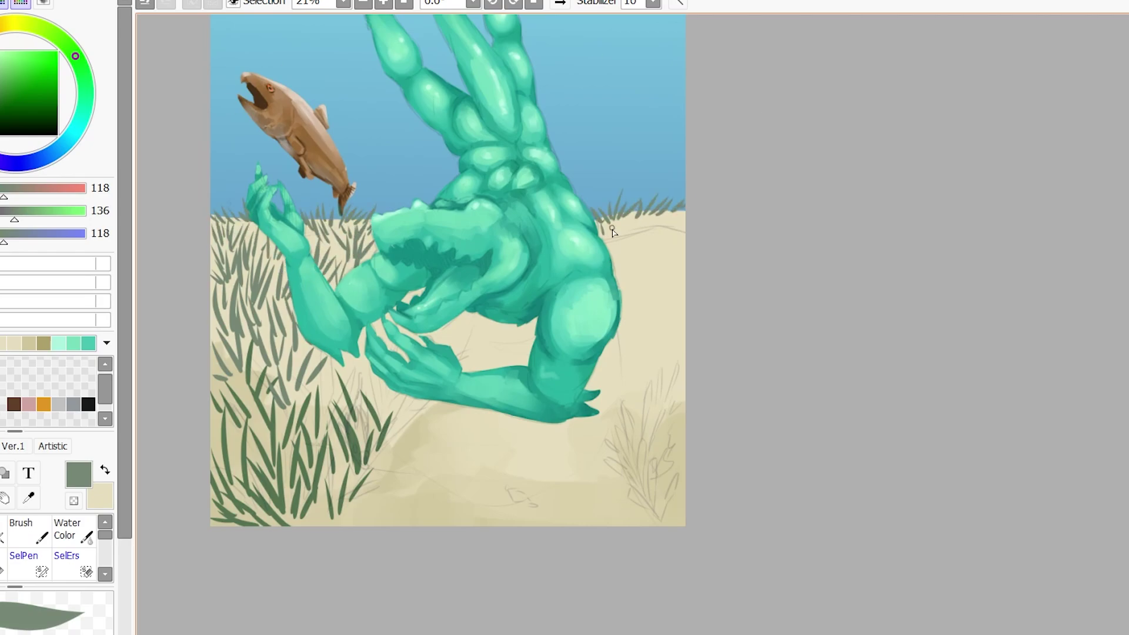
pyautogui.keyDown('alt'); pyautogui.click(363, 448); pyautogui.keyUp('alt')
pyautogui.moveTo(376, 405); pyautogui.dragTo(383, 368)
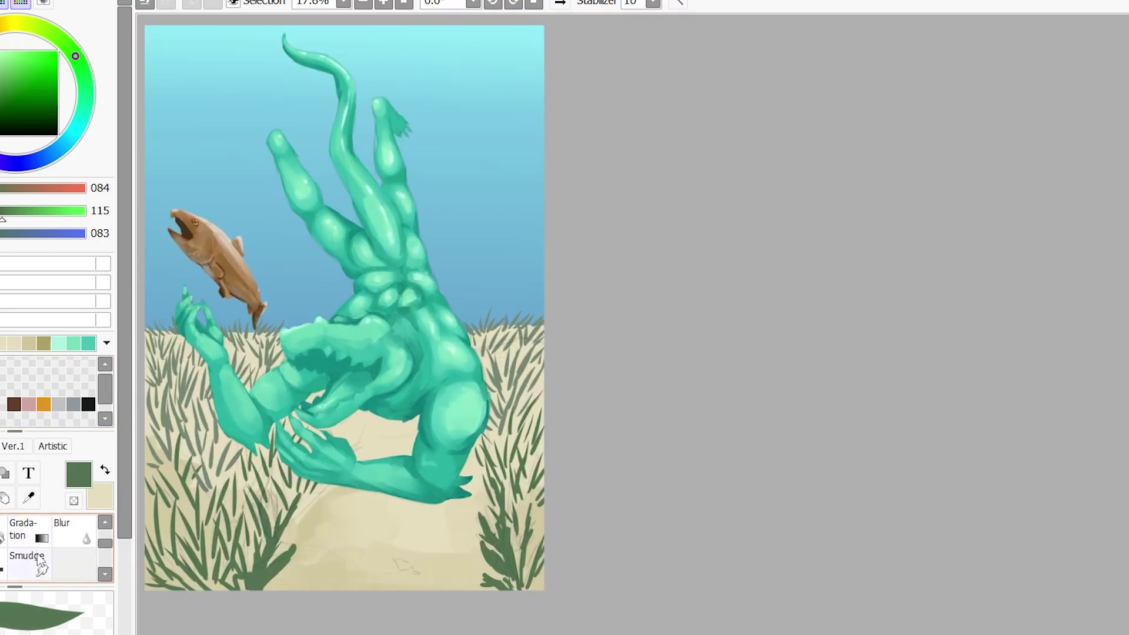
# Fade the distant seagrass with a blue (105, 170, 208) gradient and soften the foreground blades
pyautogui.moveTo(331, 538); pyautogui.dragTo(333, 388)
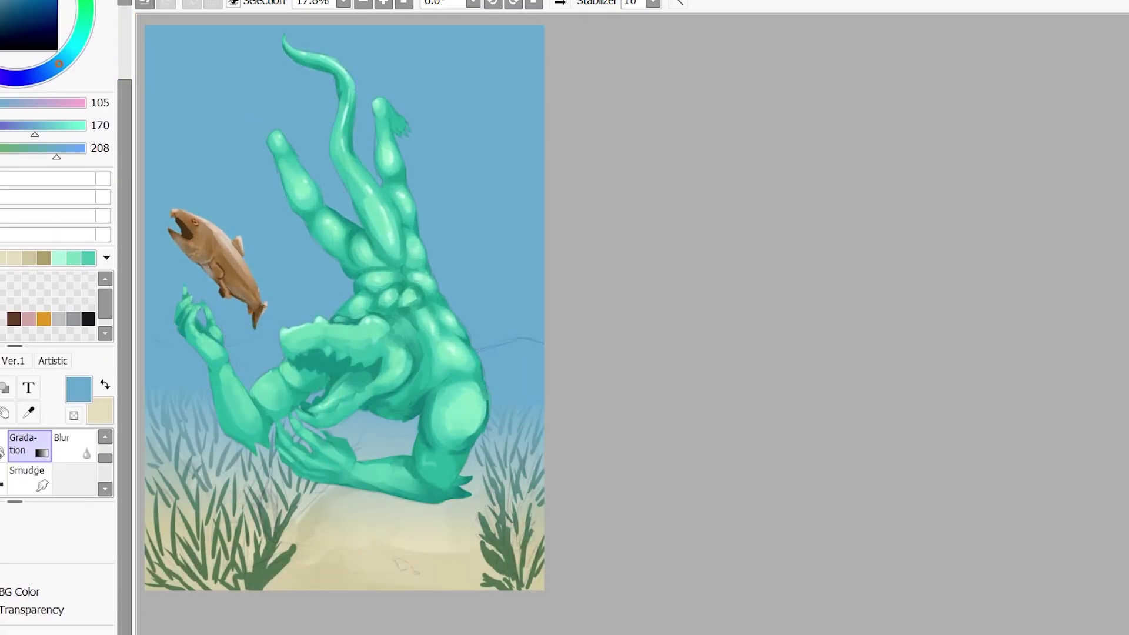
pyautogui.scroll(-2, 626, 262)
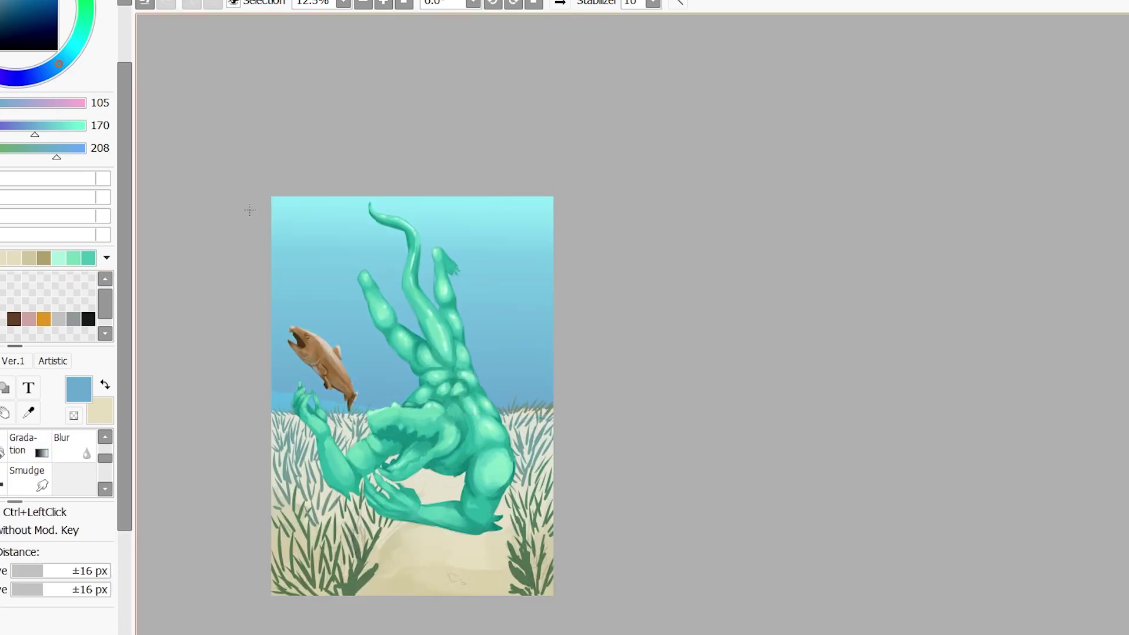
pyautogui.press('b')
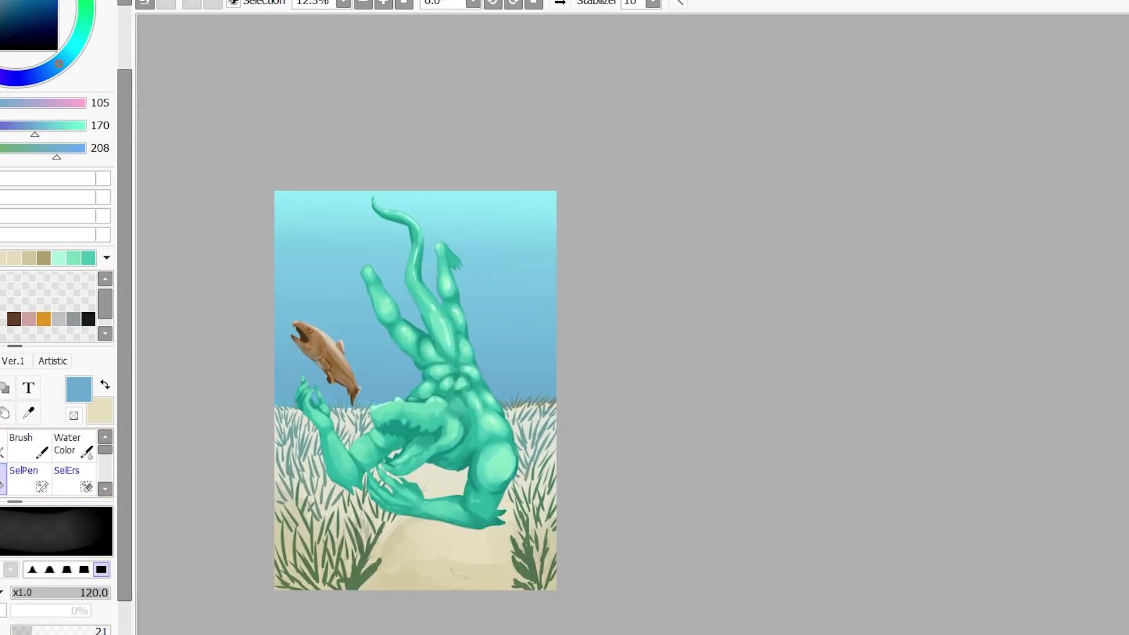
pyautogui.scroll(1, 498, 429)
pyautogui.click(1033, 279)
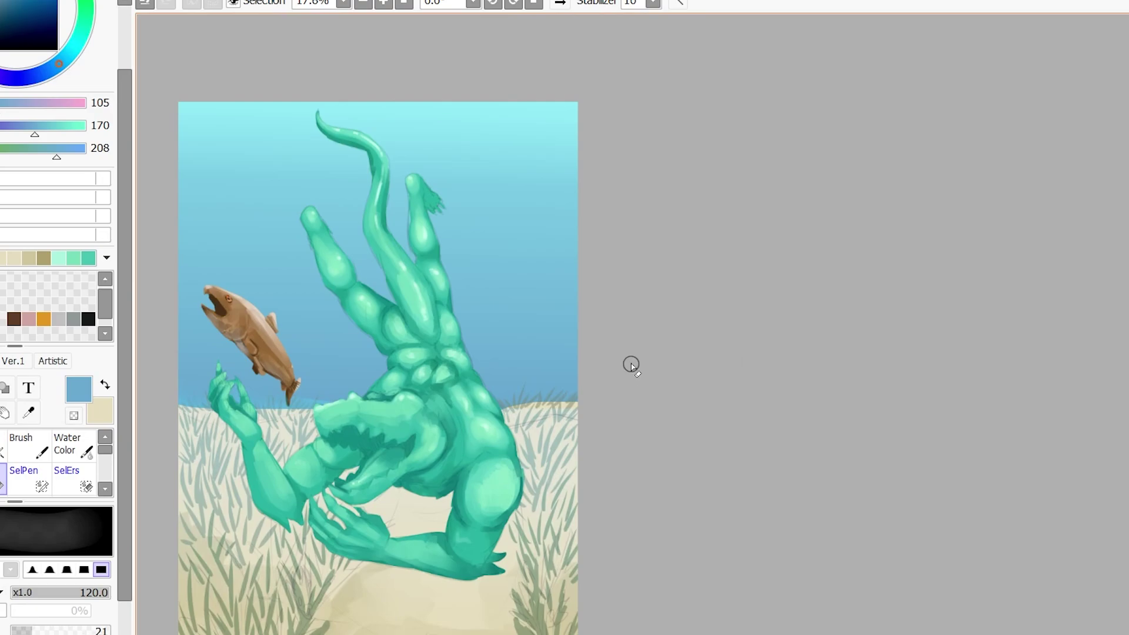
pyautogui.scroll(-1, 630, 364)
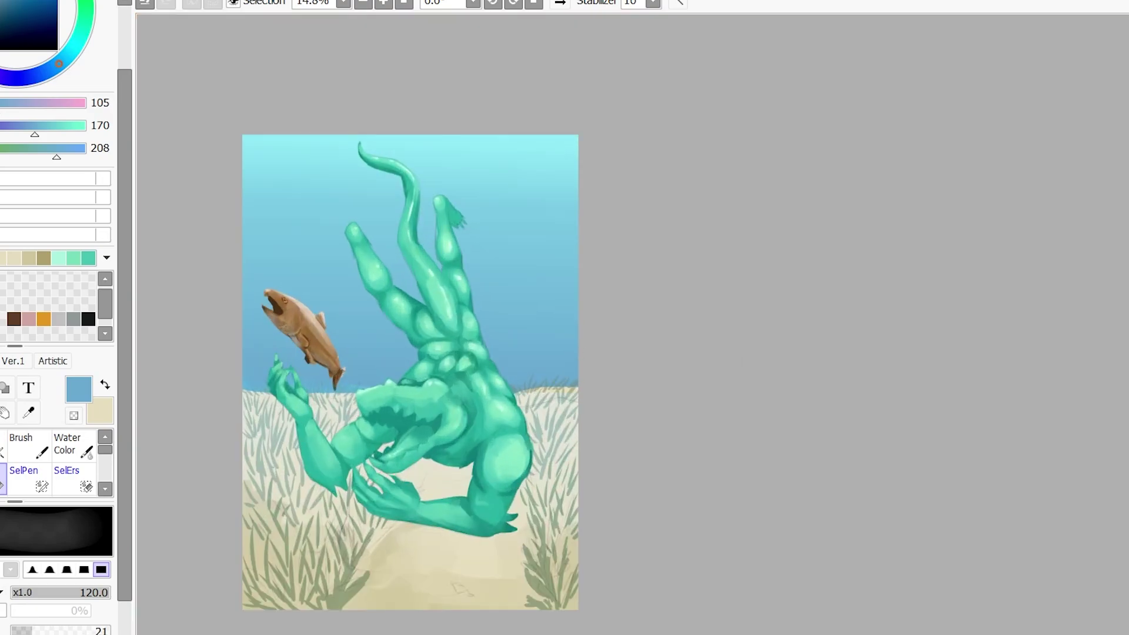
pyautogui.moveTo(335, 593); pyautogui.dragTo(335, 539)
pyautogui.scroll(1, 333, 532)
pyautogui.scroll(-1, 517, 412)
pyautogui.scroll(-1, 38, 479)
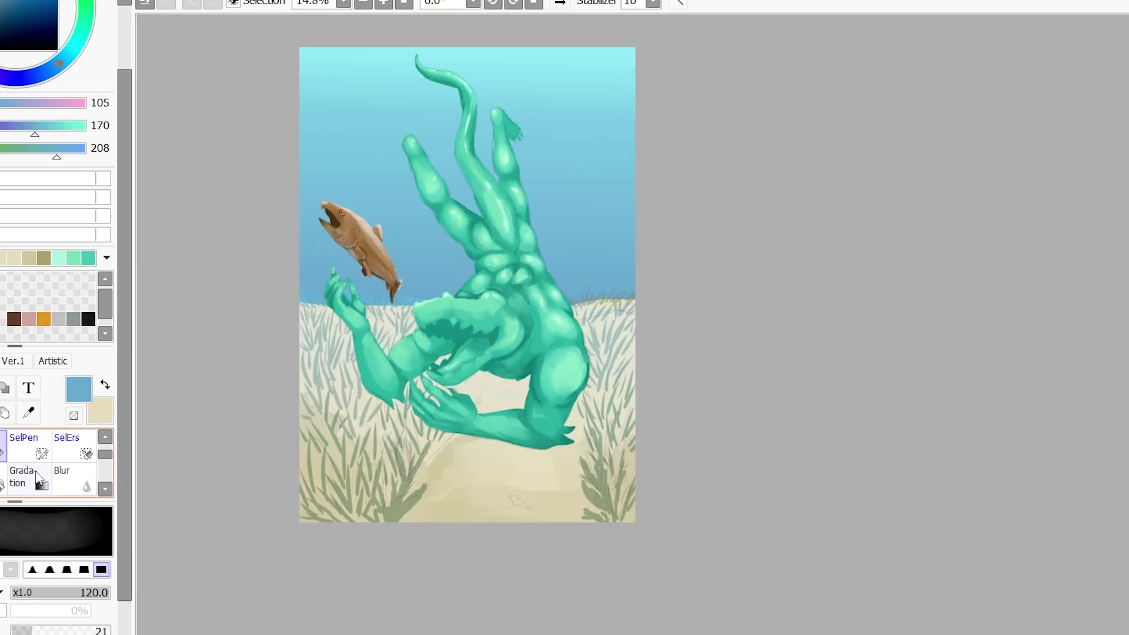
# Lighten the water's surface with a white gradient fading down from the top of the painting
pyautogui.click(38, 479)
pyautogui.moveTo(463, 17); pyautogui.dragTo(469, 107)
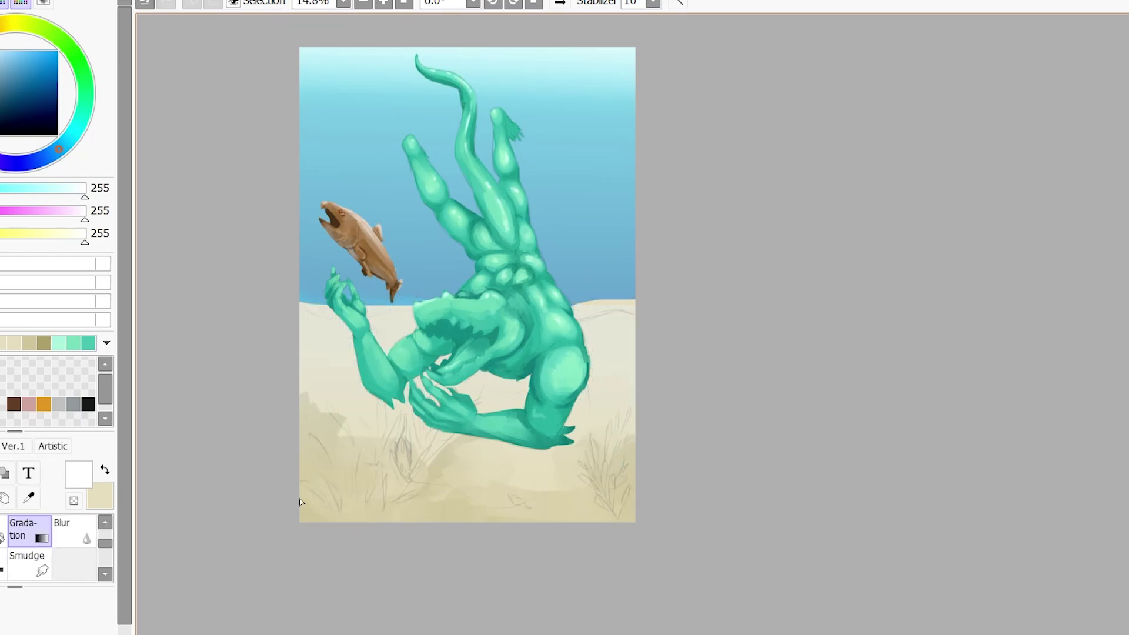
# Repaint the seabed with smoother sand strokes in sampled tans such as (231, 222, 189) and (215, 205, 168)
pyautogui.press('b')
pyautogui.keyDown('alt'); pyautogui.click(296, 453); pyautogui.keyUp('alt')
pyautogui.moveTo(297, 453)
pyautogui.mouseDown()
pyautogui.moveTo(536, 455)
pyautogui.moveTo(523, 447)
pyautogui.mouseUp()
pyautogui.keyDown('alt'); pyautogui.click(606, 344); pyautogui.keyUp('alt')
pyautogui.moveTo(606, 344); pyautogui.dragTo(623, 362)
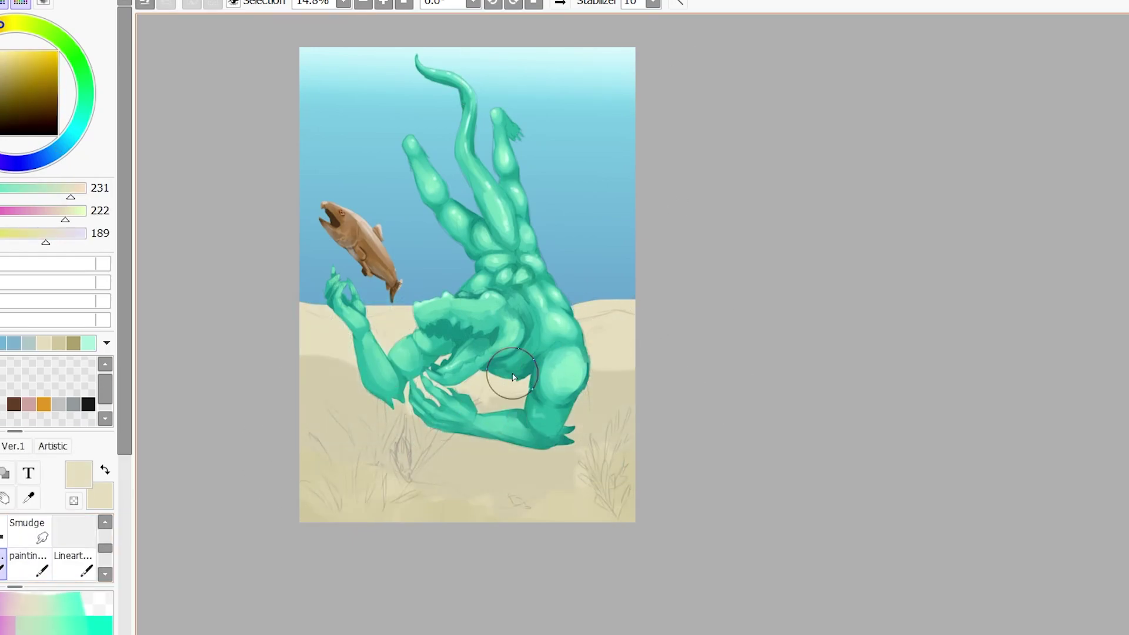
pyautogui.moveTo(353, 364); pyautogui.dragTo(315, 378)
pyautogui.moveTo(600, 352); pyautogui.dragTo(588, 412)
pyautogui.moveTo(329, 488); pyautogui.dragTo(340, 497)
pyautogui.moveTo(496, 394); pyautogui.dragTo(602, 459)
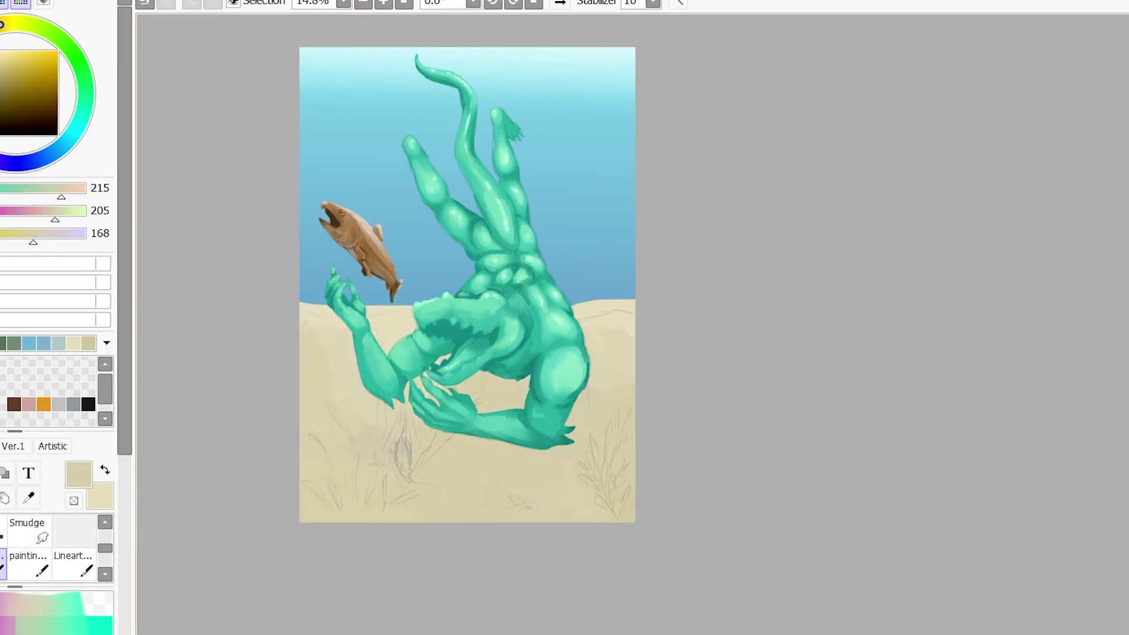
# Fade the far seabed into the water with a vertical blue (106, 171, 209) gradient
pyautogui.click(20, 556)
pyautogui.moveTo(578, 347); pyautogui.dragTo(579, 414)
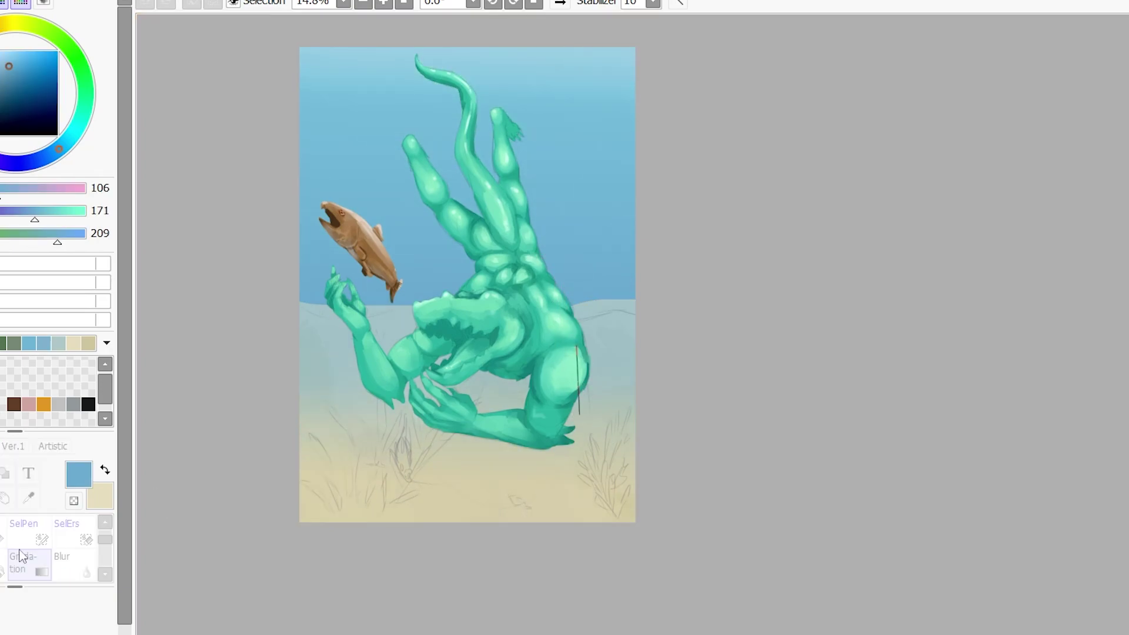
pyautogui.scroll(-3, 20, 555)
pyautogui.click(20, 592)
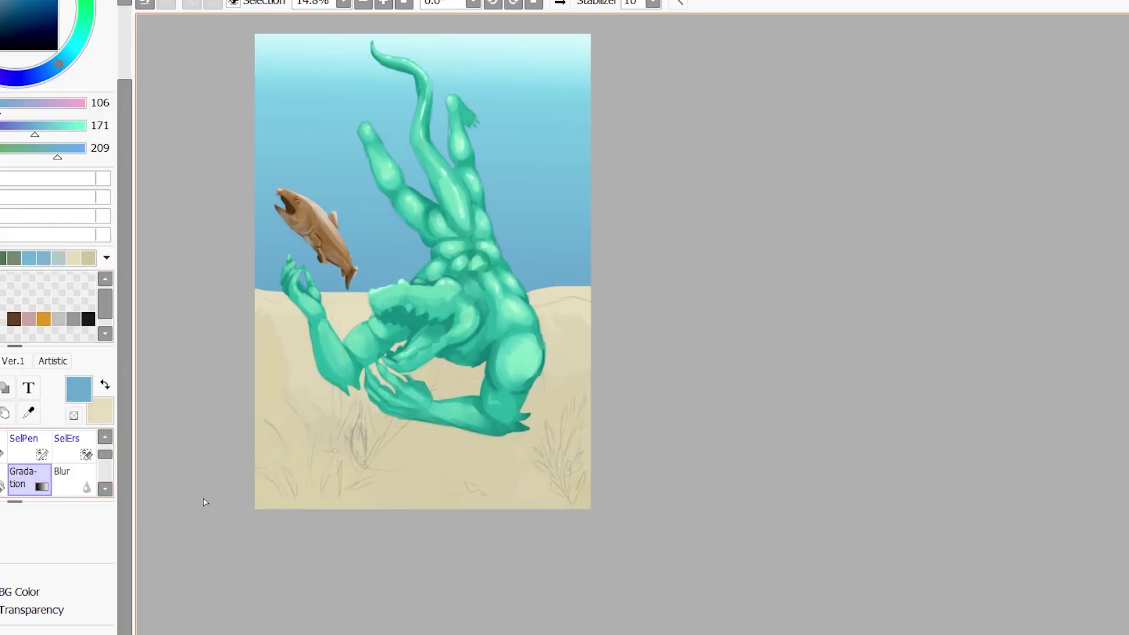
pyautogui.moveTo(433, 297); pyautogui.dragTo(434, 411)
pyautogui.scroll(-1, 632, 303)
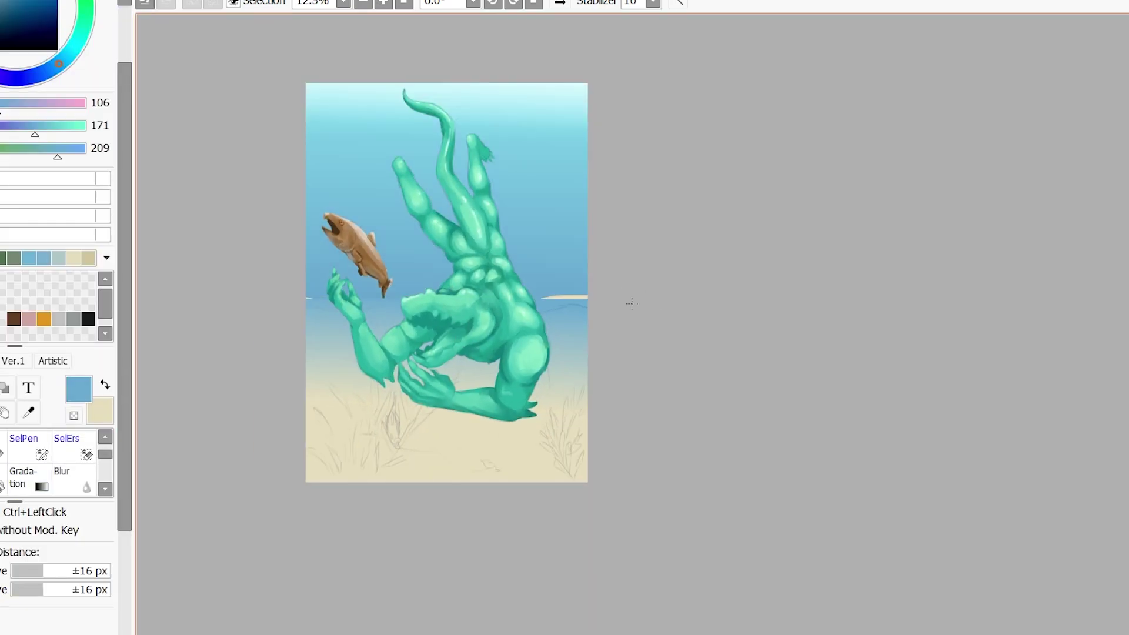
pyautogui.hotkey('ctrl', 'z')
pyautogui.hotkey('ctrl', 'y')
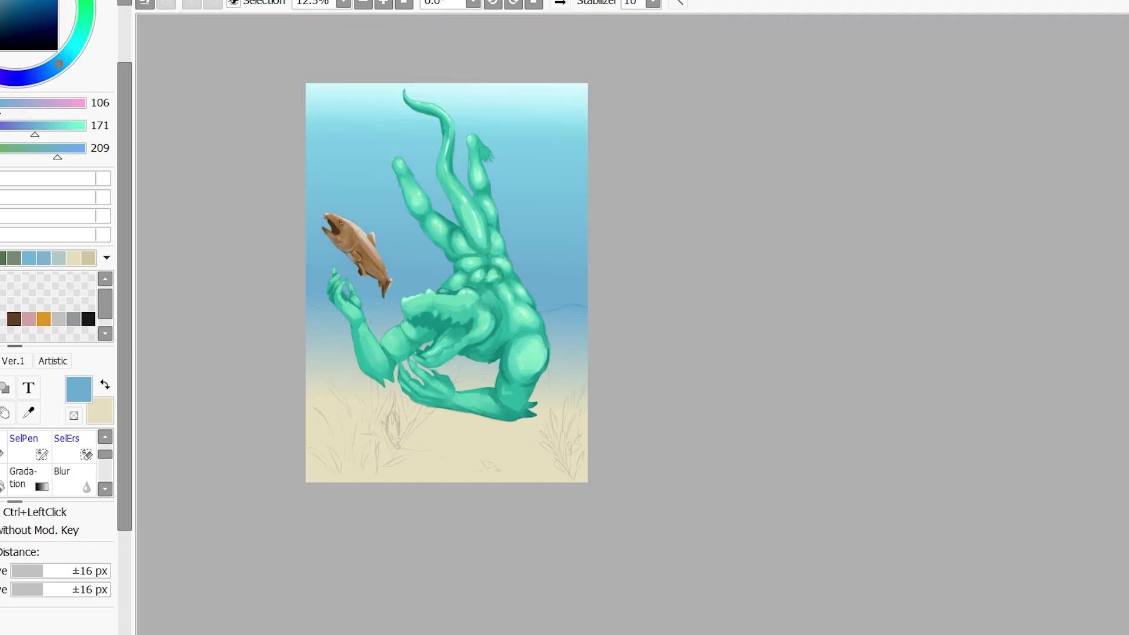
pyautogui.scroll(1, 390, 254)
pyautogui.scroll(-1, 35, 463)
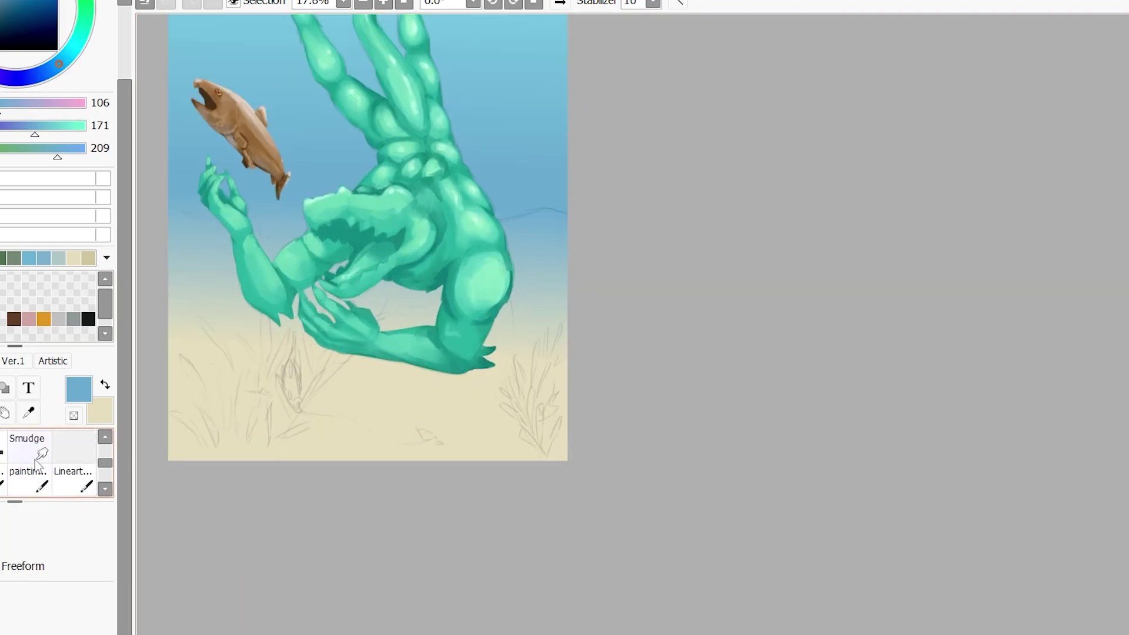
# Block in a small grey (148, 148, 148) fish silhouette over the sand below the creature's raised elbow
pyautogui.click(37, 464)
pyautogui.scroll(-1, 368, 236)
pyautogui.scroll(2, 367, 235)
pyautogui.click(73, 319)
pyautogui.moveTo(275, 440); pyautogui.dragTo(269, 467)
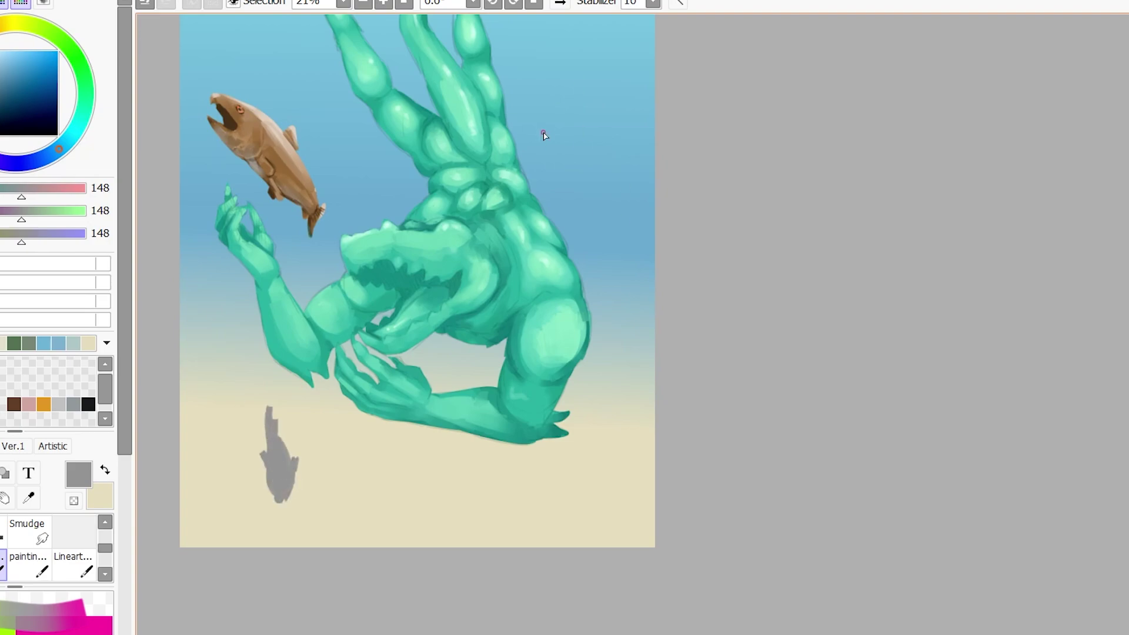
# Place a small flipped copy of the fish in the water beside the creature's back and tint it brown (162, 130, 82)
pyautogui.scroll(-2, 543, 136)
pyautogui.scroll(1, 411, 235)
pyautogui.moveTo(318, 171); pyautogui.dragTo(432, 317)
pyautogui.hotkey('ctrl', 't')
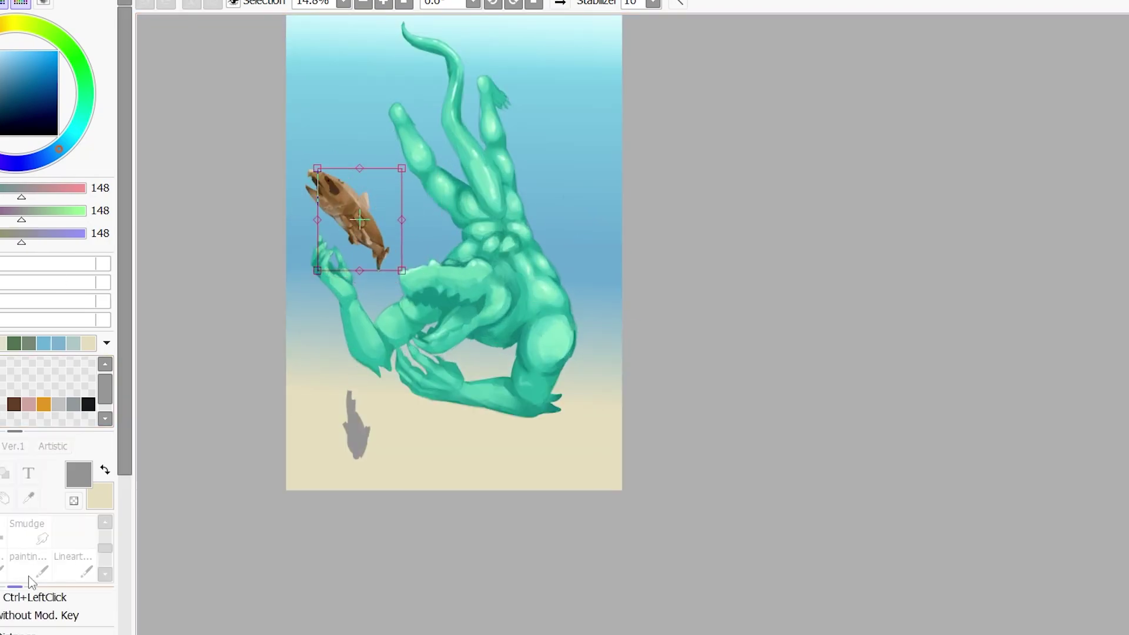
pyautogui.press('Return')
pyautogui.scroll(-3, 31, 582)
pyautogui.hotkey('ctrl', 'v')
pyautogui.moveTo(617, 305); pyautogui.dragTo(582, 250)
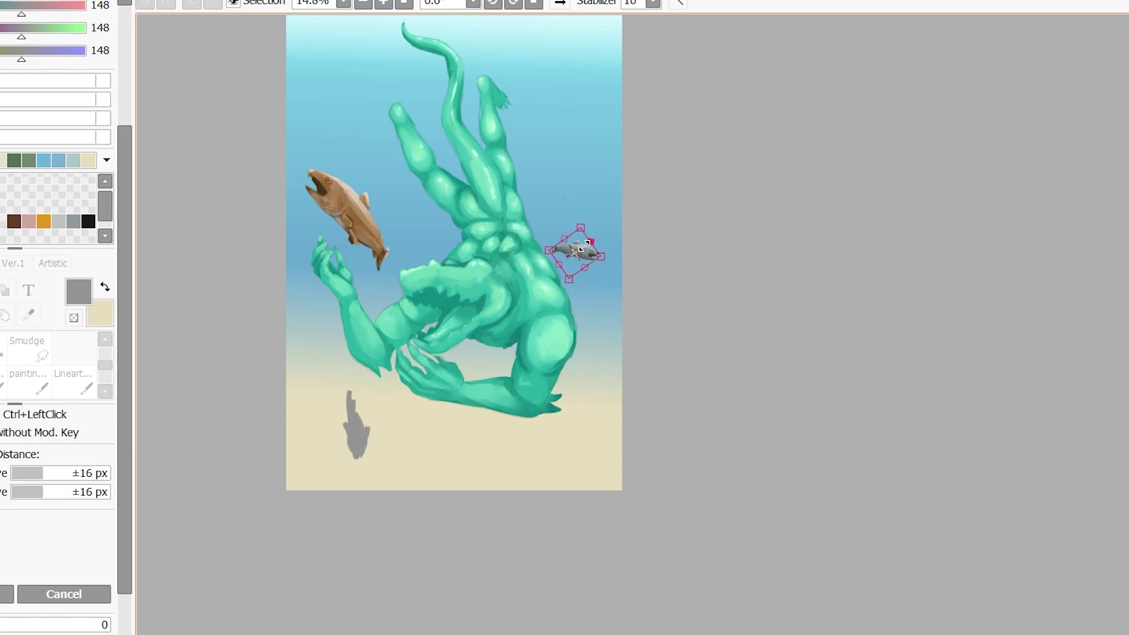
pyautogui.scroll(3, 582, 249)
pyautogui.press('Return')
pyautogui.scroll(-2, 676, 306)
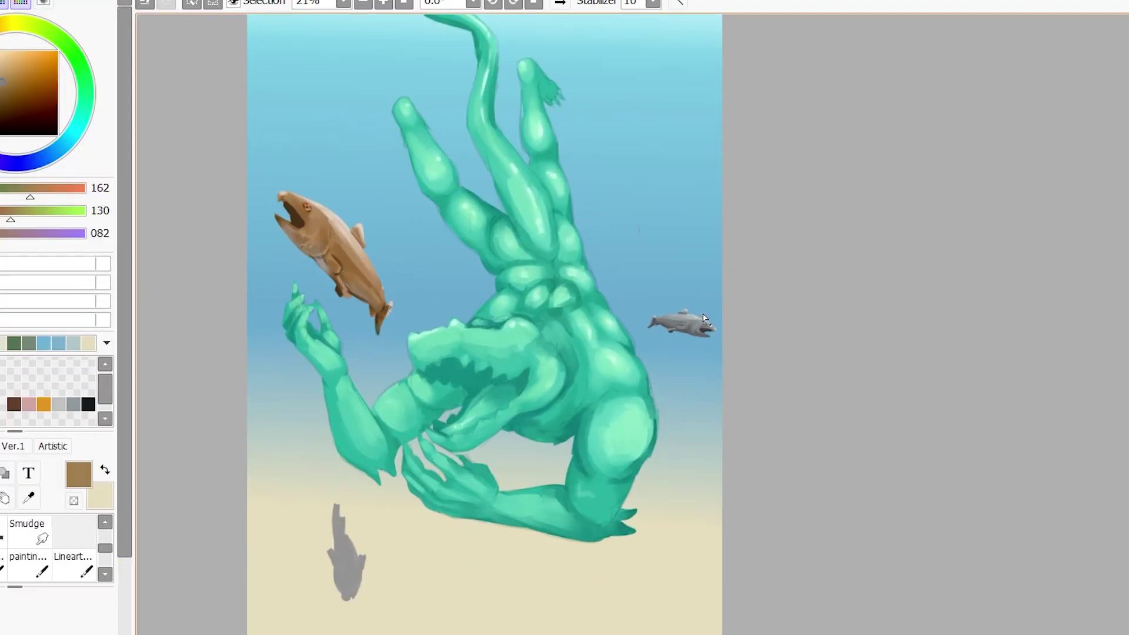
pyautogui.click(682, 323)
# Refine the grey fish's fins over the sand and highlight its back with light grey (203, 203, 203)
pyautogui.scroll(2, 375, 478)
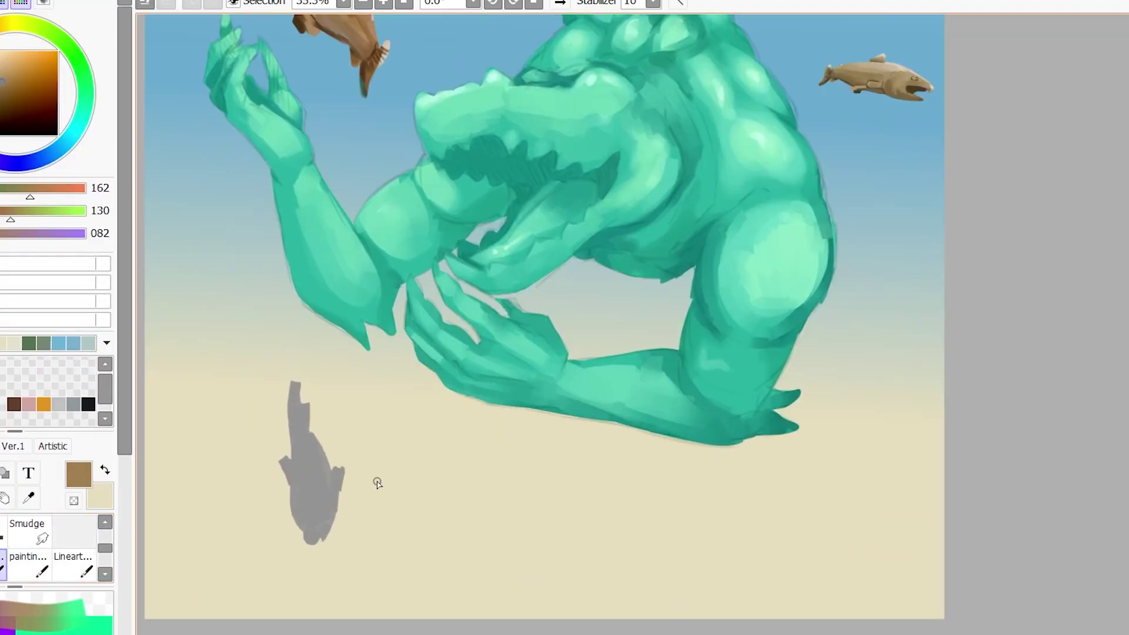
pyautogui.keyDown('alt'); pyautogui.click(325, 492); pyautogui.keyUp('alt')
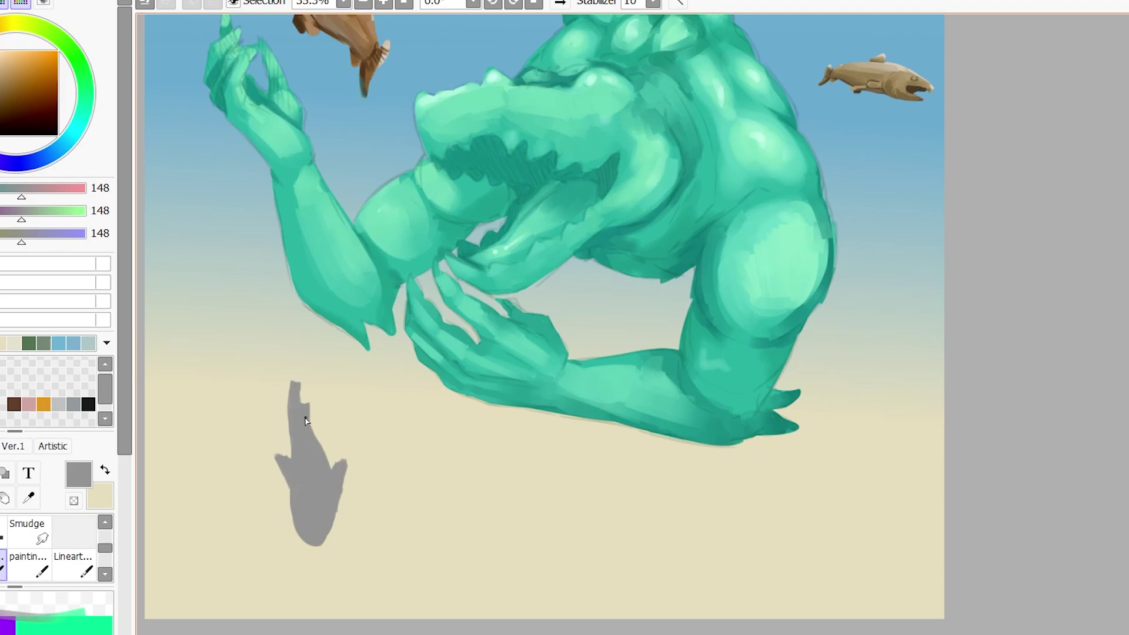
pyautogui.moveTo(304, 411); pyautogui.dragTo(320, 517)
pyautogui.moveTo(308, 447); pyautogui.dragTo(324, 529)
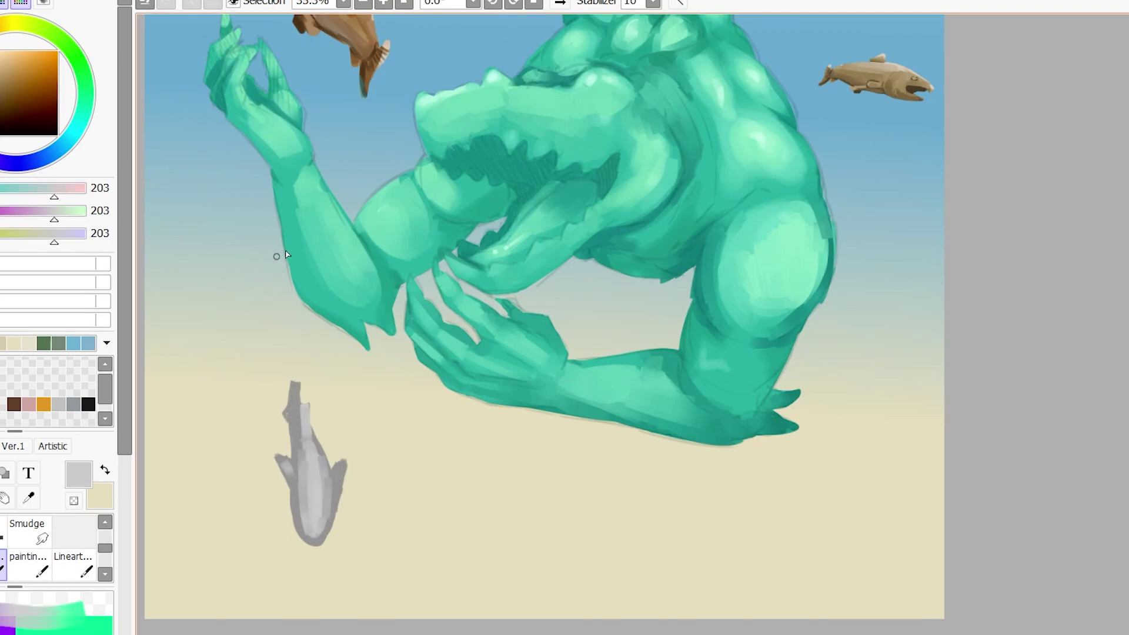
pyautogui.keyDown('alt'); pyautogui.click(317, 482); pyautogui.keyUp('alt')
pyautogui.moveTo(314, 453); pyautogui.dragTo(324, 518)
pyautogui.moveTo(305, 414); pyautogui.dragTo(308, 452)
# Paint a hazy blue-grey ridge along the horizon behind the sand on both sides of the creature
pyautogui.scroll(-3, 356, 278)
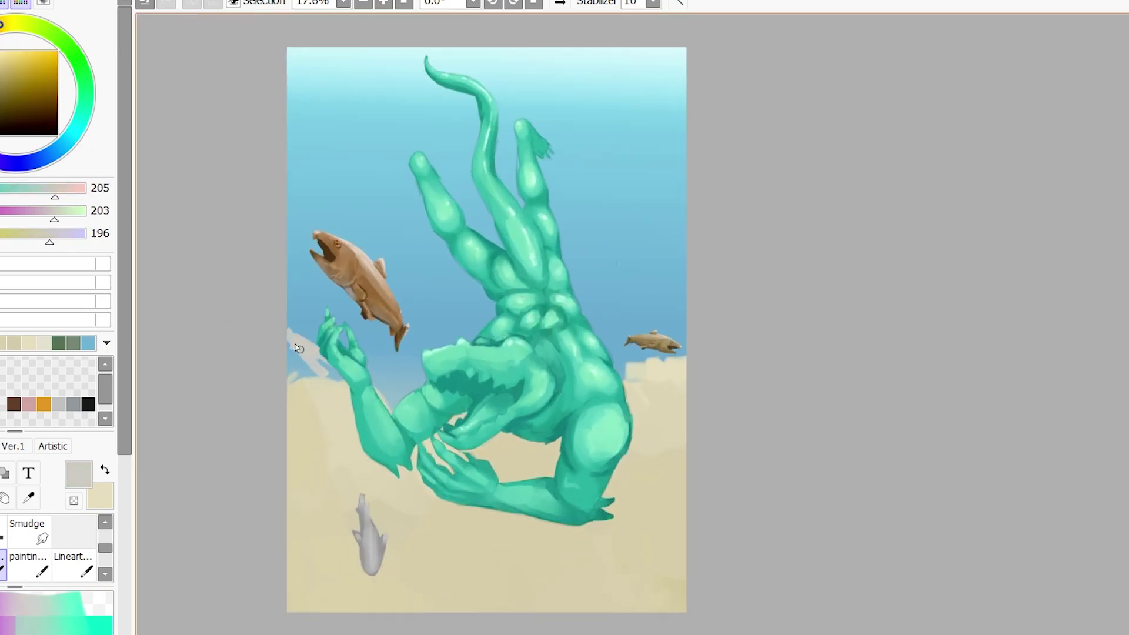
pyautogui.keyDown('alt'); pyautogui.click(385, 369); pyautogui.keyUp('alt')
pyautogui.moveTo(291, 353)
pyautogui.mouseDown()
pyautogui.moveTo(335, 364)
pyautogui.moveTo(482, 339)
pyautogui.mouseUp()
pyautogui.moveTo(606, 341); pyautogui.dragTo(682, 347)
# Shade the foreground sand beneath the creature with darker tan (191, 181, 149)
pyautogui.scroll(-1, 283, 284)
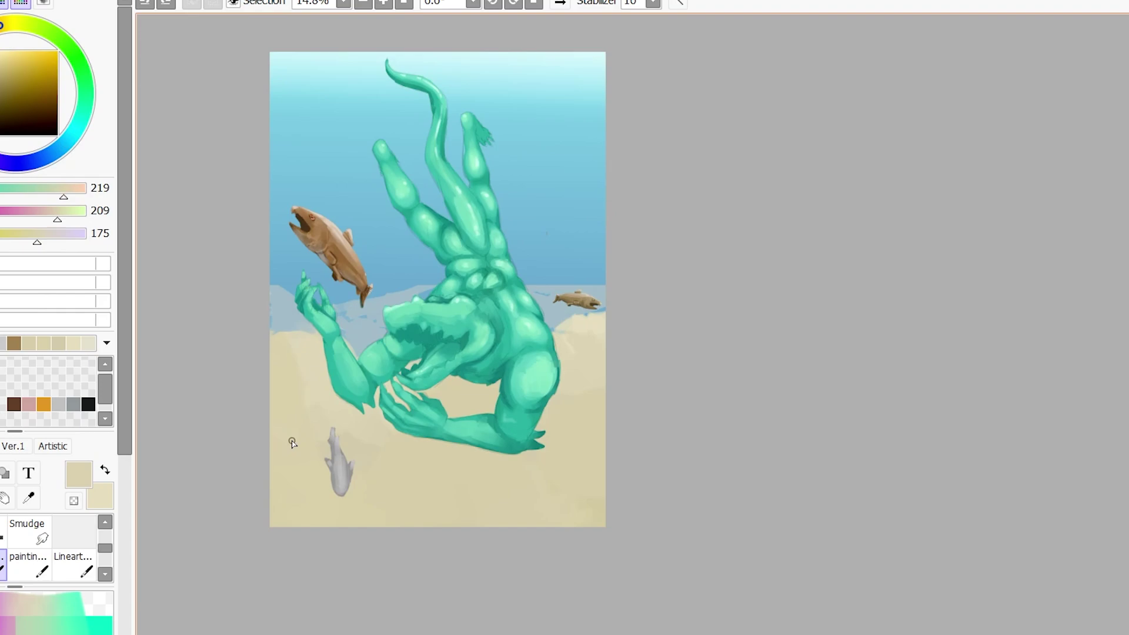
pyautogui.keyDown('alt'); pyautogui.click(602, 497); pyautogui.keyUp('alt')
pyautogui.moveTo(603, 497)
pyautogui.mouseDown()
pyautogui.moveTo(348, 527)
pyautogui.moveTo(415, 494)
pyautogui.mouseUp()
pyautogui.moveTo(540, 490)
pyautogui.mouseDown()
pyautogui.moveTo(491, 415)
pyautogui.moveTo(412, 482)
pyautogui.mouseUp()
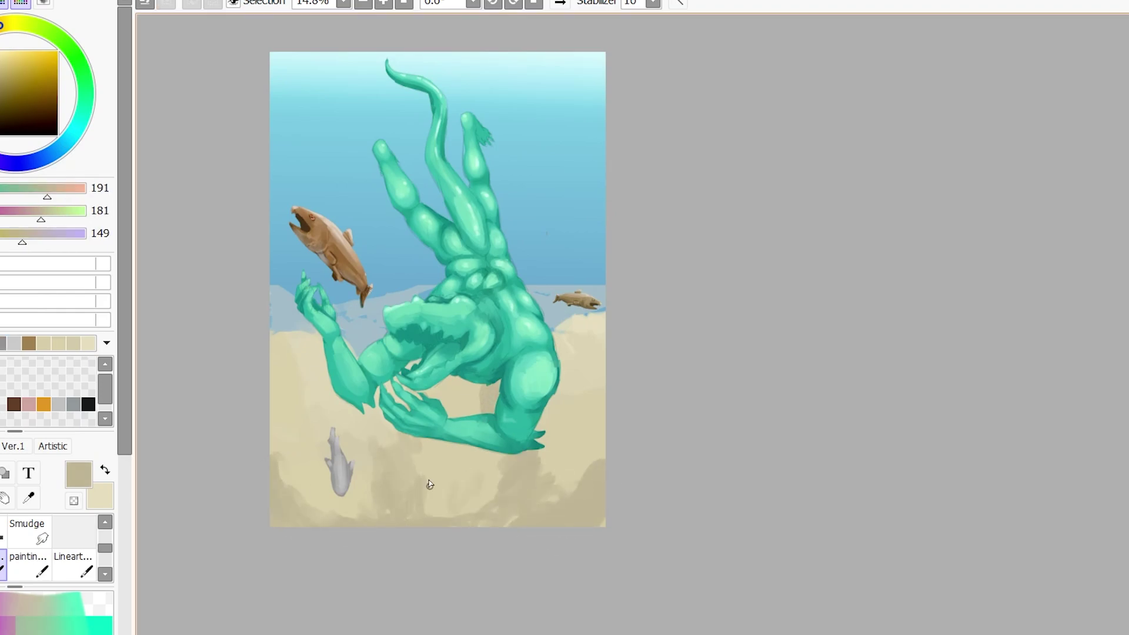
# Blend the dark foreground sand into the lighter seabed with sampled tans, including (193, 183, 150)
pyautogui.keyDown('alt'); pyautogui.click(290, 461); pyautogui.keyUp('alt')
pyautogui.moveTo(580, 468); pyautogui.dragTo(511, 494)
pyautogui.keyDown('alt'); pyautogui.click(397, 455); pyautogui.keyUp('alt')
pyautogui.moveTo(391, 506); pyautogui.dragTo(282, 499)
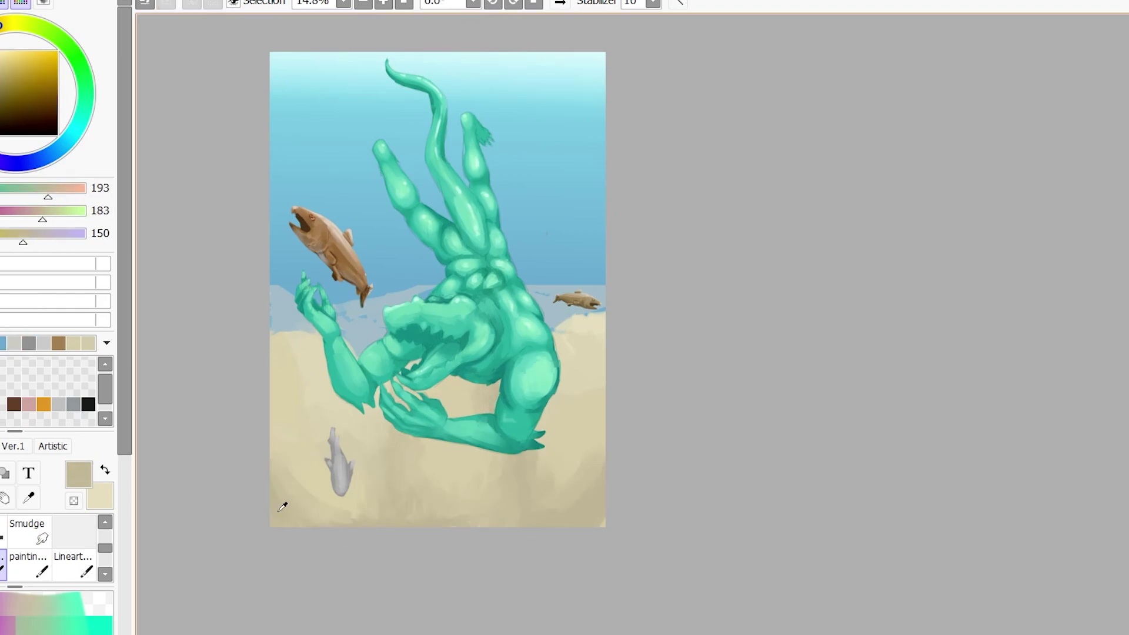
pyautogui.moveTo(353, 506); pyautogui.dragTo(478, 539)
pyautogui.moveTo(476, 493); pyautogui.dragTo(562, 476)
pyautogui.moveTo(299, 517)
pyautogui.mouseDown()
pyautogui.moveTo(336, 479)
pyautogui.moveTo(373, 534)
pyautogui.mouseUp()
# Tint the grey fish over the sand with the large fish's brown (162, 130, 82)
pyautogui.keyDown('alt'); pyautogui.click(326, 252); pyautogui.keyUp('alt')
pyautogui.scroll(1, 542, 412)
pyautogui.moveTo(496, 392); pyautogui.dragTo(508, 416)
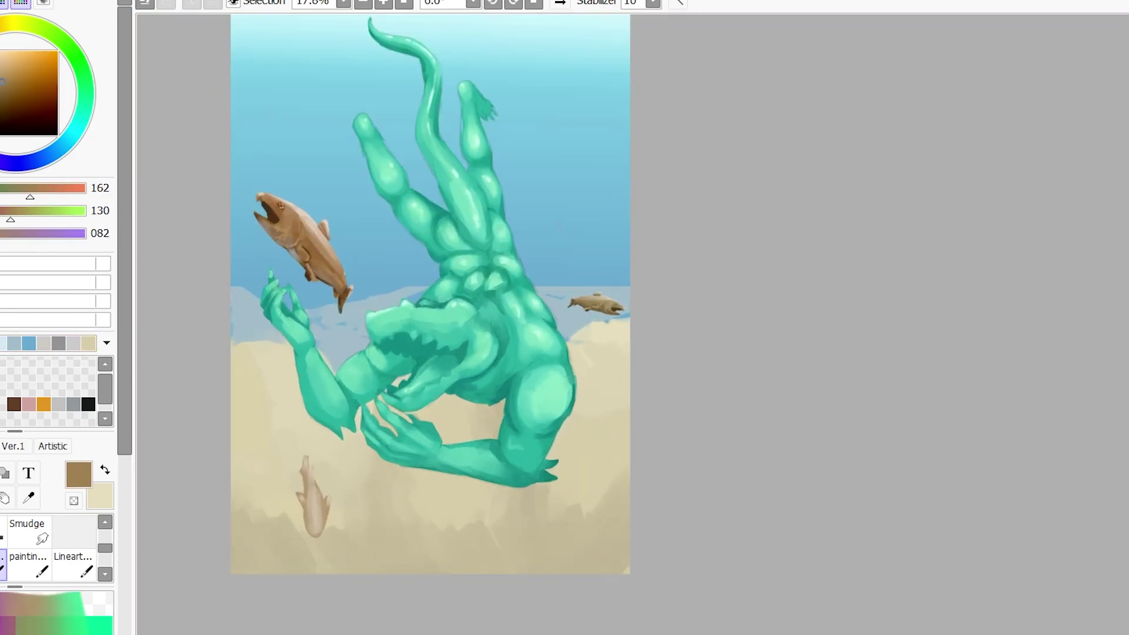
# Build a distant school of small grey fish silhouettes in the open water, partly cropped by the canvas edge
pyautogui.keyDown('alt'); pyautogui.click(343, 51); pyautogui.keyUp('alt')
pyautogui.moveTo(545, 191)
pyautogui.mouseDown()
pyautogui.moveTo(609, 177)
pyautogui.moveTo(557, 221)
pyautogui.moveTo(586, 237)
pyautogui.moveTo(597, 164)
pyautogui.moveTo(568, 235)
pyautogui.moveTo(608, 152)
pyautogui.mouseUp()
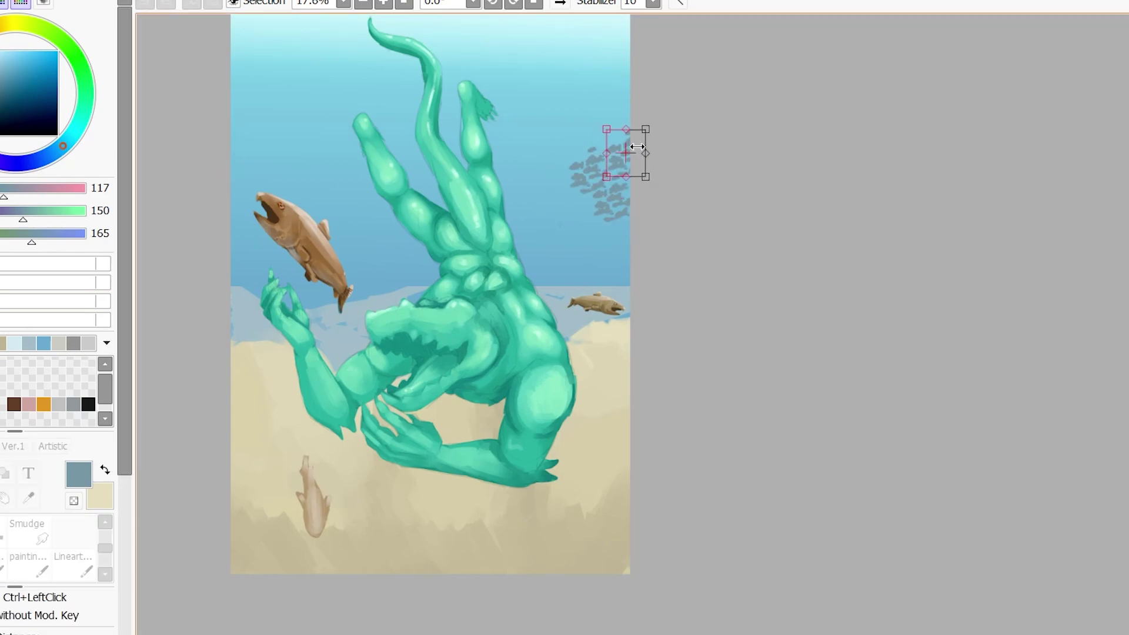
pyautogui.moveTo(668, 234); pyautogui.dragTo(633, 223)
# Outline the hazy ridge band along the horizon and fill it evenly with the sampled blue-grey (162, 189, 201)
pyautogui.keyDown('alt'); pyautogui.click(338, 302); pyautogui.keyUp('alt')
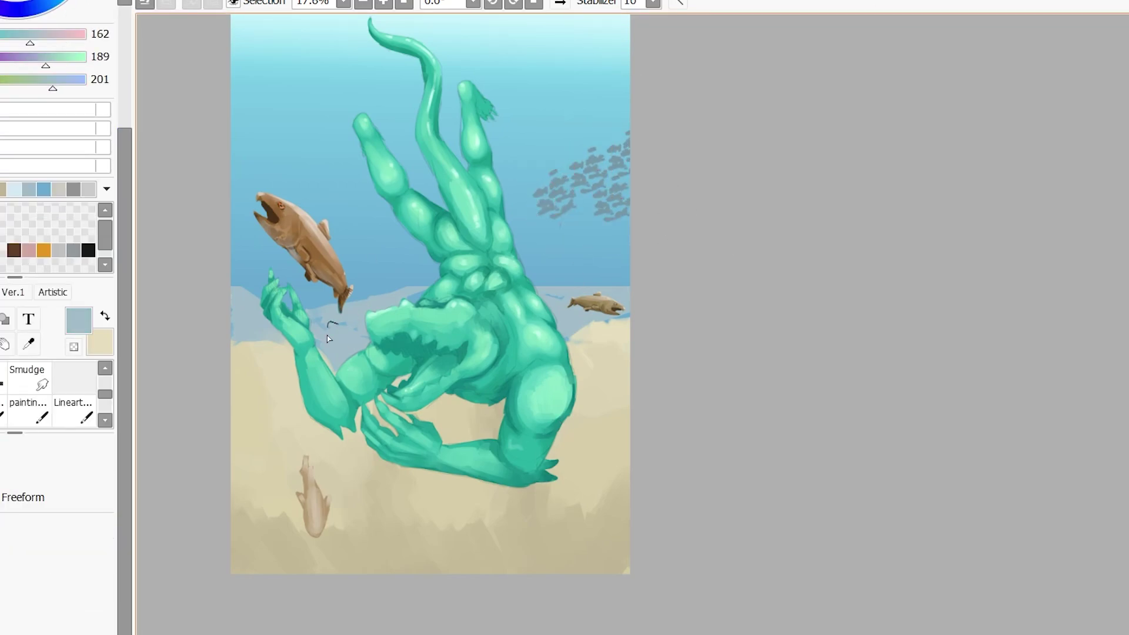
pyautogui.moveTo(230, 284)
pyautogui.mouseDown()
pyautogui.moveTo(643, 323)
pyautogui.moveTo(234, 349)
pyautogui.mouseUp()
pyautogui.press('b')
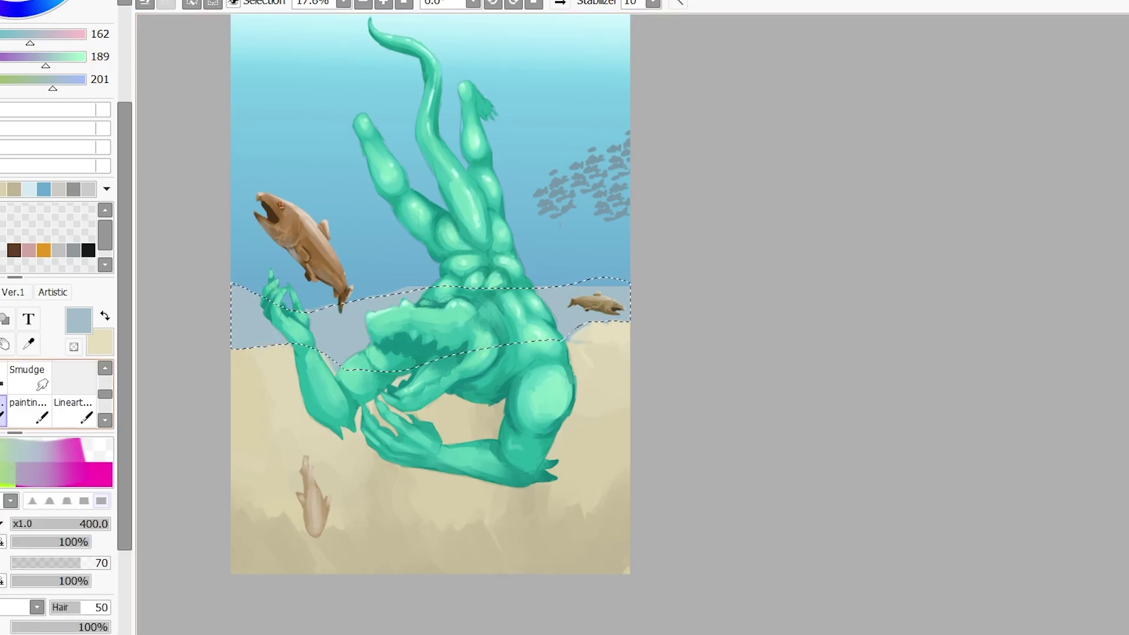
pyautogui.scroll(-1, 357, 348)
# Move the small brown fish from the horizon to the open water just behind the large fish
pyautogui.hotkey('ctrl', 't')
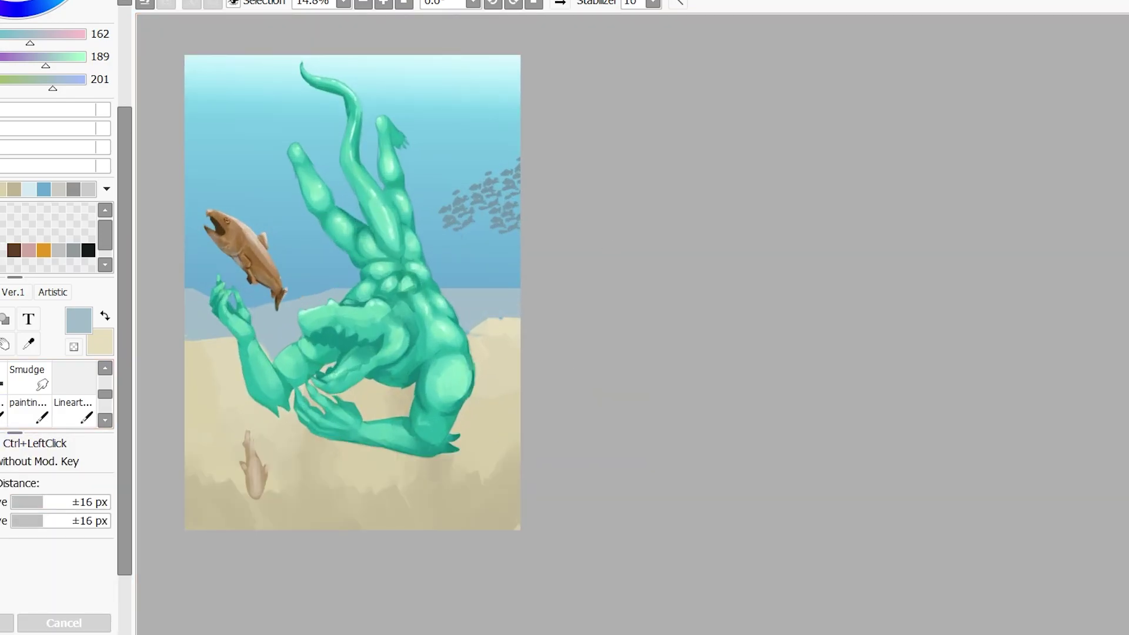
pyautogui.click(240, 33)
pyautogui.click(1008, 280)
pyautogui.hotkey('ctrl', 't')
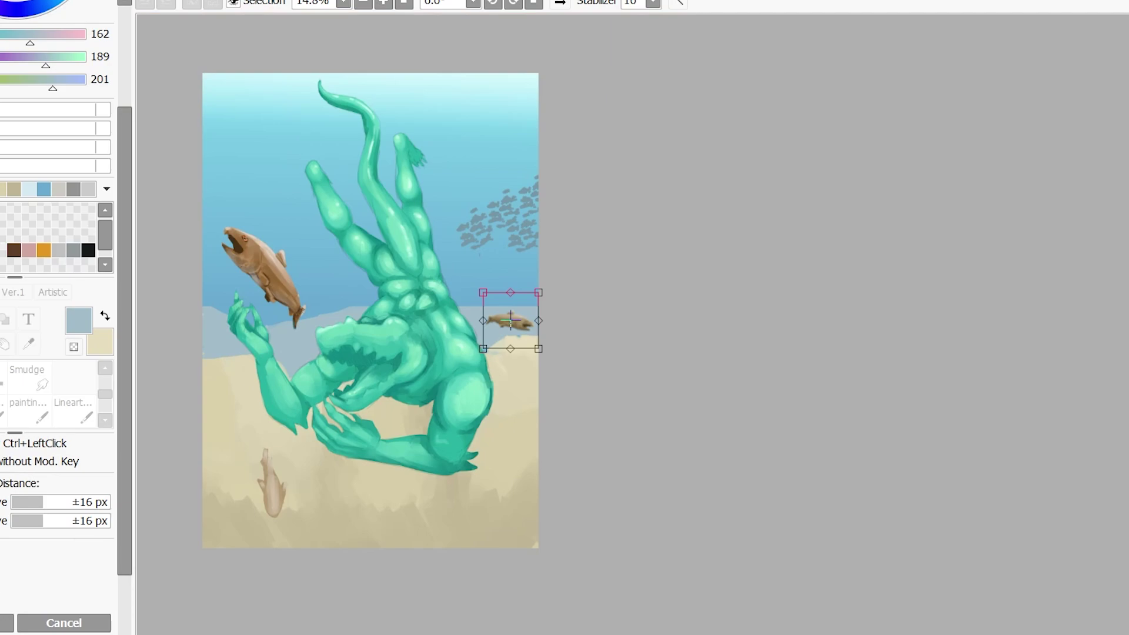
pyautogui.moveTo(509, 323); pyautogui.dragTo(331, 283)
pyautogui.press('Return')
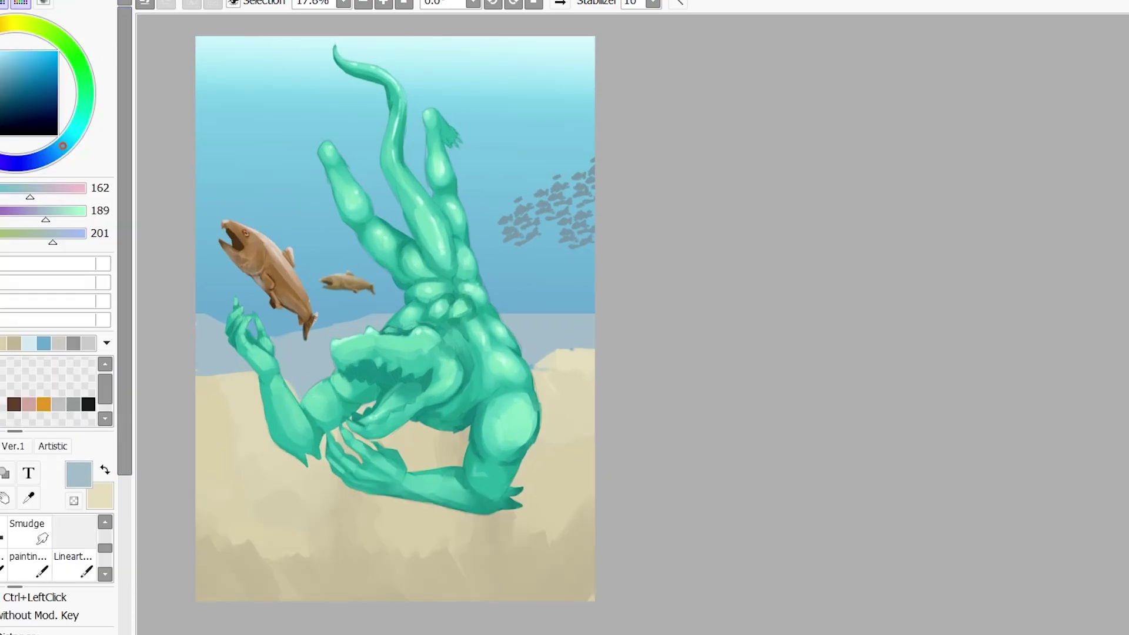
# Try a rounded brown (141, 101, 46) rock in the lower corner of the seabed
pyautogui.press('b')
pyautogui.moveTo(588, 521)
pyautogui.mouseDown()
pyautogui.moveTo(546, 558)
pyautogui.moveTo(559, 582)
pyautogui.mouseUp()
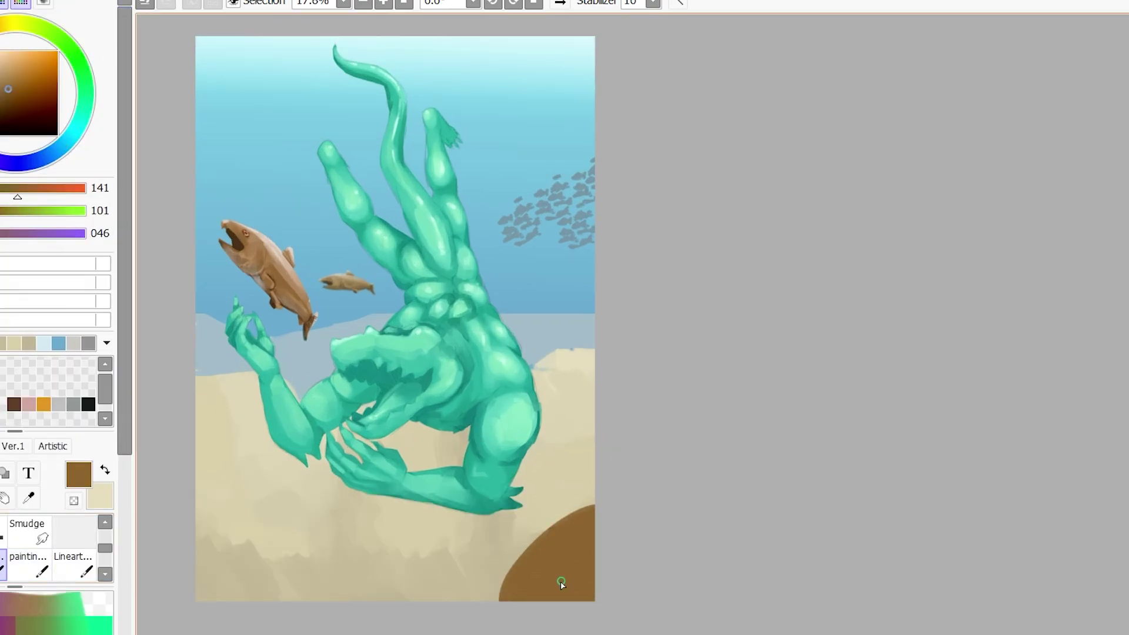
pyautogui.hotkey('ctrl', 'z')
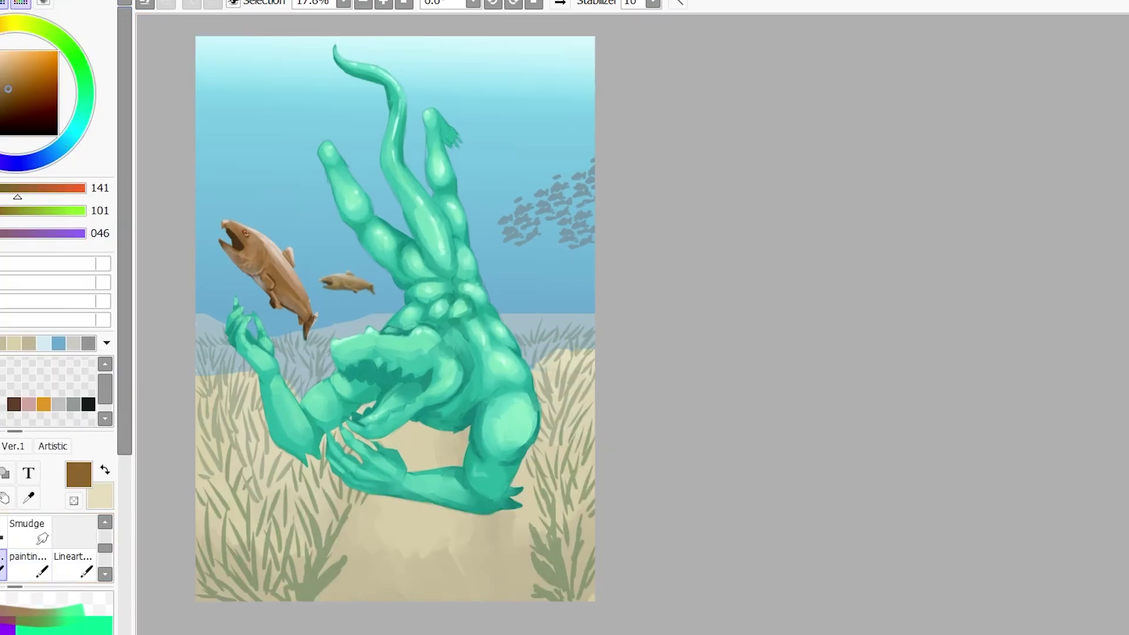
pyautogui.scroll(-2, 395, 318)
pyautogui.scroll(3, 395, 317)
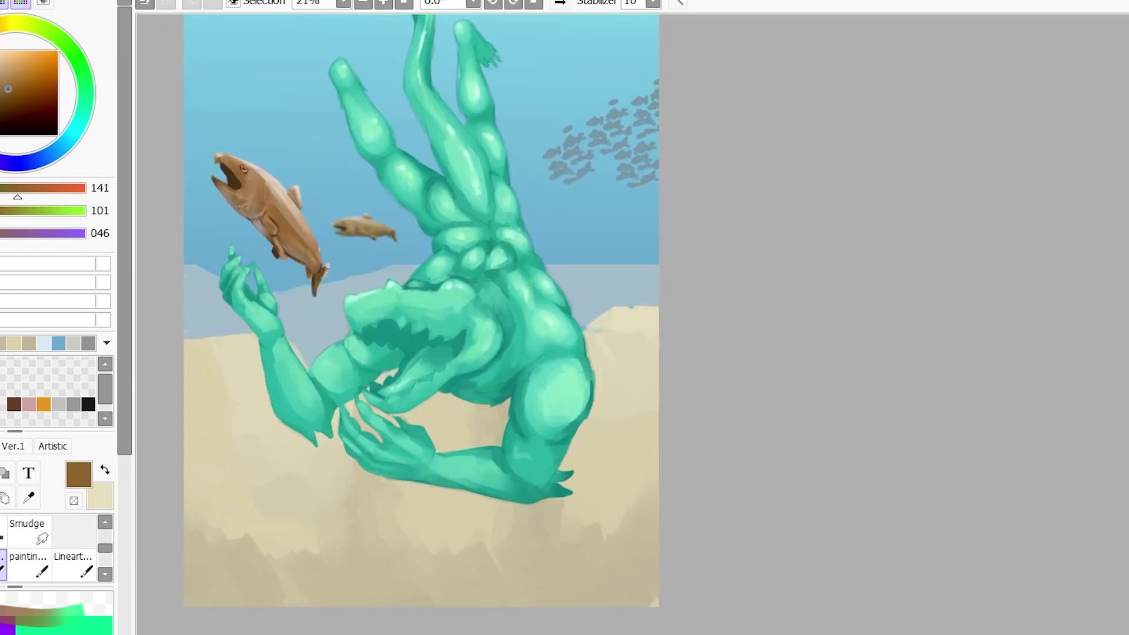
# Try seagrass blades over the foreground sand and undo the strokes
pyautogui.moveTo(354, 591)
pyautogui.mouseDown()
pyautogui.moveTo(362, 499)
pyautogui.moveTo(388, 541)
pyautogui.mouseUp()
pyautogui.moveTo(309, 566)
pyautogui.mouseDown()
pyautogui.moveTo(294, 516)
pyautogui.moveTo(310, 495)
pyautogui.mouseUp()
pyautogui.moveTo(324, 564); pyautogui.dragTo(330, 484)
pyautogui.moveTo(287, 566); pyautogui.dragTo(272, 532)
pyautogui.moveTo(276, 487)
pyautogui.mouseDown()
pyautogui.moveTo(265, 463)
pyautogui.moveTo(318, 458)
pyautogui.mouseUp()
pyautogui.hotkey('ctrl', 'z')
pyautogui.hotkey('ctrl', 'z')
pyautogui.hotkey('ctrl', 'z')
pyautogui.hotkey('ctrl', 'z')
pyautogui.hotkey('ctrl', 'z')
pyautogui.hotkey('ctrl', 'z')
pyautogui.hotkey('ctrl', 'z')
pyautogui.hotkey('ctrl', 'z')
pyautogui.hotkey('ctrl', 'z')
pyautogui.hotkey('ctrl', 'z')
# Select and clean up the upper edge of the sand with light tan (224, 215, 182)
pyautogui.moveTo(182, 328)
pyautogui.mouseDown()
pyautogui.moveTo(788, 605)
pyautogui.moveTo(184, 371)
pyautogui.mouseUp()
pyautogui.hotkey('ctrl', 'd')
pyautogui.scroll(-1, 1021, 409)
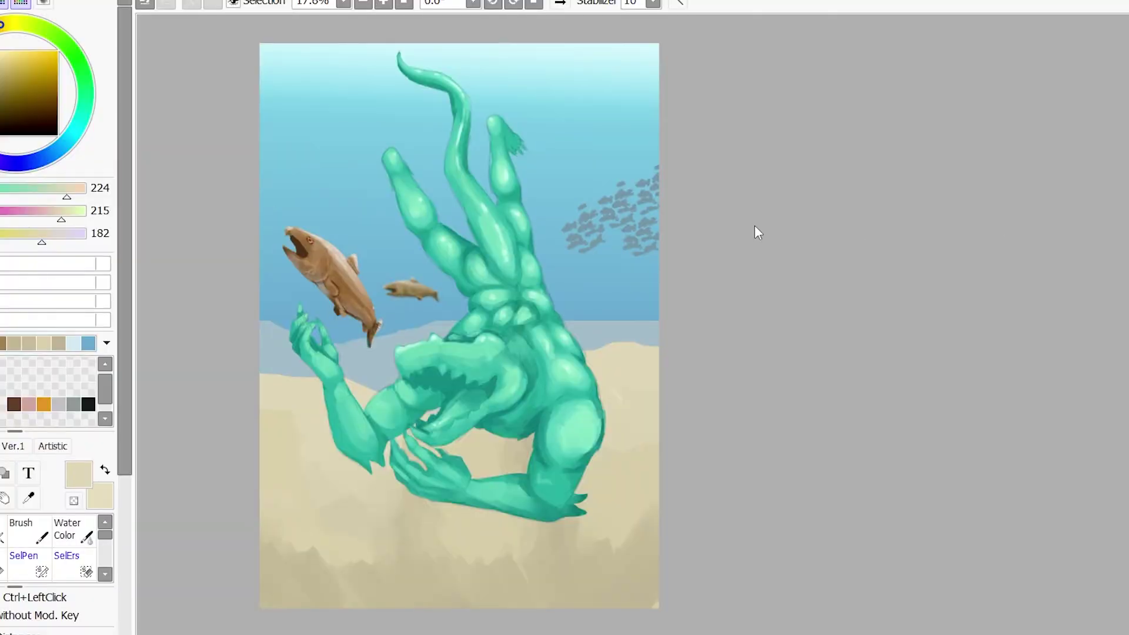
# Try a teal (0, 127, 162) gradient tint over a rectangular selection of the seabed
pyautogui.moveTo(259, 331); pyautogui.dragTo(659, 610)
pyautogui.moveTo(240, 416); pyautogui.dragTo(412, 471)
pyautogui.hotkey('ctrl', 'z')
pyautogui.hotkey('ctrl', 'z')
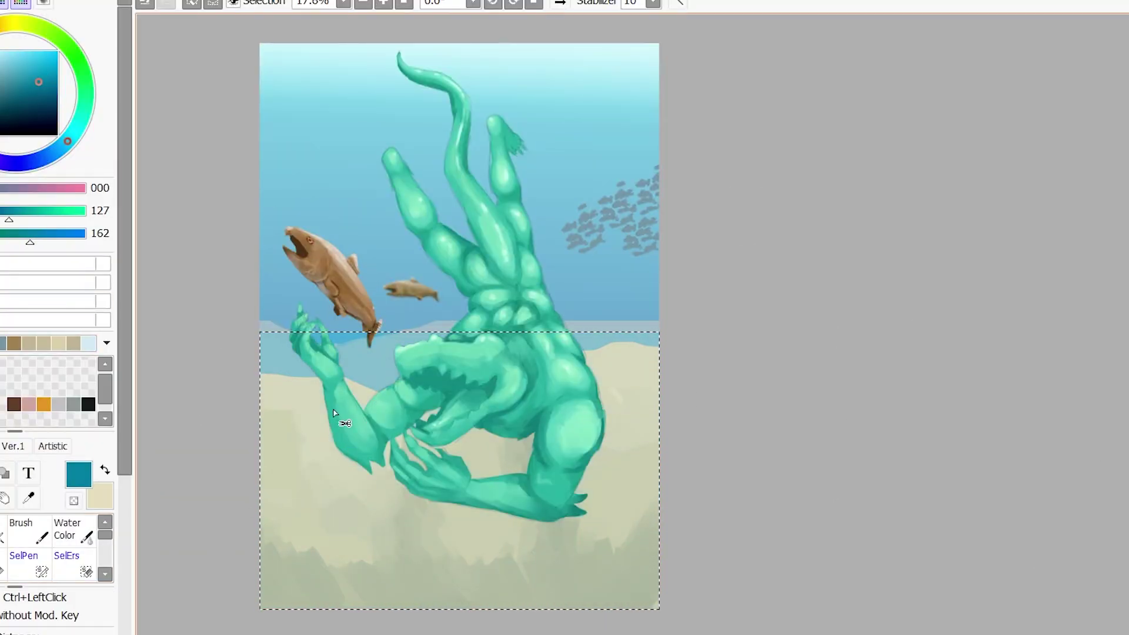
pyautogui.scroll(-2, 800, 345)
pyautogui.scroll(2, 800, 345)
# Repaint the seabed as smooth light and darker sand areas with tans (200, 190, 156) and (222, 213, 180)
pyautogui.keyDown('alt'); pyautogui.click(580, 416); pyautogui.keyUp('alt')
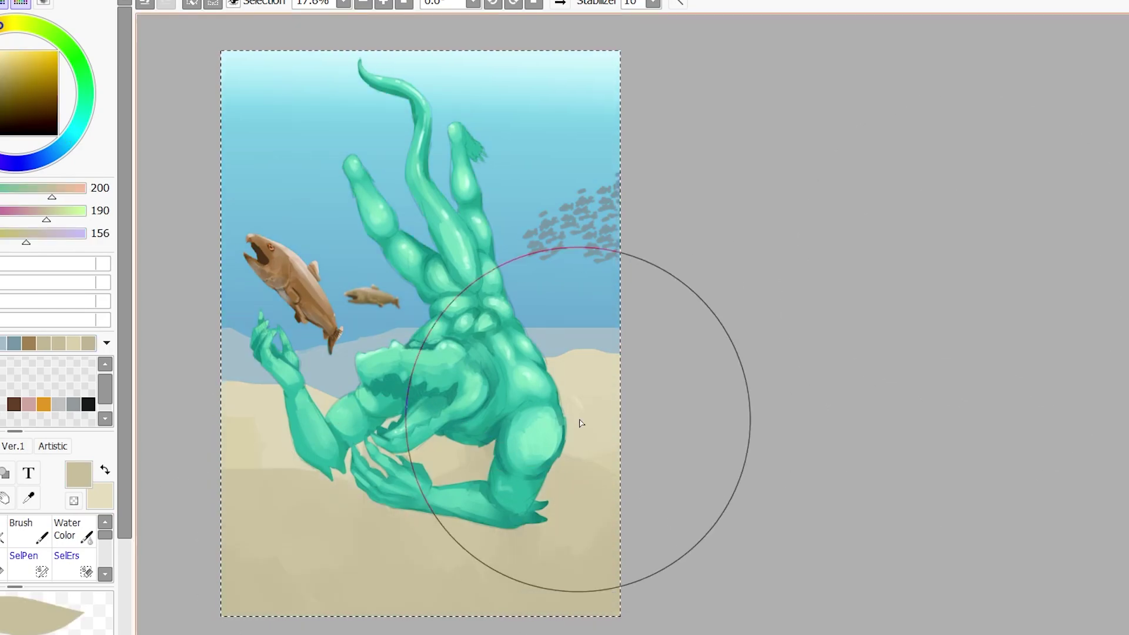
pyautogui.scroll(-2, 53, 552)
pyautogui.click(28, 529)
pyautogui.moveTo(512, 516); pyautogui.dragTo(406, 559)
pyautogui.scroll(-1, 412, 329)
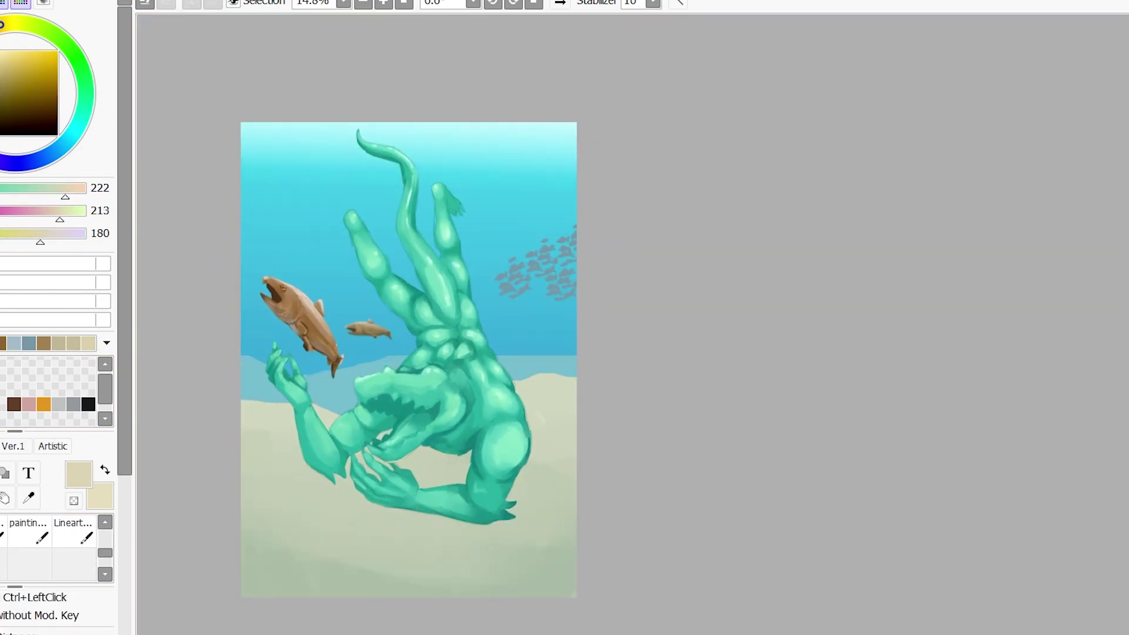
# Fine-tune the painting's underwater colours with a Hue/Saturation adjustment
pyautogui.hotkey('ctrl', 'u')
pyautogui.moveTo(1051, 454)
pyautogui.mouseDown()
pyautogui.moveTo(1073, 458)
pyautogui.moveTo(1051, 454)
pyautogui.mouseUp()
pyautogui.moveTo(1020, 481)
pyautogui.mouseDown()
pyautogui.moveTo(1003, 486)
pyautogui.moveTo(1020, 481)
pyautogui.mouseUp()
pyautogui.moveTo(1022, 426); pyautogui.dragTo(1026, 434)
pyautogui.press('Return')
pyautogui.scroll(-1, 553, 310)
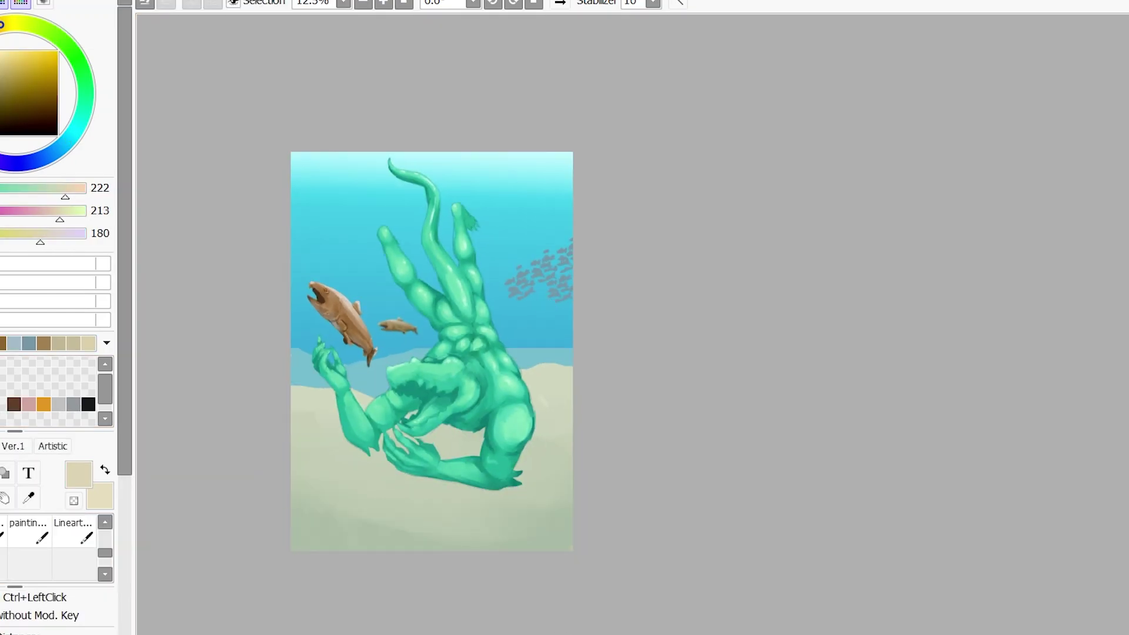
# Try wavy light-cyan (109, 219, 218) caustic lines across the foreground sand
pyautogui.click(44, 167)
pyautogui.click(77, 127)
pyautogui.click(11, 63)
pyautogui.moveTo(449, 512); pyautogui.dragTo(502, 495)
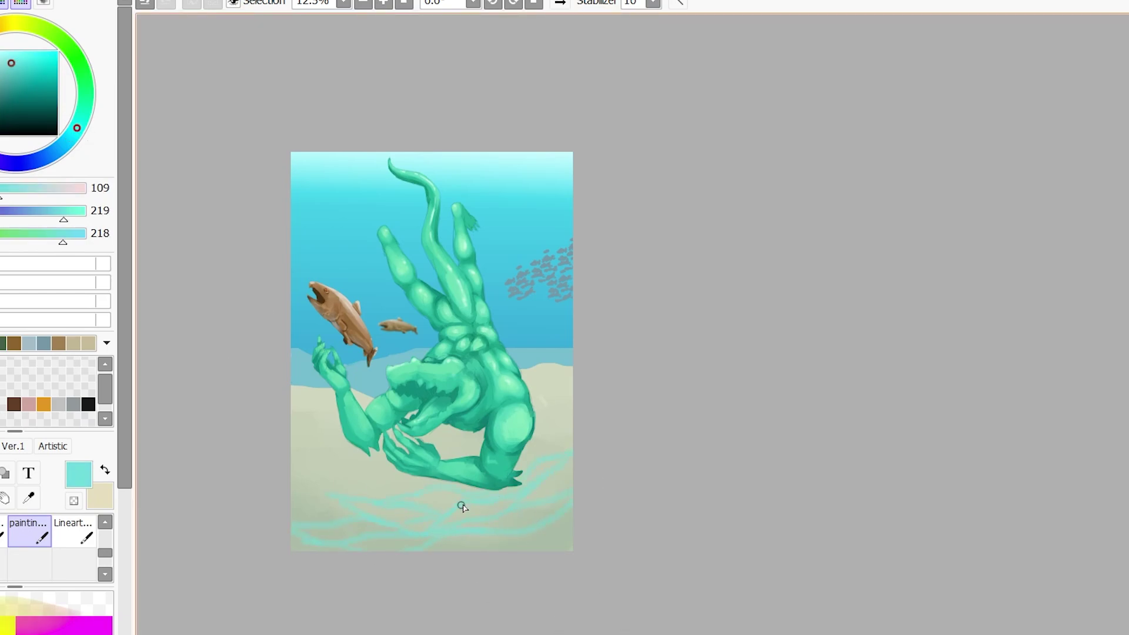
pyautogui.hotkey('ctrl', 'z')
# Outline a shadow shape on the sand beneath the creature and fill it with dark blue (0, 36, 153)
pyautogui.press('l')
pyautogui.moveTo(518, 411); pyautogui.dragTo(523, 415)
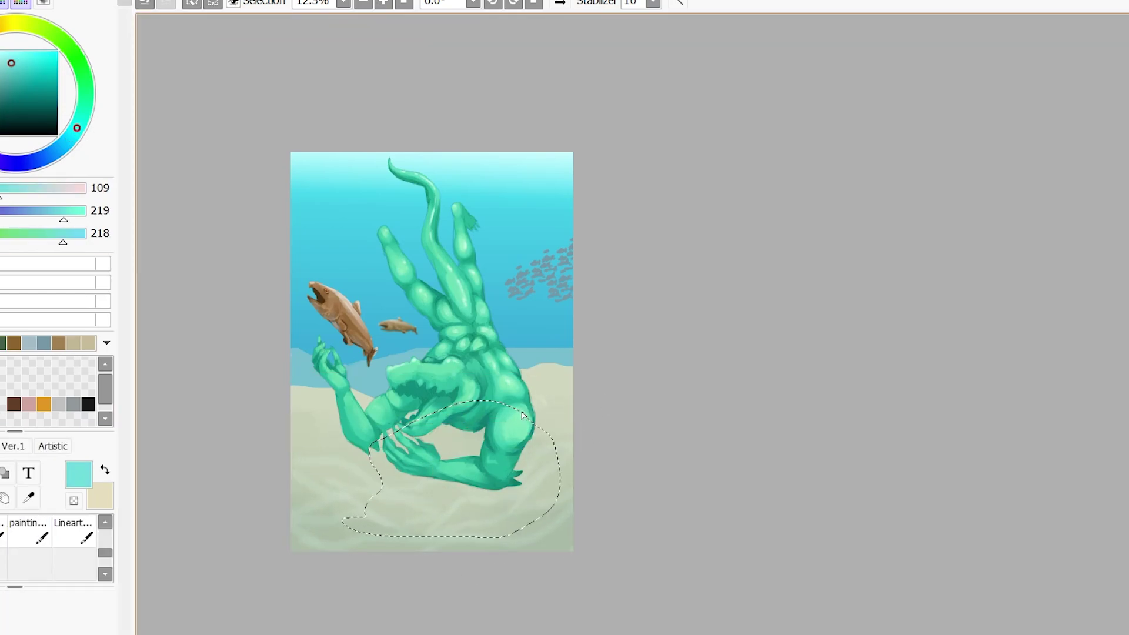
pyautogui.click(28, 532)
pyautogui.click(35, 161)
pyautogui.click(36, 85)
pyautogui.moveTo(517, 459)
pyautogui.mouseDown()
pyautogui.moveTo(297, 542)
pyautogui.moveTo(207, 317)
pyautogui.mouseUp()
pyautogui.hotkey('ctrl', 'd')
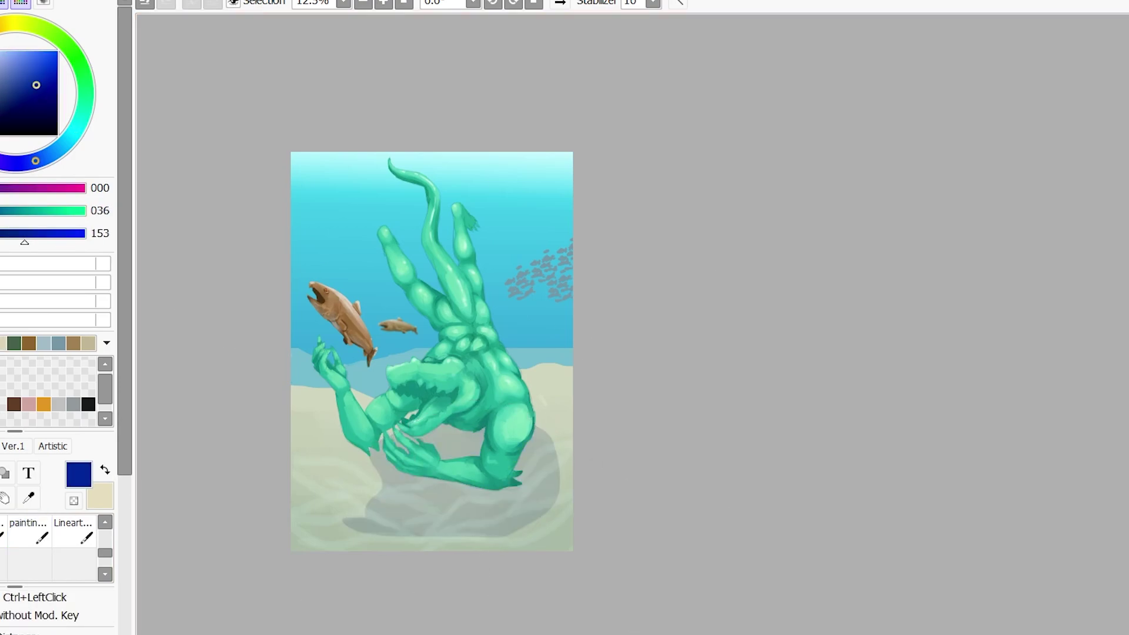
# Nudge the creature's shadow slightly sideways and soften it with Gaussian Blur up to a radius of 40.0
pyautogui.moveTo(764, 240); pyautogui.dragTo(1003, 255)
pyautogui.click(1011, 282)
pyautogui.hotkey('ctrl', 't')
pyautogui.moveTo(328, 373); pyautogui.dragTo(352, 378)
pyautogui.press('Return')
pyautogui.moveTo(764, 240); pyautogui.dragTo(1107, 248)
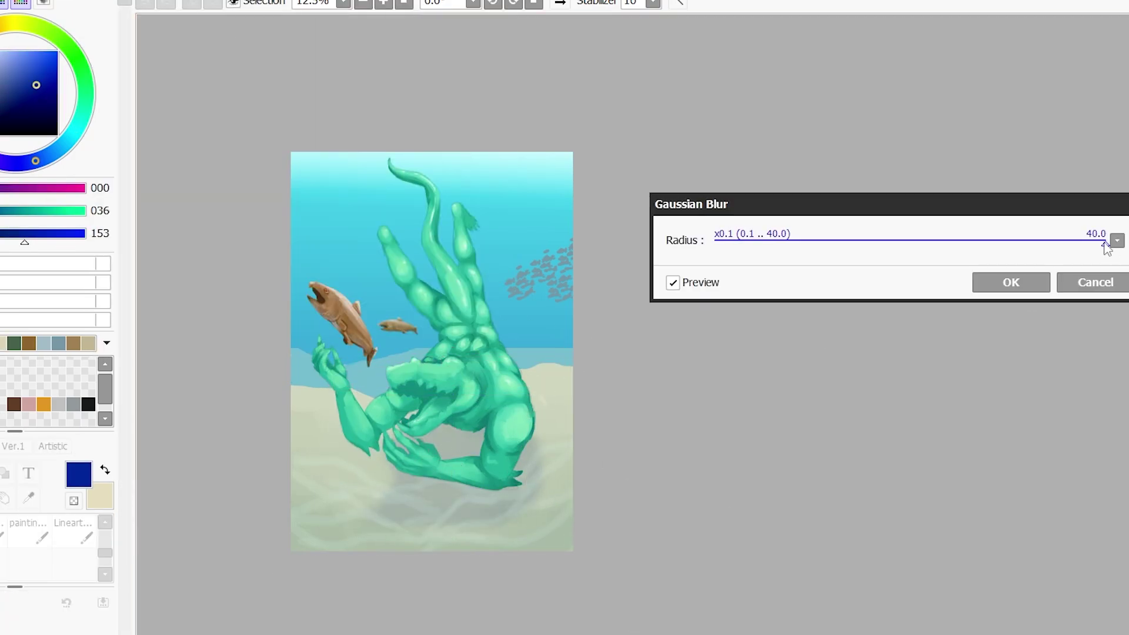
pyautogui.click(1011, 282)
# Shift the hue of the blurred shadow beneath the creature toward a warmer greenish grey
pyautogui.hotkey('ctrl', 'u')
pyautogui.moveTo(917, 461); pyautogui.dragTo(929, 461)
pyautogui.click(1092, 542)
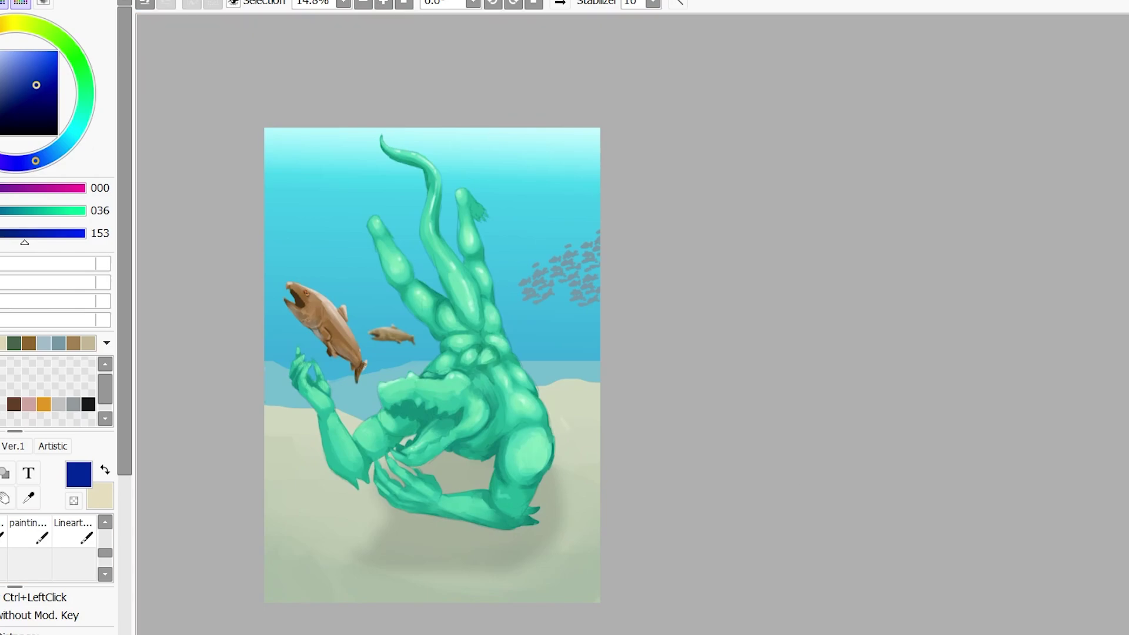
# Try bright cyan (35, 184, 219) strokes on the sand beside the creature's elbow
pyautogui.click(68, 140)
pyautogui.click(37, 63)
pyautogui.click(30, 531)
pyautogui.moveTo(565, 506); pyautogui.dragTo(596, 550)
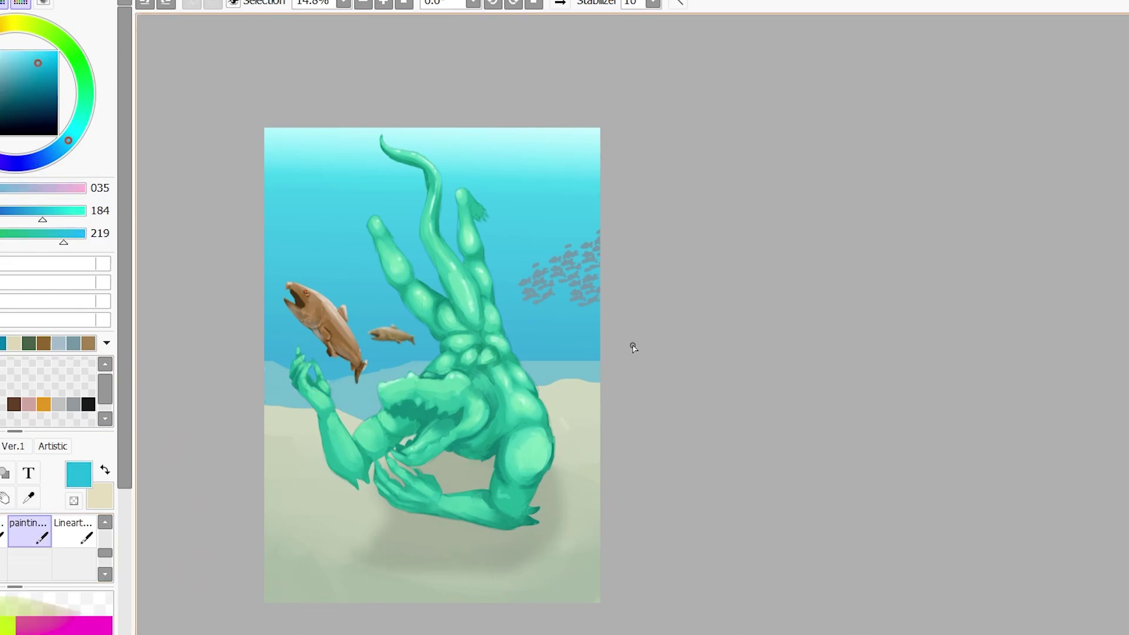
# Paint two fish silhouettes over the foreground sand in the large fish's sampled brown (163, 120, 75)
pyautogui.press('b')
pyautogui.keyDown('alt'); pyautogui.click(327, 329); pyautogui.keyUp('alt')
pyautogui.moveTo(353, 520)
pyautogui.mouseDown()
pyautogui.moveTo(329, 568)
pyautogui.moveTo(333, 548)
pyautogui.moveTo(346, 558)
pyautogui.moveTo(340, 546)
pyautogui.mouseUp()
pyautogui.moveTo(571, 535); pyautogui.dragTo(567, 534)
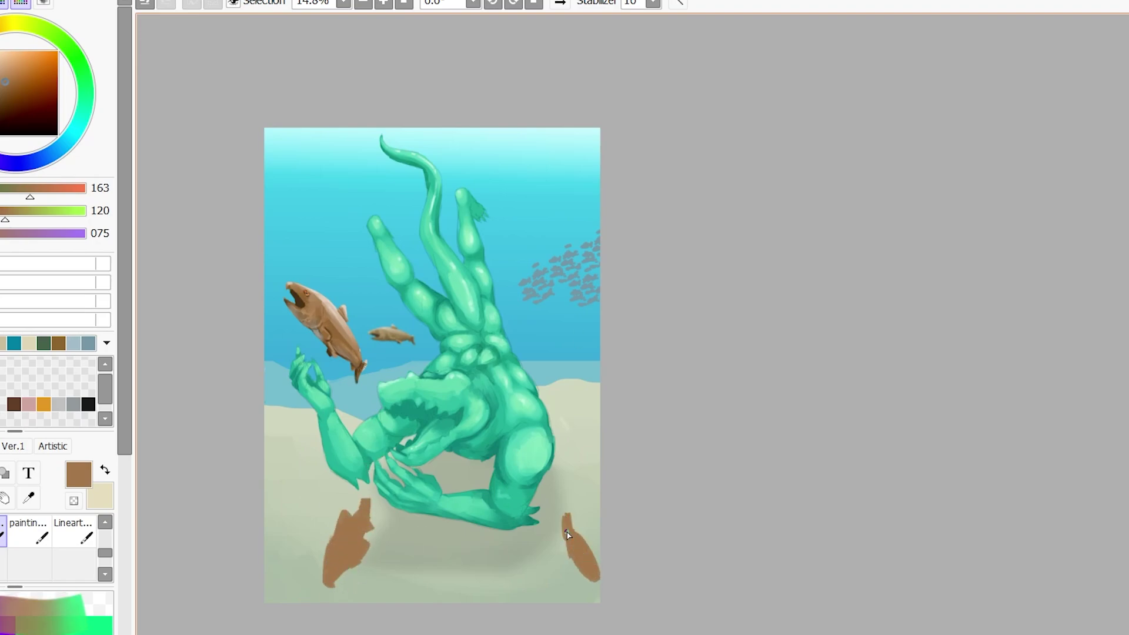
# Lay gradients of the sampled water blue (57, 174, 217) over the distant ridge and upper sand as haze
pyautogui.click(26, 529)
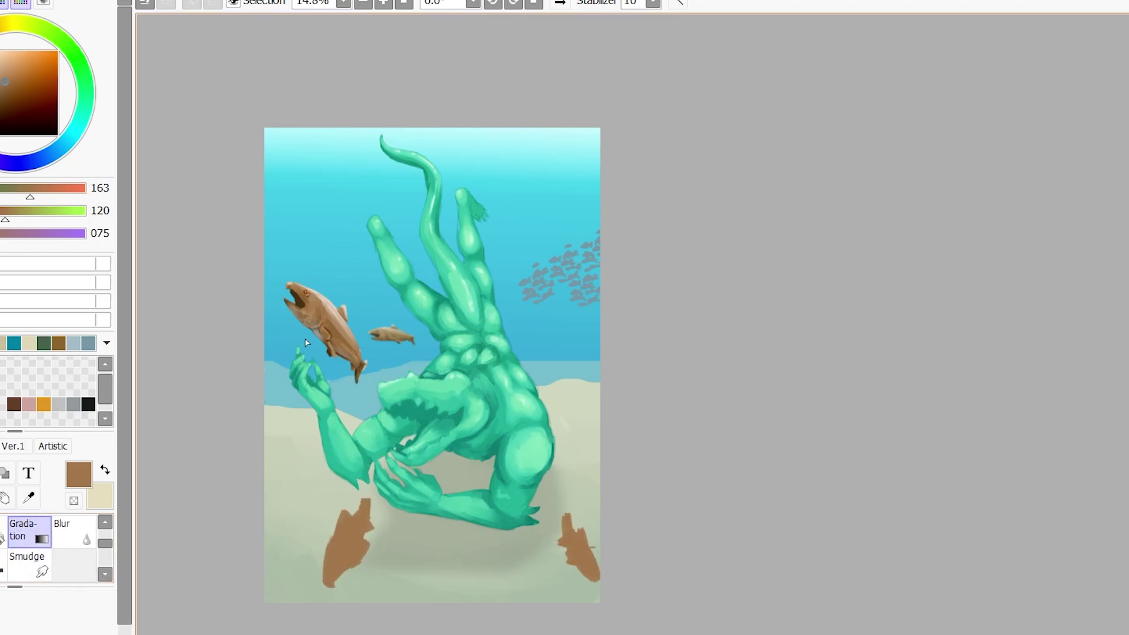
pyautogui.keyDown('alt'); pyautogui.click(442, 309); pyautogui.keyUp('alt')
pyautogui.moveTo(443, 309); pyautogui.dragTo(627, 105)
pyautogui.moveTo(435, 138); pyautogui.dragTo(444, 544)
pyautogui.scroll(-2, 59, 353)
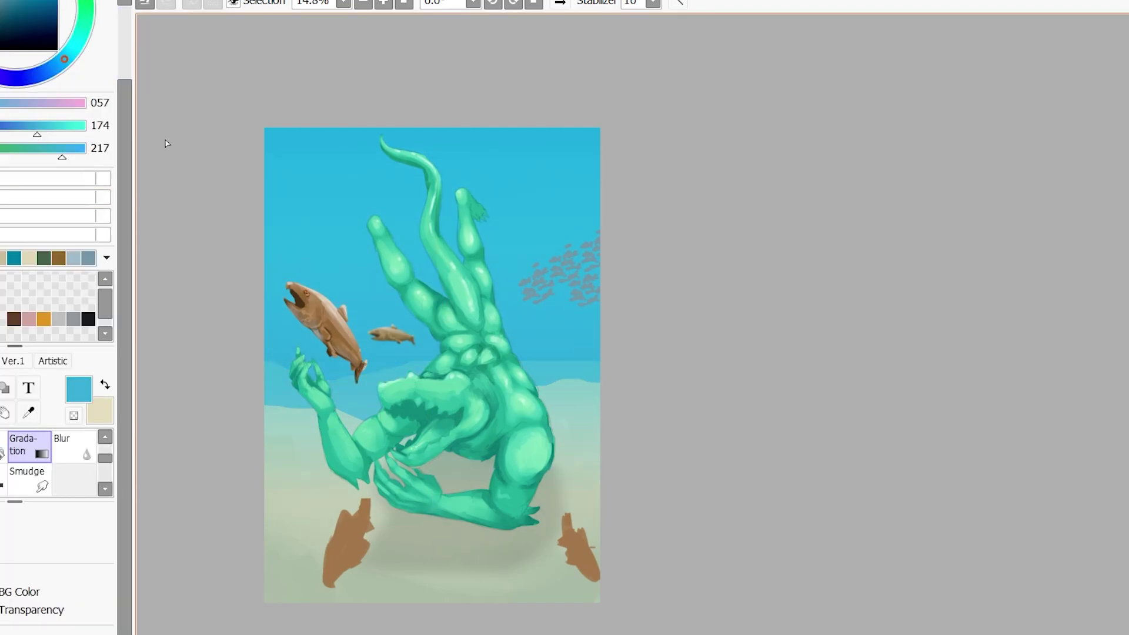
pyautogui.moveTo(453, 223); pyautogui.dragTo(503, 199)
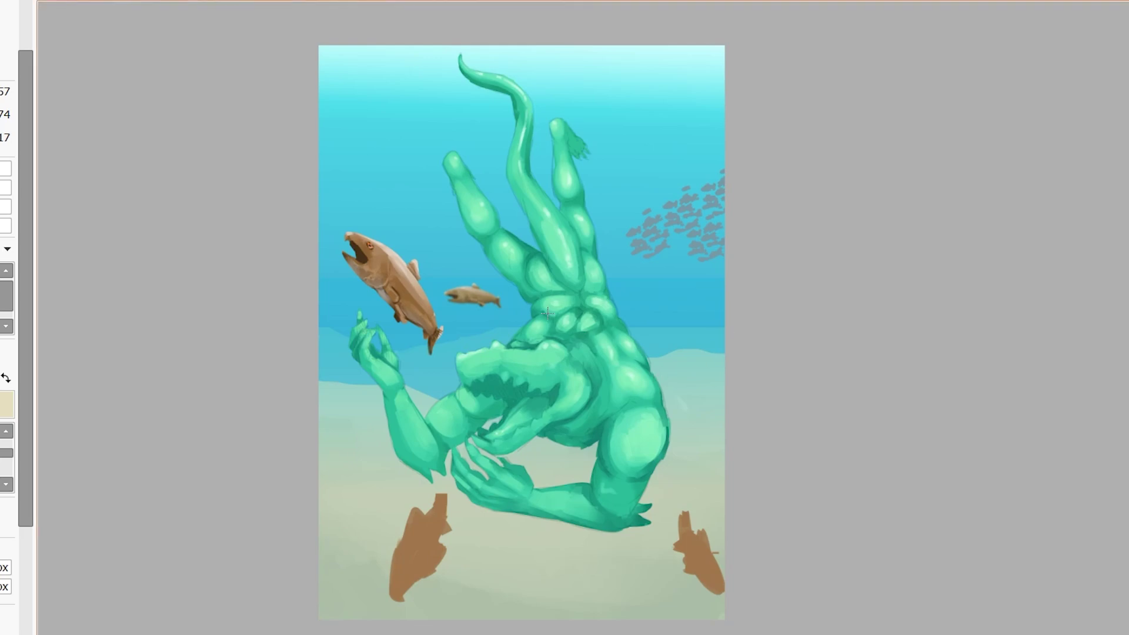
# Clean up the edges of both seabed fish silhouettes and move the smaller one inward from the canvas edge
pyautogui.click(8, 463)
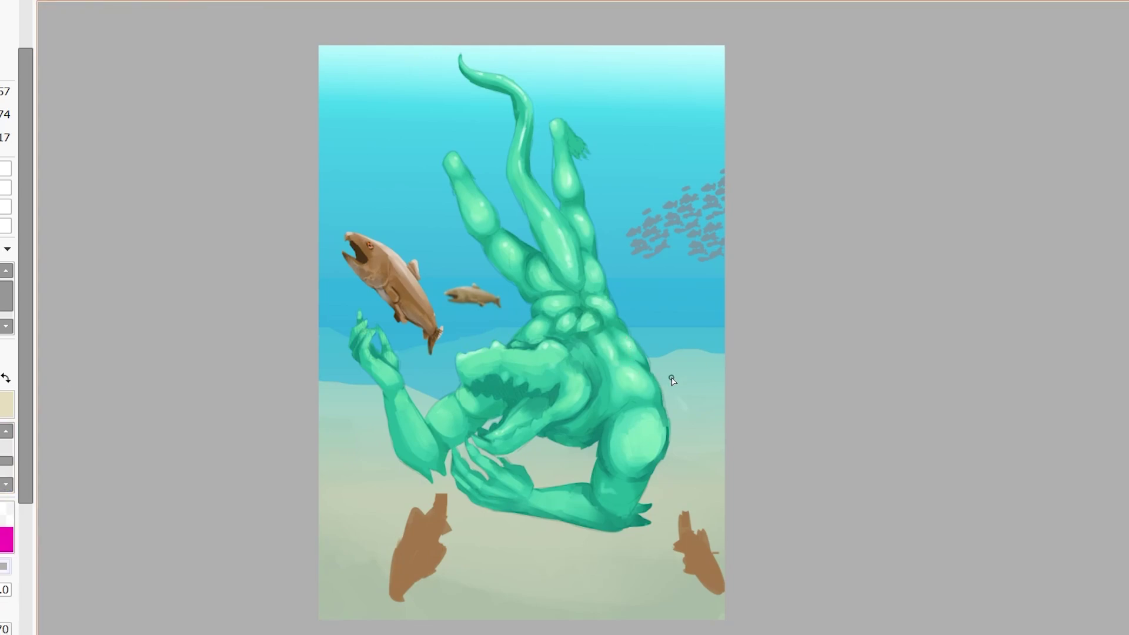
pyautogui.press('e')
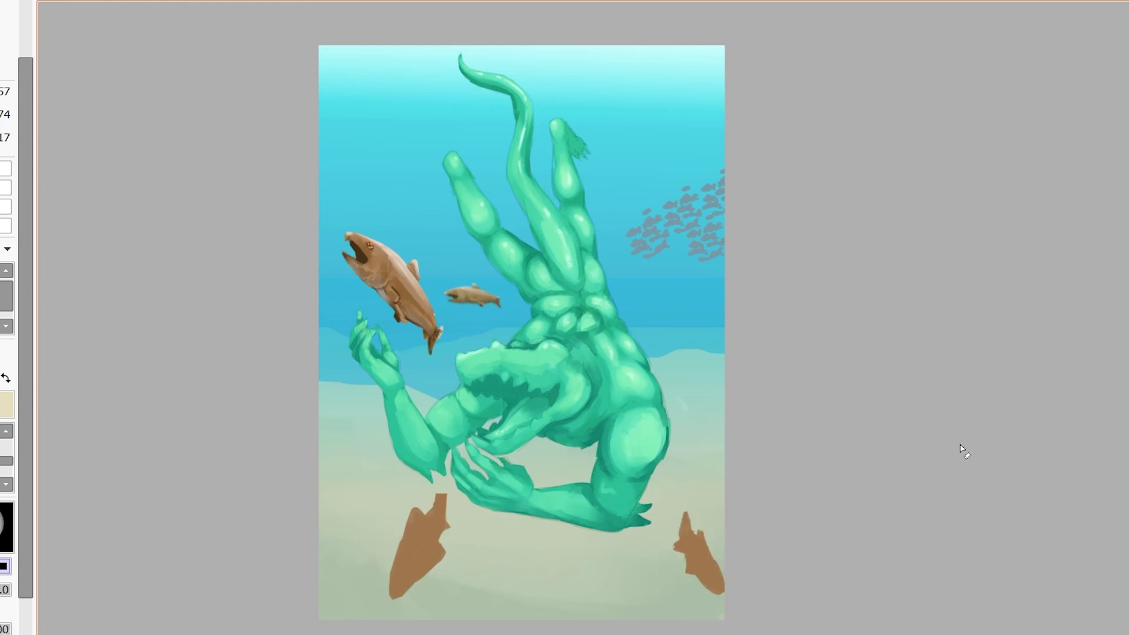
pyautogui.moveTo(725, 494); pyautogui.dragTo(796, 598)
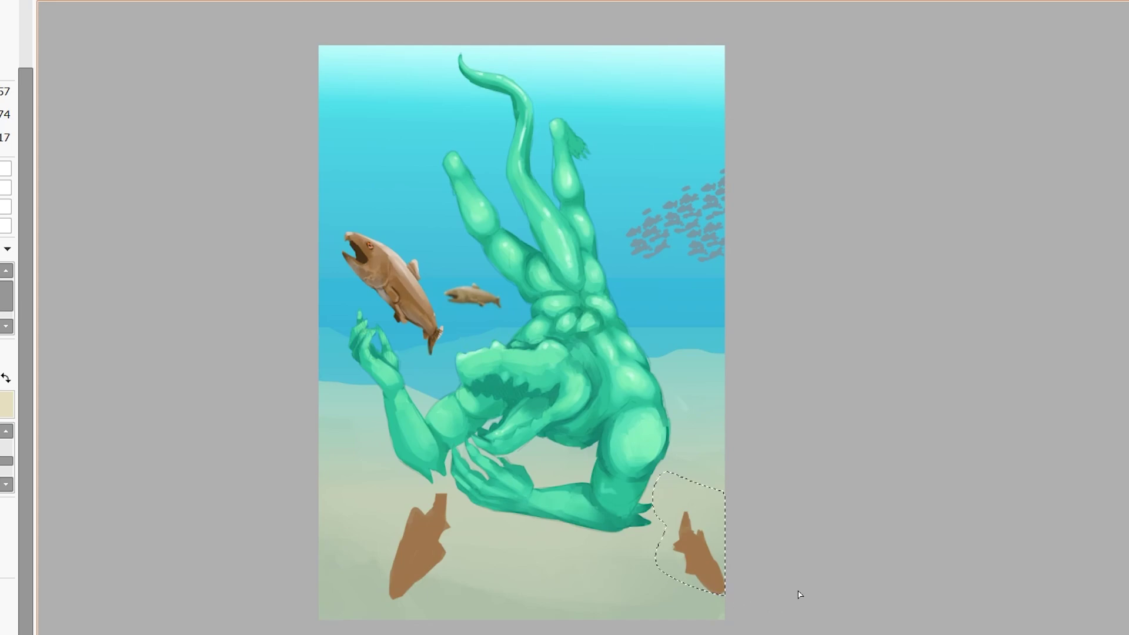
pyautogui.hotkey('ctrl', 't')
pyautogui.moveTo(713, 574); pyautogui.dragTo(676, 582)
pyautogui.press('Return')
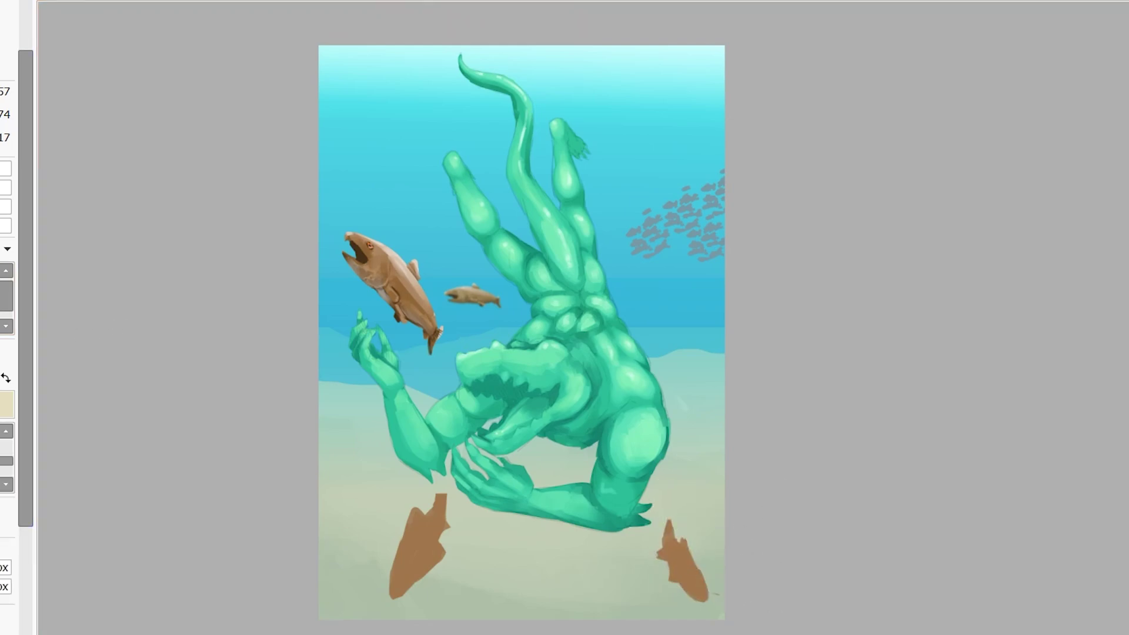
# Repaint both seabed fish in grey and shade their bodies and fins with darker and lighter greys
pyautogui.scroll(2, 9, 294)
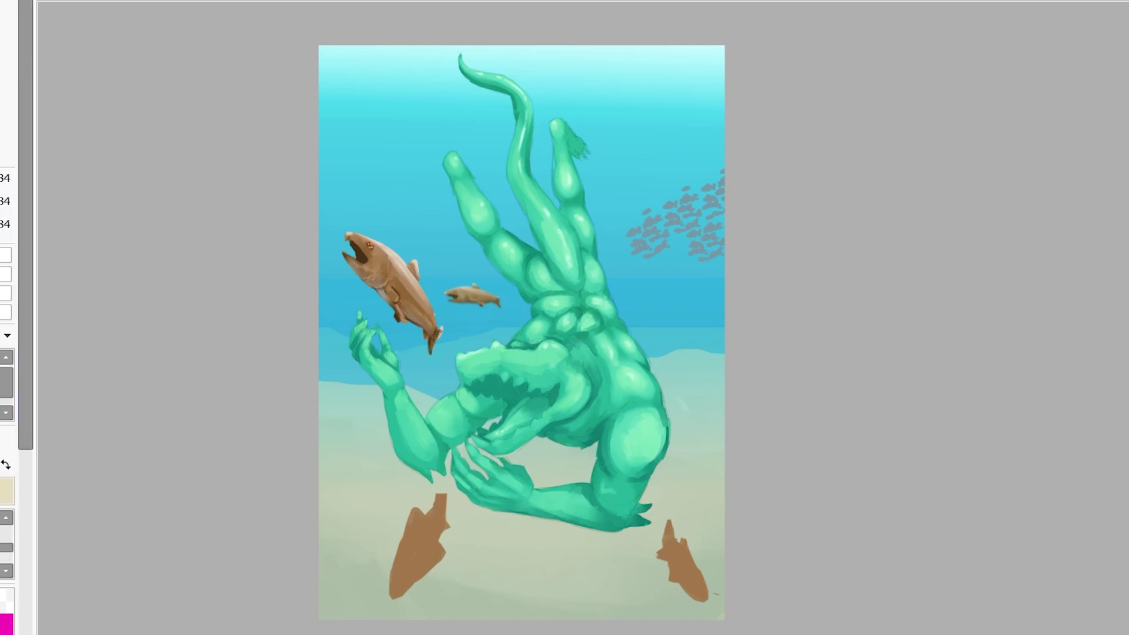
pyautogui.scroll(-1, 5, 200)
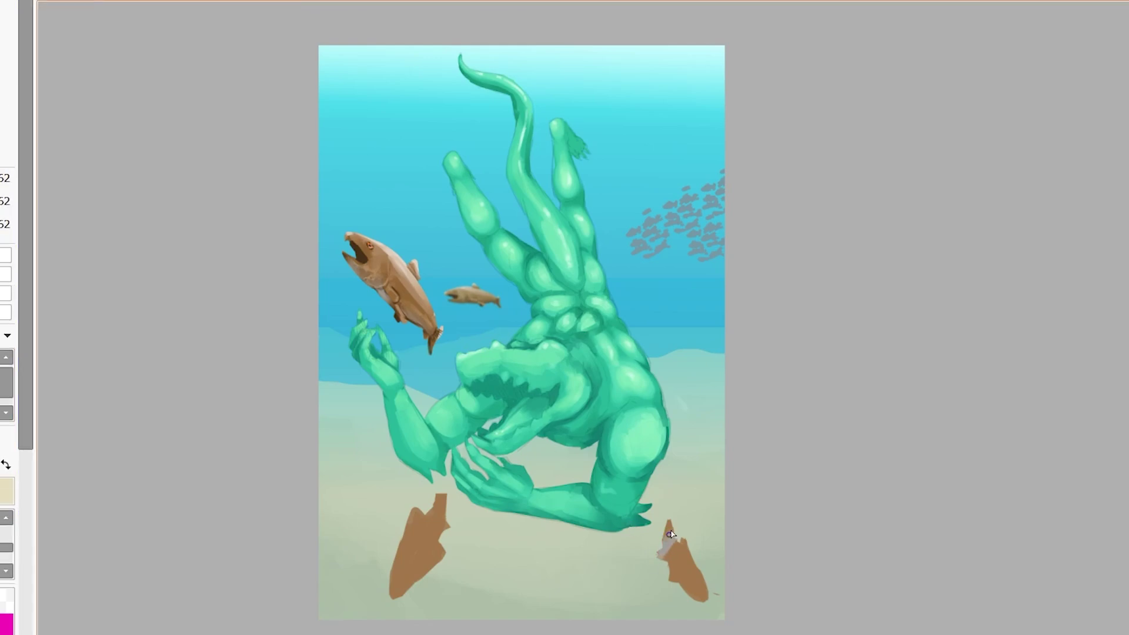
pyautogui.moveTo(671, 534)
pyautogui.mouseDown()
pyautogui.moveTo(681, 562)
pyautogui.moveTo(726, 592)
pyautogui.mouseUp()
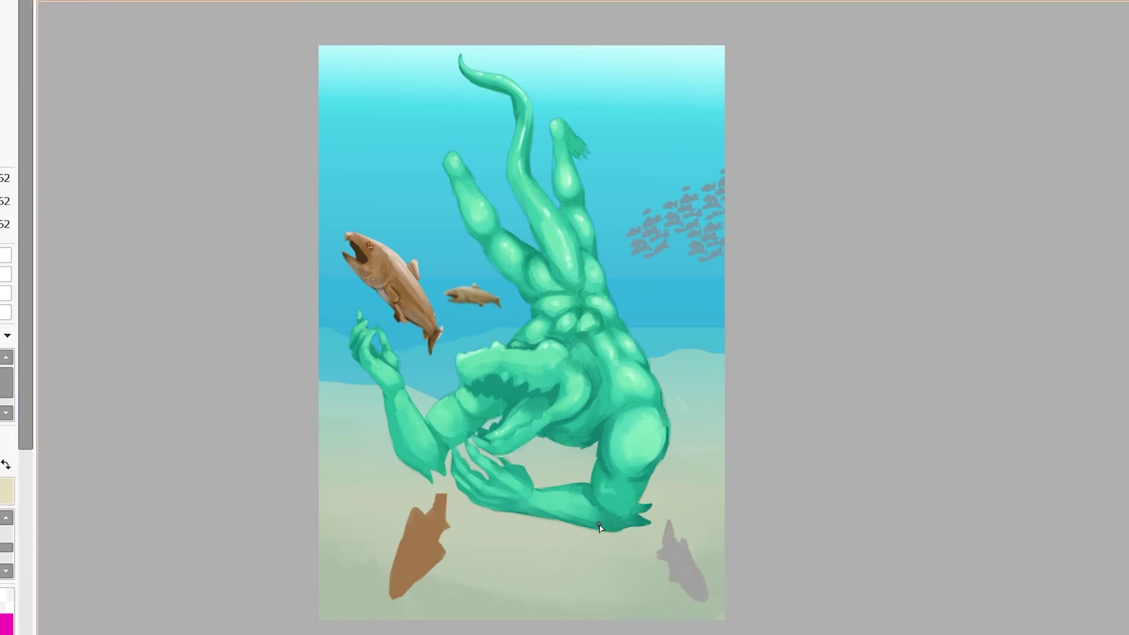
pyautogui.moveTo(438, 503)
pyautogui.mouseDown()
pyautogui.moveTo(452, 552)
pyautogui.moveTo(385, 611)
pyautogui.moveTo(412, 511)
pyautogui.mouseUp()
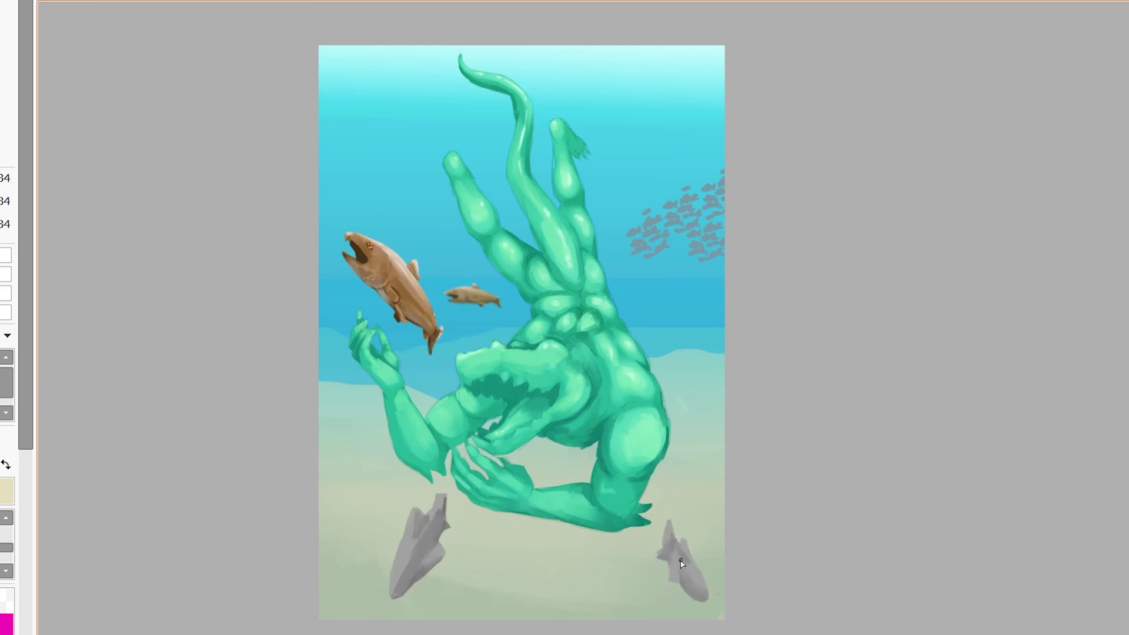
pyautogui.keyDown('alt'); pyautogui.click(674, 539); pyautogui.keyUp('alt')
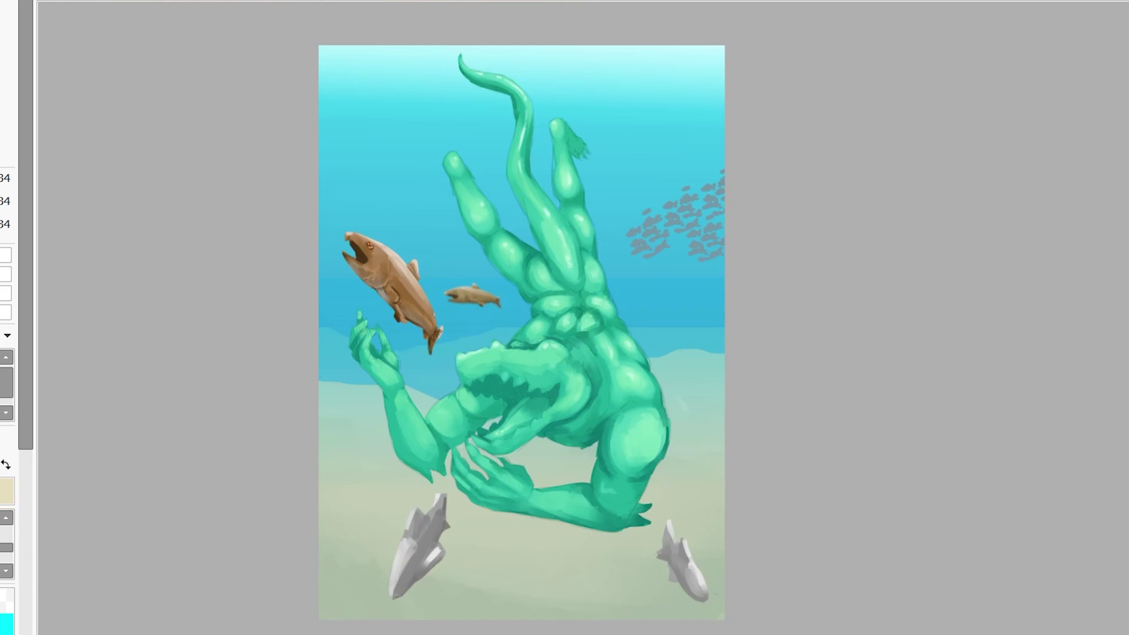
# Sample the large fish's brown (166, 125, 81) and tint both grey-shaded seabed fish with it
pyautogui.click(395, 276)
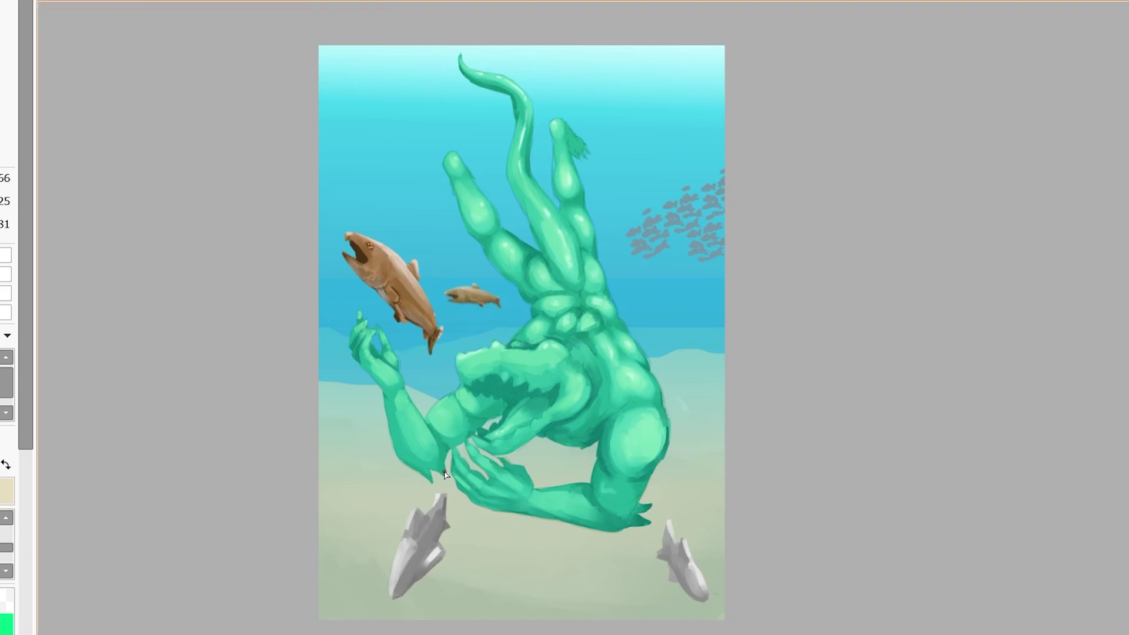
pyautogui.moveTo(445, 474)
pyautogui.mouseDown()
pyautogui.moveTo(368, 612)
pyautogui.moveTo(429, 603)
pyautogui.mouseUp()
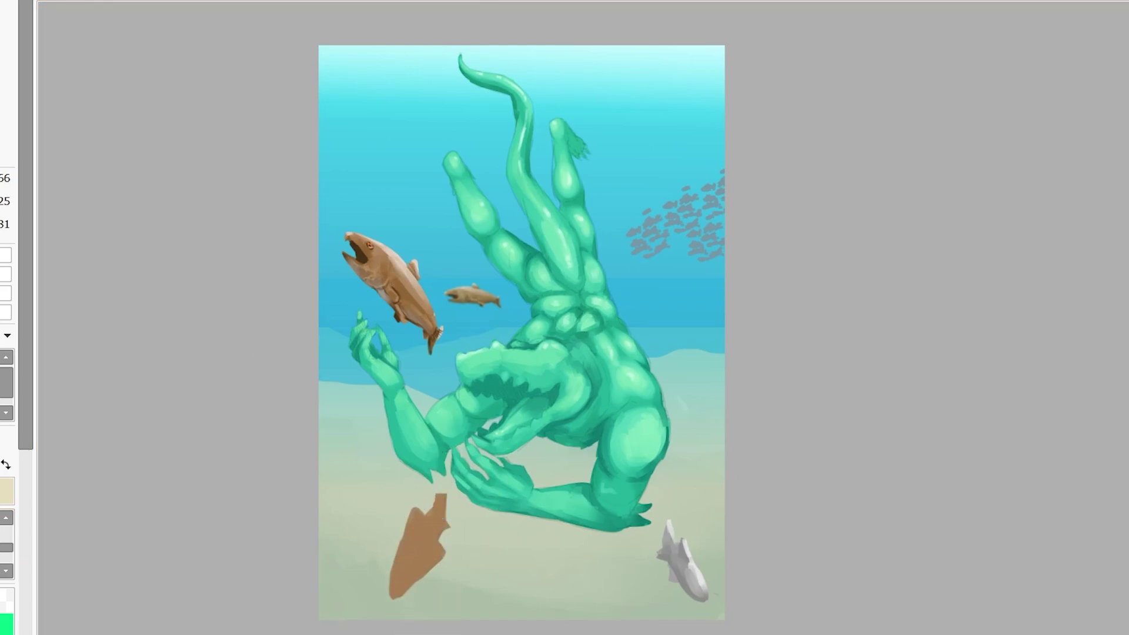
pyautogui.moveTo(676, 547); pyautogui.dragTo(712, 594)
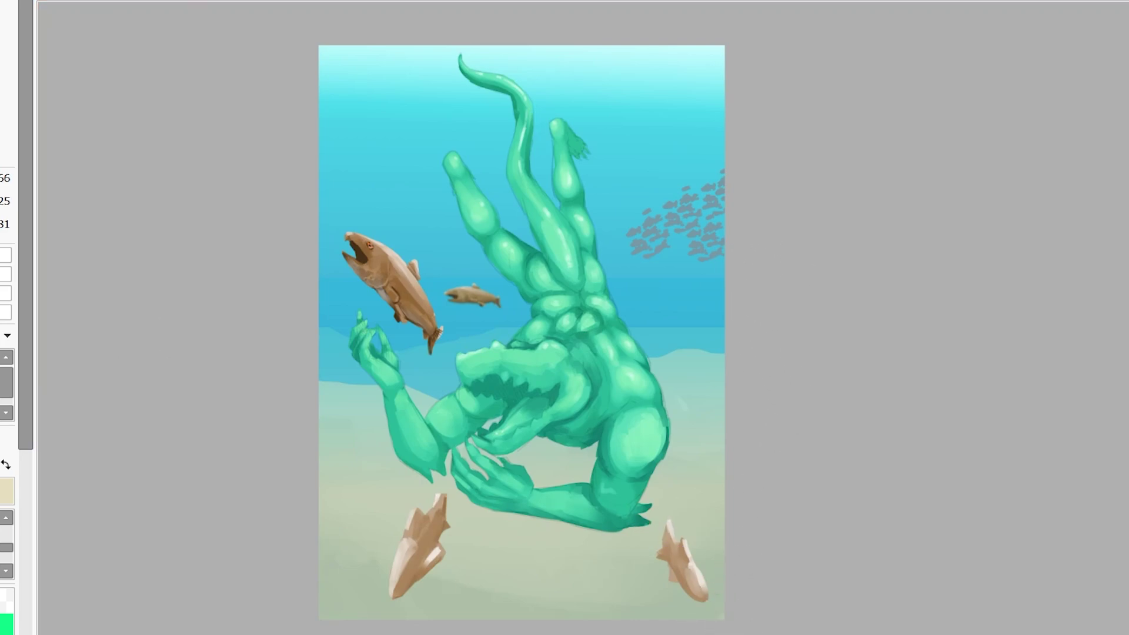
pyautogui.scroll(-2, 497, 176)
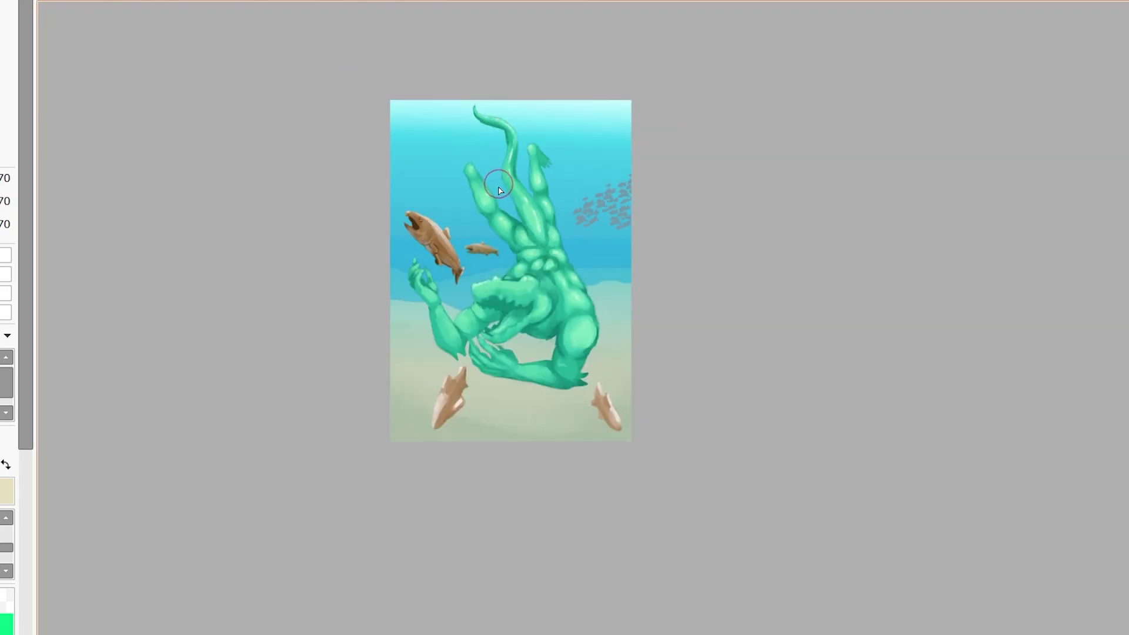
# Paint eyes and darker brown shading onto the heads and bodies of both seabed fish
pyautogui.scroll(5, 461, 294)
pyautogui.moveTo(361, 490)
pyautogui.mouseDown()
pyautogui.moveTo(330, 495)
pyautogui.moveTo(357, 507)
pyautogui.mouseUp()
pyautogui.moveTo(440, 383)
pyautogui.mouseDown()
pyautogui.moveTo(454, 359)
pyautogui.moveTo(445, 327)
pyautogui.moveTo(438, 361)
pyautogui.mouseUp()
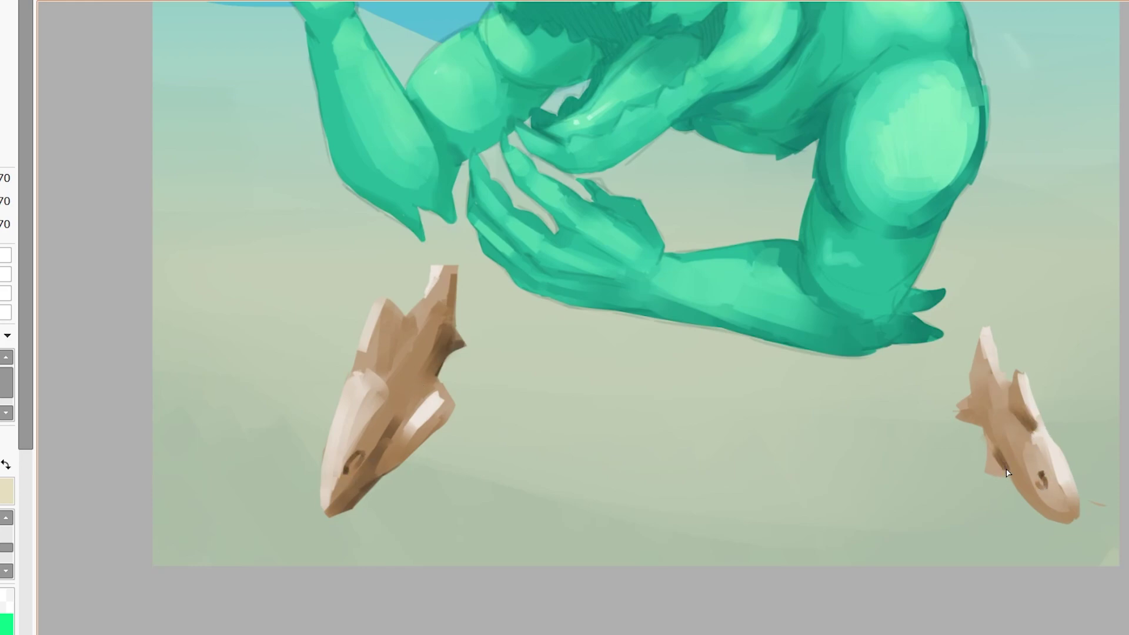
pyautogui.moveTo(1021, 492); pyautogui.dragTo(1019, 459)
pyautogui.scroll(-5, 1065, 507)
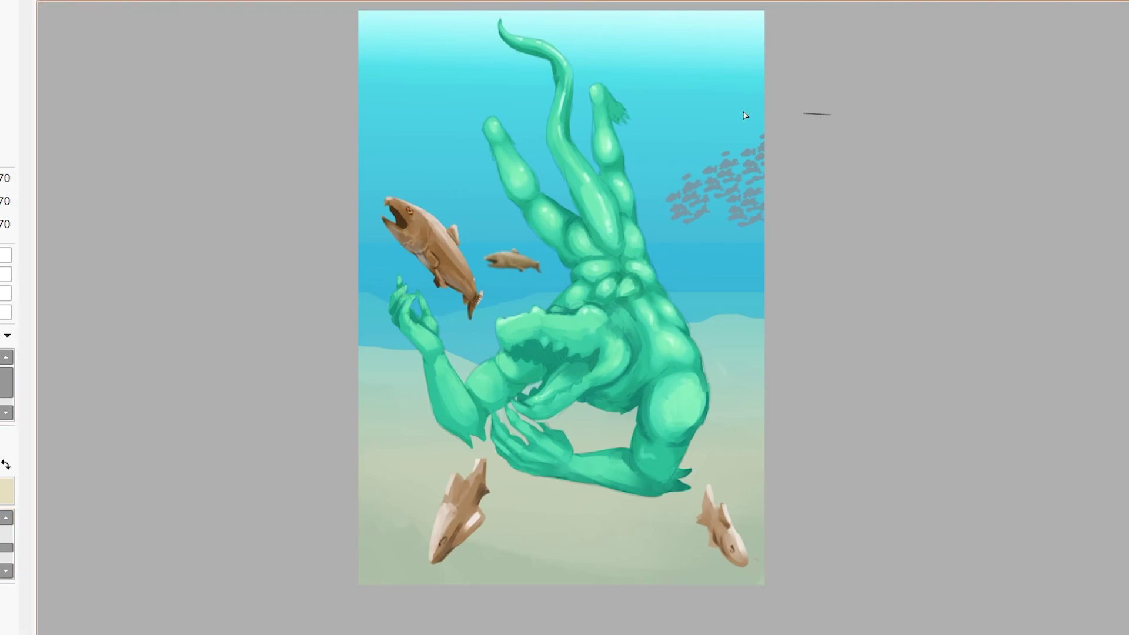
# Copy the distant fish school and place the copy behind the creature's legs, beside the original school
pyautogui.moveTo(806, 110); pyautogui.dragTo(816, 231)
pyautogui.hotkey('ctrl', 't')
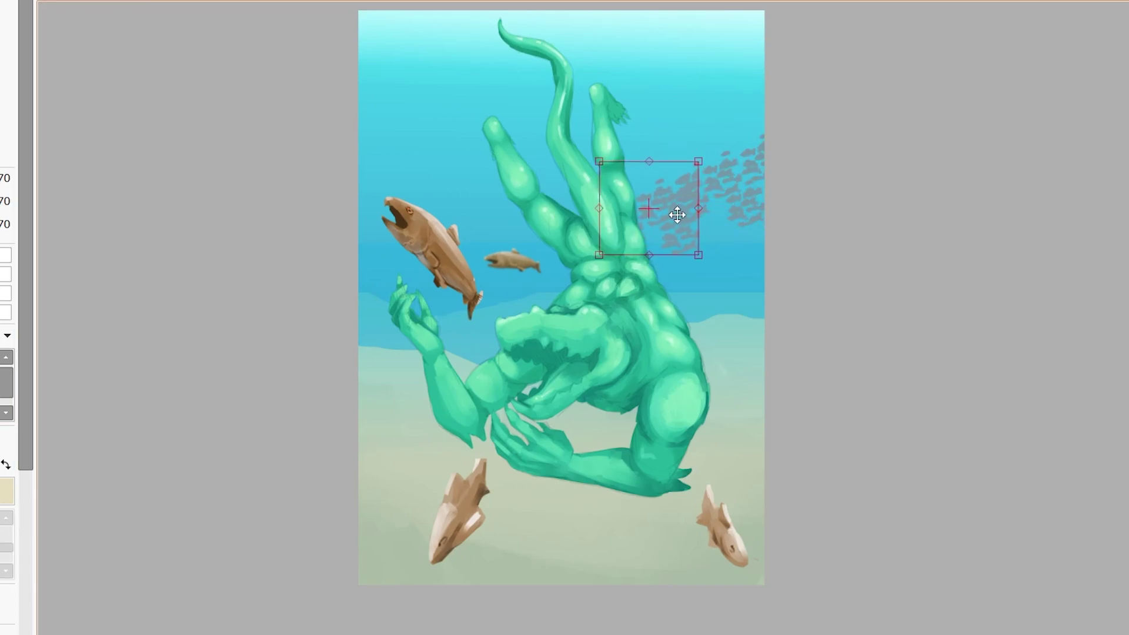
pyautogui.moveTo(675, 214); pyautogui.dragTo(646, 173)
pyautogui.press('Return')
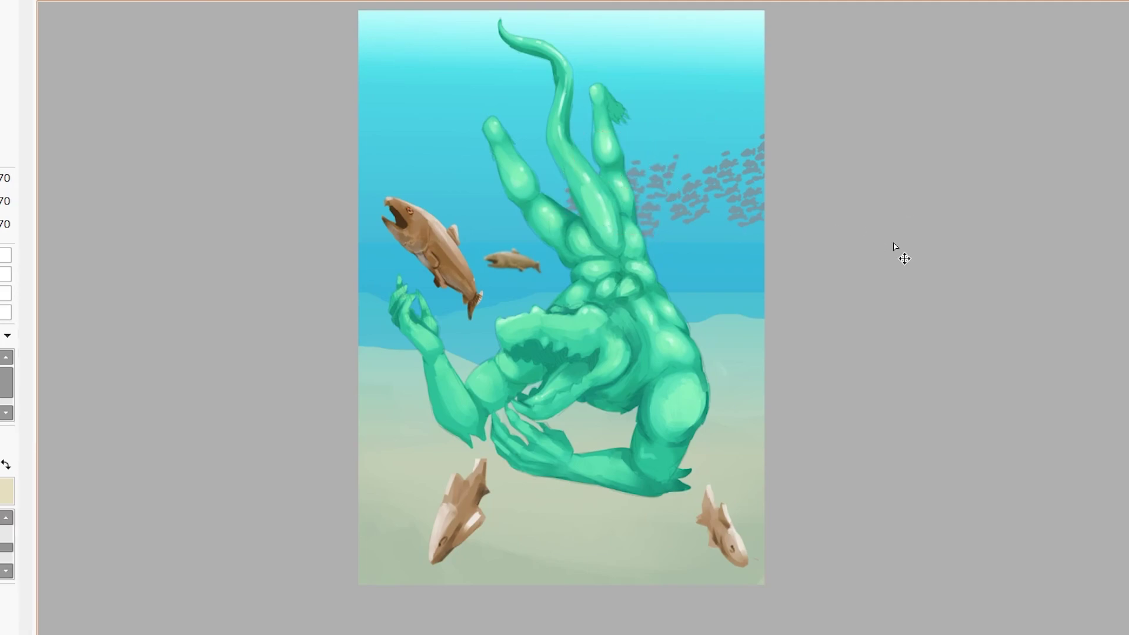
# Duplicate the fish school again and place the copy behind the creature's left leg, rotated clockwise
pyautogui.hotkey('ctrl', 'j')
pyautogui.hotkey('ctrl', 't')
pyautogui.moveTo(726, 188); pyautogui.dragTo(522, 187)
pyautogui.moveTo(565, 118); pyautogui.dragTo(549, 175)
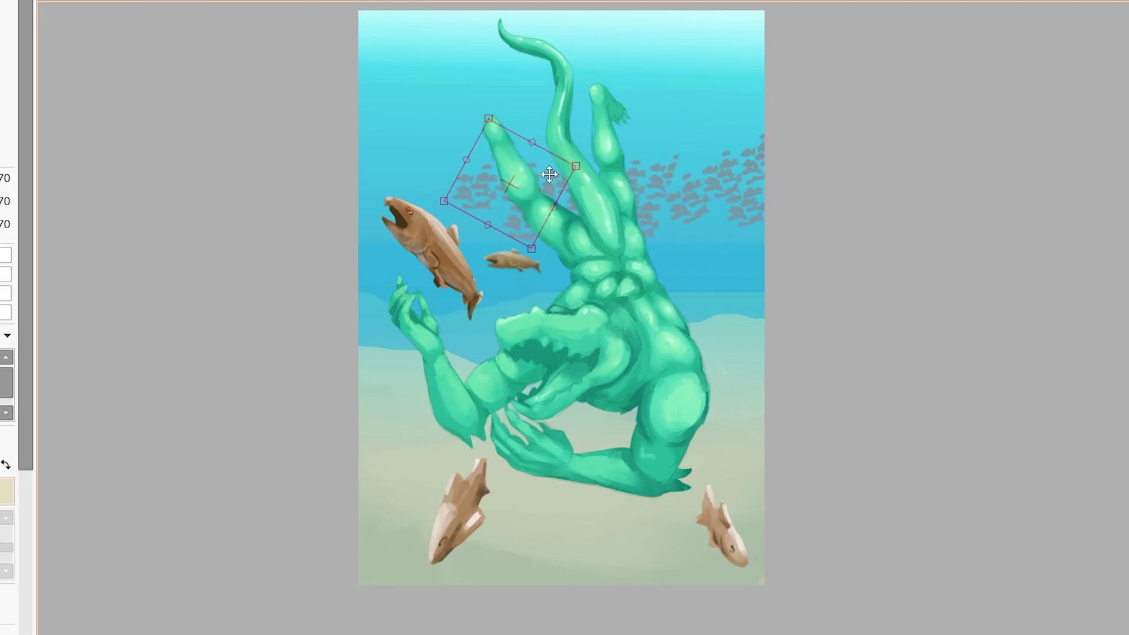
pyautogui.press('Escape')
# Place another copy of the fish school above the large fish, rotated to continue the row
pyautogui.hotkey('ctrl', 't')
pyautogui.moveTo(720, 186); pyautogui.dragTo(403, 172)
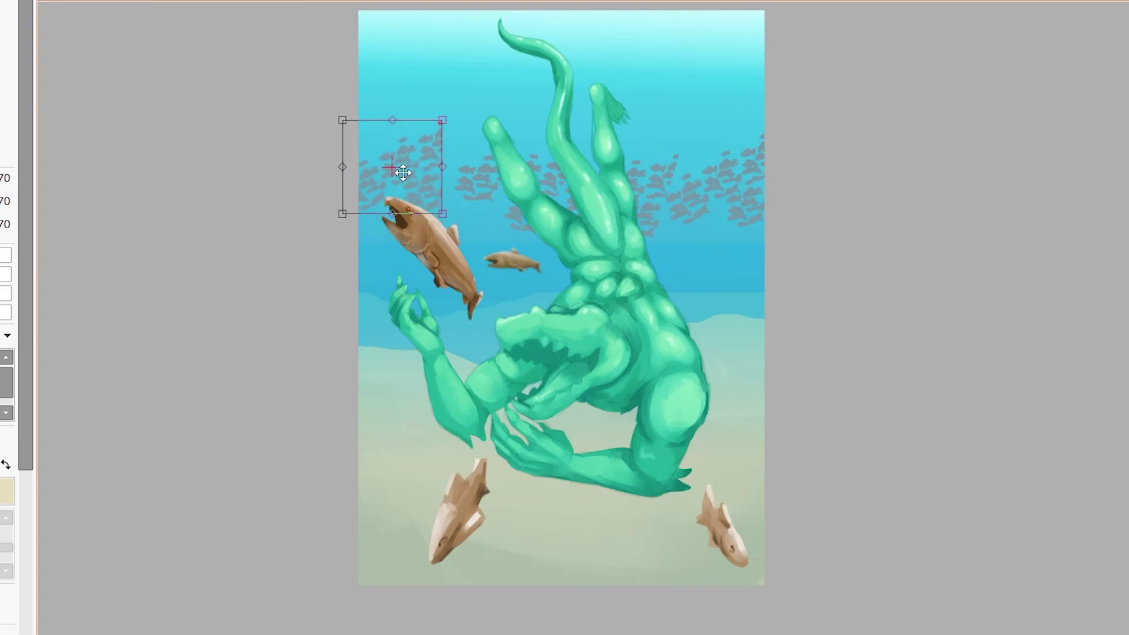
pyautogui.moveTo(411, 112); pyautogui.dragTo(451, 143)
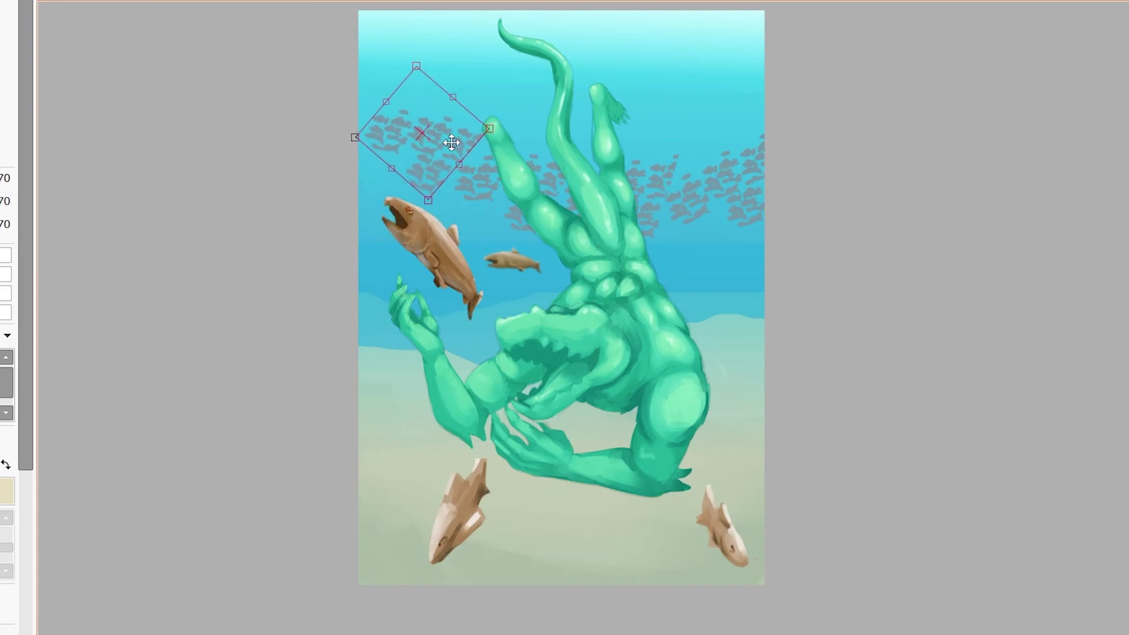
pyautogui.press('Return')
# Raise the saturation of the seabed sand for a warmer yellow tone
pyautogui.moveTo(831, 189); pyautogui.dragTo(794, 210)
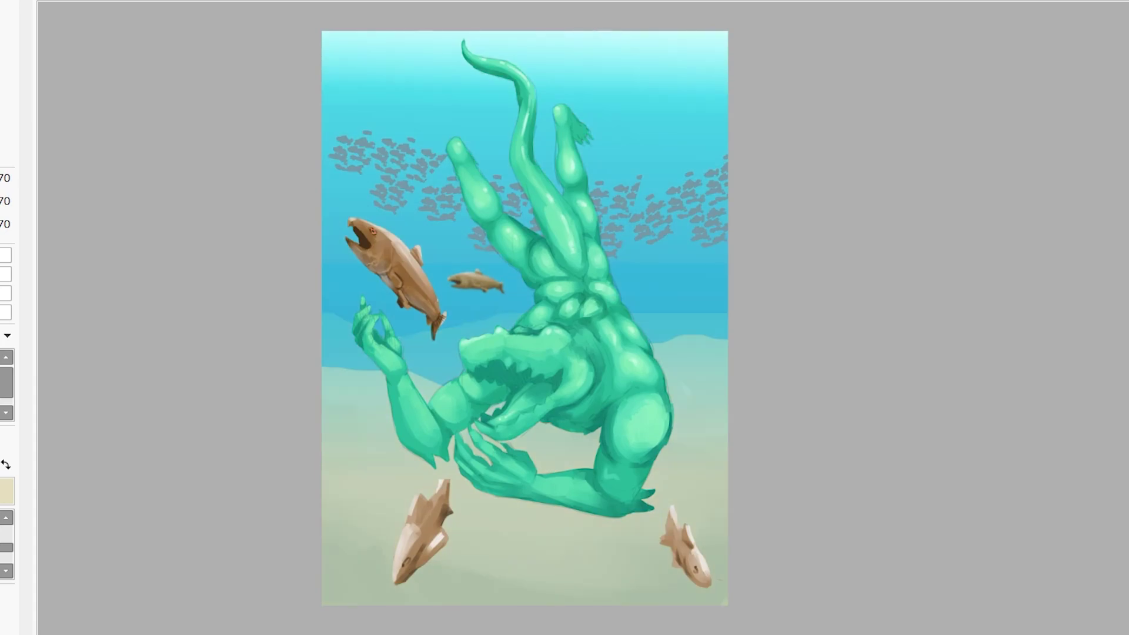
pyautogui.moveTo(942, 448); pyautogui.dragTo(1007, 449)
pyautogui.click(1014, 538)
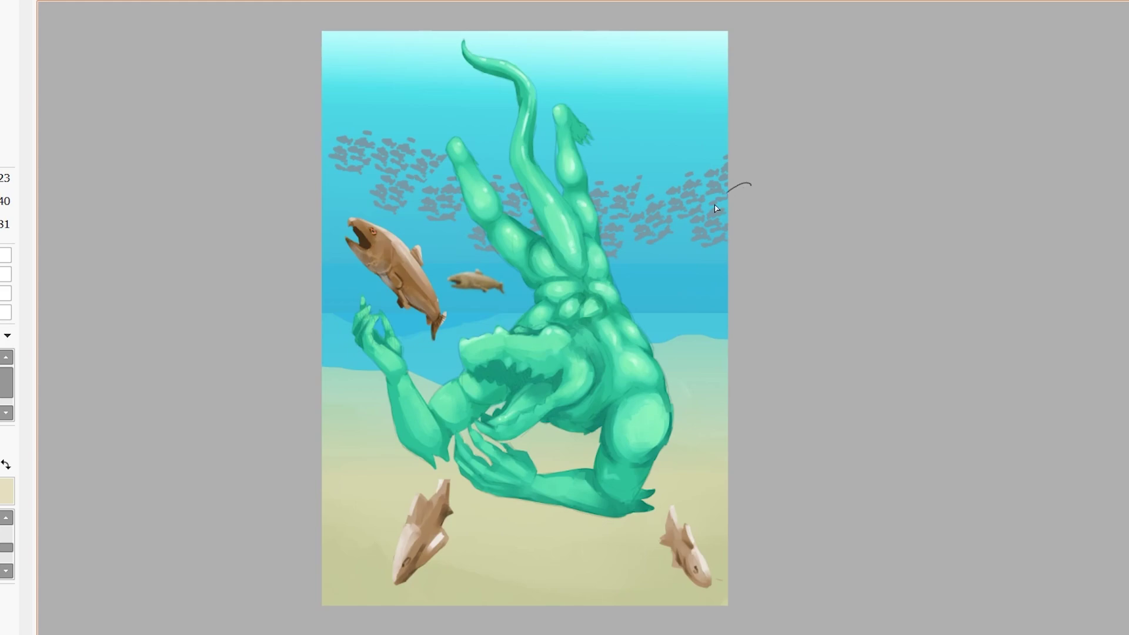
# Outline a sloping underwater mountain at the canvas's right edge with a freehand selection and fill it with darker blue
pyautogui.moveTo(716, 208)
pyautogui.mouseDown()
pyautogui.moveTo(639, 296)
pyautogui.moveTo(606, 311)
pyautogui.mouseUp()
pyautogui.press('b')
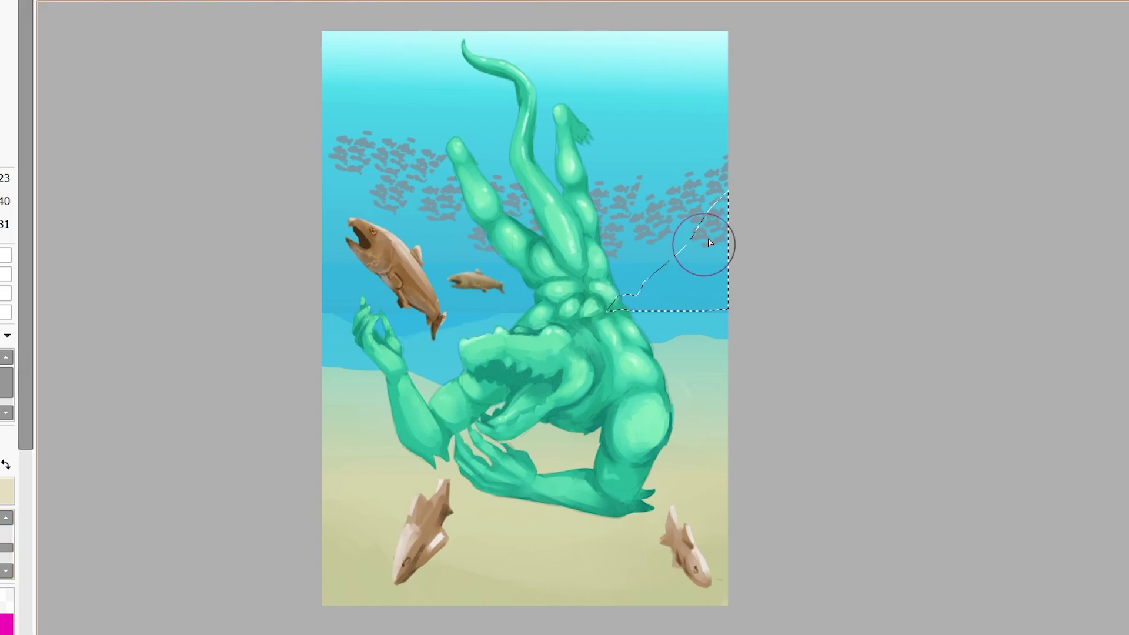
pyautogui.moveTo(709, 242); pyautogui.dragTo(756, 263)
pyautogui.hotkey('ctrl', 'd')
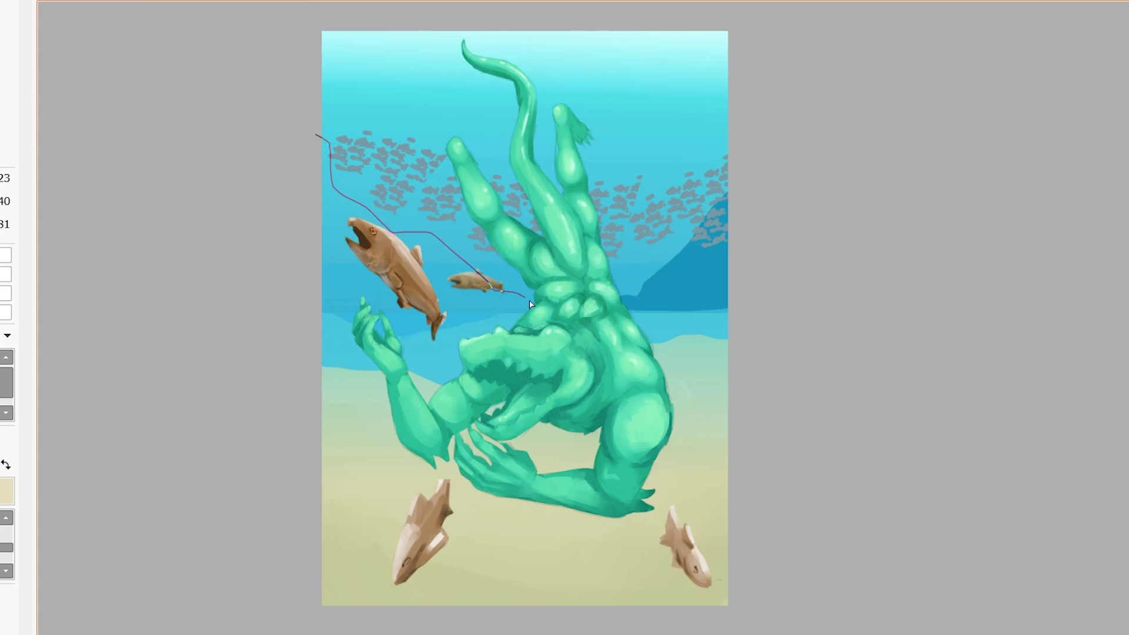
# Outline a taller stepped mountain behind the two upper fish along the canvas's left side and fill it with the same darker blue
pyautogui.moveTo(461, 328); pyautogui.dragTo(322, 320)
pyautogui.press('b')
pyautogui.moveTo(330, 106)
pyautogui.mouseDown()
pyautogui.moveTo(386, 351)
pyautogui.moveTo(565, 264)
pyautogui.moveTo(357, 204)
pyautogui.mouseUp()
pyautogui.hotkey('ctrl', 'd')
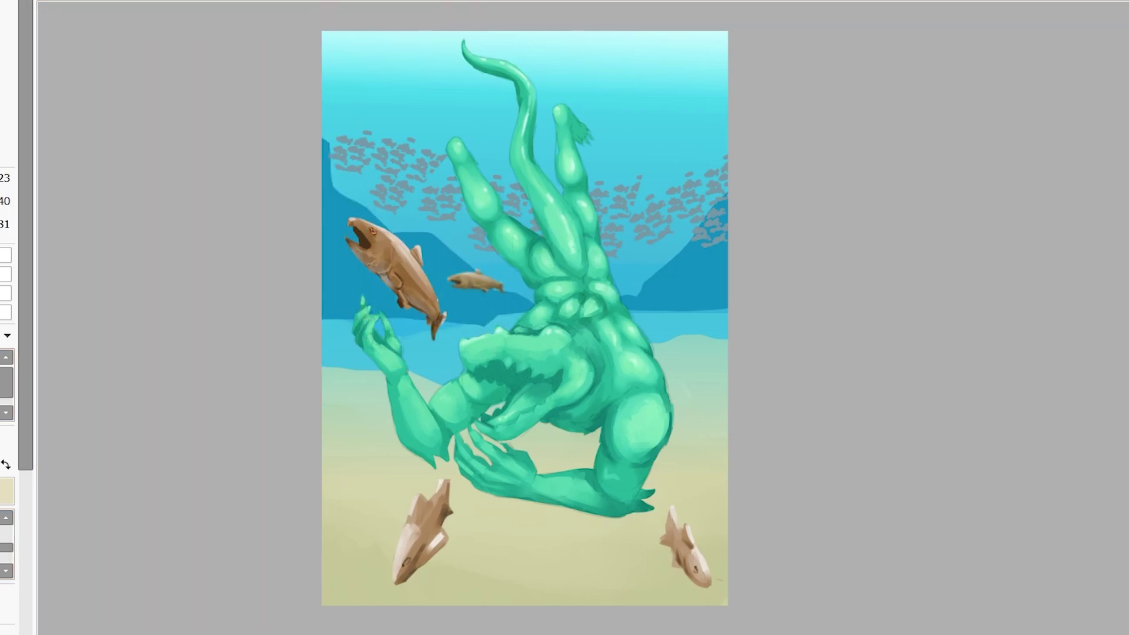
pyautogui.hotkey('ctrl', 'z')
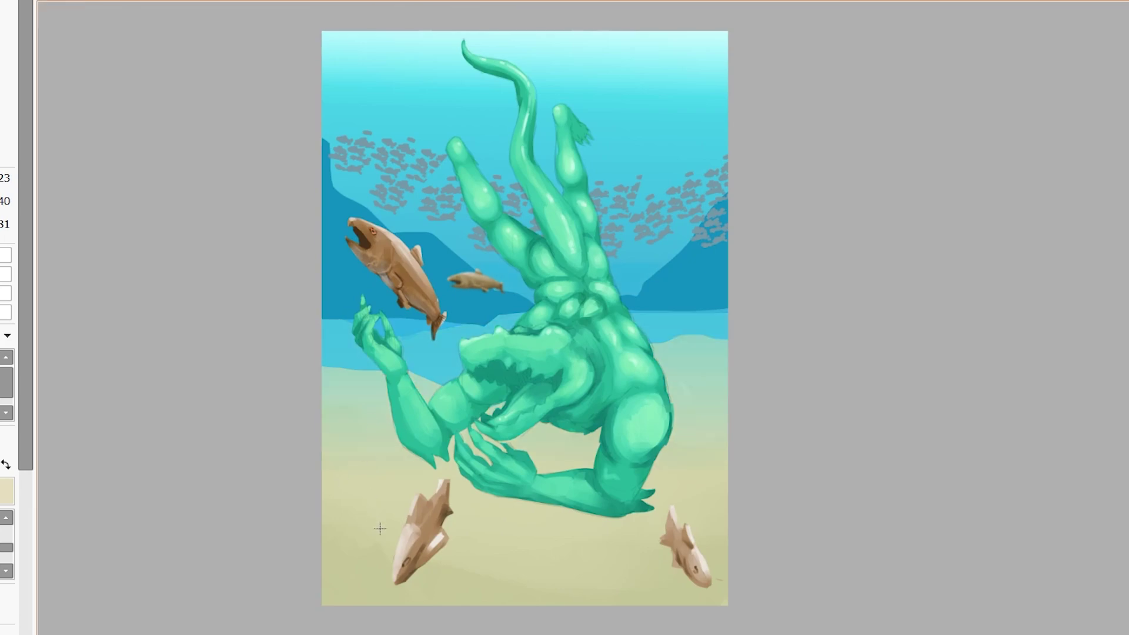
# Select the seabed area below the mountains along a wavy edge and fill its middle distance with hazy greenish sand
pyautogui.moveTo(444, 326)
pyautogui.mouseDown()
pyautogui.moveTo(642, 307)
pyautogui.moveTo(823, 615)
pyautogui.moveTo(268, 588)
pyautogui.mouseUp()
pyautogui.hotkey('ctrl', 'f')
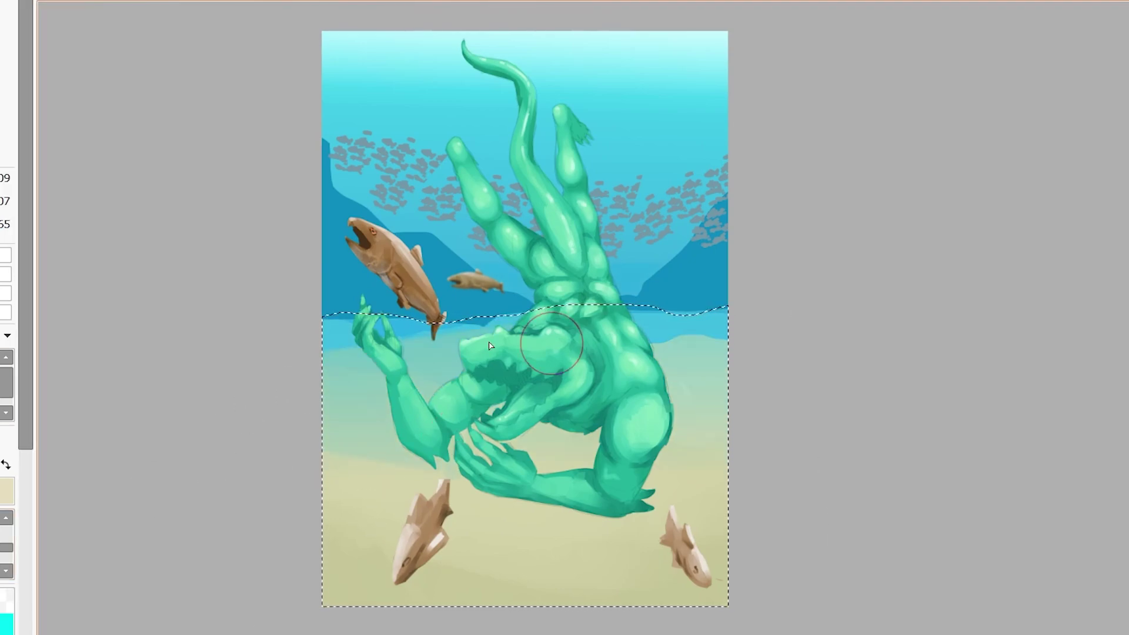
pyautogui.press('-')
pyautogui.scroll(1, 713, 227)
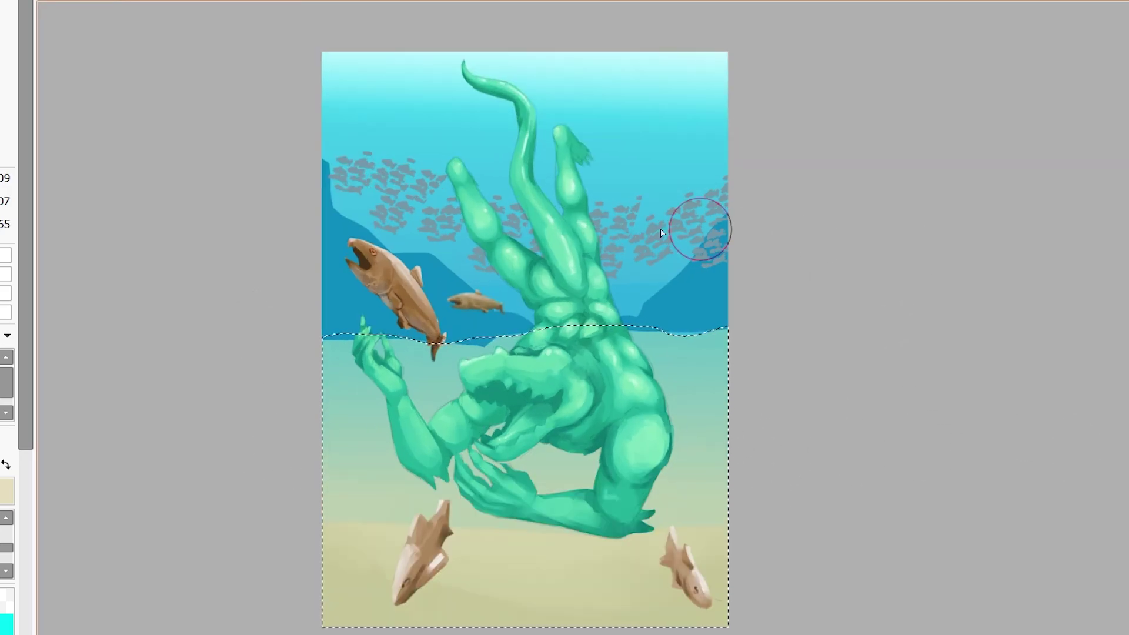
pyautogui.hotkey('ctrl', 'd')
pyautogui.scroll(-1, 321, 135)
pyautogui.scroll(1, 492, 122)
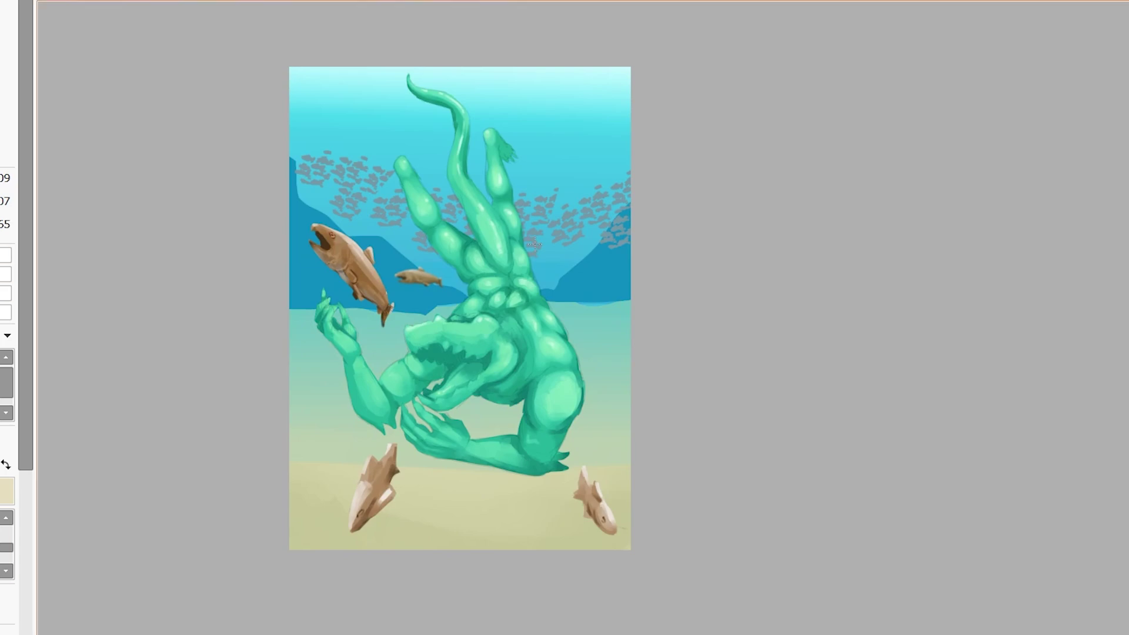
pyautogui.moveTo(562, 321)
pyautogui.mouseDown()
pyautogui.moveTo(563, 306)
pyautogui.moveTo(560, 359)
pyautogui.moveTo(560, 321)
pyautogui.mouseUp()
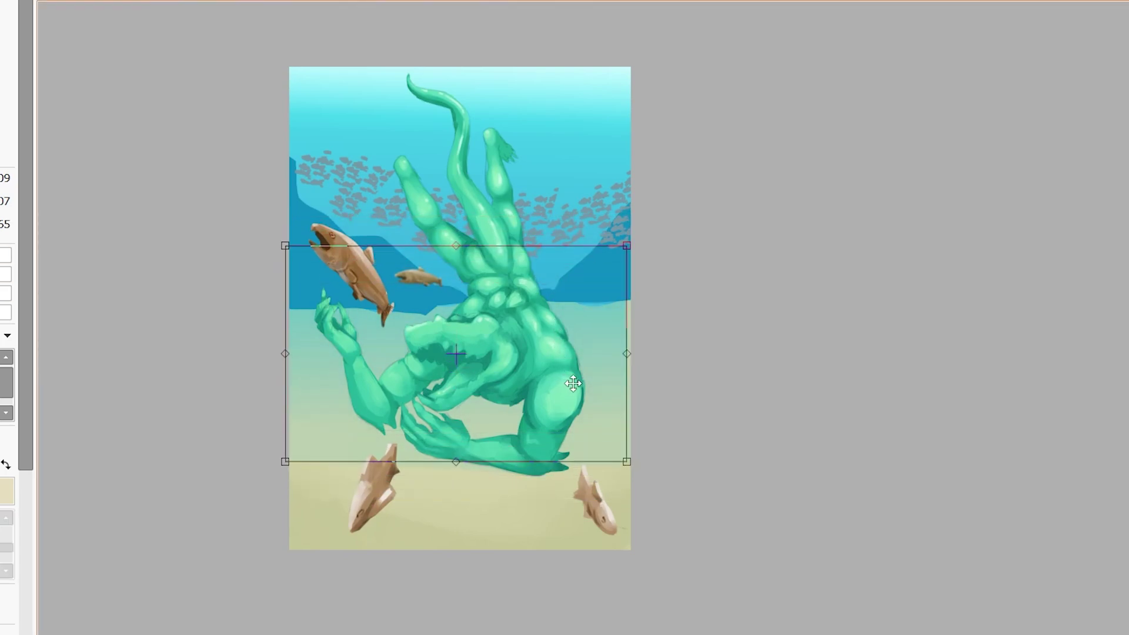
pyautogui.press('Return')
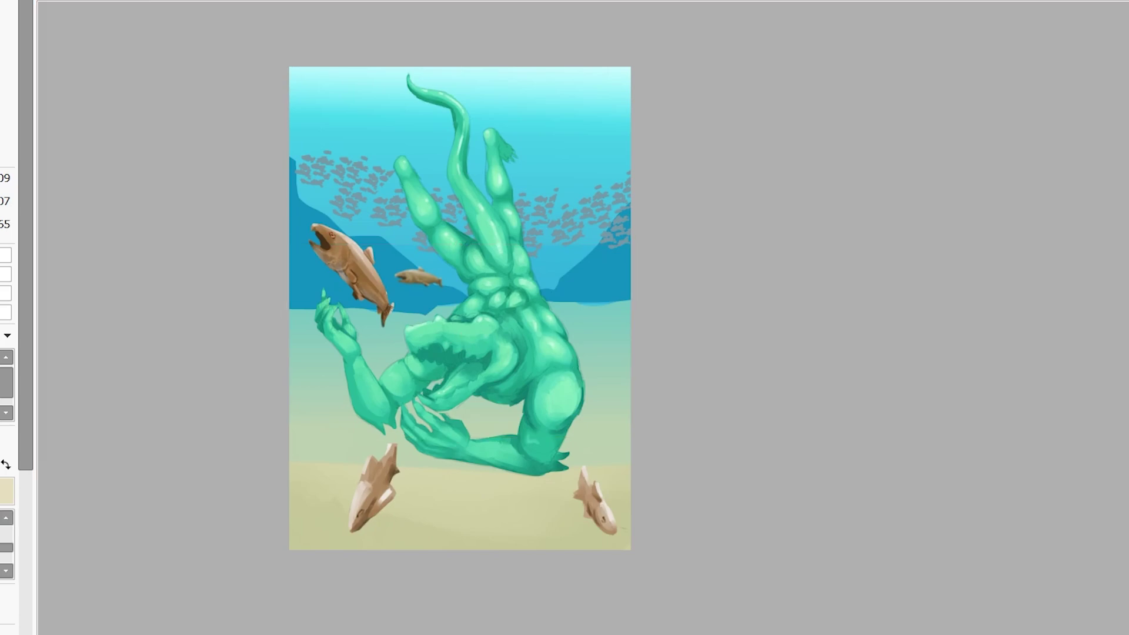
pyautogui.hotkey('ctrl', 'u')
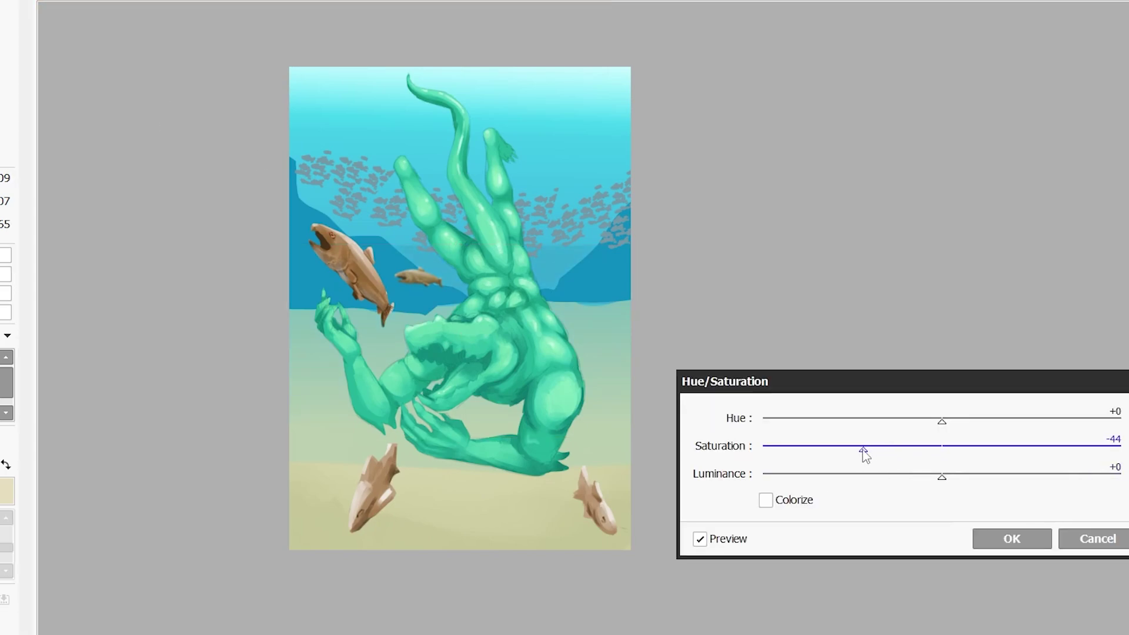
pyautogui.moveTo(864, 454); pyautogui.dragTo(977, 449)
pyautogui.moveTo(942, 476); pyautogui.dragTo(883, 481)
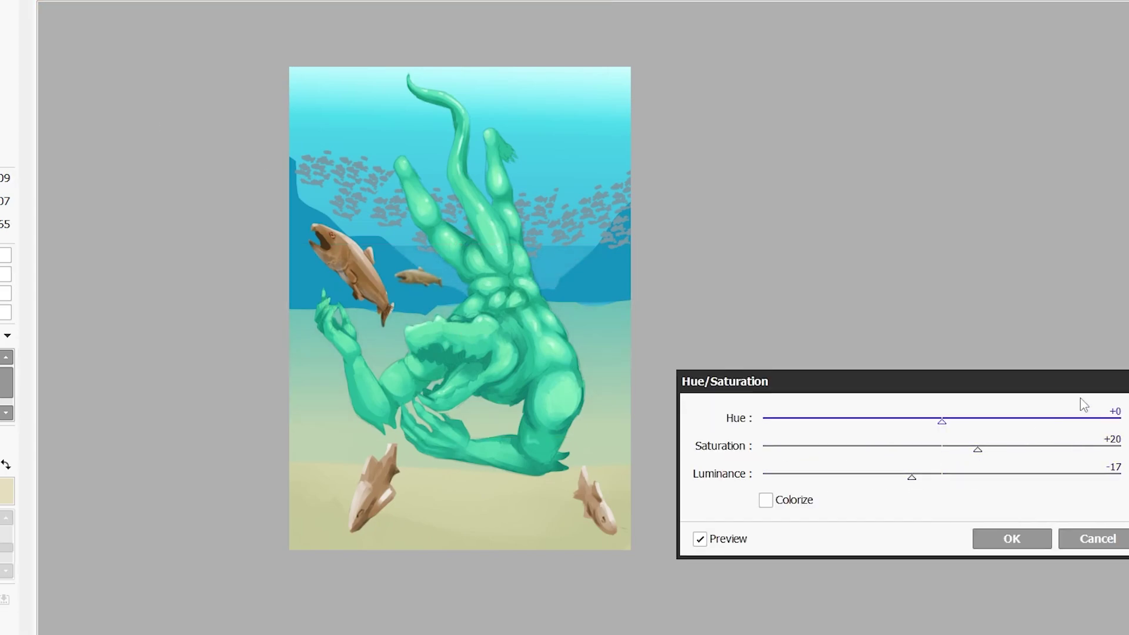
pyautogui.click(1098, 539)
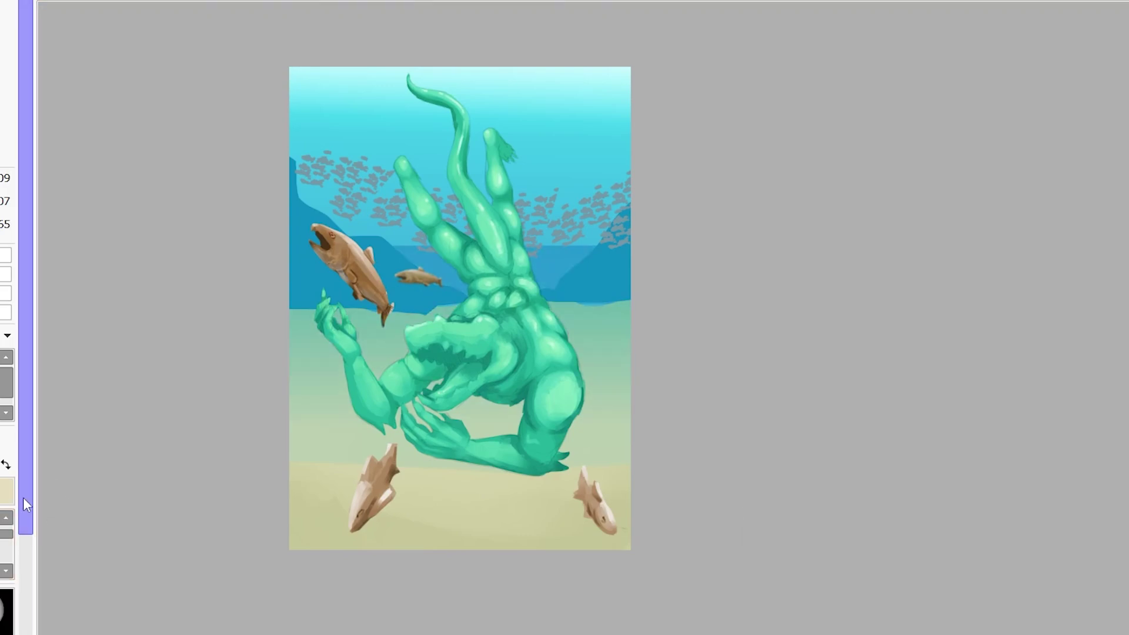
# Bring up the lower brush settings and enlarge the brush for work around the distant fish school
pyautogui.click(24, 497)
pyautogui.press(']')
pyautogui.press(']')
pyautogui.press(']')
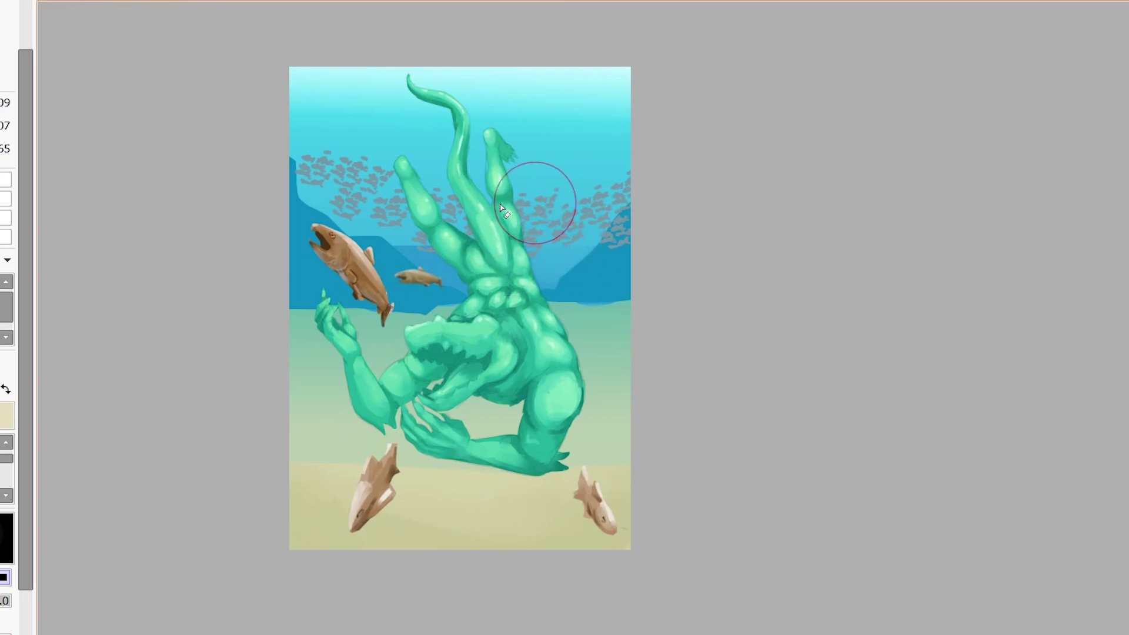